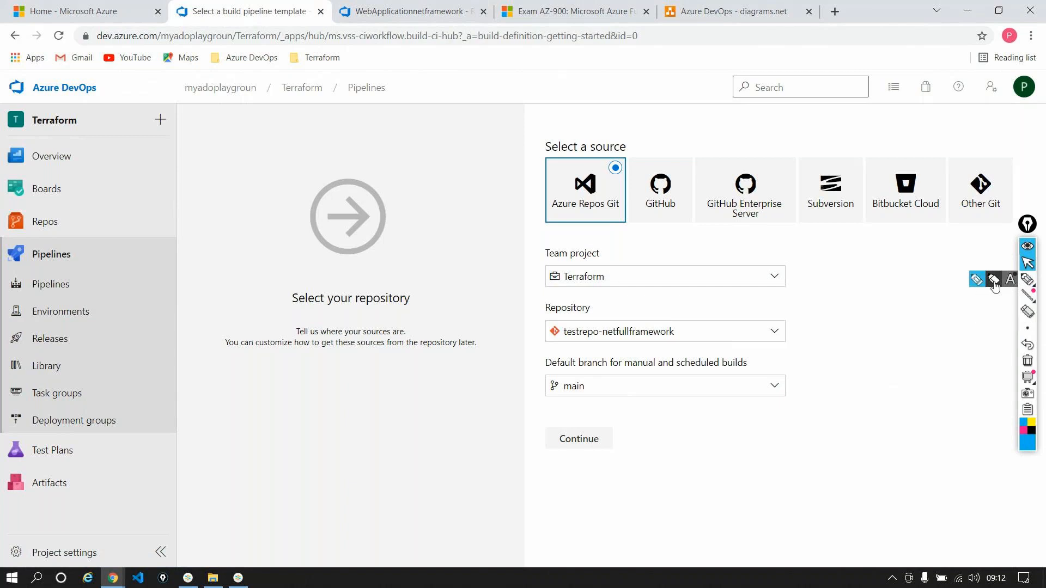
# - Circle the selected team project and repository with the pen, and clear the annotations
pyautogui.click(1027, 279)
pyautogui.moveTo(544, 261)
pyautogui.mouseDown()
pyautogui.moveTo(535, 276)
pyautogui.moveTo(626, 273)
pyautogui.moveTo(552, 256)
pyautogui.mouseUp()
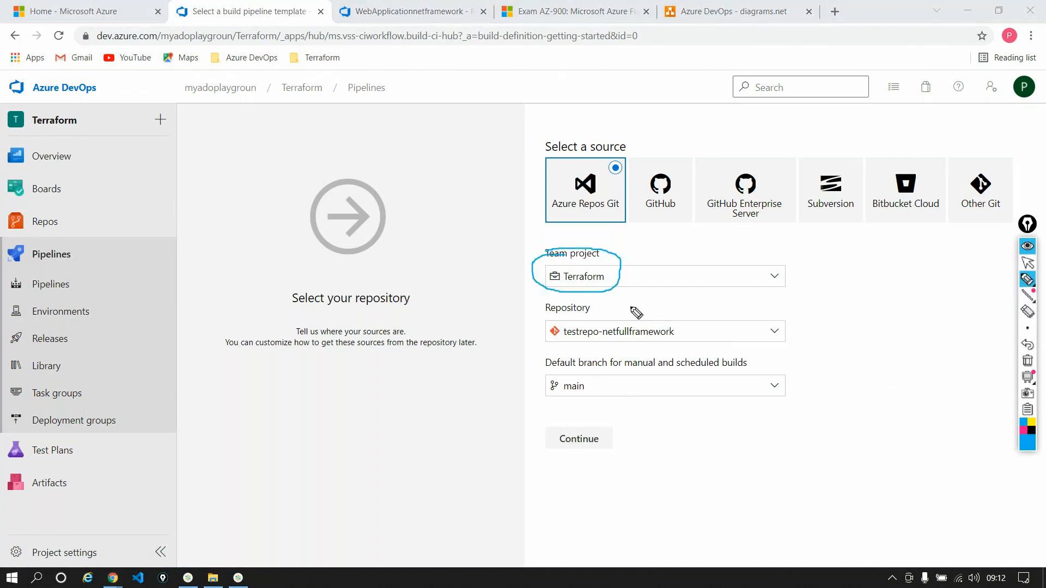
pyautogui.moveTo(618, 287); pyautogui.dragTo(635, 307)
pyautogui.moveTo(621, 303); pyautogui.dragTo(635, 306)
pyautogui.moveTo(663, 332); pyautogui.dragTo(676, 355)
pyautogui.click(1027, 361)
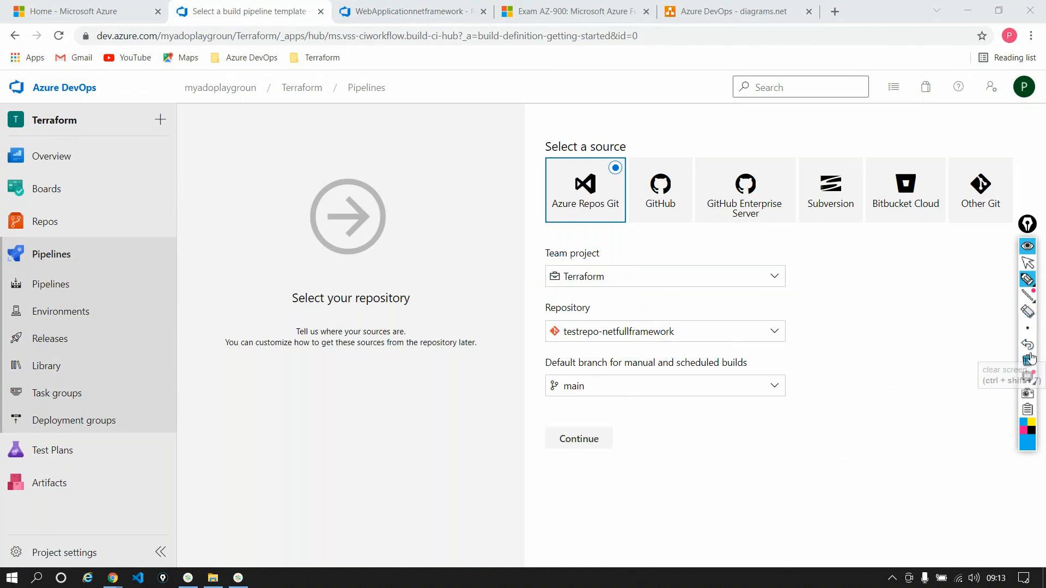
pyautogui.click(1027, 262)
# - Set the default branch for manual and scheduled builds to develop, and apply the ASP.NET template to the pipeline
pyautogui.click(636, 391)
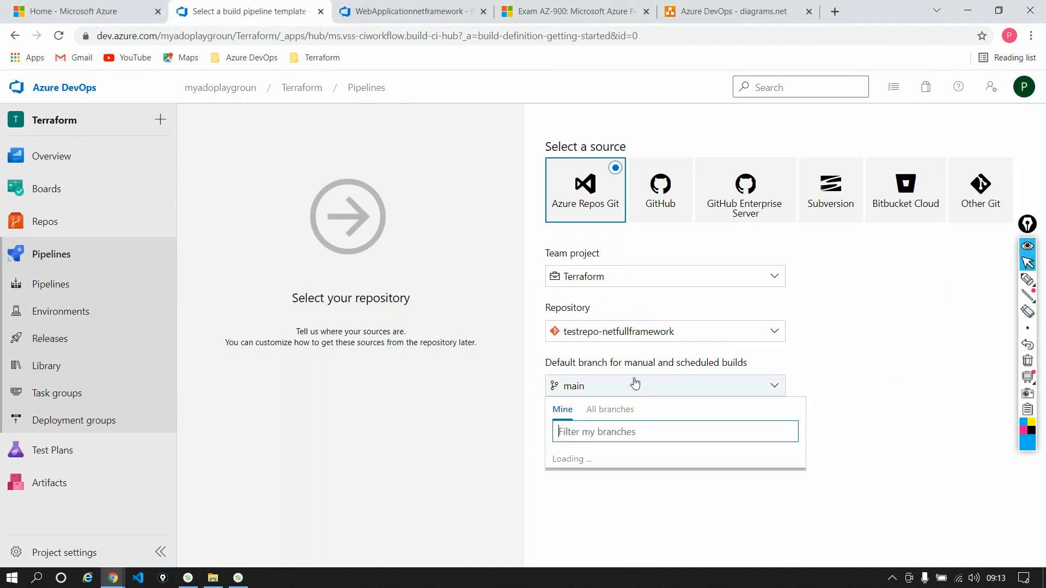
pyautogui.click(584, 462)
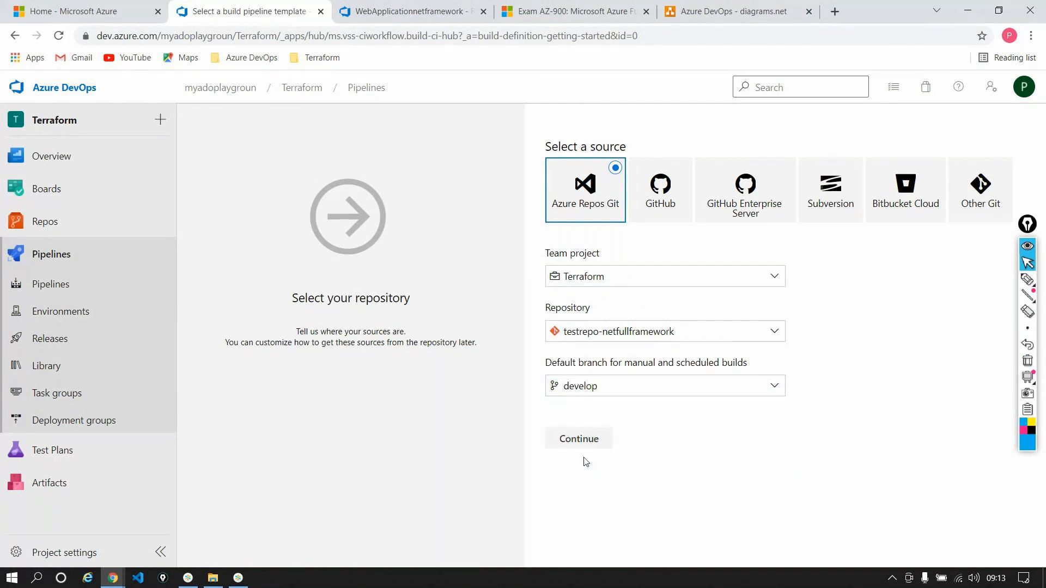
pyautogui.click(583, 442)
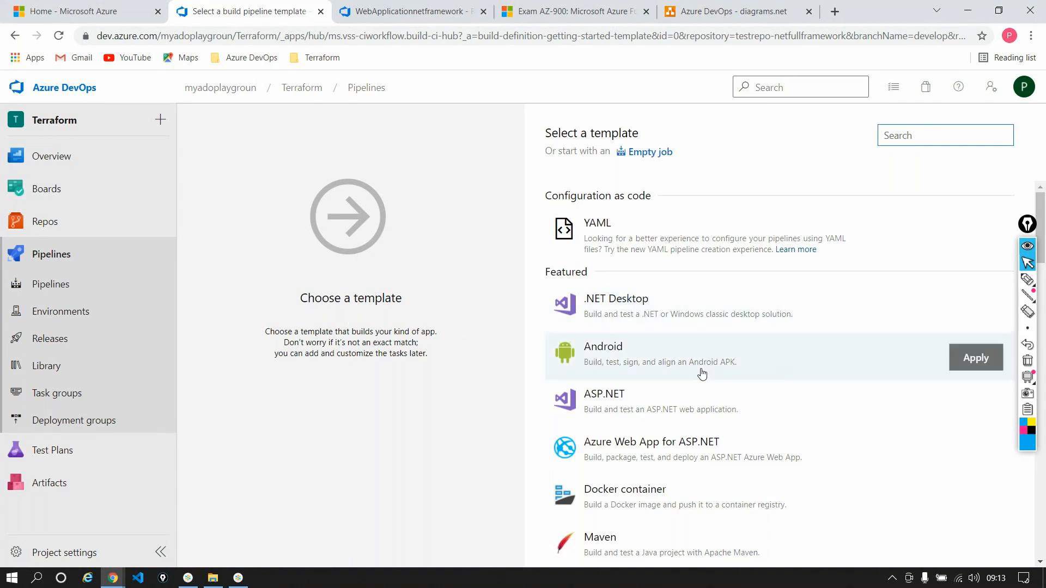
pyautogui.click(986, 404)
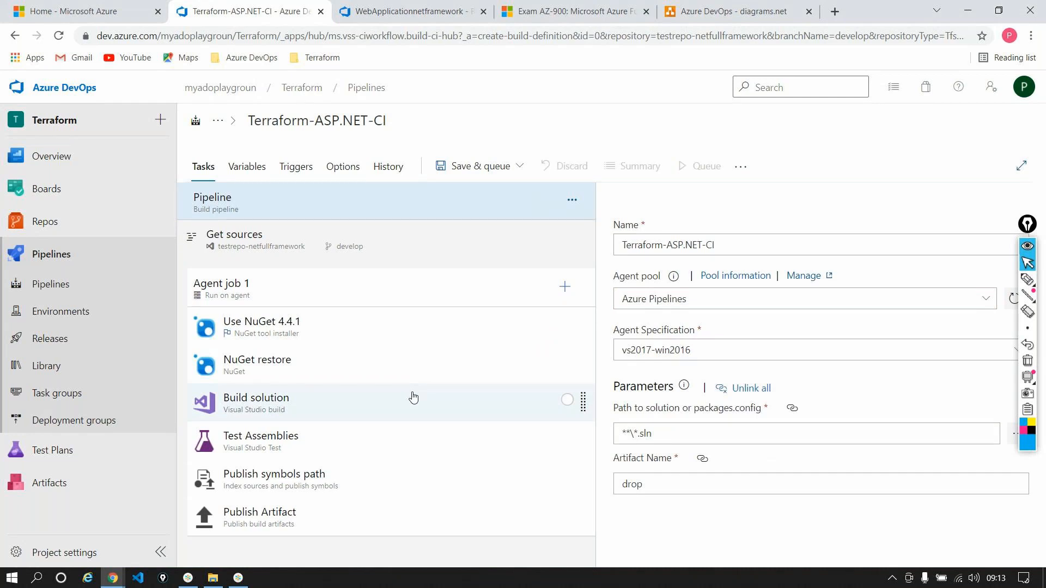
# - Rename the pipeline as netfullframework-CI
pyautogui.click(364, 121)
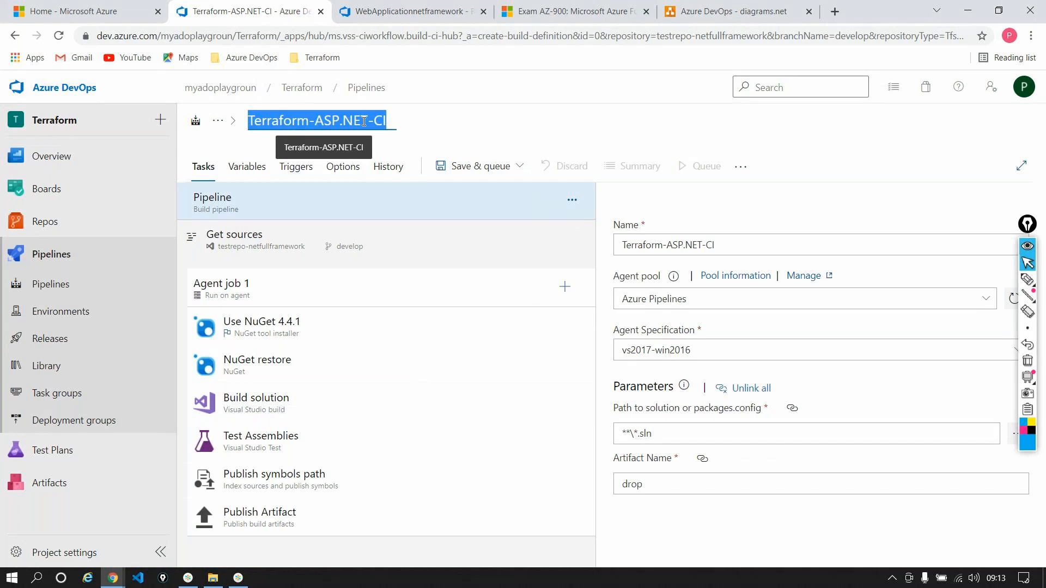
pyautogui.write('net')
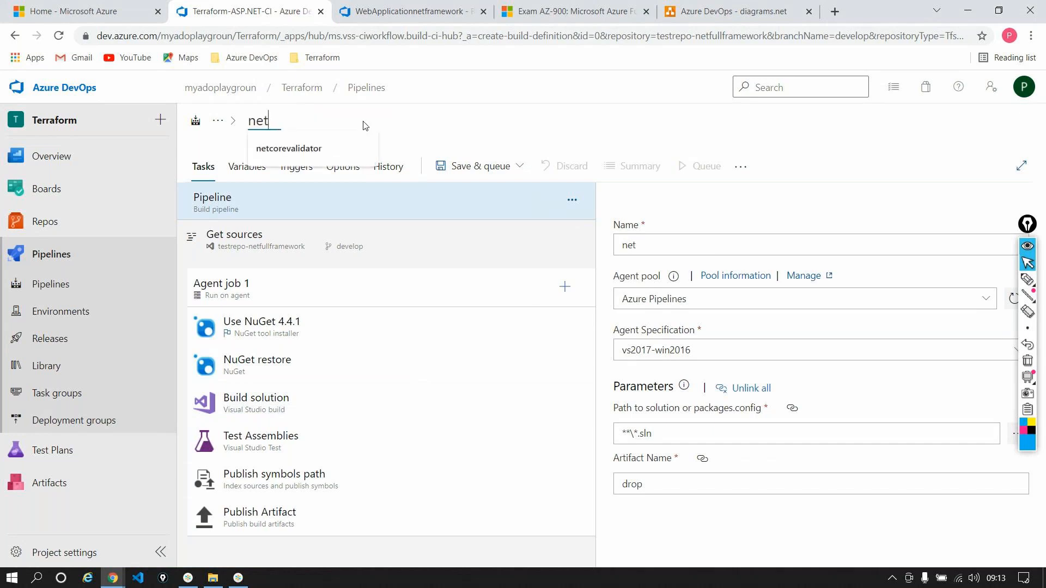
pyautogui.write('fullfr')
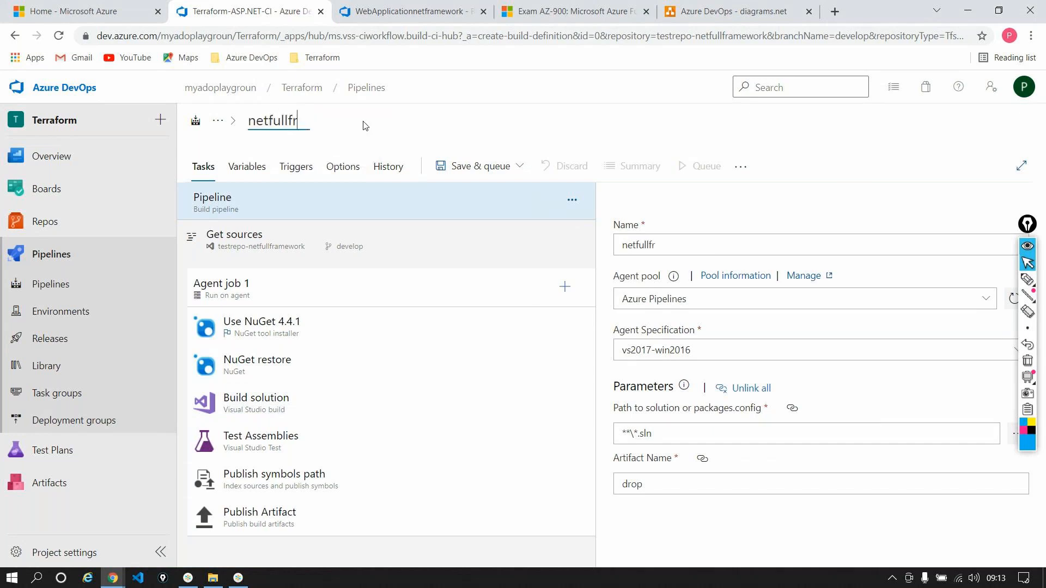
pyautogui.write('amework-CI')
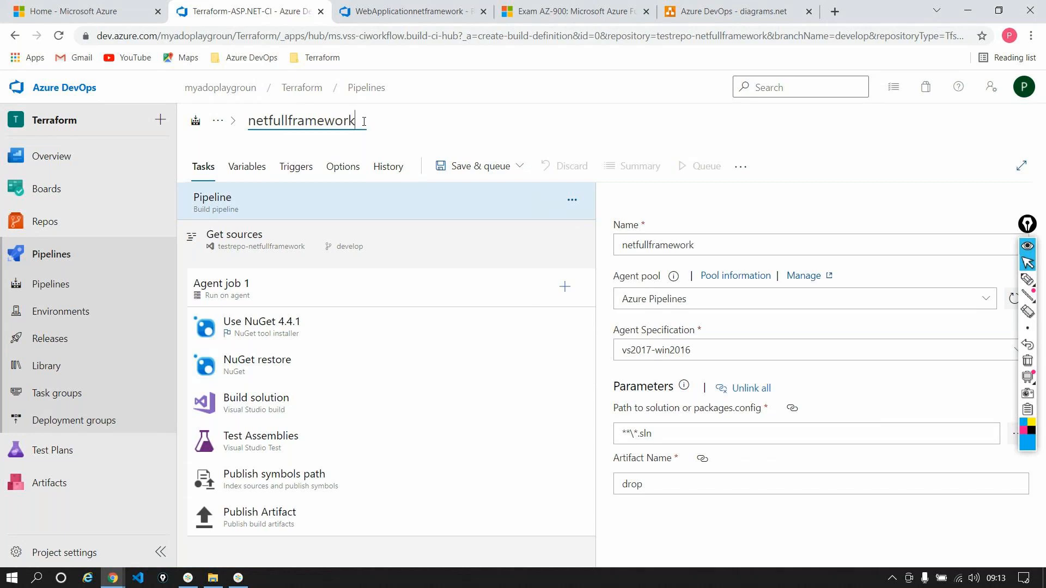
pyautogui.click(507, 119)
# - Review the settings of Agent job 1 and its NuGet tool installer task
pyautogui.click(244, 296)
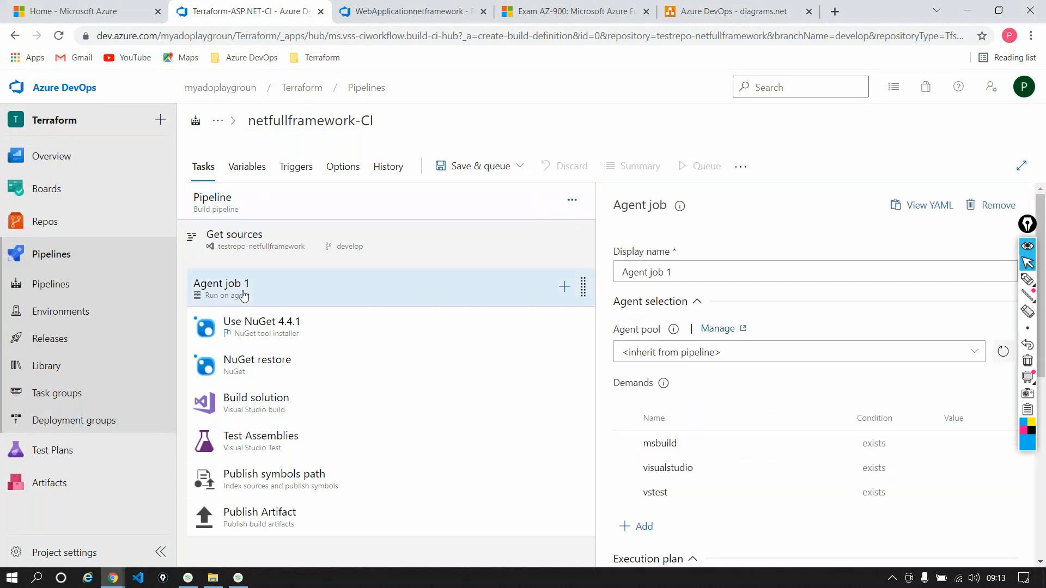
pyautogui.click(263, 329)
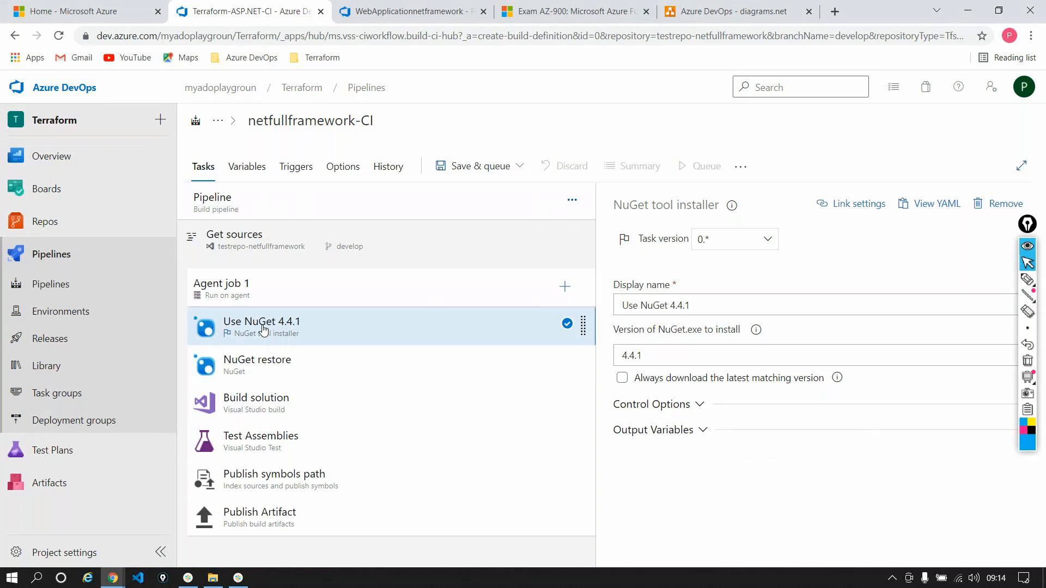
# - Handwrite "Full framework" with an arrow to "Nuget.exe" over the task settings, and clear the annotations
pyautogui.moveTo(1026, 282)
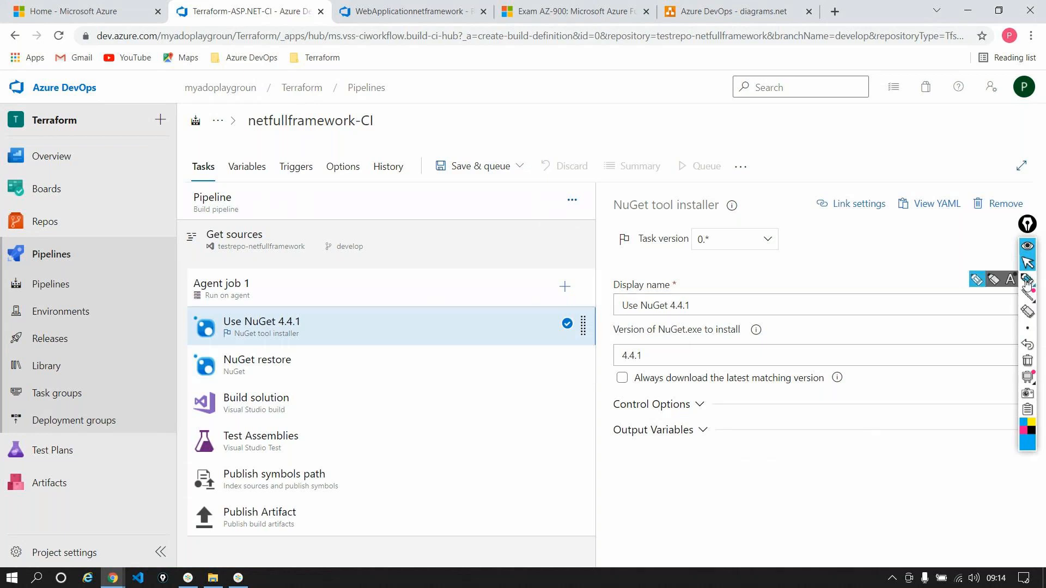
pyautogui.click(976, 281)
pyautogui.moveTo(837, 241)
pyautogui.mouseDown()
pyautogui.moveTo(854, 302)
pyautogui.moveTo(857, 238)
pyautogui.moveTo(864, 263)
pyautogui.moveTo(903, 270)
pyautogui.mouseUp()
pyautogui.moveTo(947, 233)
pyautogui.mouseDown()
pyautogui.moveTo(938, 268)
pyautogui.moveTo(955, 244)
pyautogui.moveTo(966, 246)
pyautogui.moveTo(946, 269)
pyautogui.moveTo(985, 261)
pyautogui.moveTo(1006, 234)
pyautogui.moveTo(1011, 251)
pyautogui.mouseUp()
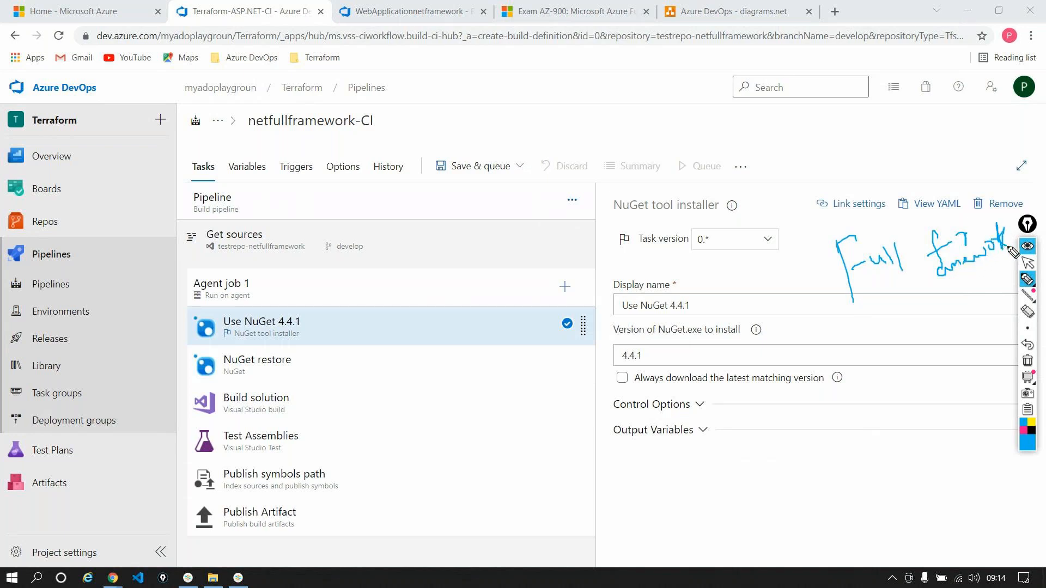
pyautogui.moveTo(898, 289)
pyautogui.mouseDown()
pyautogui.moveTo(906, 370)
pyautogui.moveTo(913, 357)
pyautogui.mouseUp()
pyautogui.moveTo(855, 440)
pyautogui.mouseDown()
pyautogui.moveTo(862, 408)
pyautogui.moveTo(916, 415)
pyautogui.moveTo(977, 358)
pyautogui.mouseUp()
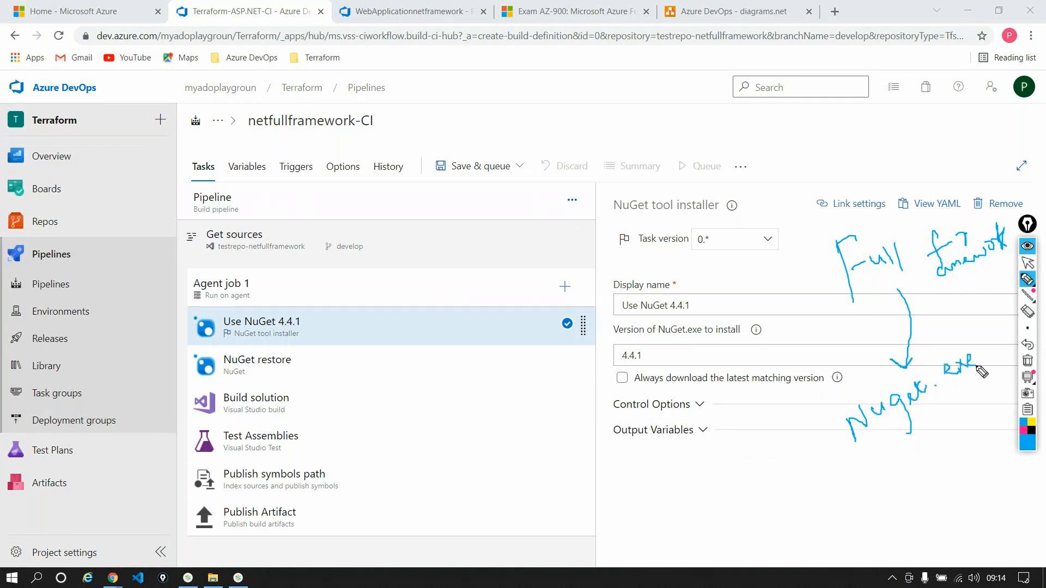
pyautogui.click(1028, 361)
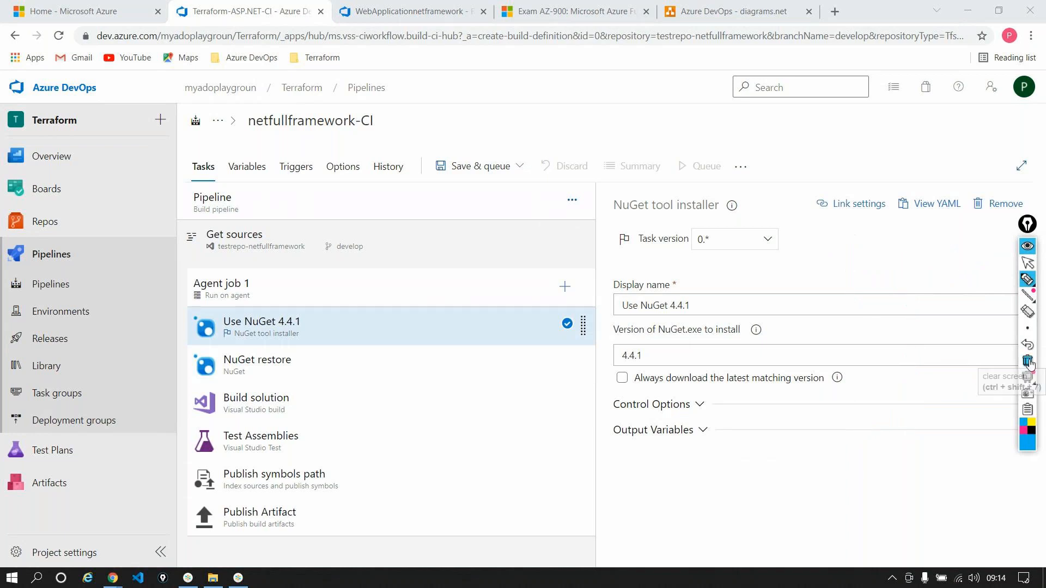
pyautogui.click(1027, 263)
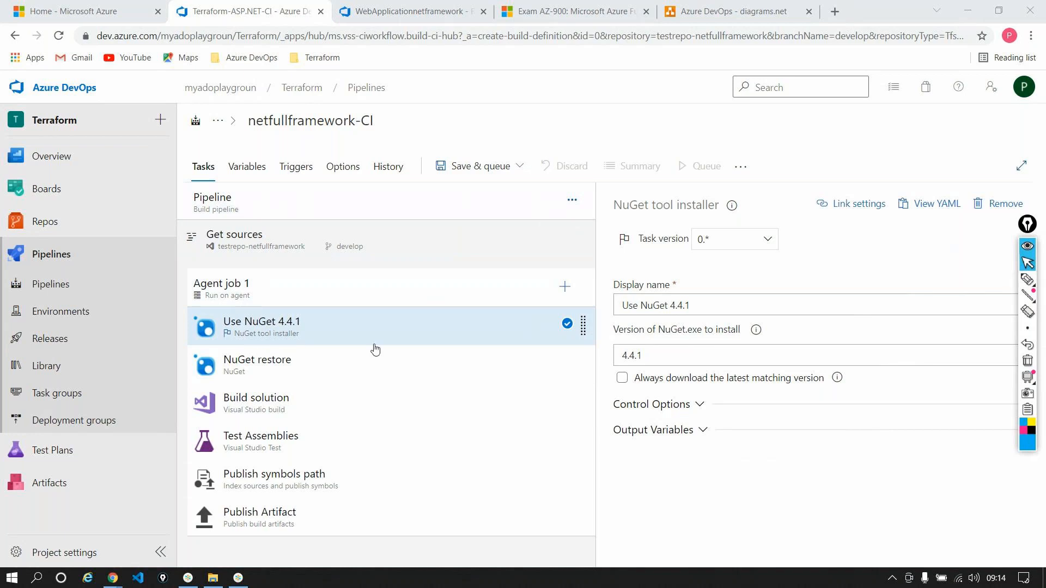
# - Open the nuget.org downloads page in a new browser tab and download nuget.exe v5.11.0
pyautogui.click(835, 12)
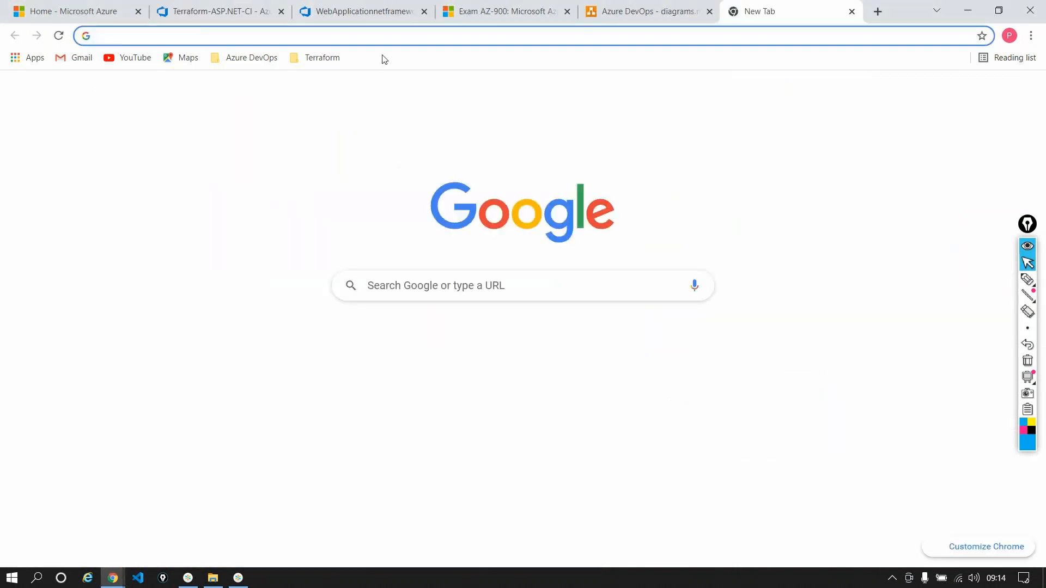
pyautogui.write('nu')
pyautogui.press('Return')
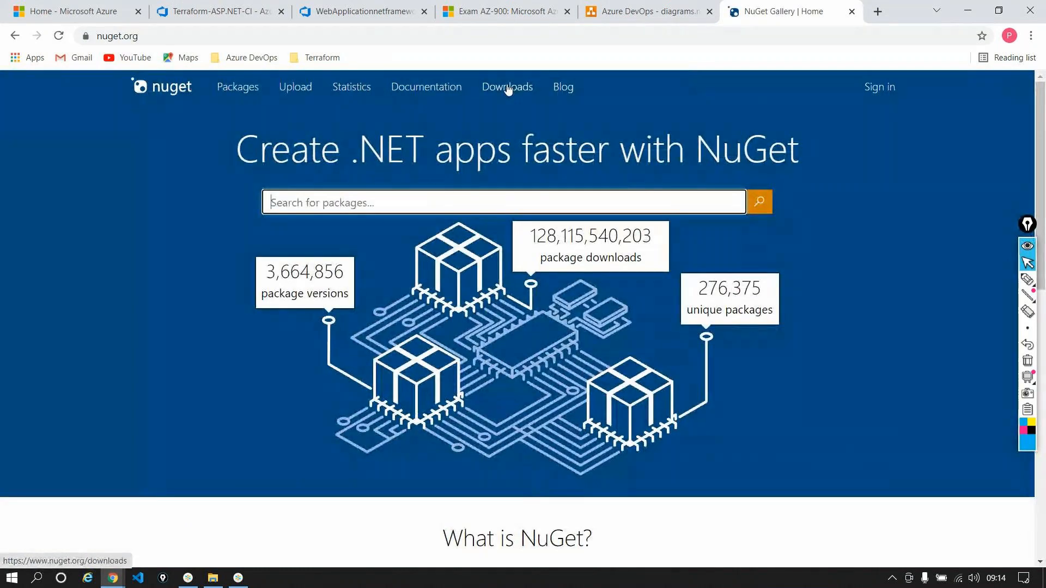
pyautogui.click(507, 89)
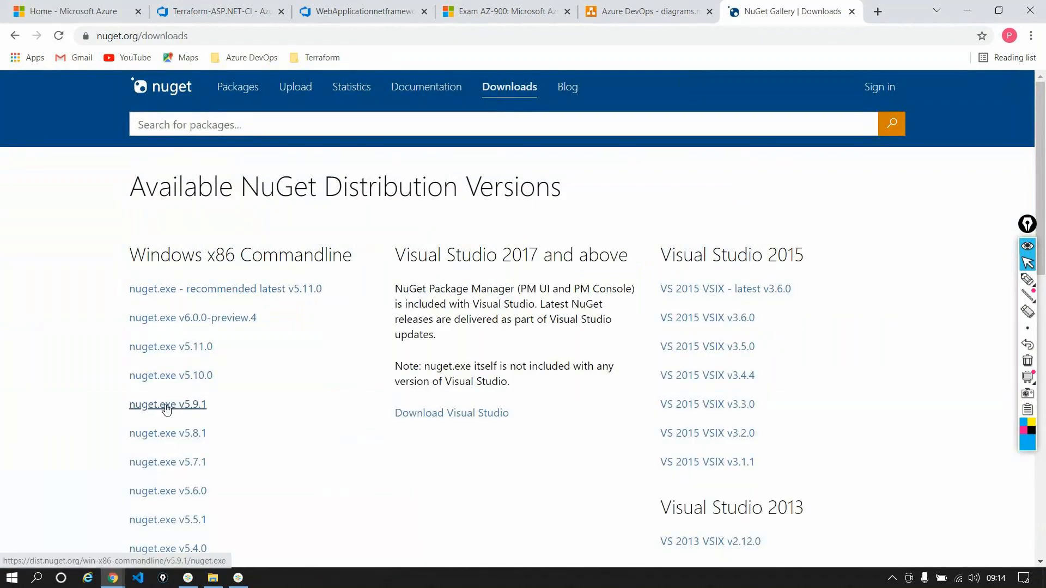
pyautogui.click(182, 354)
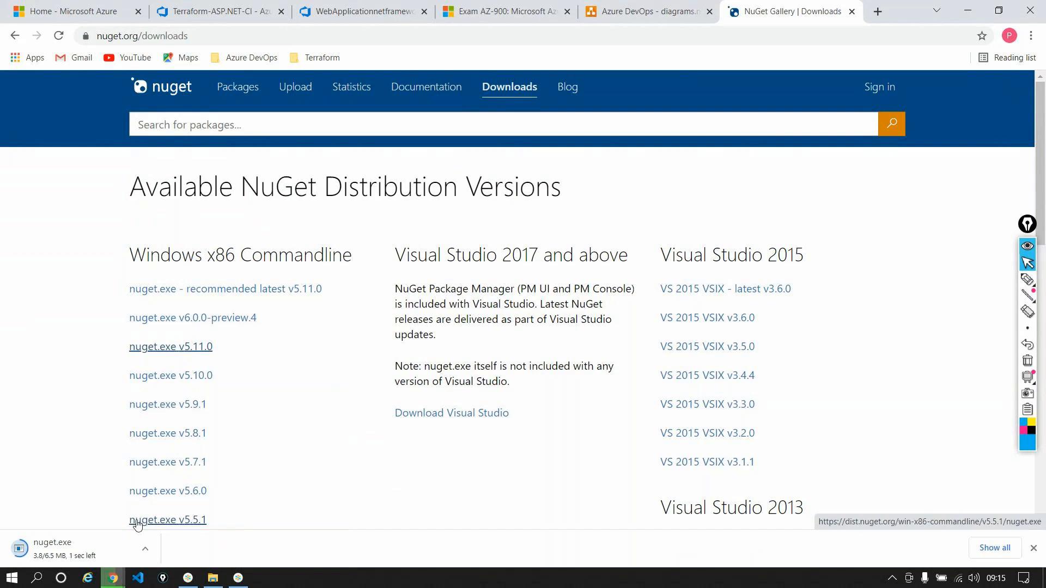
# - Show the downloaded nuget.exe in its folder and open a command prompt in that Downloads folder
pyautogui.click(145, 548)
pyautogui.click(172, 516)
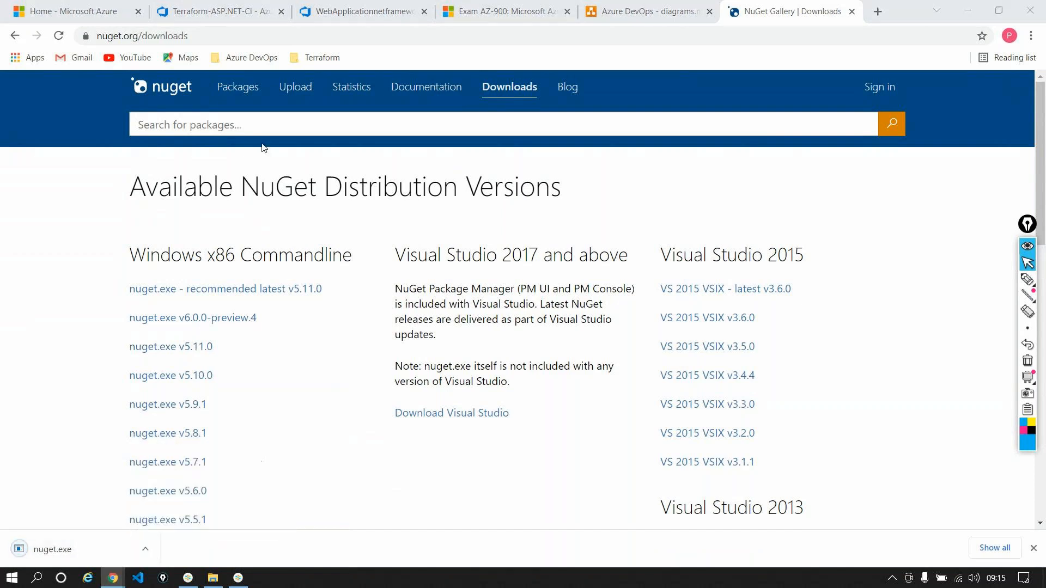
pyautogui.click(383, 46)
pyautogui.write('cmd')
pyautogui.press('Return')
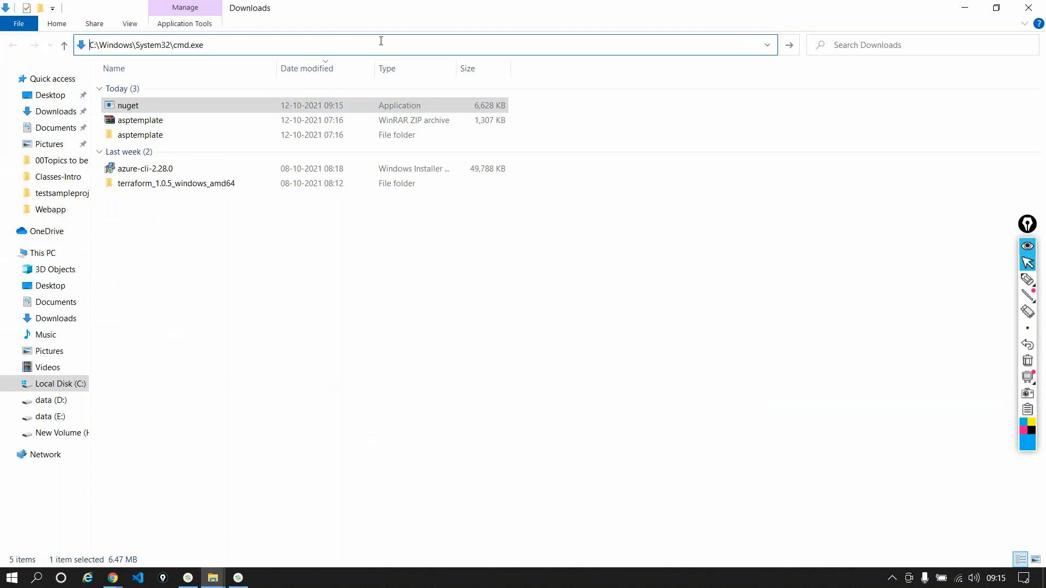
# - Run nuget.exe without arguments in the command prompt
pyautogui.write('nuget')
pyautogui.press('BackSpace')
pyautogui.press('BackSpace')
pyautogui.press('BackSpace')
pyautogui.press('BackSpace')
pyautogui.write('uhet')
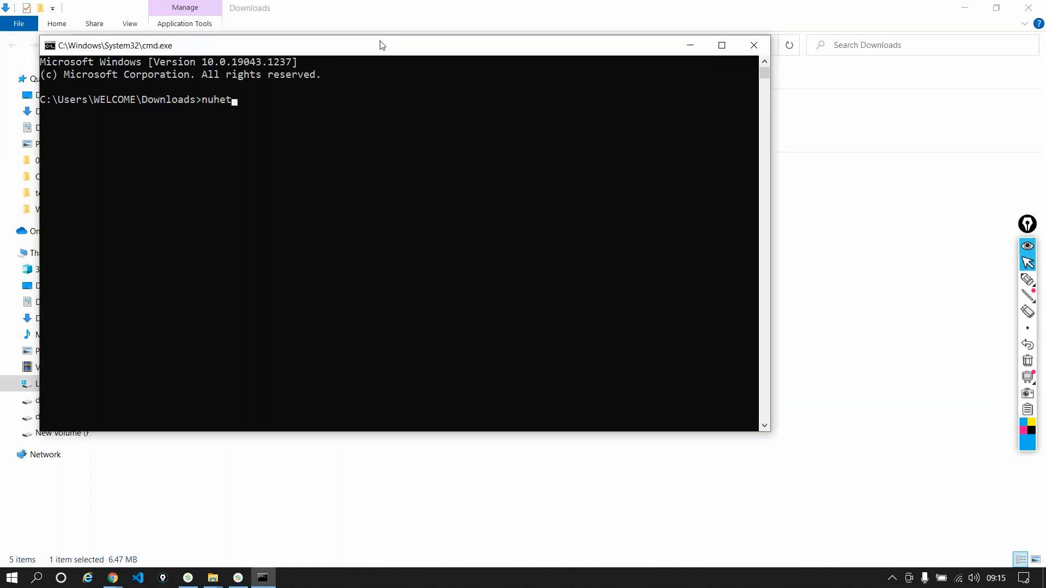
pyautogui.press('BackSpace')
pyautogui.press('BackSpace')
pyautogui.press('BackSpace')
pyautogui.write('get.exe')
pyautogui.press('Return')
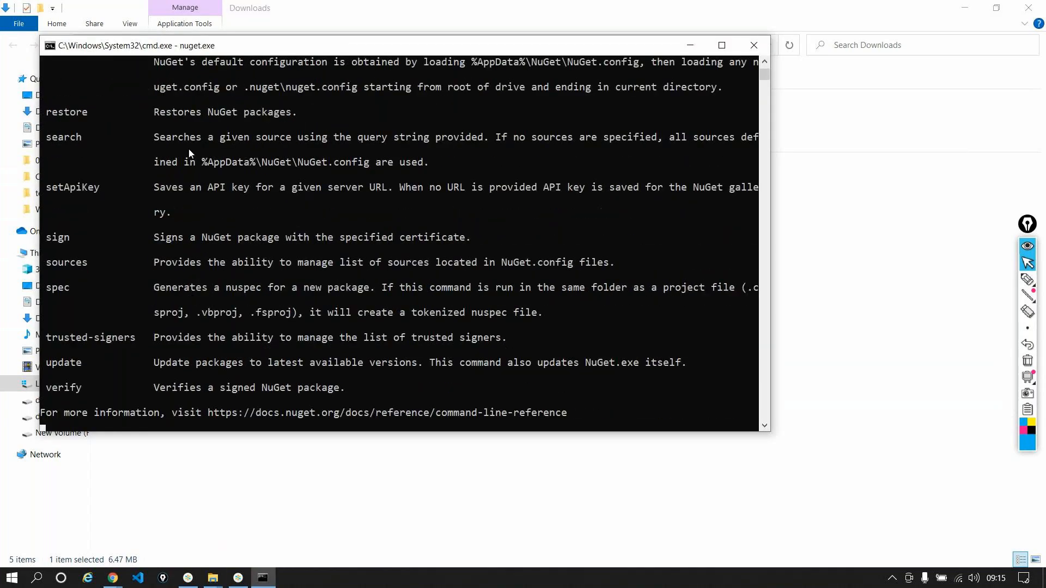
# - Examine the restore command and the rest of the NuGet command list, and minimize the command prompt
pyautogui.scroll(3, 191, 207)
pyautogui.scroll(1, 192, 212)
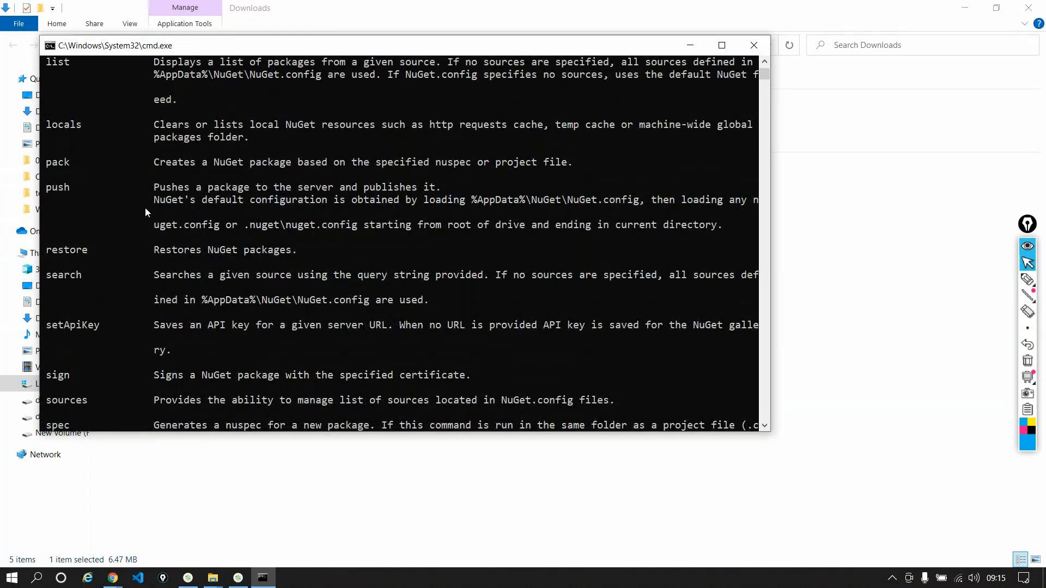
pyautogui.doubleClick(74, 250)
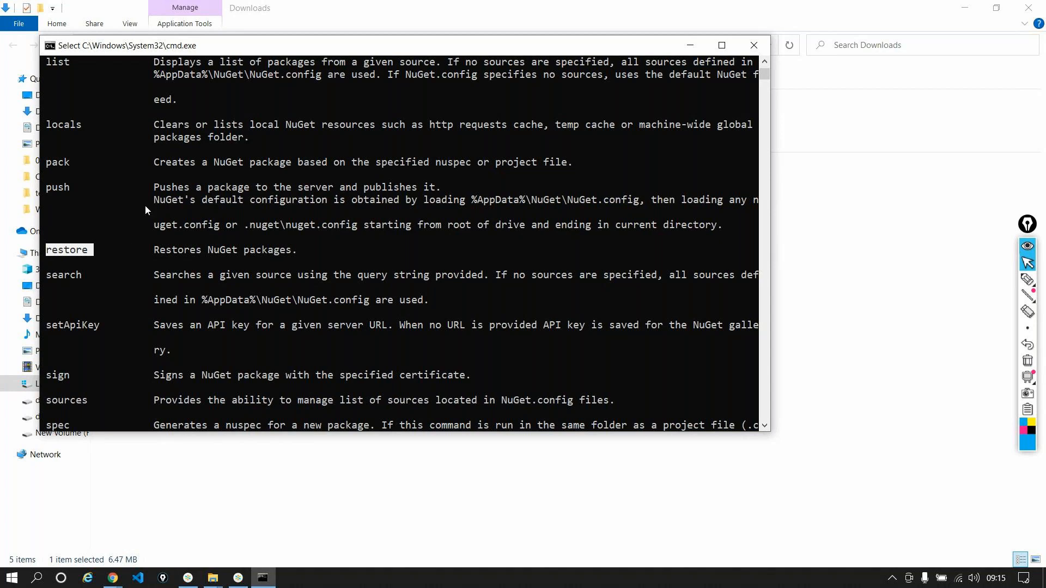
pyautogui.scroll(10, 145, 205)
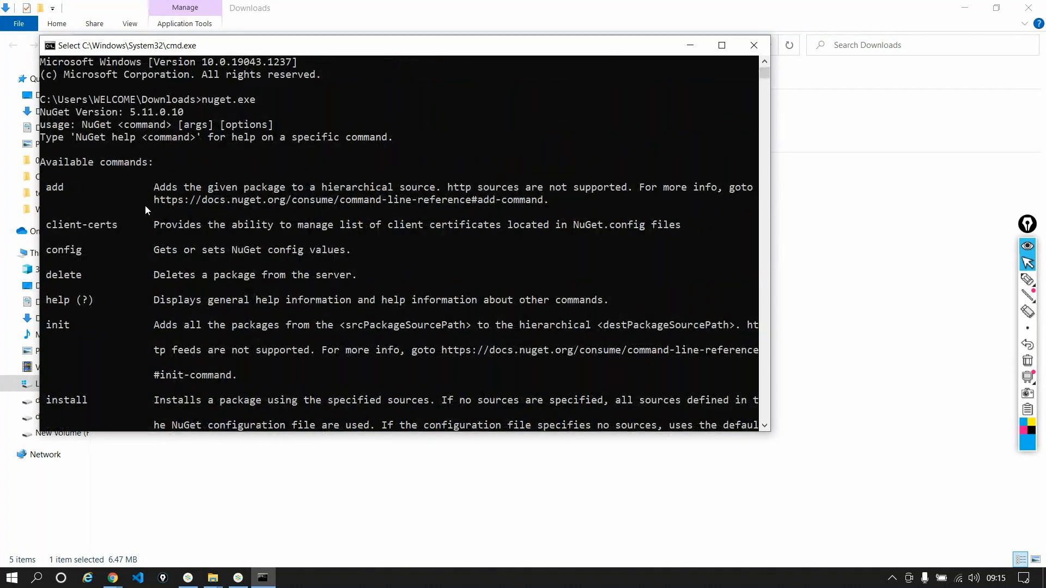
pyautogui.click(690, 45)
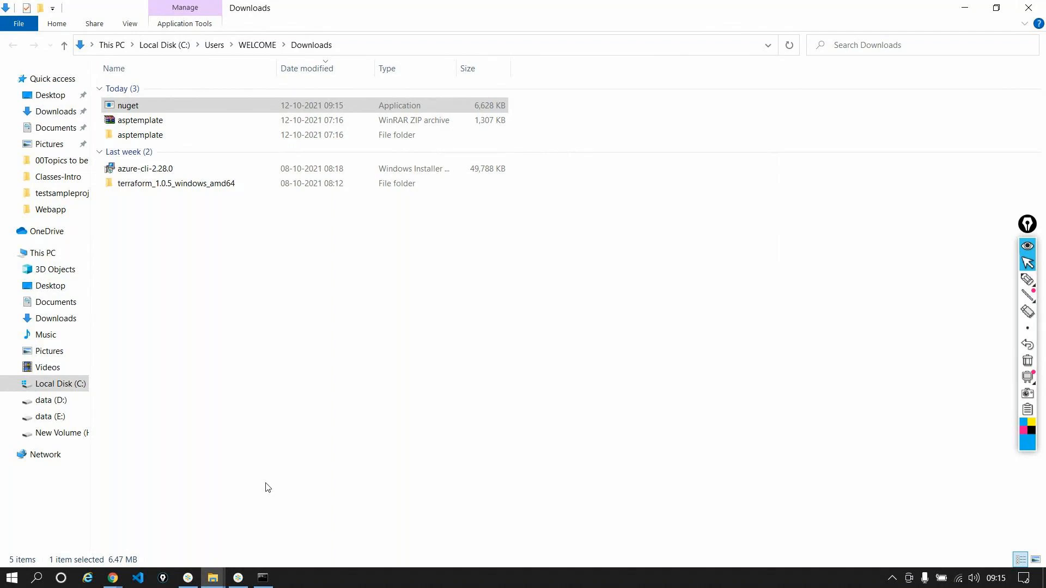
pyautogui.click(73, 523)
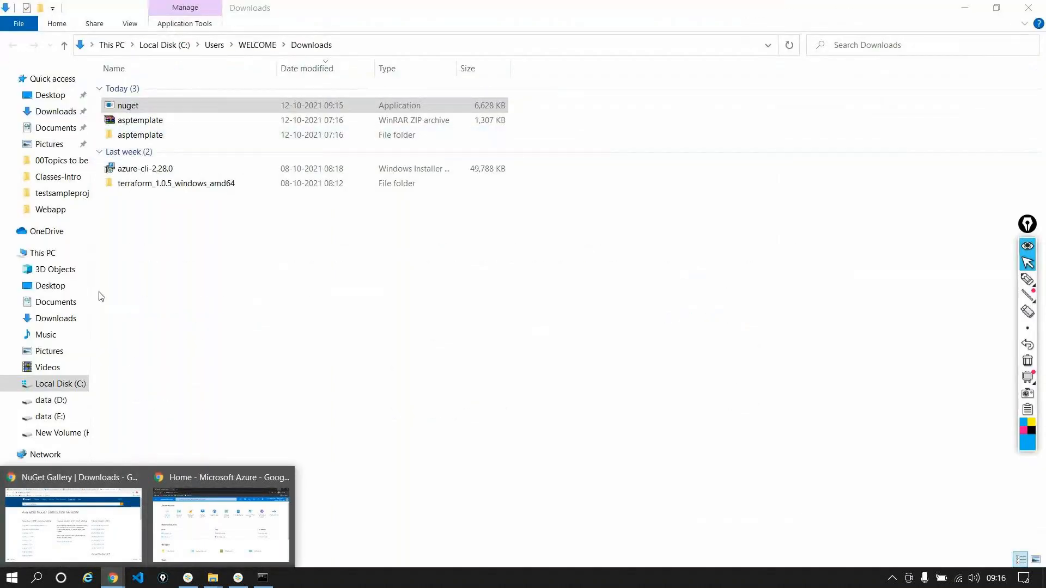
pyautogui.click(196, 295)
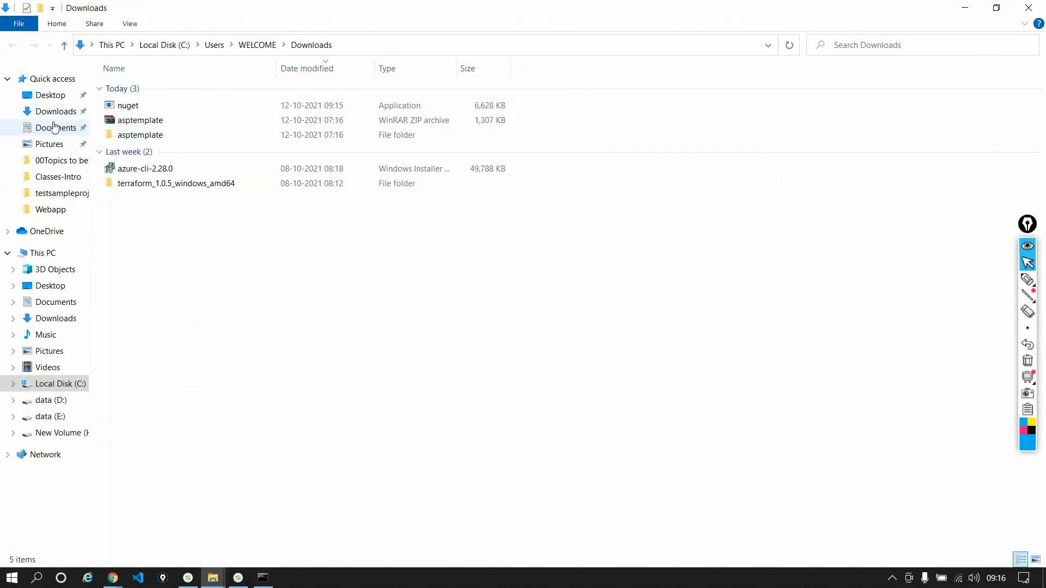
# - Browse to the source\repos folder inside the WELCOME user folder on Local Disk (C:)
pyautogui.click(44, 254)
pyautogui.doubleClick(208, 197)
pyautogui.doubleClick(130, 164)
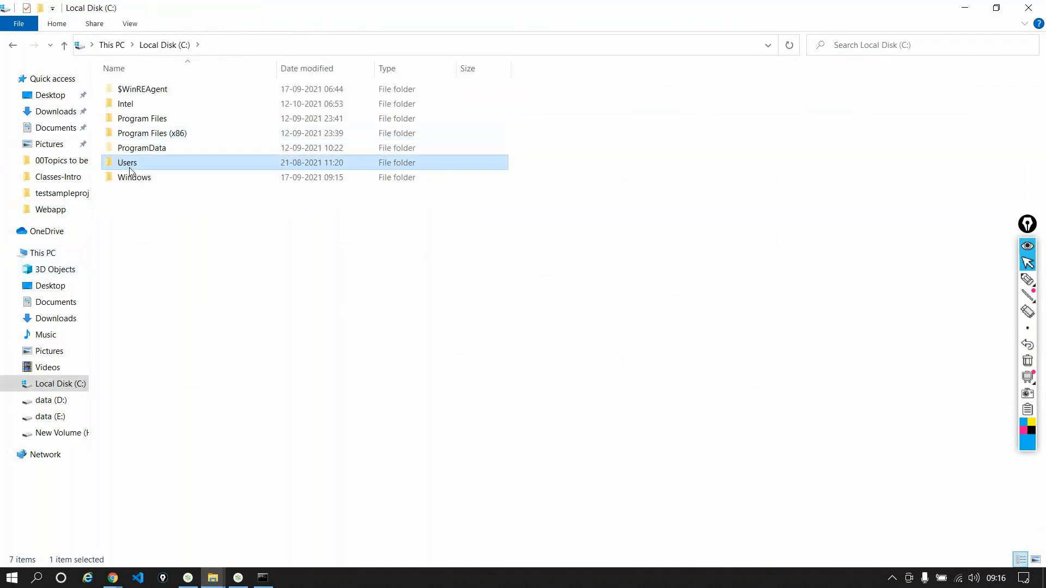
pyautogui.doubleClick(155, 117)
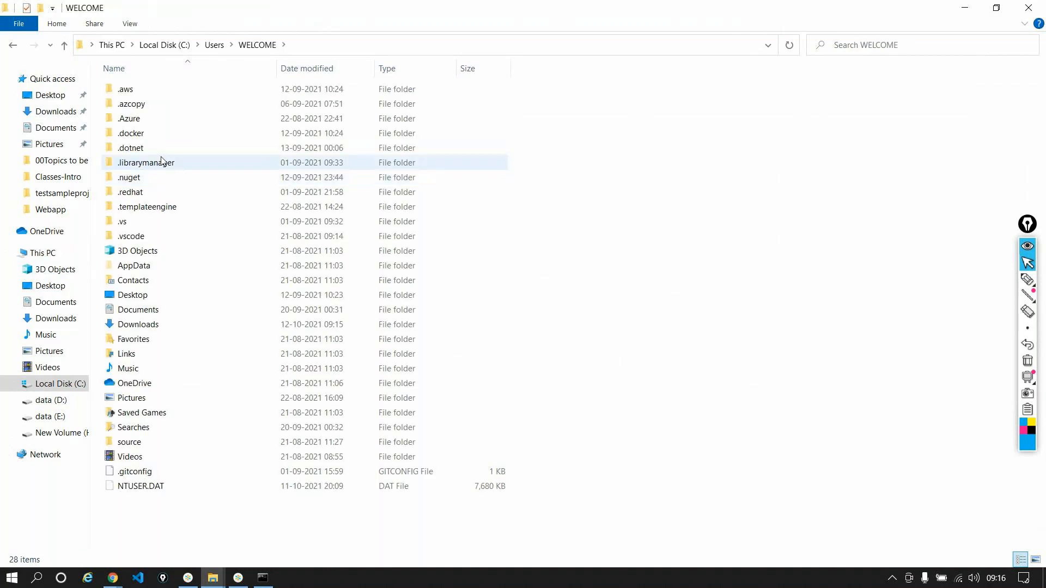
pyautogui.click(156, 161)
pyautogui.doubleClick(158, 442)
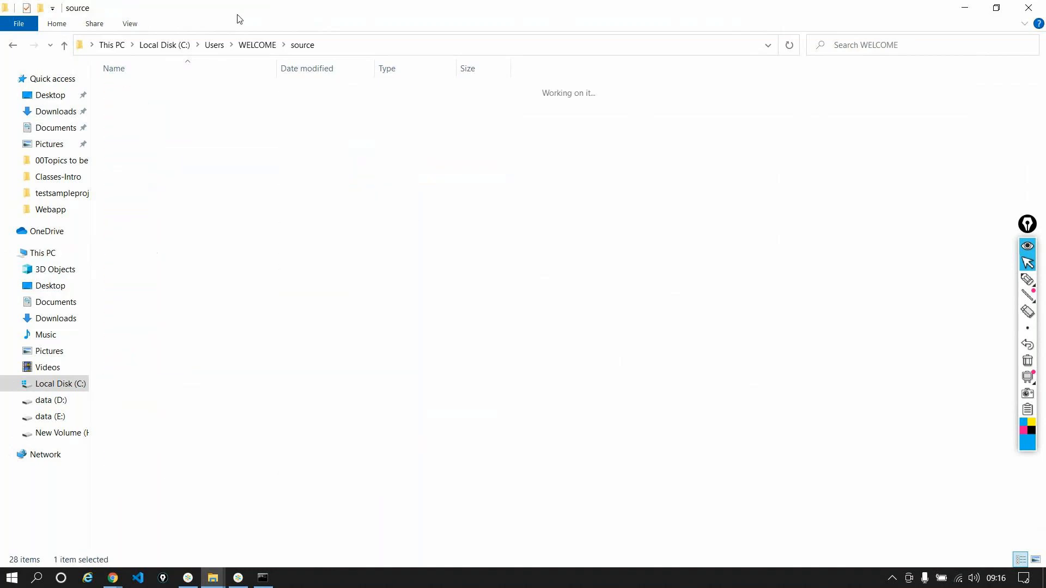
pyautogui.click(158, 92)
pyautogui.doubleClick(158, 94)
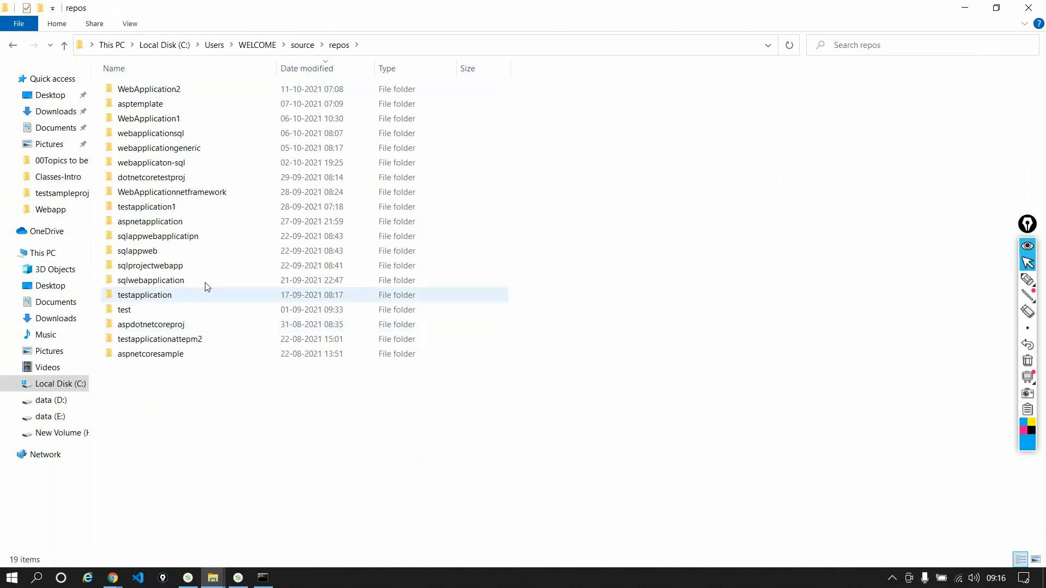
# - Open the WebApplicationnetframework folder and show the properties of the WebApplicationnetframework.sln file
pyautogui.click(185, 198)
pyautogui.doubleClick(184, 197)
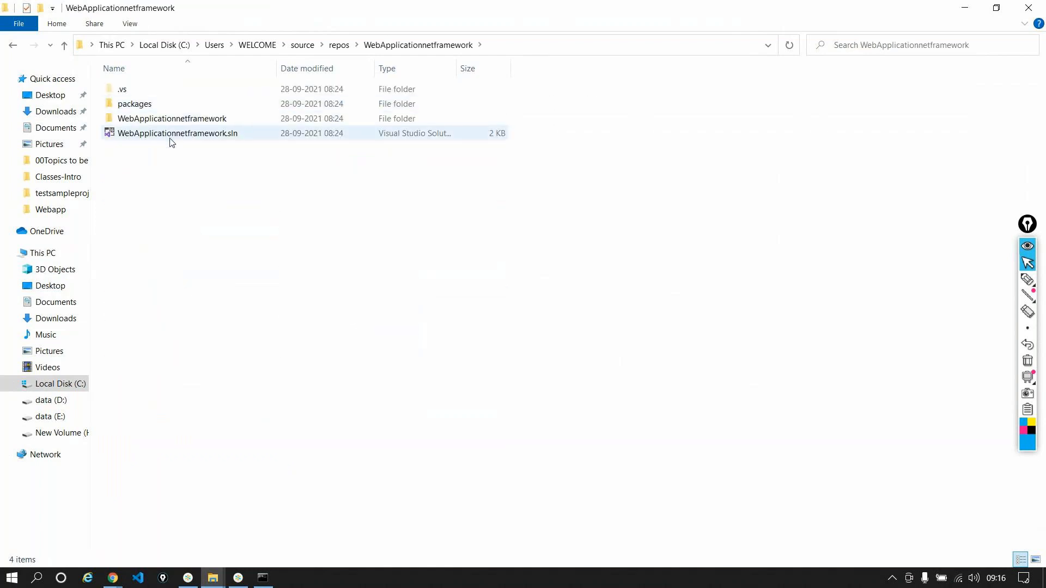
pyautogui.click(512, 46)
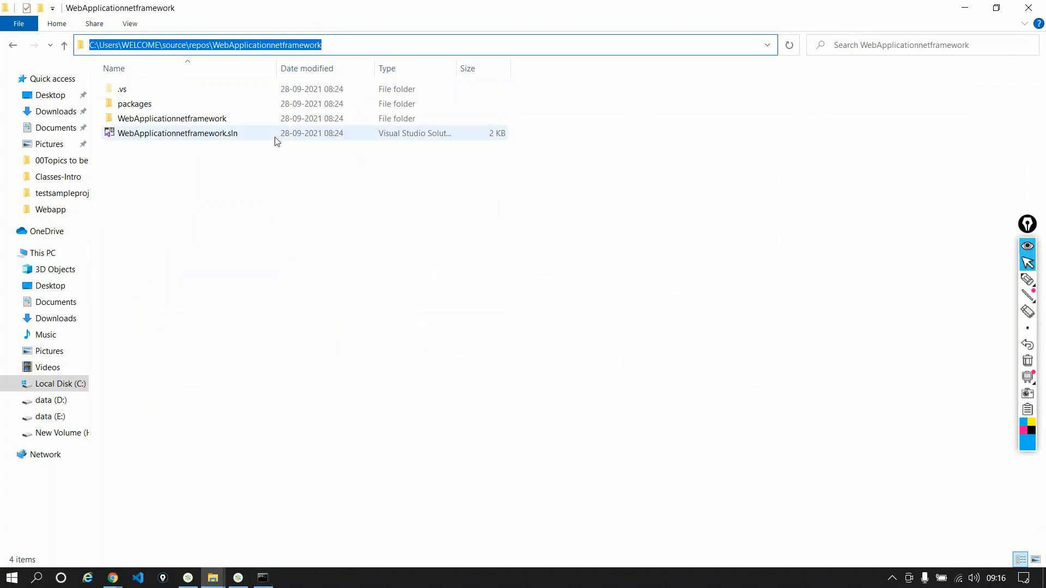
pyautogui.click(257, 138)
pyautogui.doubleClick(257, 137)
pyautogui.rightClick(254, 133)
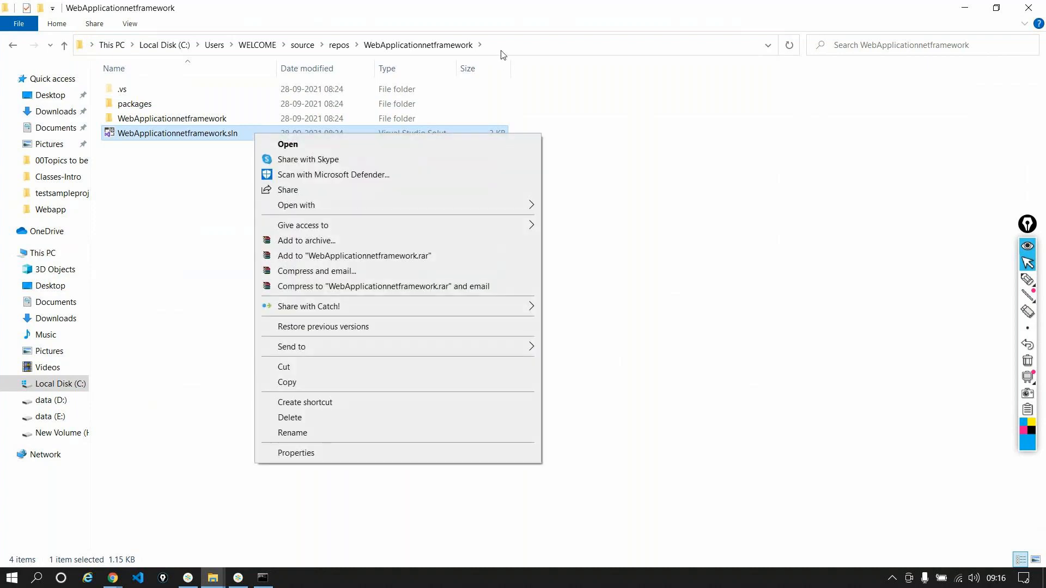
pyautogui.click(294, 453)
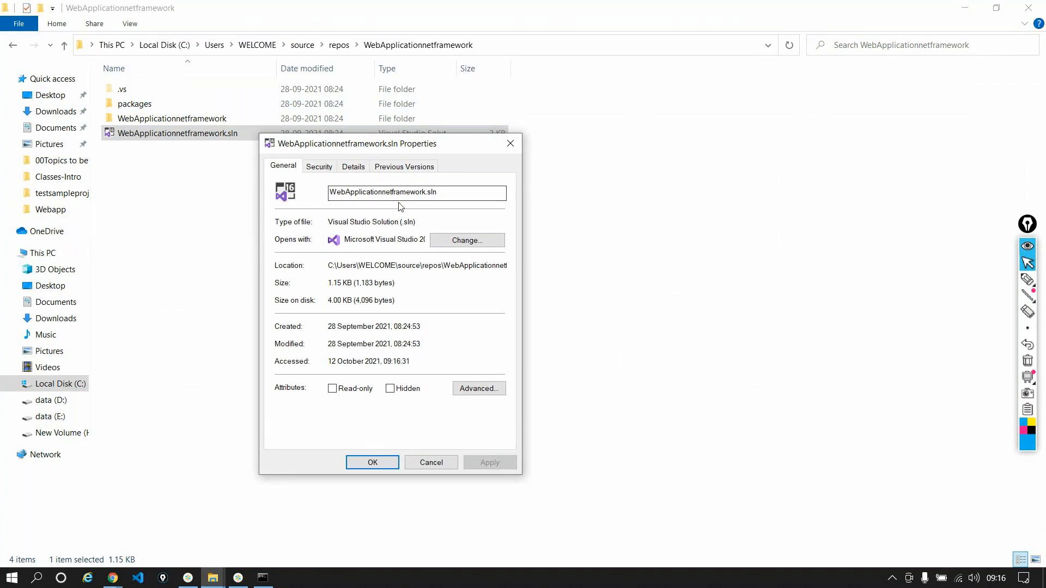
# - Copy the WebApplicationnetframework folder path and paste it into a new Notepad document with a trailing backslash
pyautogui.click(502, 47)
pyautogui.hotkey('ctrl', 'c')
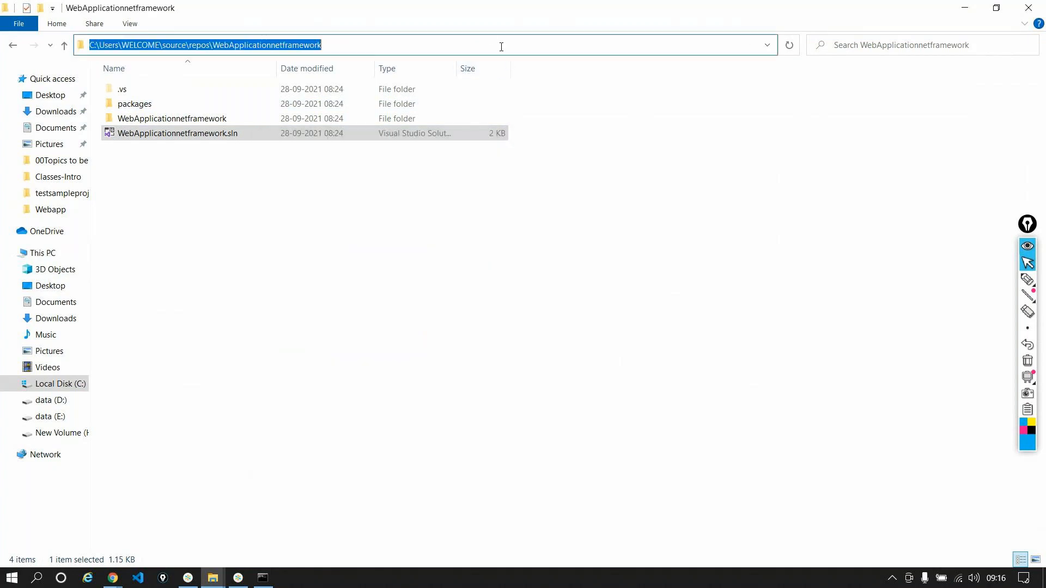
pyautogui.press('super+r')
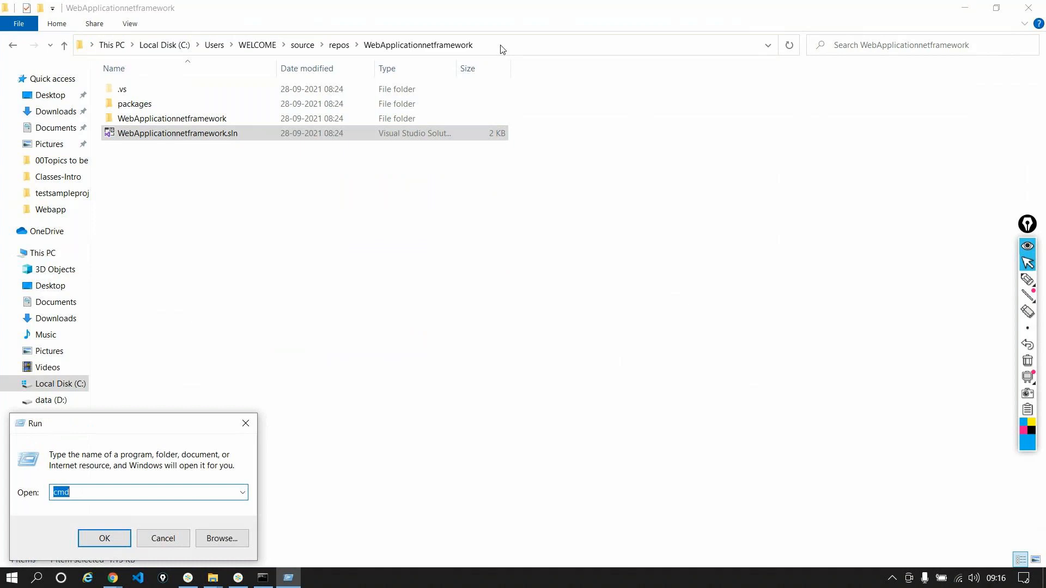
pyautogui.write('note')
pyautogui.press('Down')
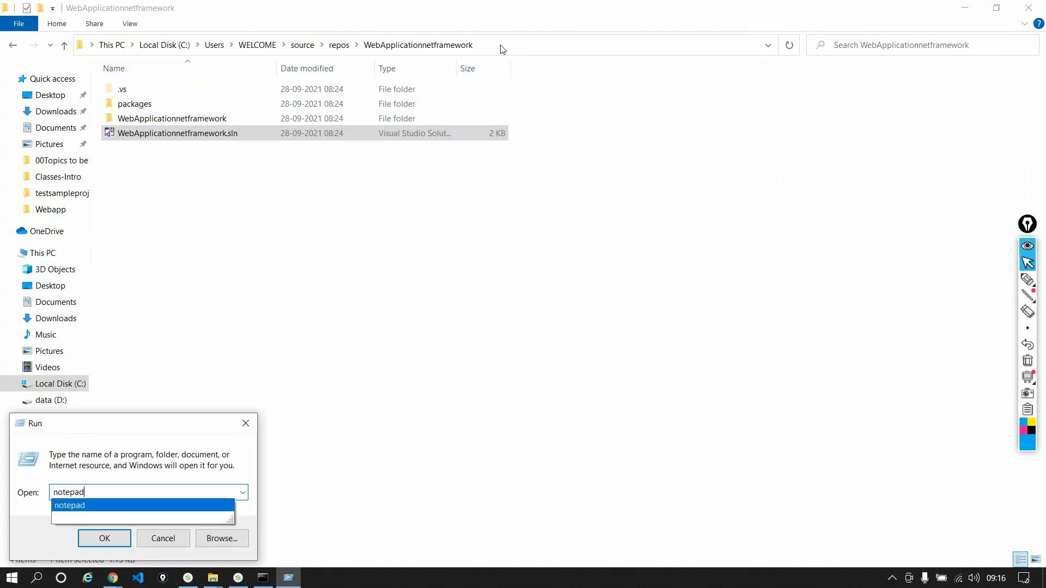
pyautogui.press('Return')
pyautogui.hotkey('ctrl', 'v')
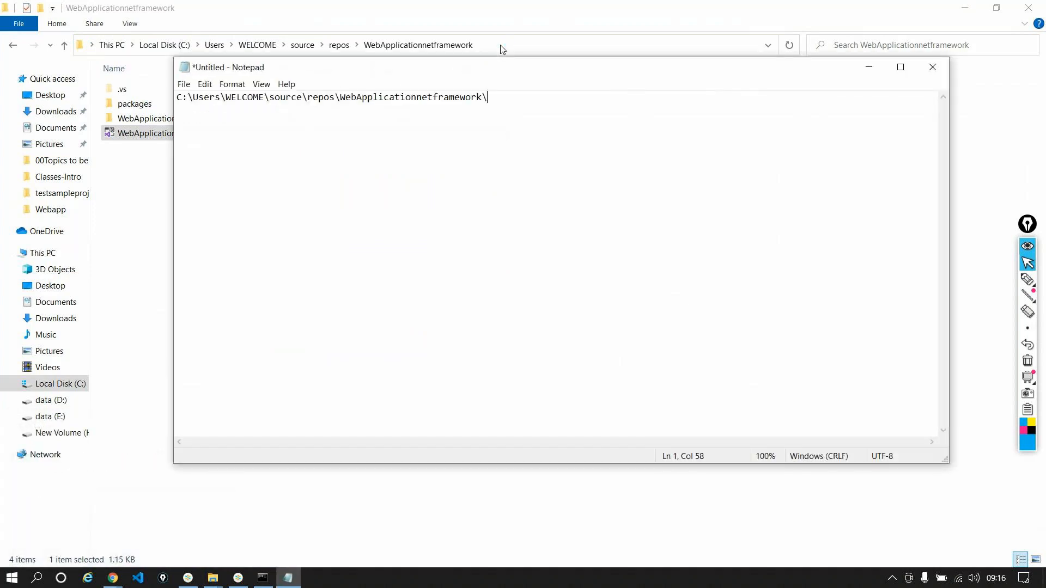
# - Append the solution file name WebApplicationnetframework.sln to the path in Notepad and copy the complete path
pyautogui.hotkey('alt', 'Tab')
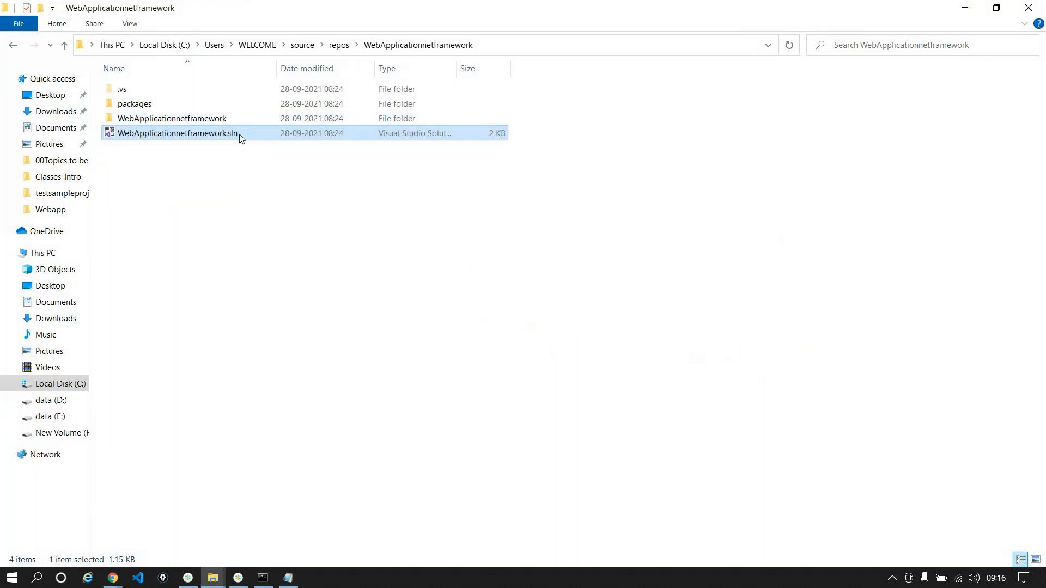
pyautogui.click(212, 136)
pyautogui.hotkey('ctrl', 'c')
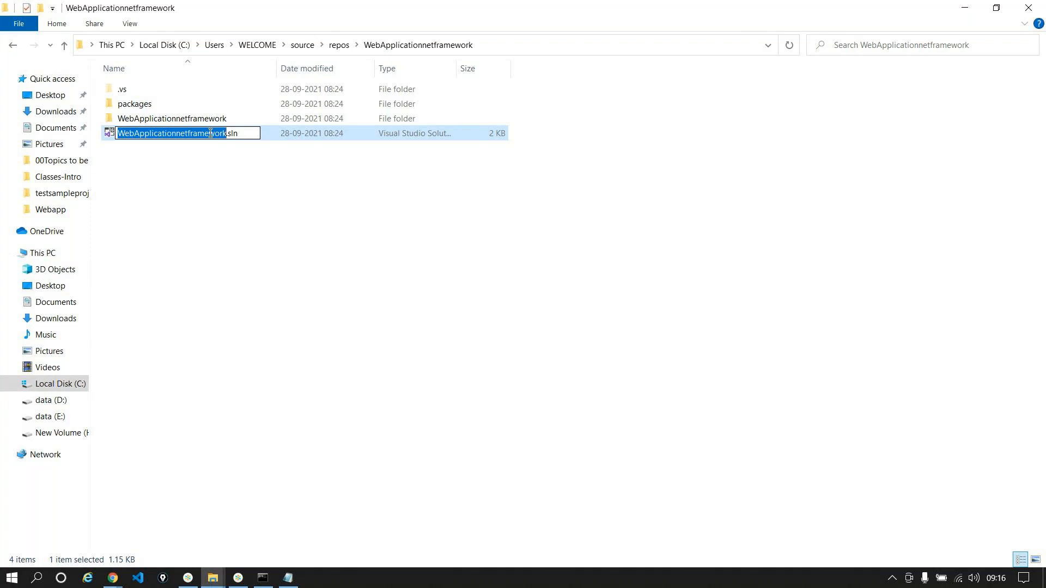
pyautogui.hotkey('alt', 'Tab')
pyautogui.hotkey('ctrl', 'v')
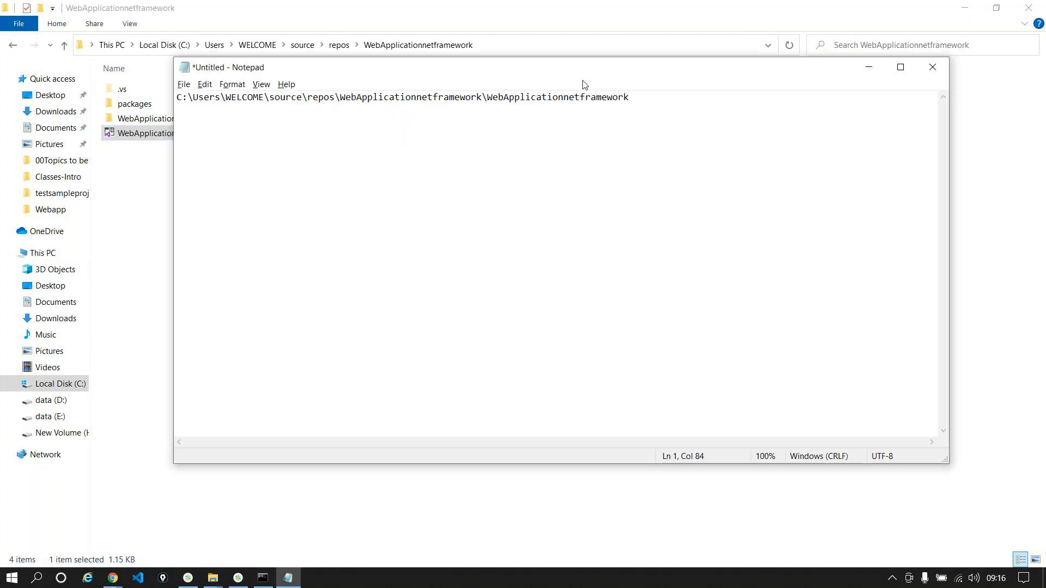
pyautogui.write('sln')
pyautogui.moveTo(667, 100); pyautogui.dragTo(28, 23)
pyautogui.hotkey('ctrl', 'c')
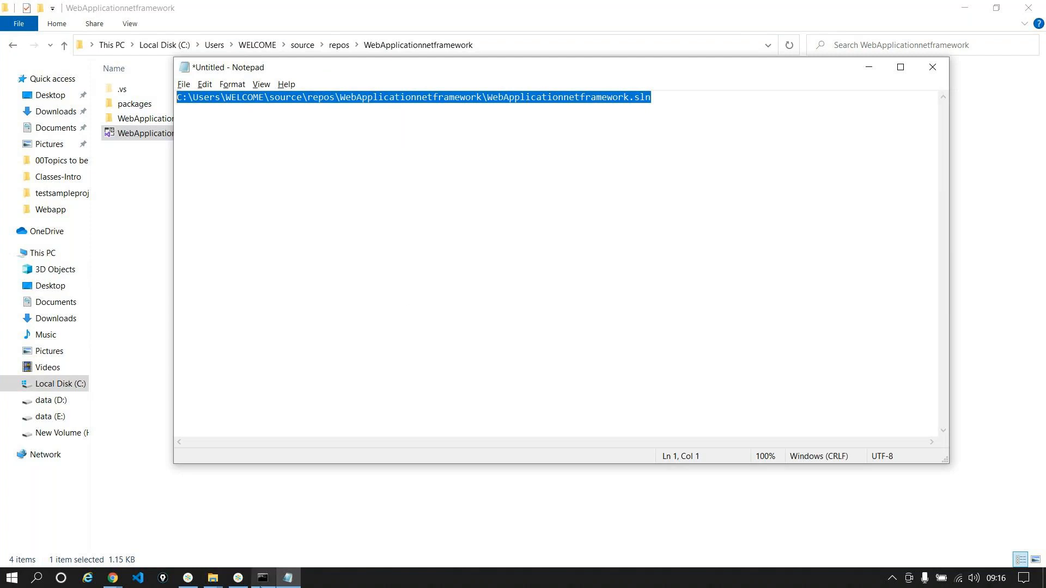
# - Switch back to the command prompt and clear its screen with cls
pyautogui.click(263, 577)
pyautogui.scroll(-20, 547, 172)
pyautogui.scroll(8, 547, 172)
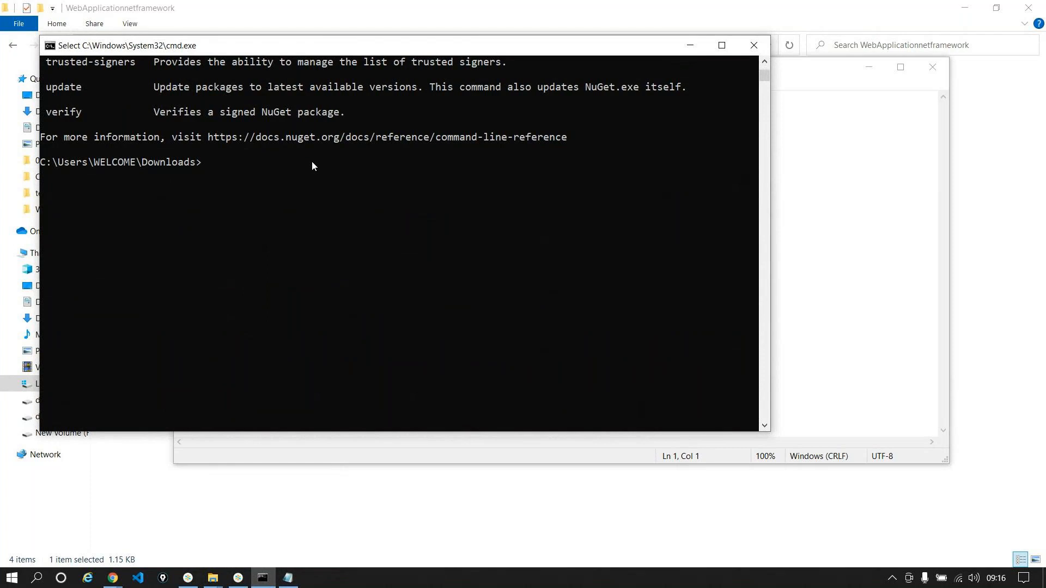
pyautogui.write('cls')
pyautogui.press('Return')
# - Try to run nuget.exe restore with the copied WebApplicationnetframework.sln path in single quotes, in a maximized command prompt
pyautogui.write('nuget.exe restore')
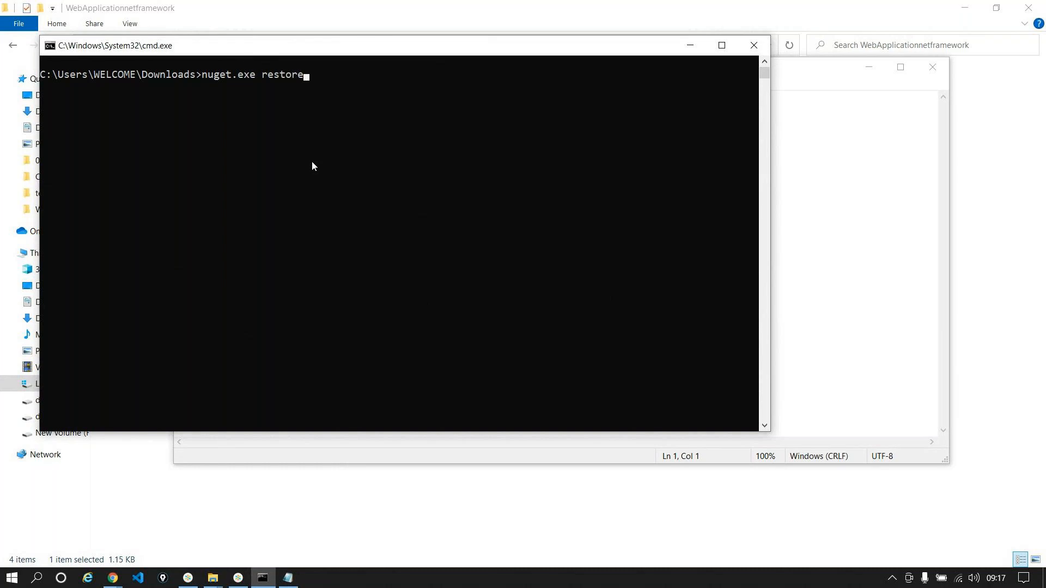
pyautogui.write(" '")
pyautogui.hotkey('ctrl', 'v')
pyautogui.write("'")
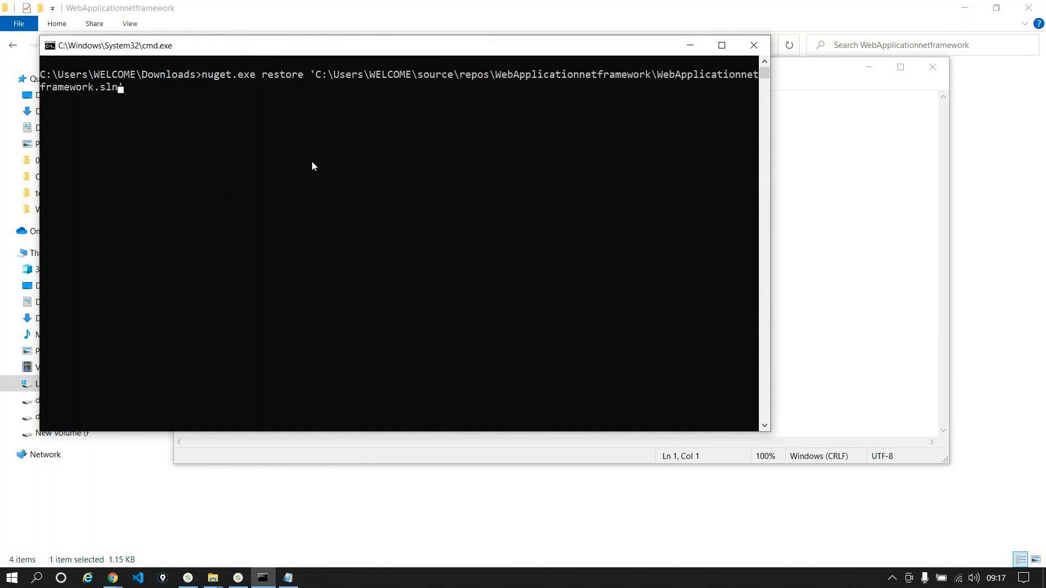
pyautogui.click(722, 45)
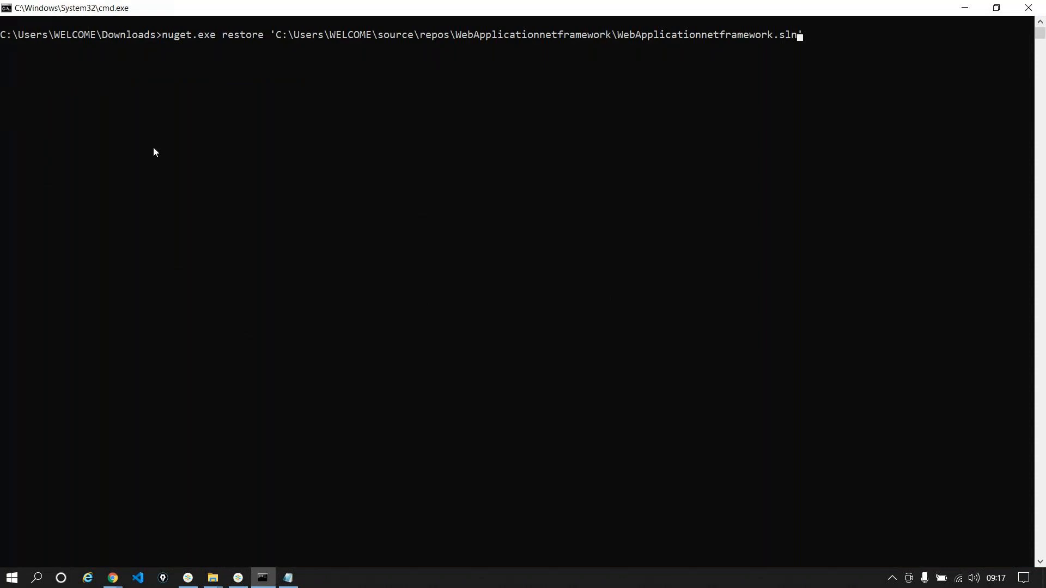
pyautogui.press('Return')
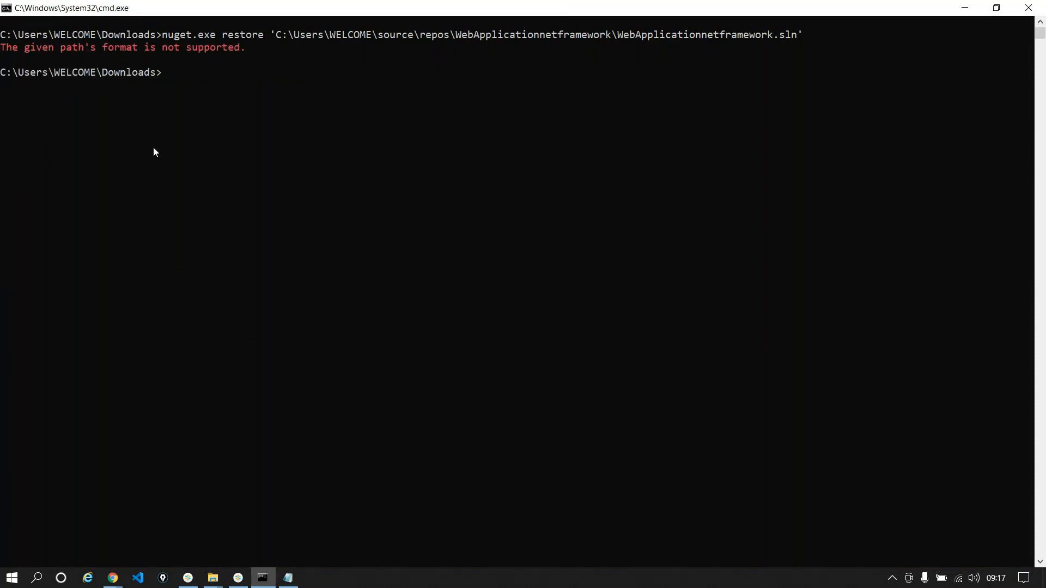
# - Recall the restore command, remove the single quotes around the solution path, and run it again
pyautogui.press('Up')
pyautogui.press('Left')
pyautogui.press('Right')
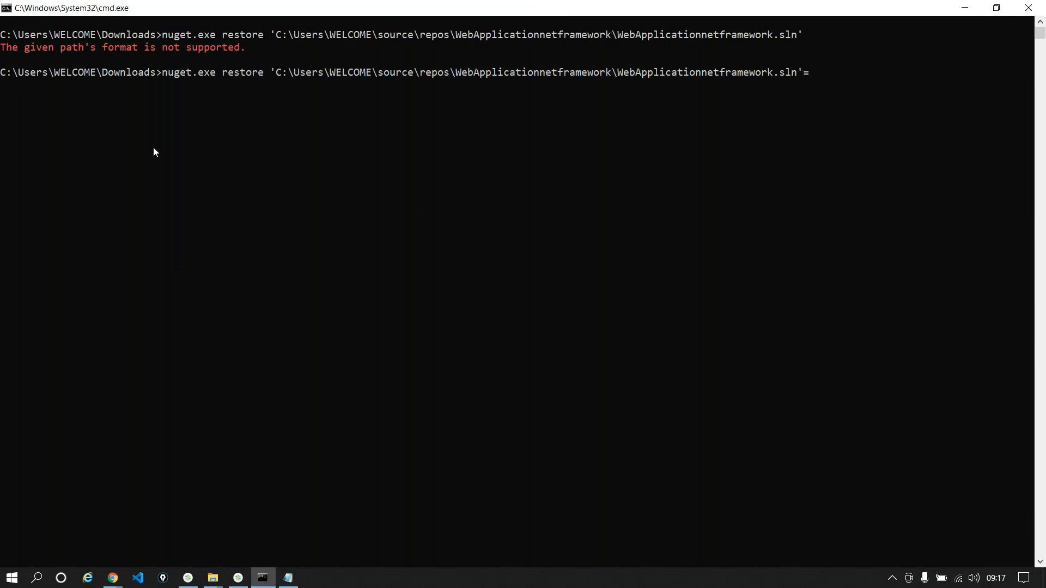
pyautogui.press('BackSpace')
pyautogui.press('Left')
pyautogui.press('Left')
pyautogui.press('Left')
pyautogui.press('Left')
pyautogui.press('Left')
pyautogui.press('Left')
pyautogui.press('Left')
pyautogui.press('Left')
pyautogui.press('Left')
pyautogui.press('Left')
pyautogui.press('Left')
pyautogui.press('Left')
pyautogui.press('Left')
pyautogui.press('Left')
pyautogui.press('Left')
pyautogui.press('Left')
pyautogui.press('Left')
pyautogui.press('Left')
pyautogui.press('Left')
pyautogui.press('Left')
pyautogui.press('Left')
pyautogui.press('Left')
pyautogui.press('Left')
pyautogui.press('Left')
pyautogui.press('Left')
pyautogui.press('Left')
pyautogui.press('Left')
pyautogui.press('Left')
pyautogui.press('Left')
pyautogui.press('Left')
pyautogui.press('Left')
pyautogui.press('Left')
pyautogui.press('Left')
pyautogui.press('Left')
pyautogui.press('Left')
pyautogui.press('Left')
pyautogui.press('Left')
pyautogui.press('Left')
pyautogui.press('Left')
pyautogui.press('Left')
pyautogui.press('Left')
pyautogui.press('Left')
pyautogui.press('Left')
pyautogui.press('Left')
pyautogui.press('Left')
pyautogui.press('Left')
pyautogui.press('BackSpace')
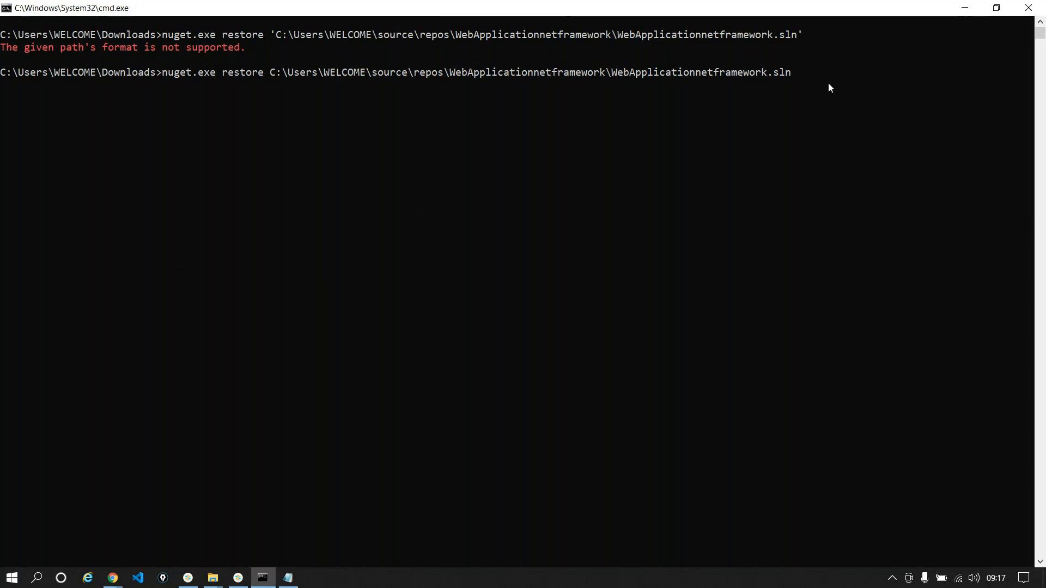
pyautogui.press('Return')
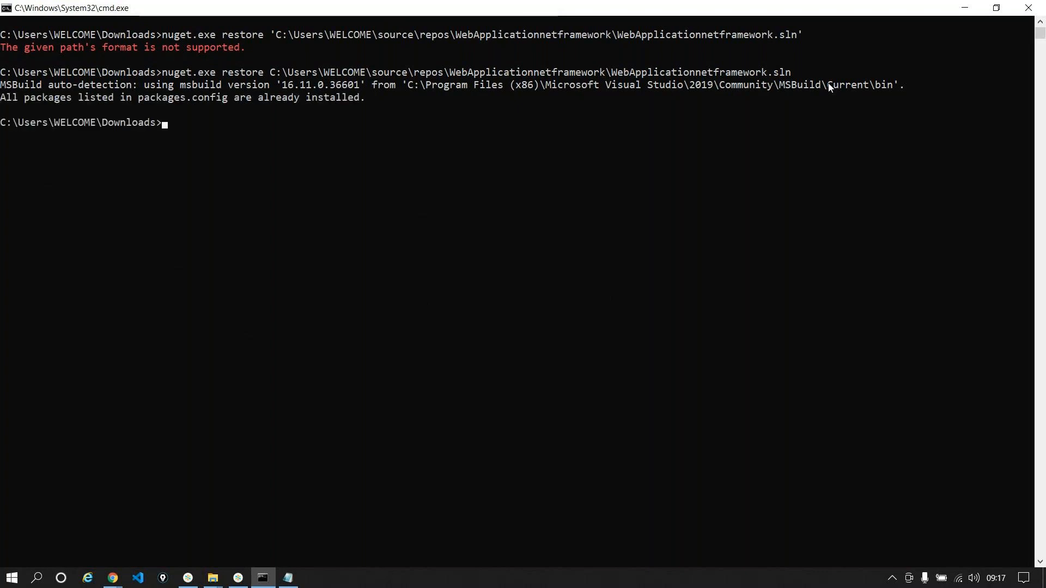
# - Highlight the last line of the restore output and the nuget.exe part of the command
pyautogui.moveTo(375, 104); pyautogui.dragTo(8, 98)
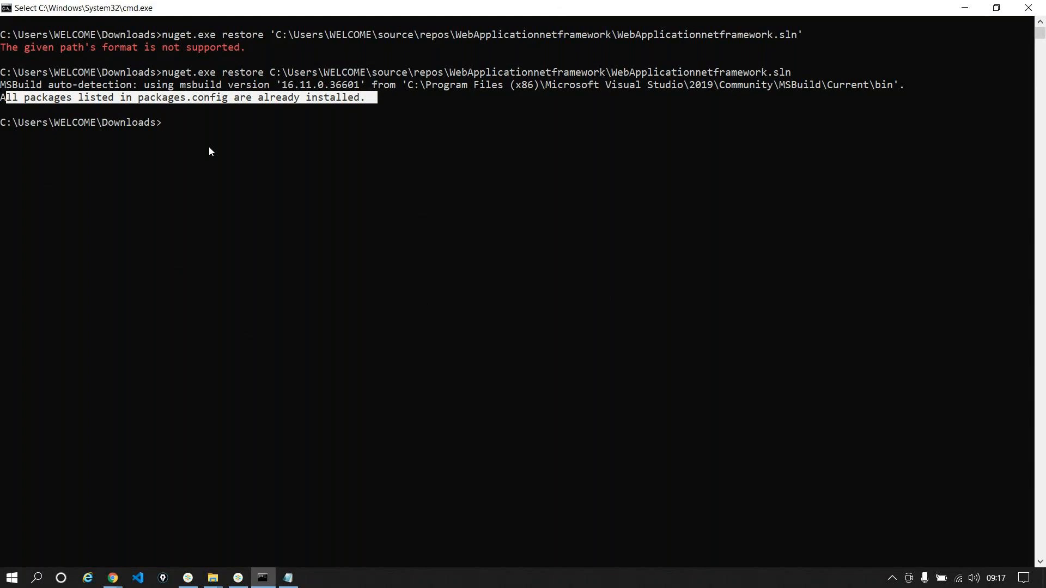
pyautogui.click(213, 72)
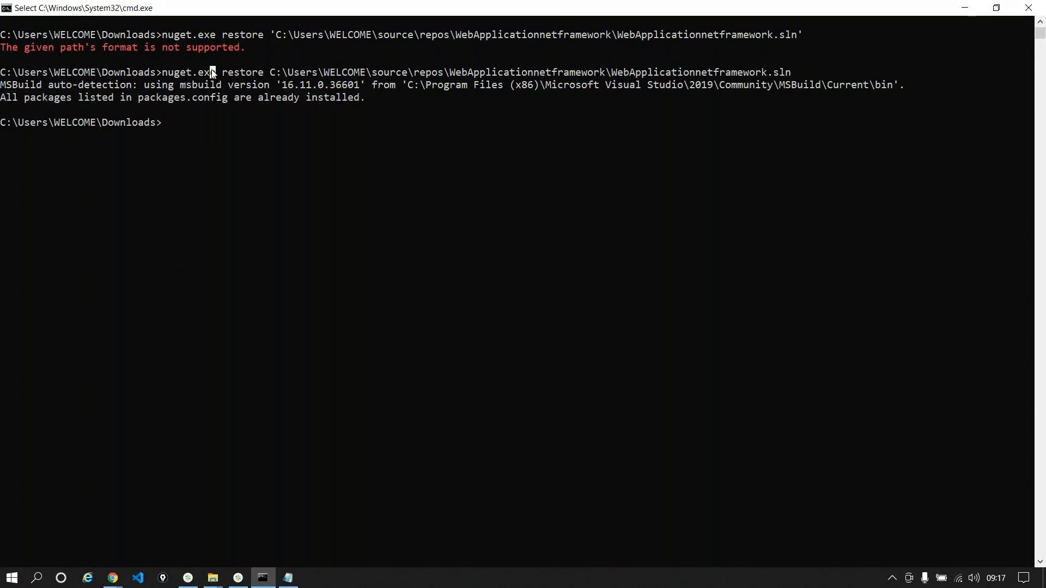
pyautogui.click(159, 72)
pyautogui.moveTo(159, 72); pyautogui.dragTo(218, 75)
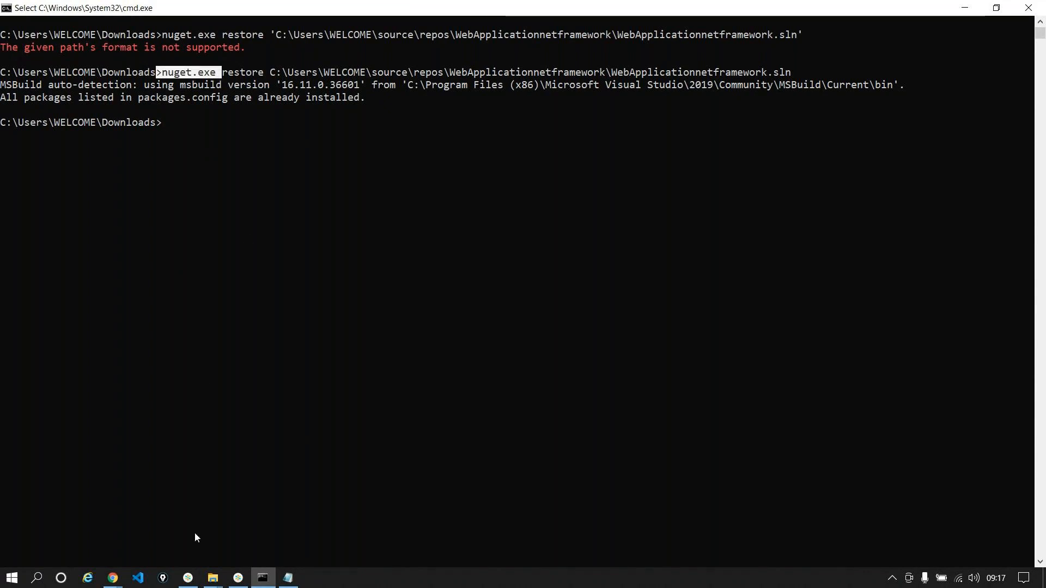
pyautogui.click(188, 577)
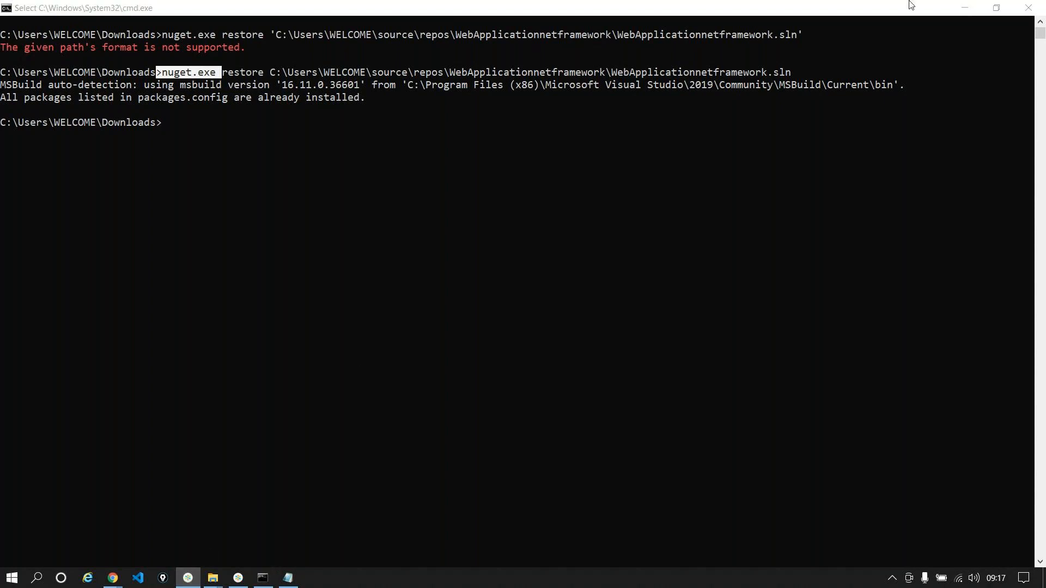
pyautogui.click(953, 7)
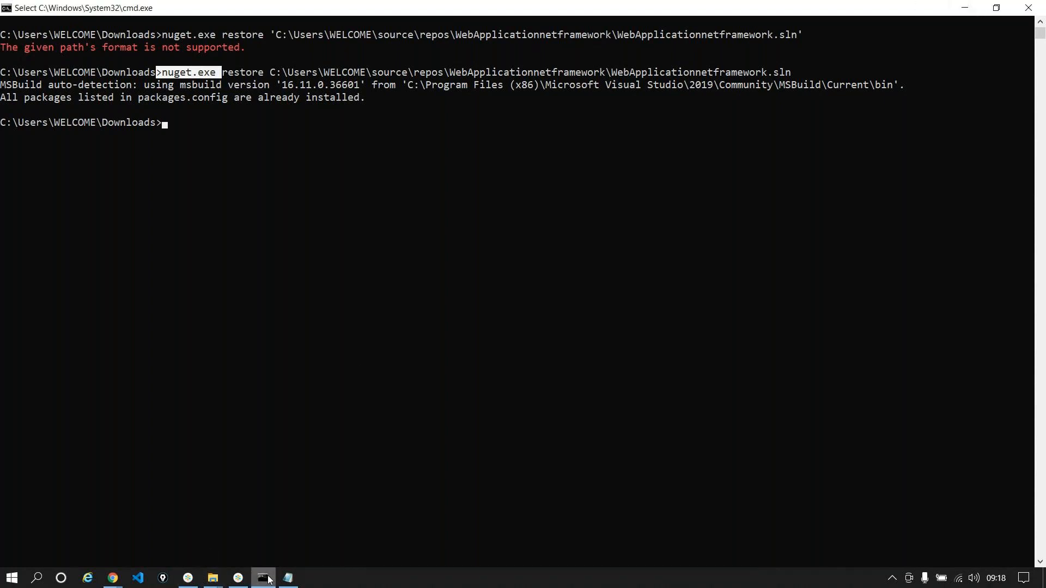
pyautogui.click(238, 578)
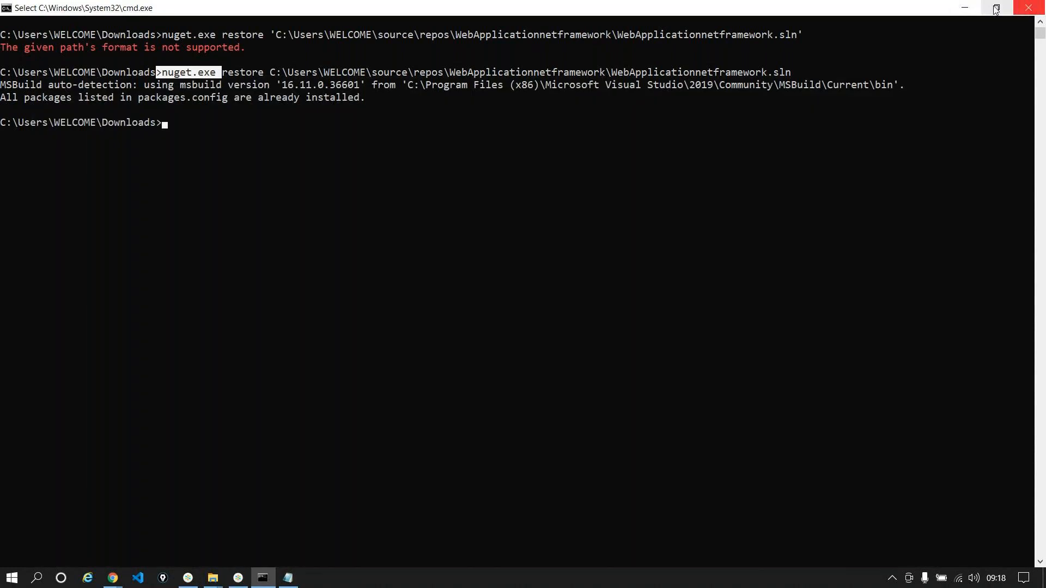
# - Minimize the command prompt and Notepad, and delete the nuget application from the Downloads folder
pyautogui.click(969, 8)
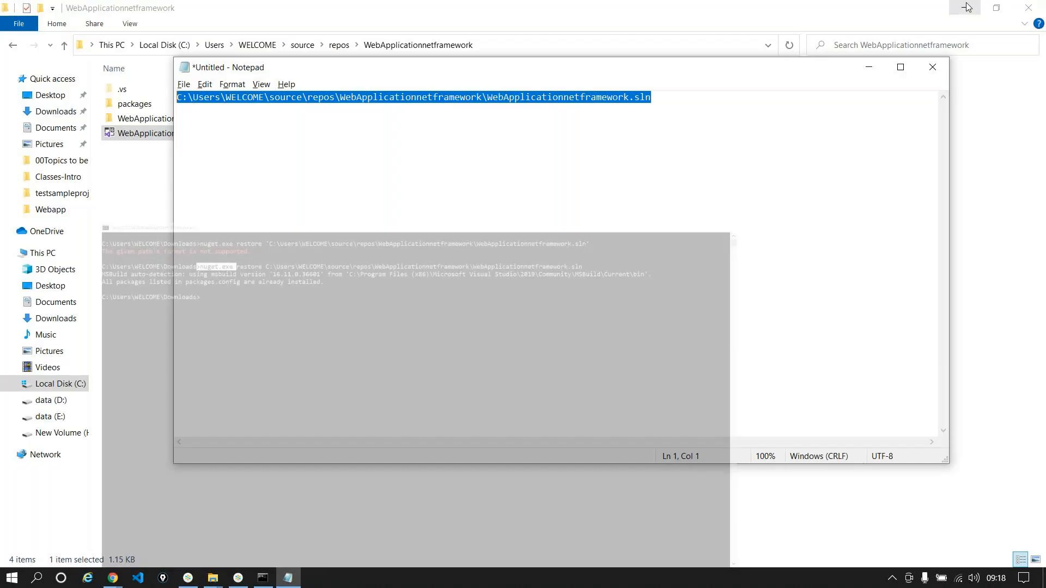
pyautogui.click(869, 67)
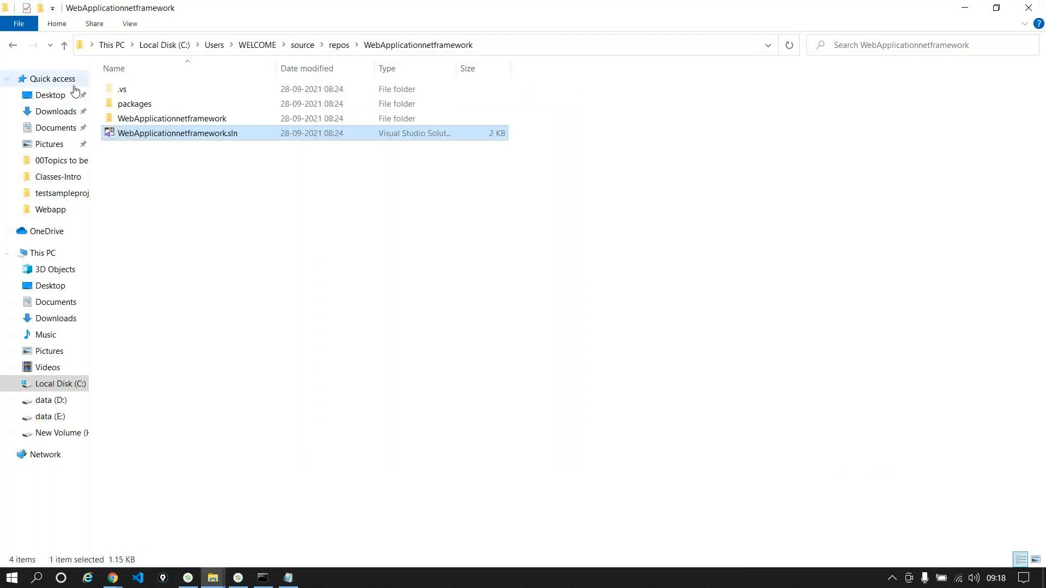
pyautogui.click(52, 111)
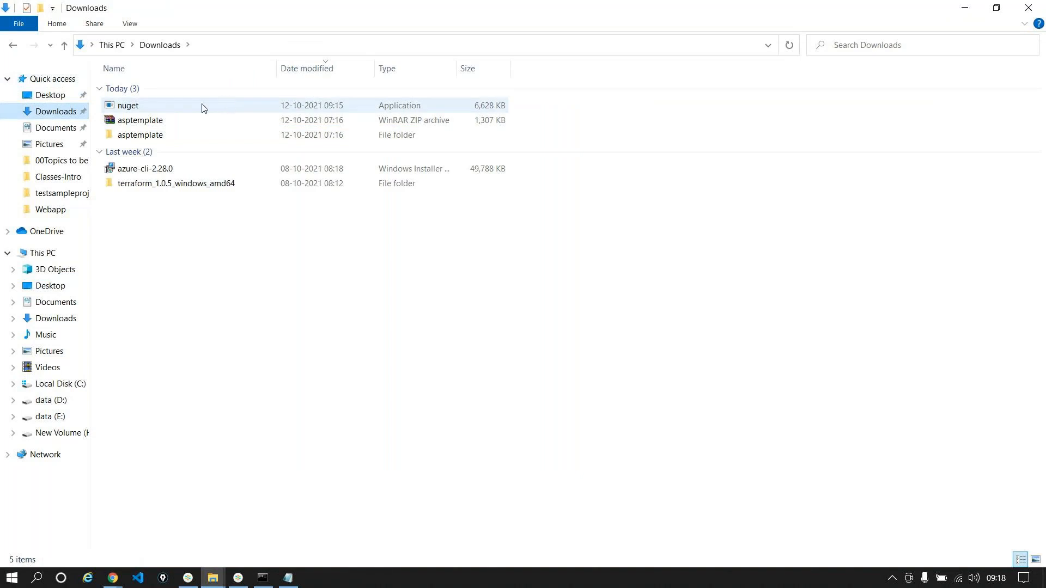
pyautogui.click(269, 581)
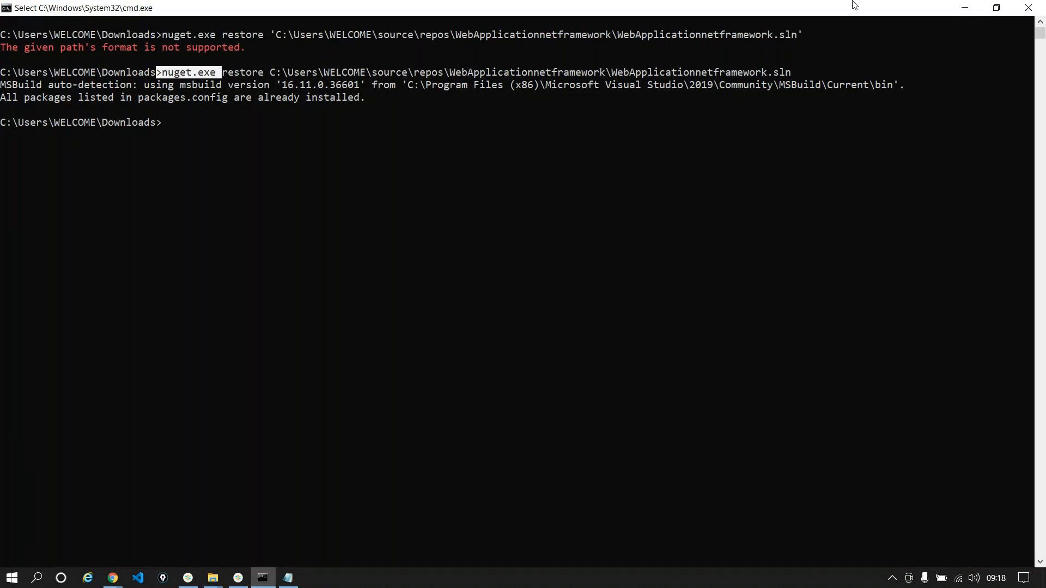
pyautogui.click(959, 10)
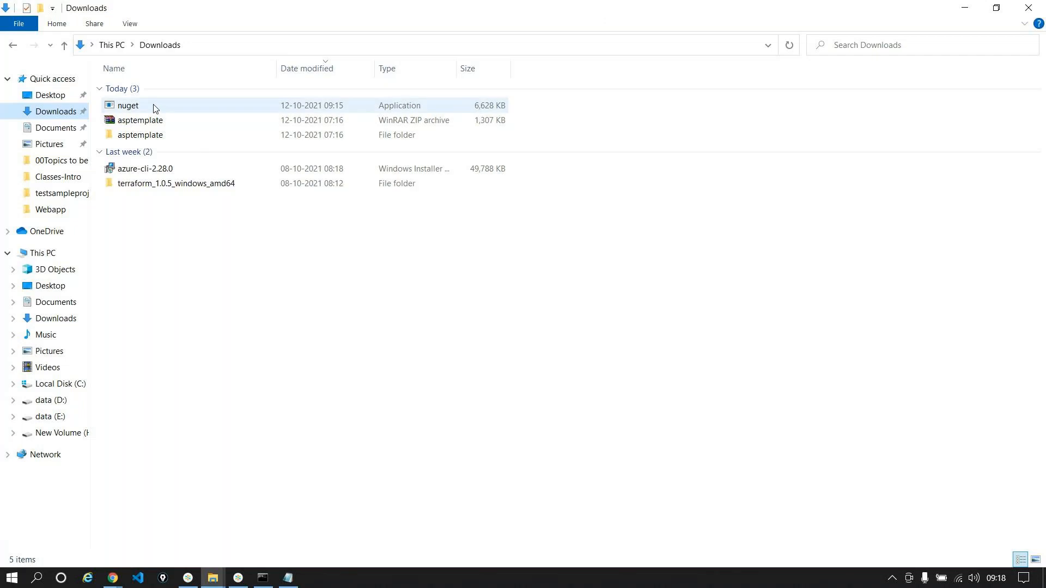
pyautogui.click(155, 106)
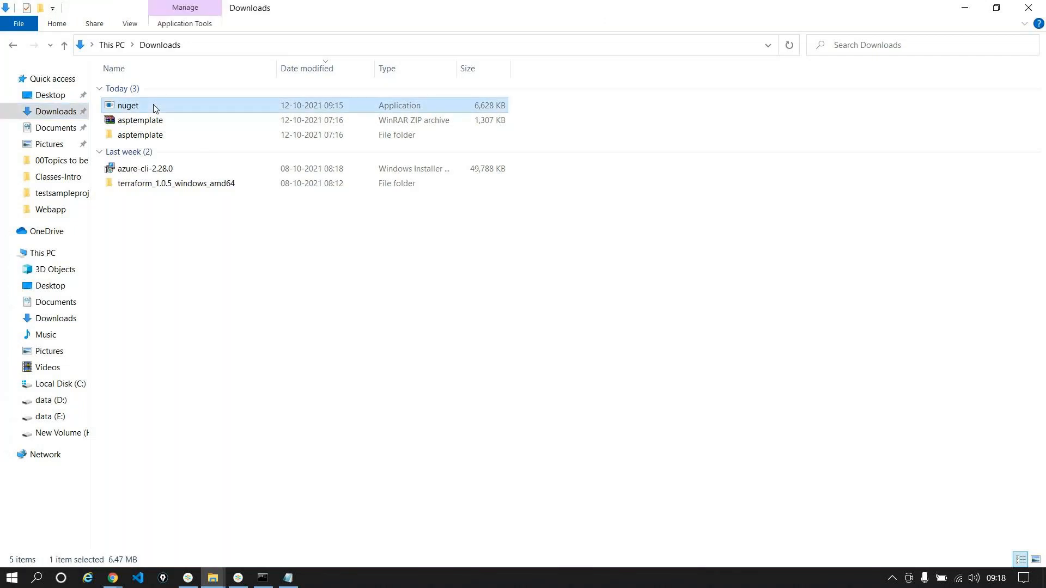
pyautogui.press('Delete')
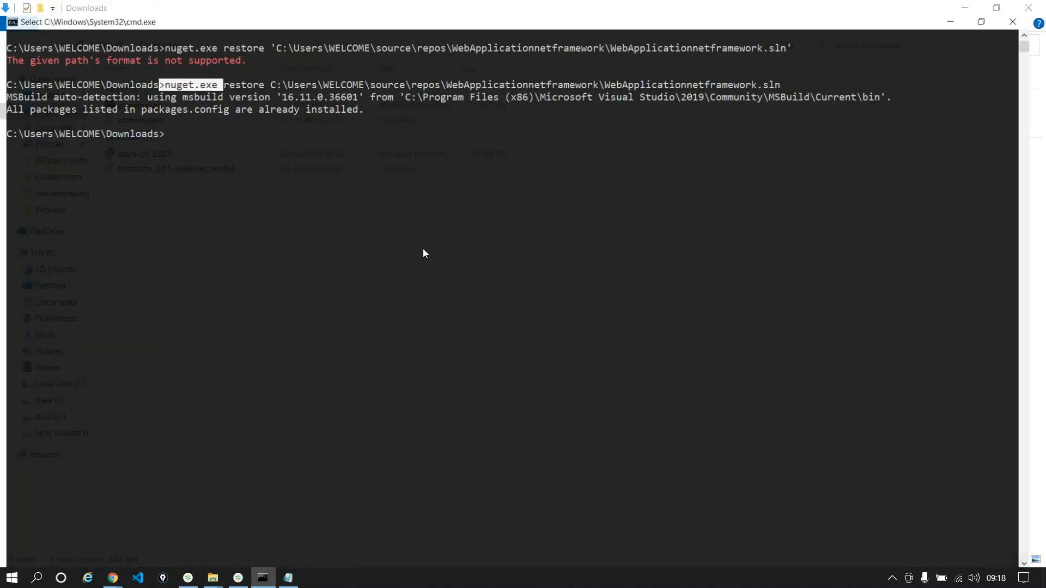
# - Run nuget.exe from the Downloads folder in the command prompt
pyautogui.click(164, 125)
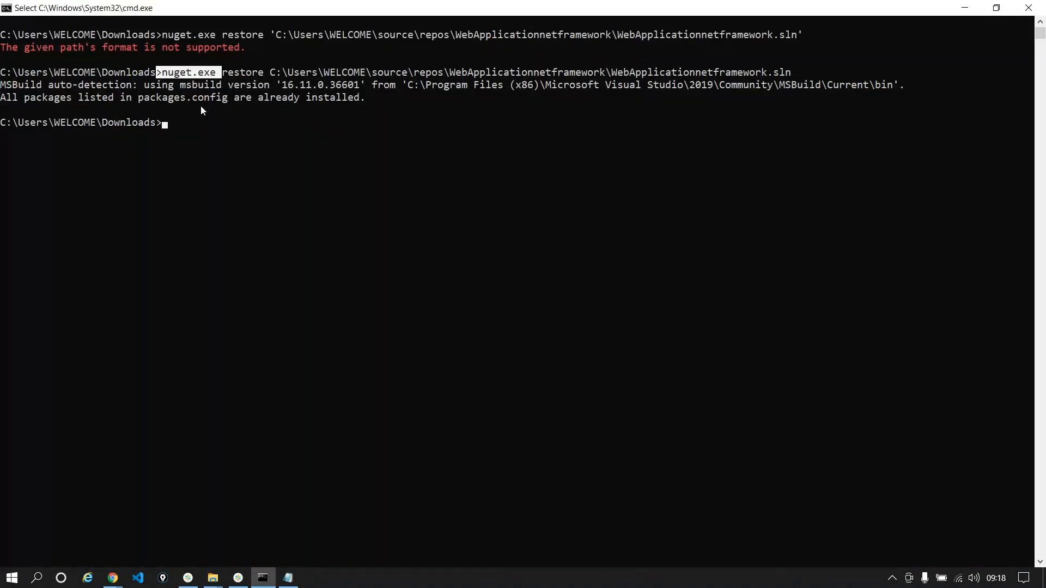
pyautogui.write('nu')
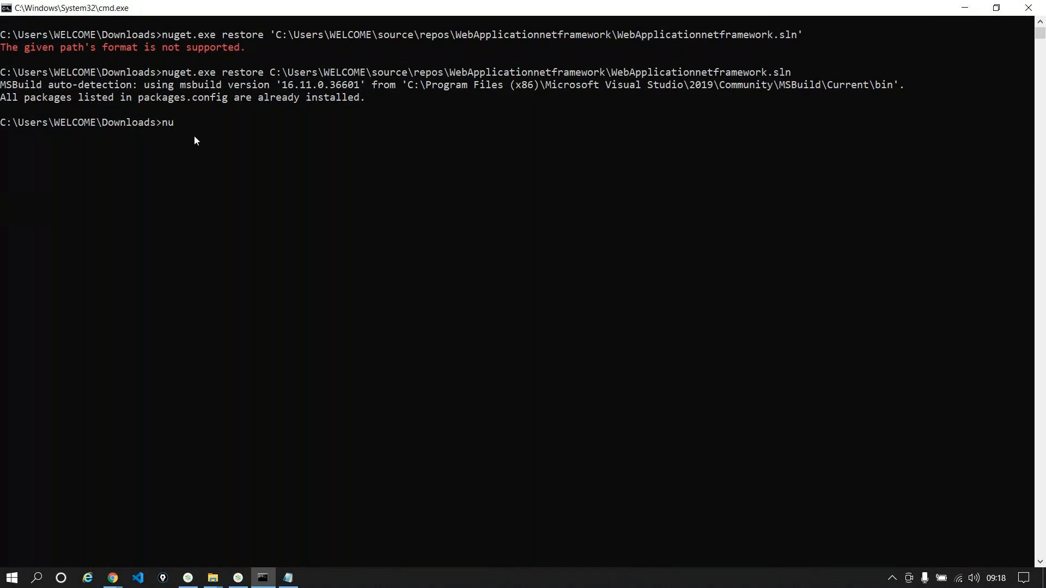
pyautogui.write('get.exe')
pyautogui.press('Return')
# - Highlight the two-line output of the nuget.exe command, and highlight the nuget.exe command itself
pyautogui.click(9, 136)
pyautogui.moveTo(9, 135); pyautogui.dragTo(198, 154)
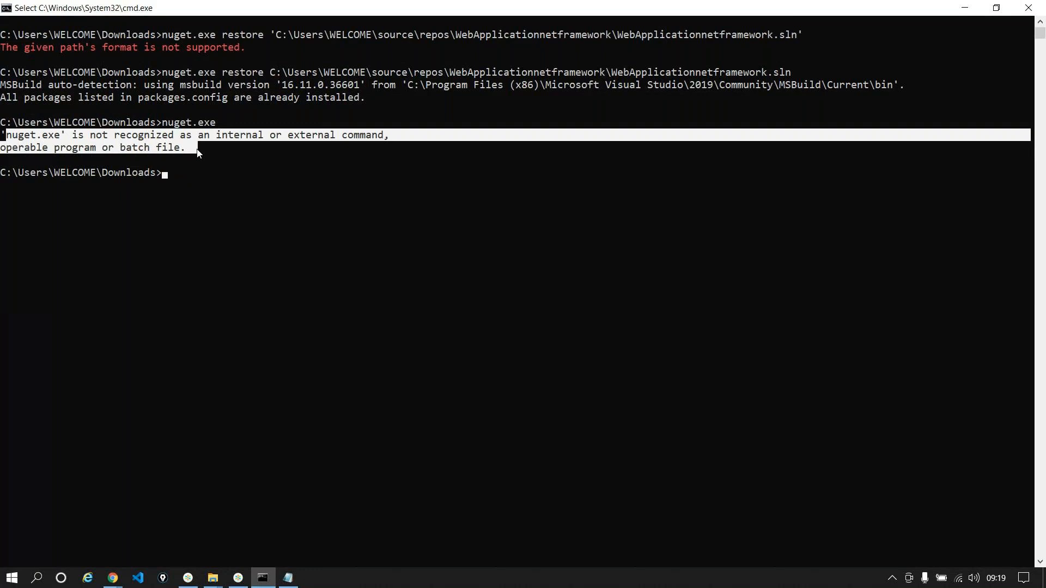
pyautogui.click(197, 153)
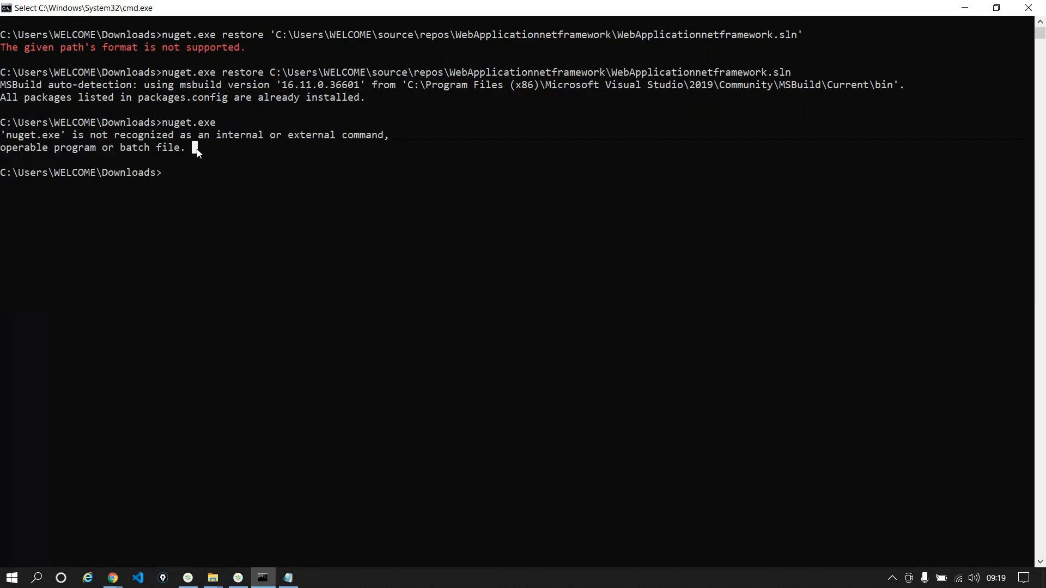
pyautogui.moveTo(220, 121); pyautogui.dragTo(166, 121)
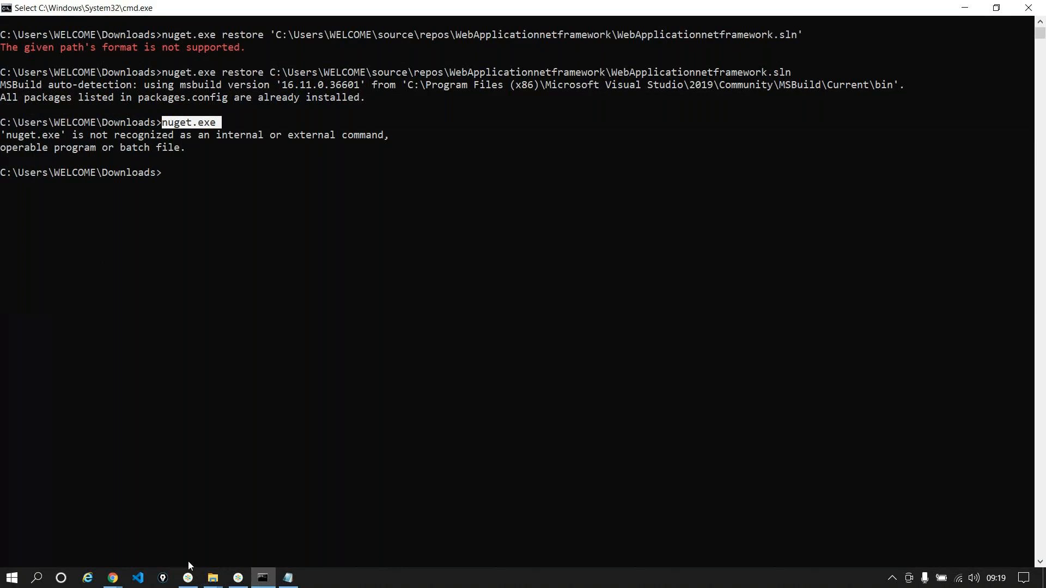
pyautogui.click(186, 581)
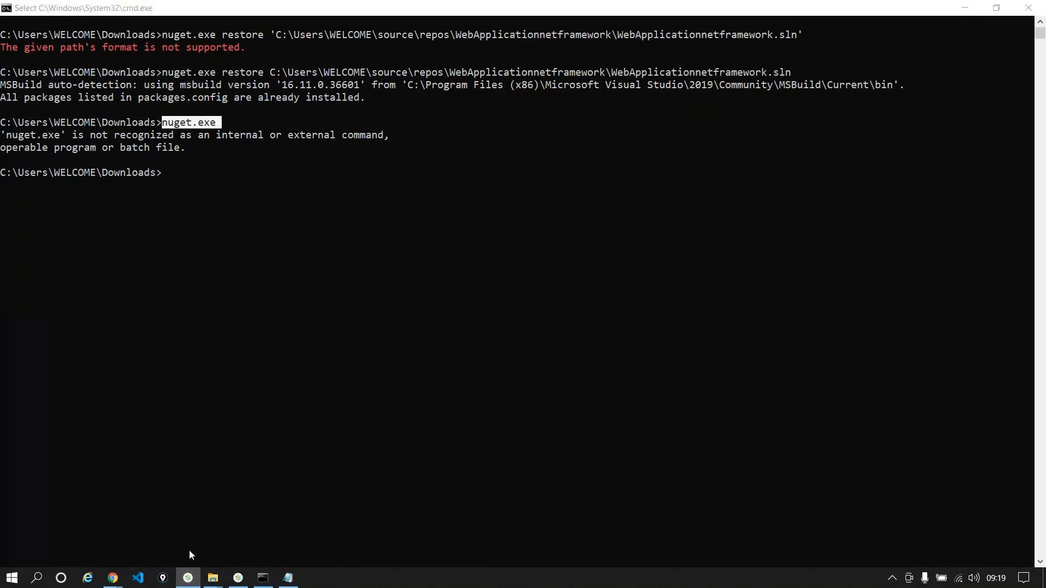
pyautogui.click(191, 582)
pyautogui.click(238, 580)
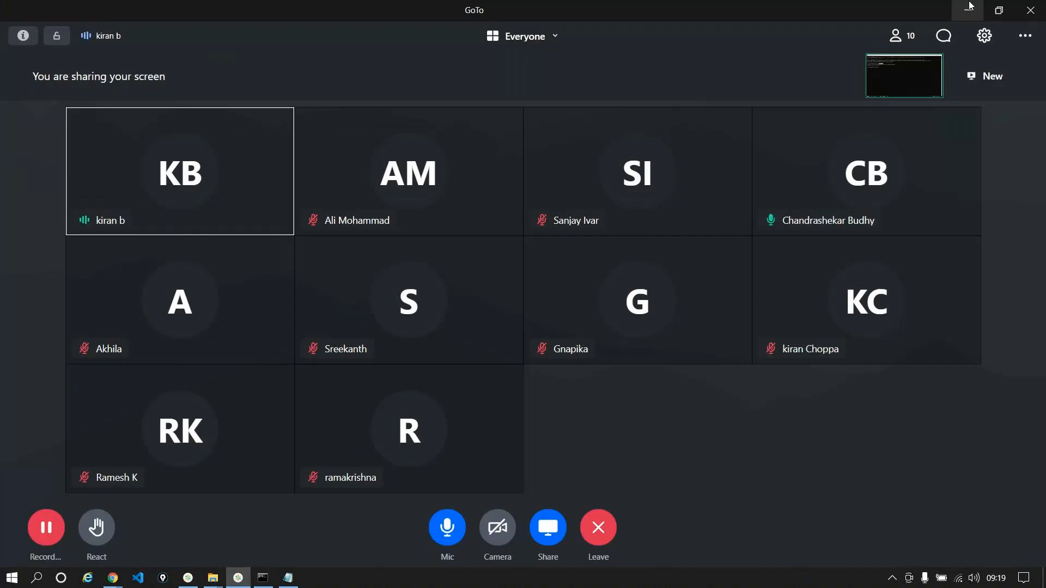
pyautogui.click(969, 3)
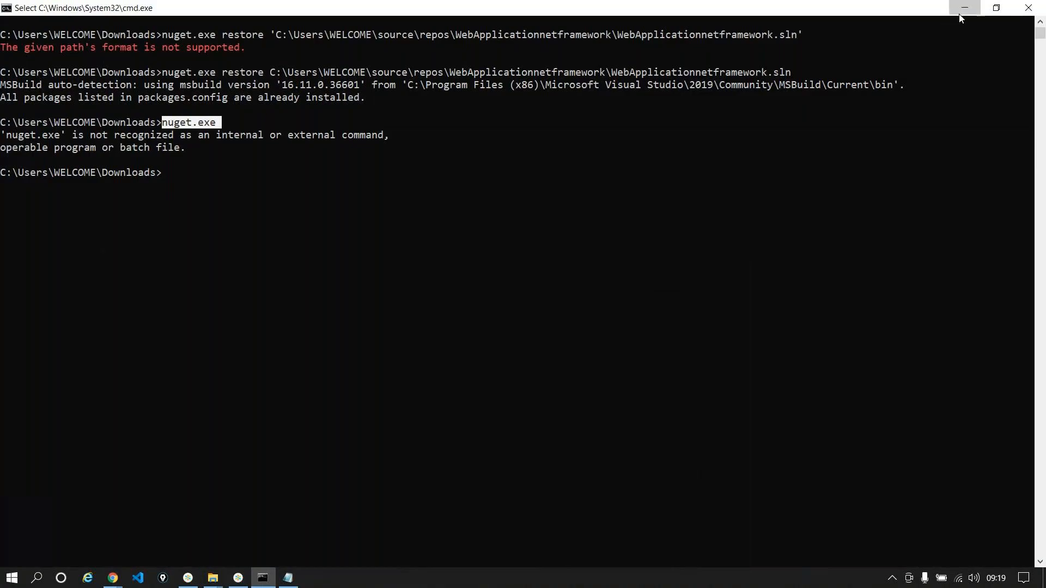
# - Minimize the command prompt, switch to the netfullframework-CI pipeline in Chrome, and highlight the NuGet.exe version to install
pyautogui.click(962, 9)
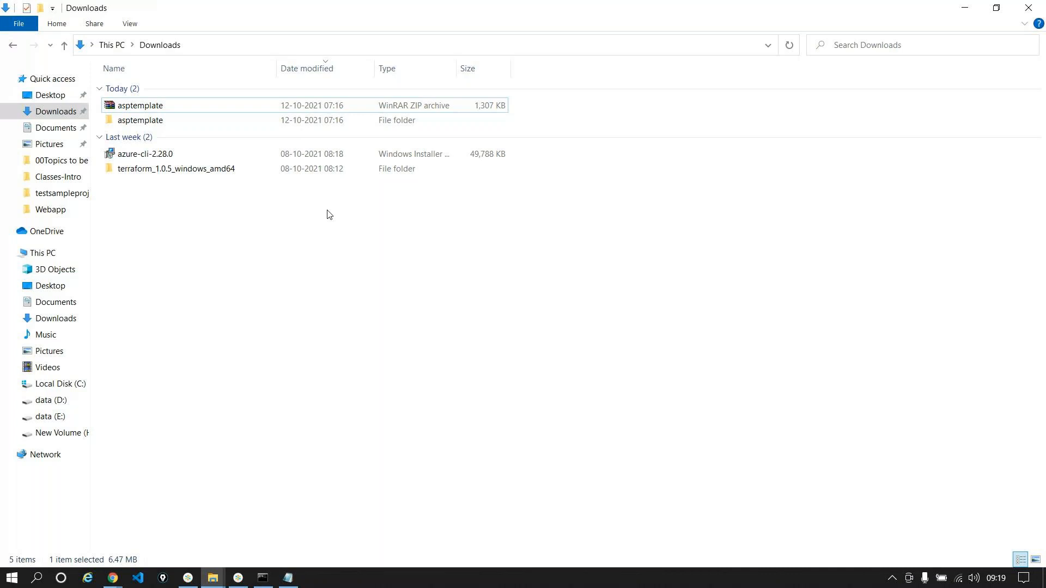
pyautogui.click(112, 580)
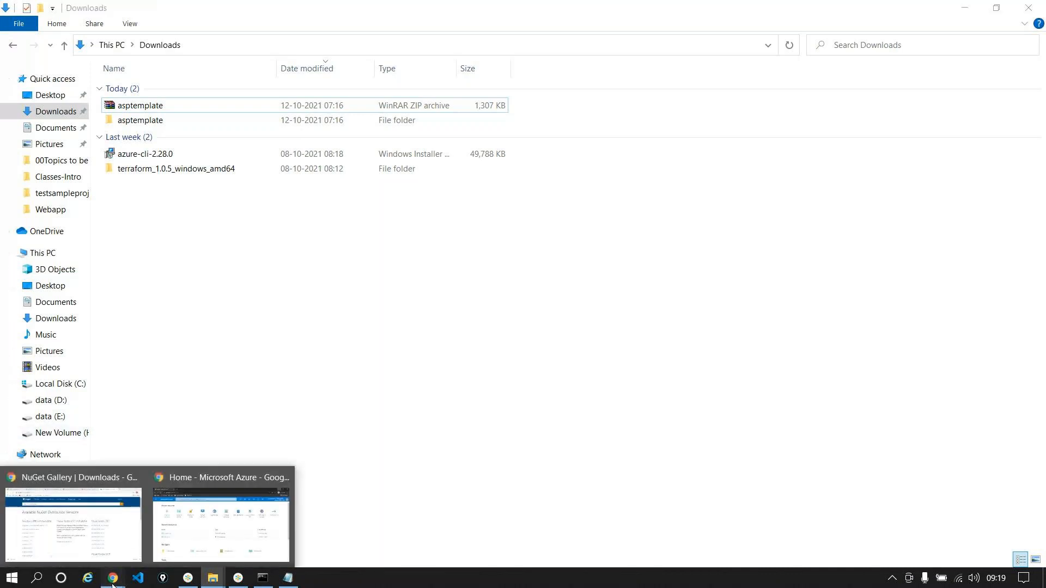
pyautogui.click(76, 475)
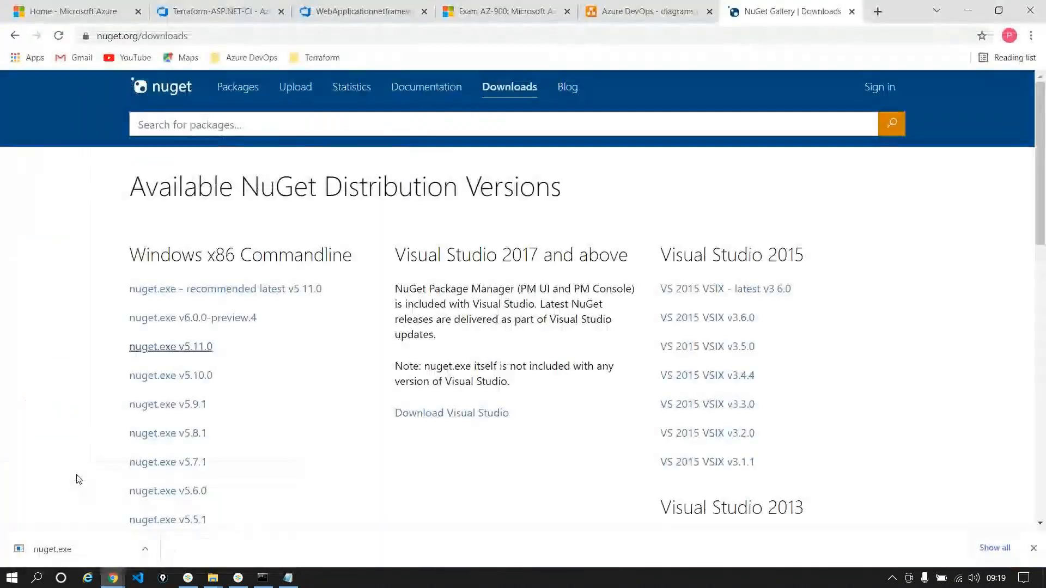
pyautogui.click(212, 9)
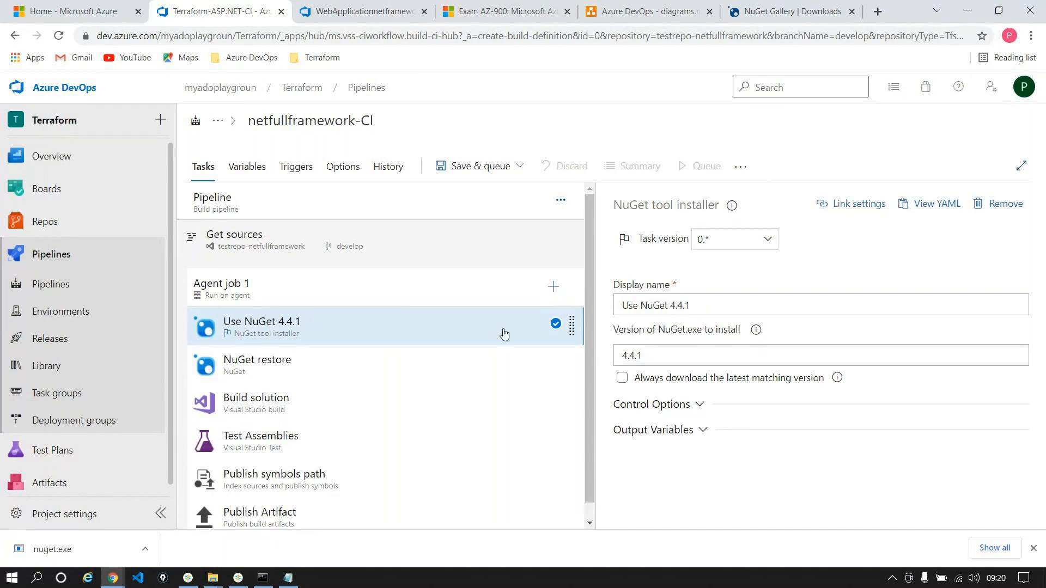
pyautogui.doubleClick(632, 355)
# - Look through the older nuget.exe versions on the NuGet downloads page and dismiss the browser's download bar
pyautogui.click(824, 8)
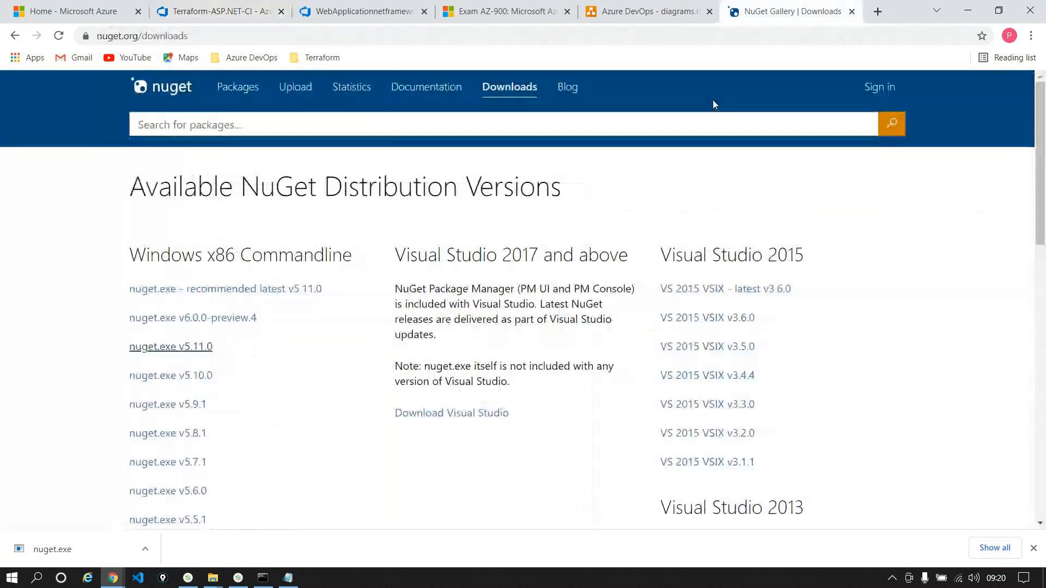
pyautogui.scroll(-9, 356, 393)
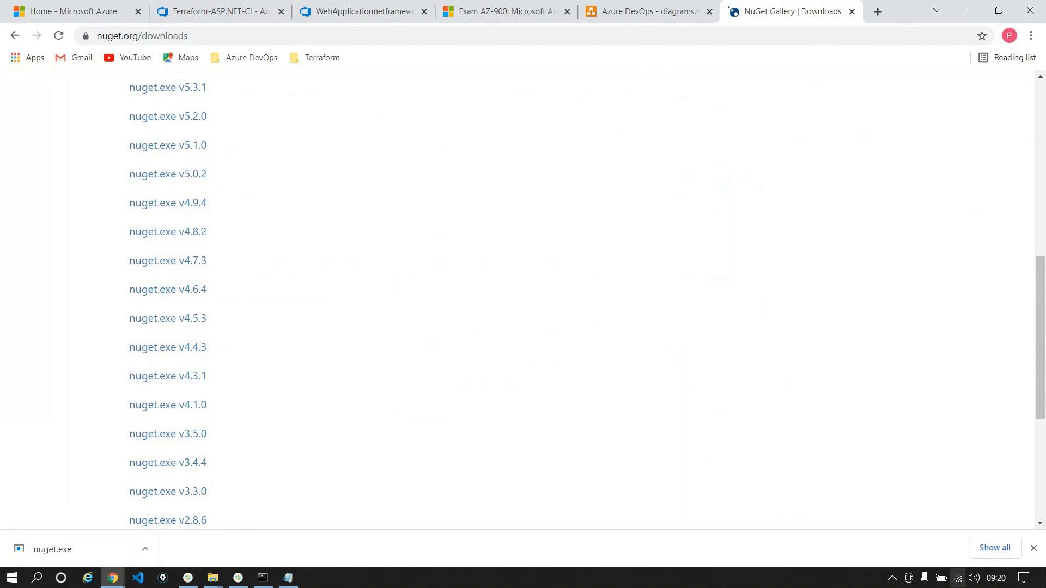
pyautogui.click(1033, 548)
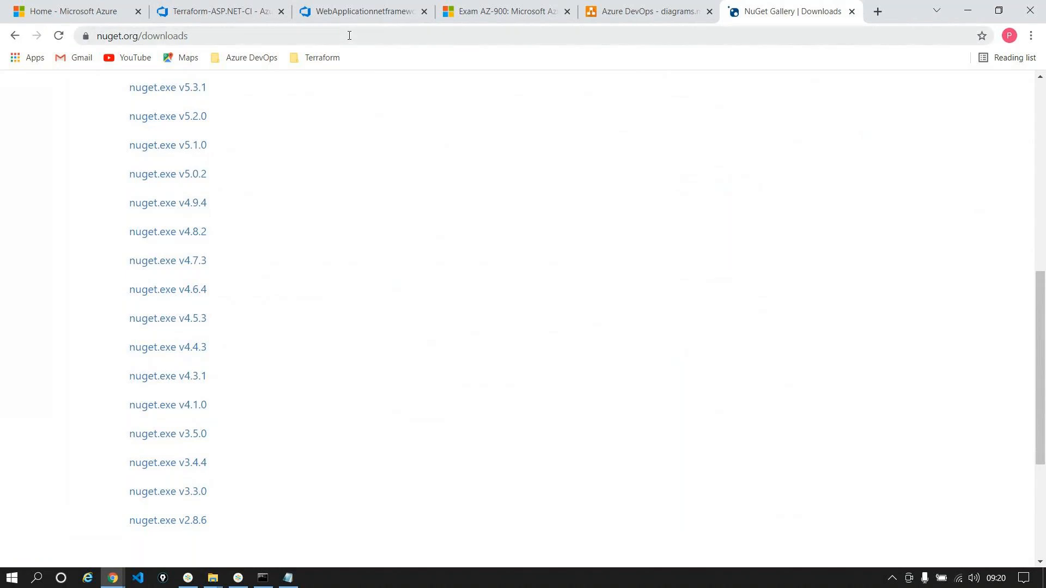
# - Return to the pipeline's NuGet restore task, keep restore as its command, and highlight the **\*.sln solution path
pyautogui.click(338, 16)
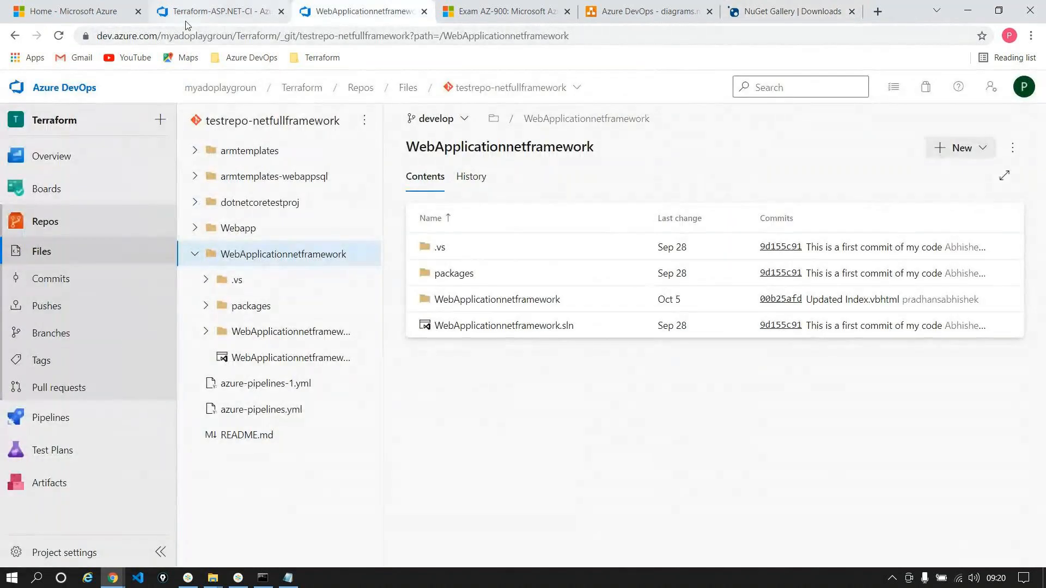
pyautogui.click(186, 21)
pyautogui.click(307, 365)
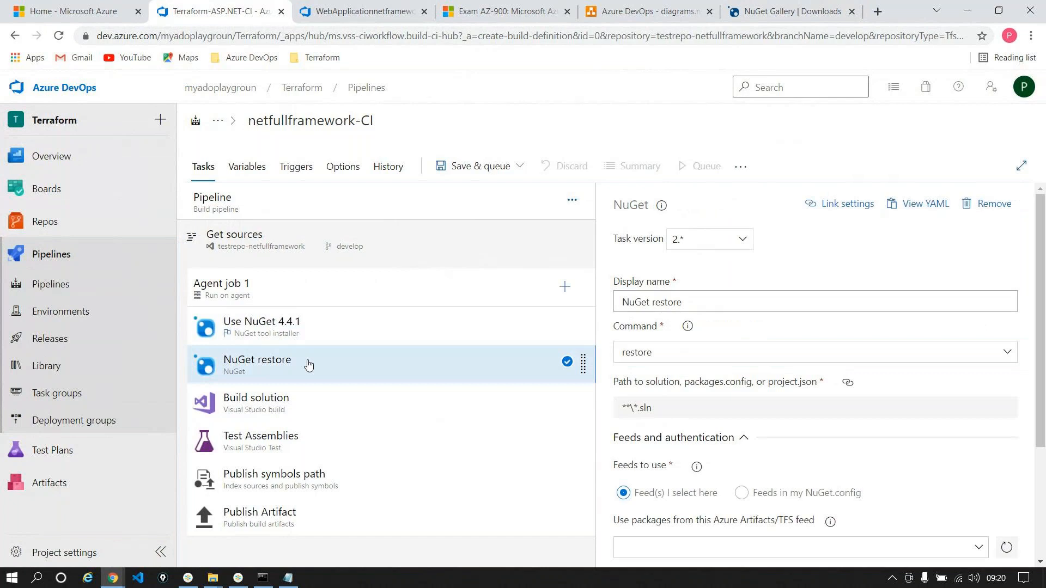
pyautogui.click(694, 303)
pyautogui.click(665, 352)
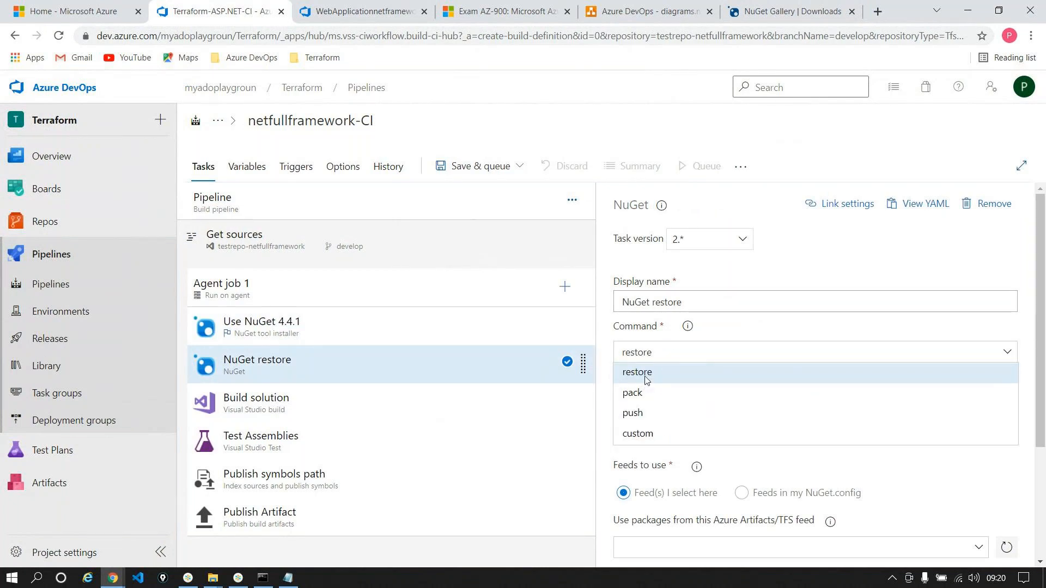
pyautogui.click(645, 376)
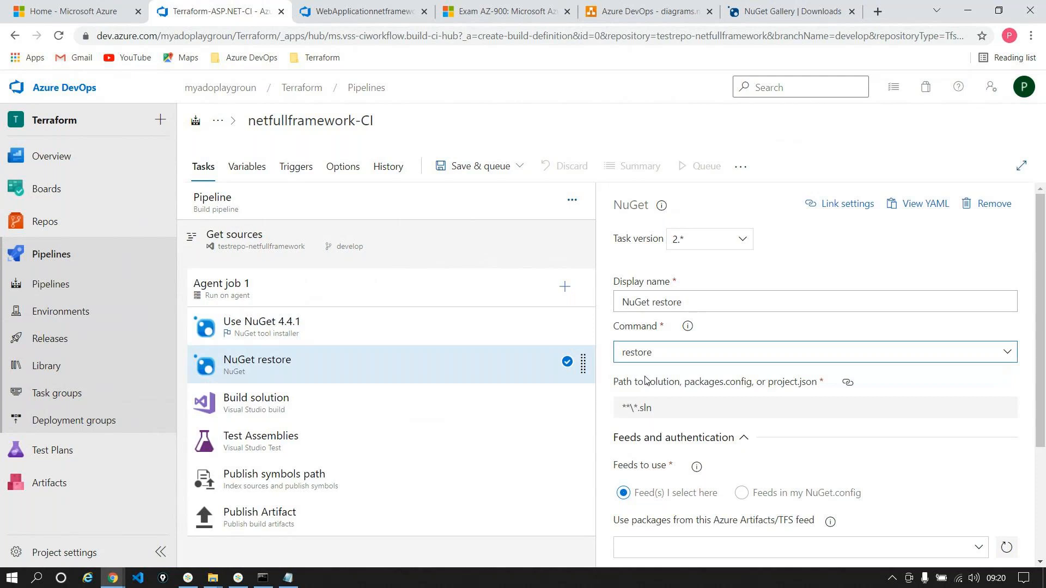
pyautogui.scroll(-2, 645, 379)
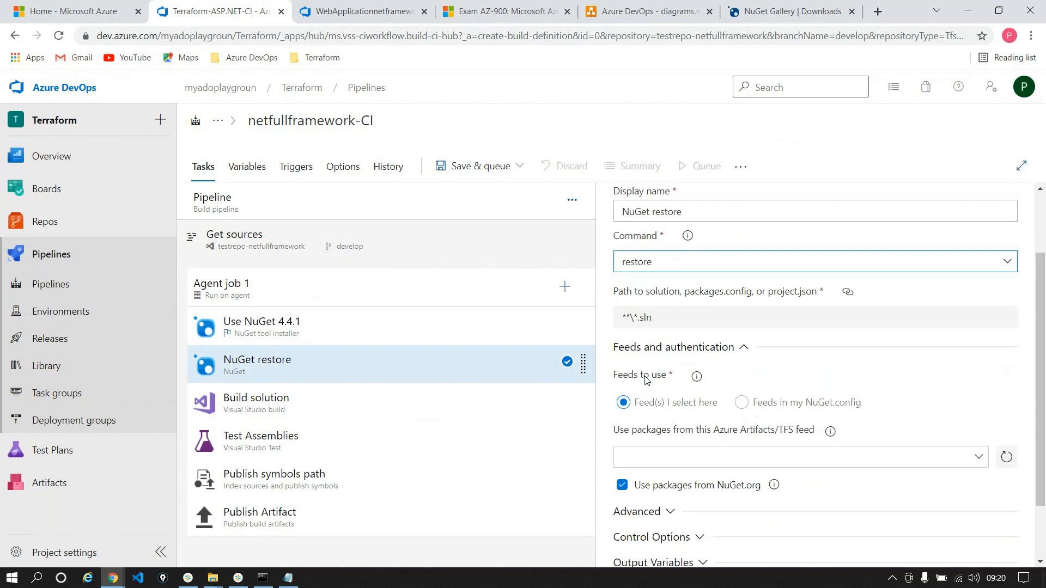
pyautogui.moveTo(666, 318); pyautogui.dragTo(575, 318)
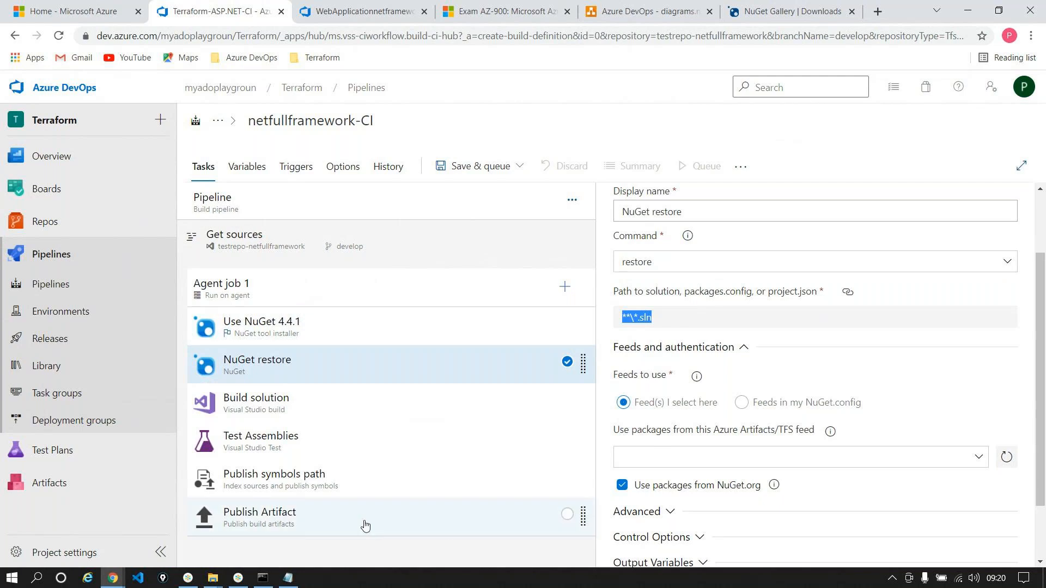
# - Switch to the command prompt, highlight the WebApplicationnetframework.sln path in the unquoted restore command, and minimize the window
pyautogui.click(264, 579)
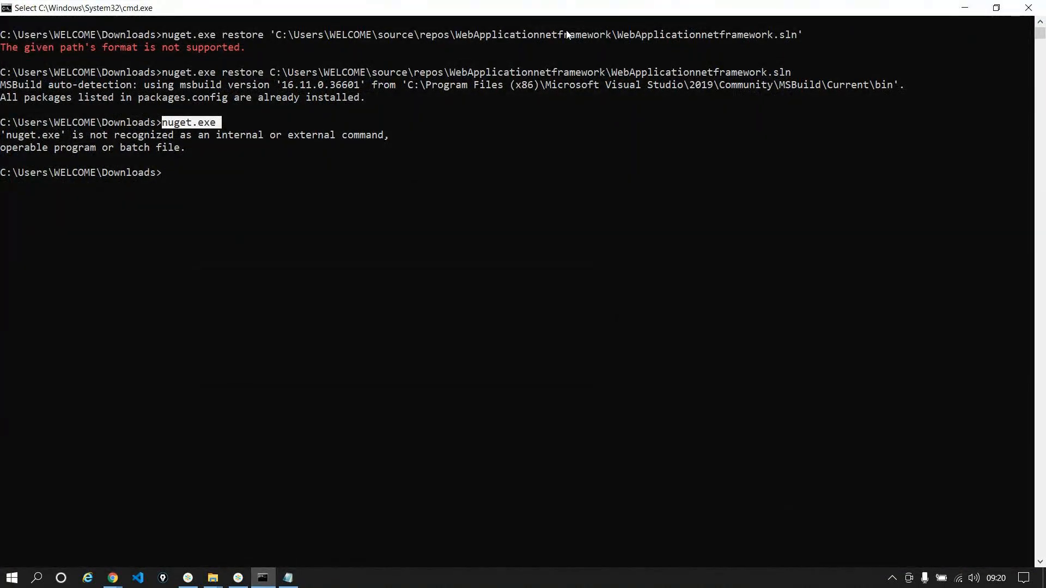
pyautogui.moveTo(796, 71); pyautogui.dragTo(271, 73)
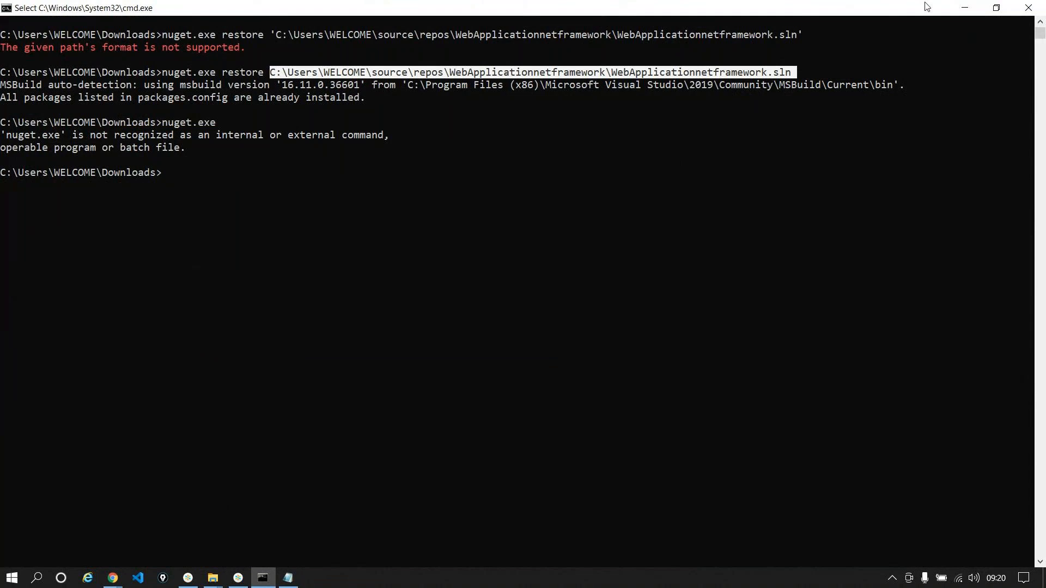
pyautogui.click(964, 8)
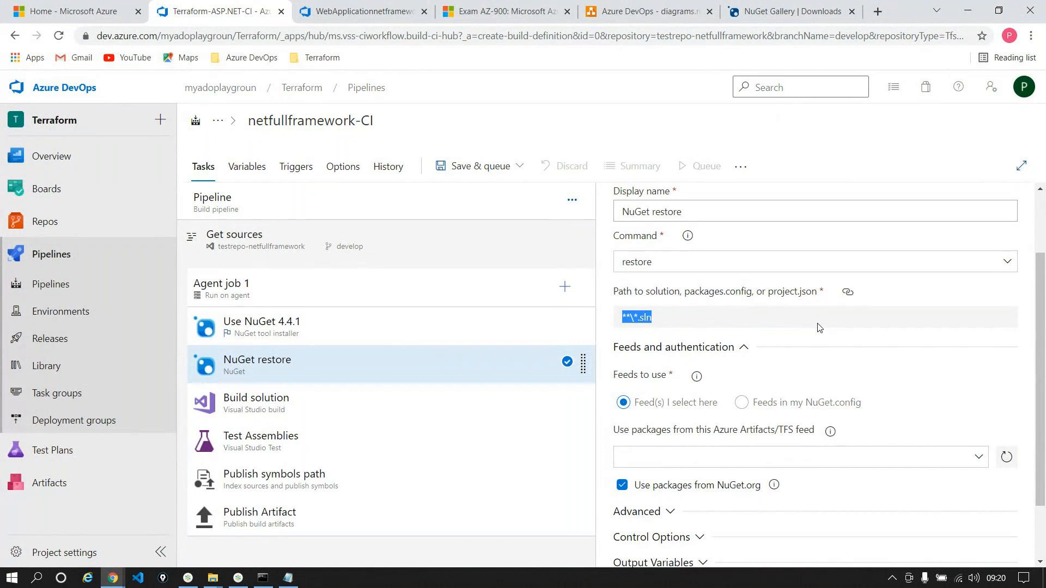
# - Review the settings of the Build solution, Use NuGet 4.4.1, NuGet restore and Test Assemblies tasks
pyautogui.click(265, 415)
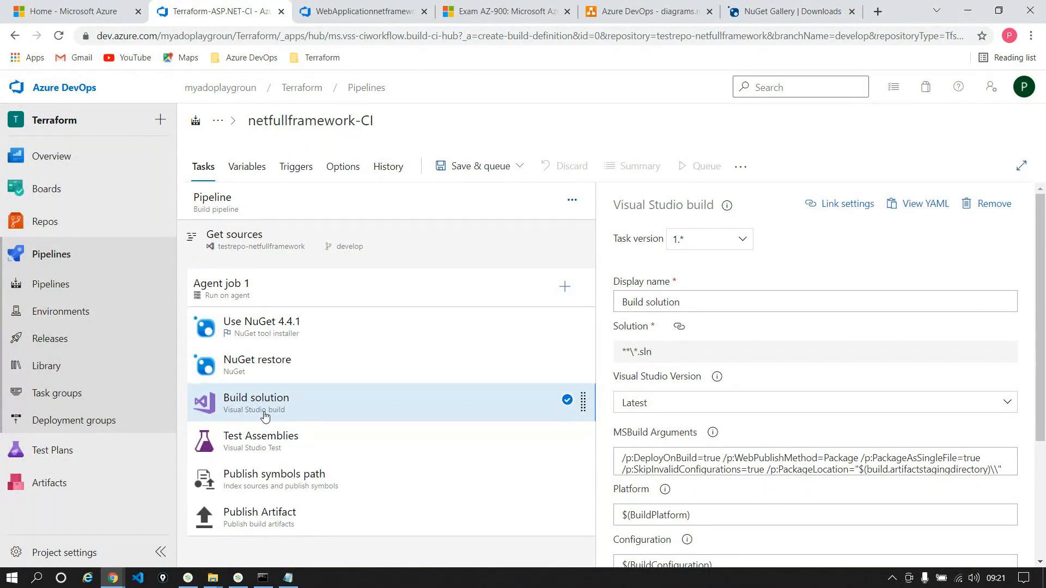
pyautogui.click(240, 579)
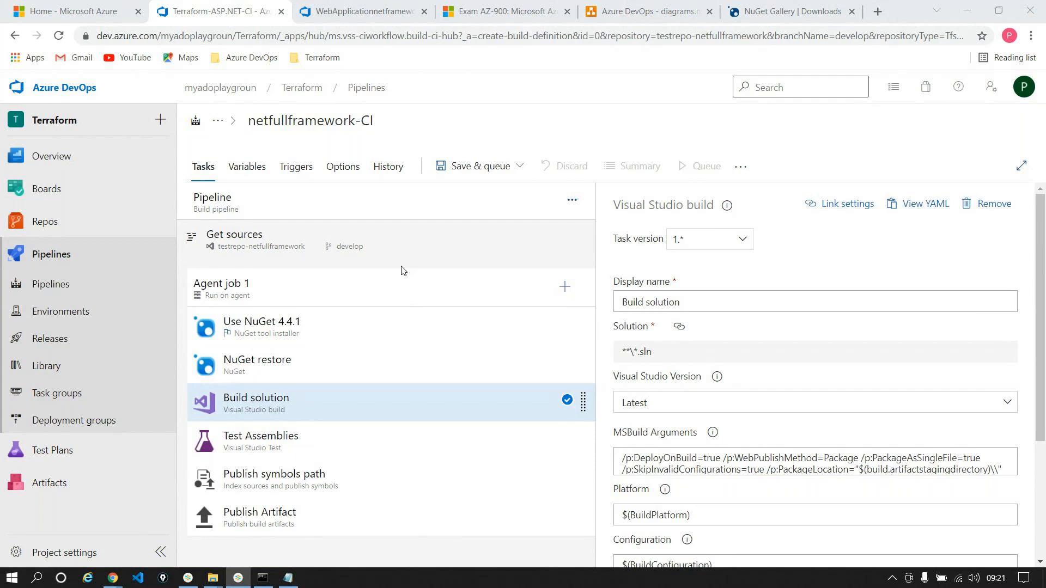
pyautogui.click(323, 332)
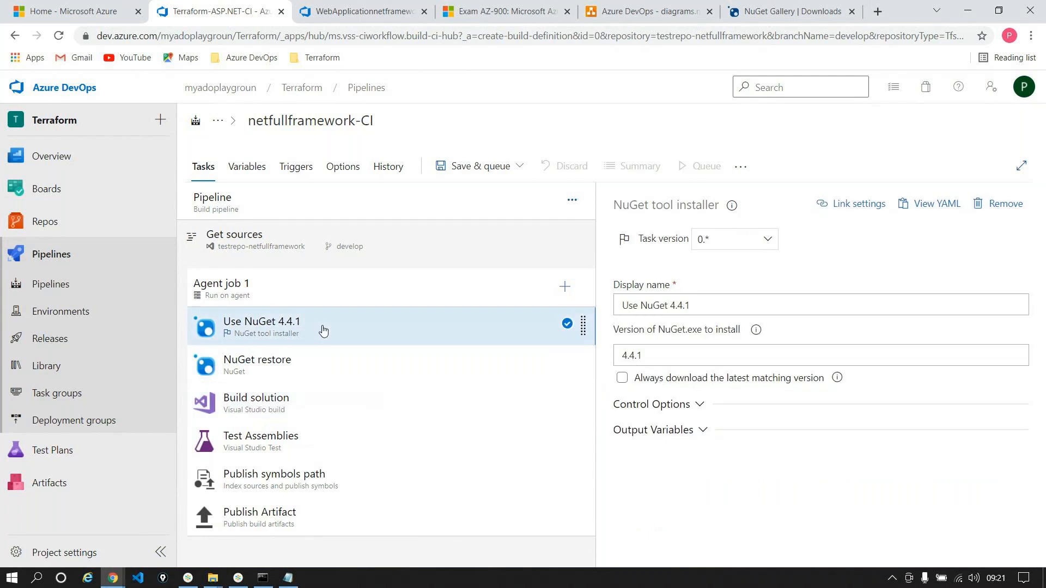
pyautogui.click(309, 364)
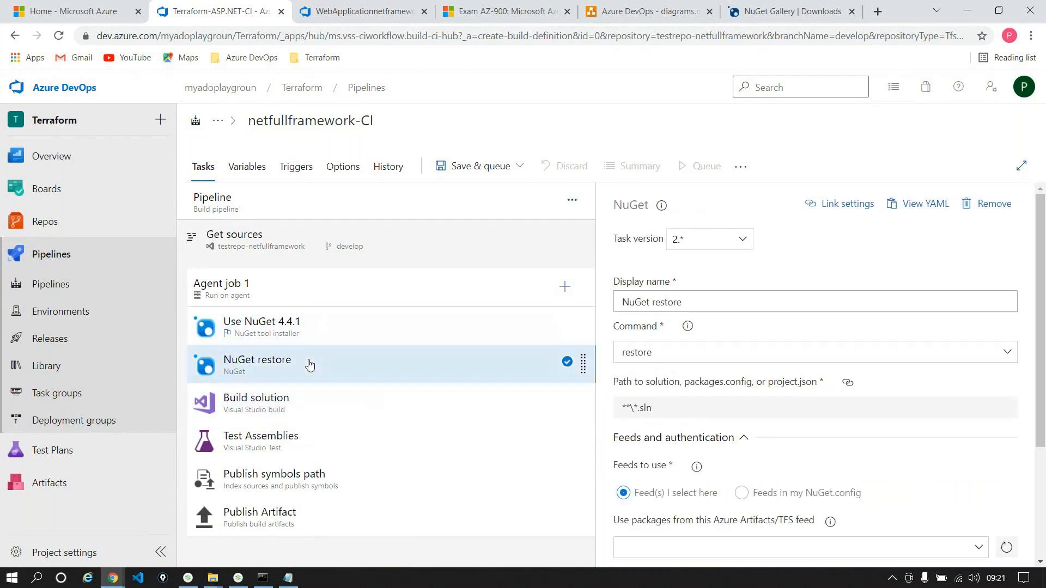
pyautogui.click(308, 416)
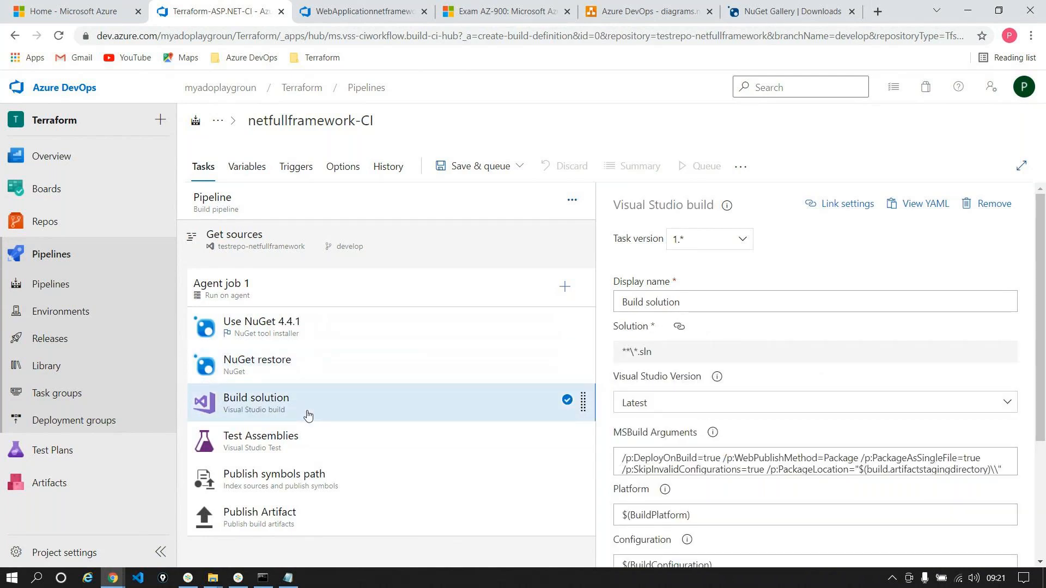
pyautogui.click(300, 448)
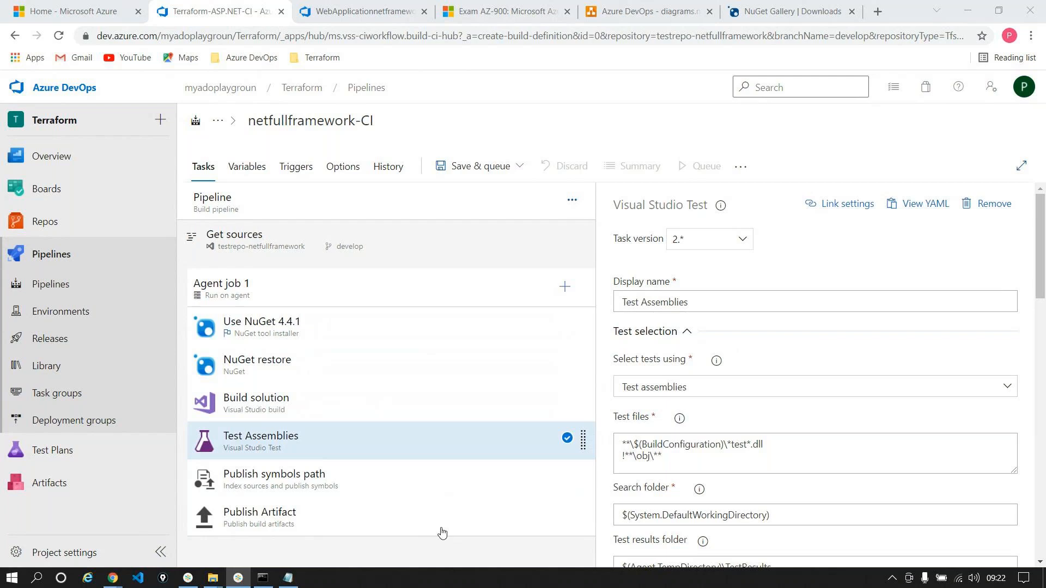
# - Compare the settings of the Use NuGet 4.4.1 installer task with those of the NuGet restore task
pyautogui.click(429, 253)
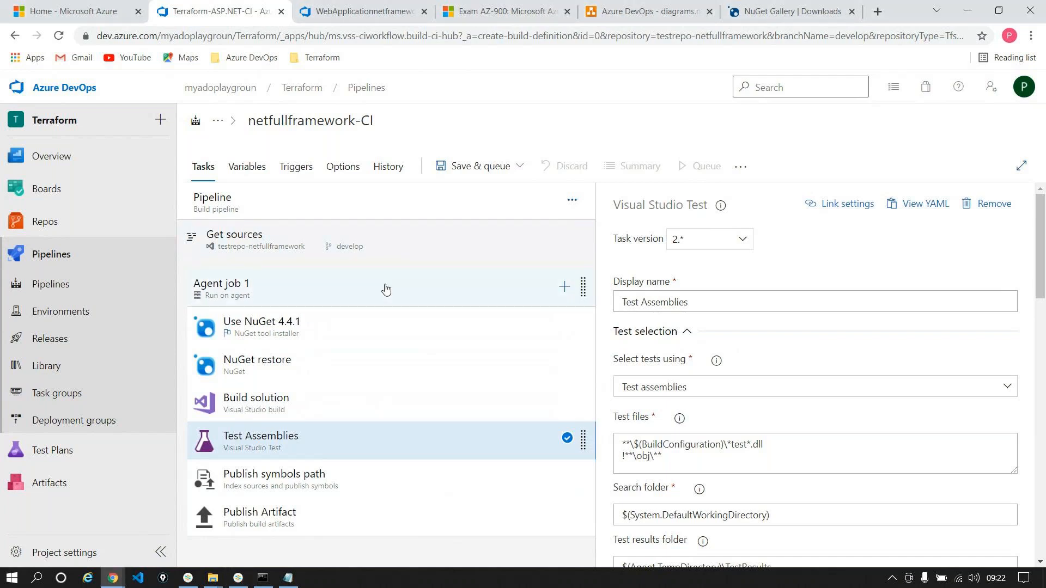
pyautogui.click(336, 327)
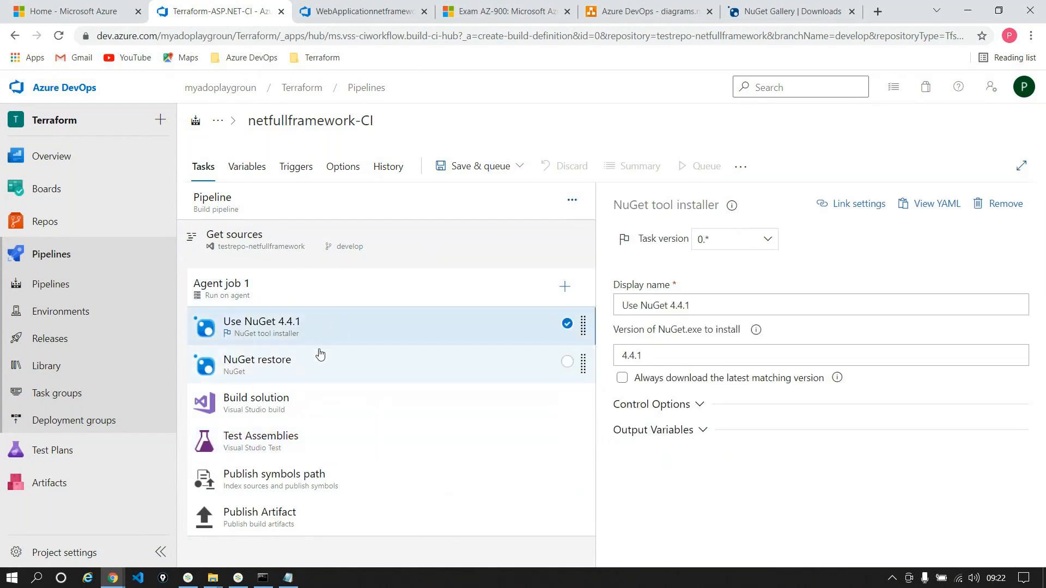
pyautogui.click(322, 368)
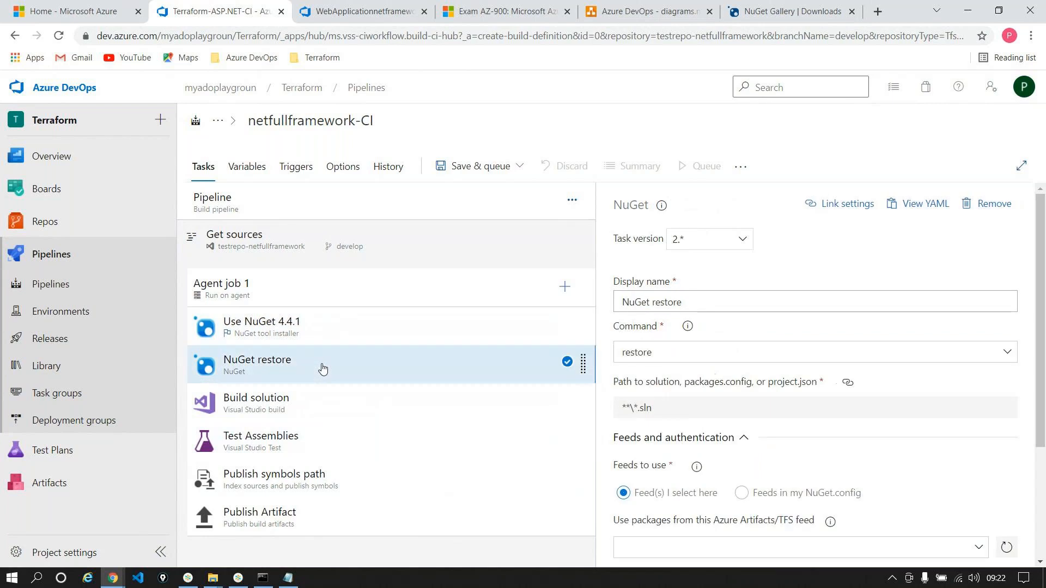
pyautogui.click(304, 334)
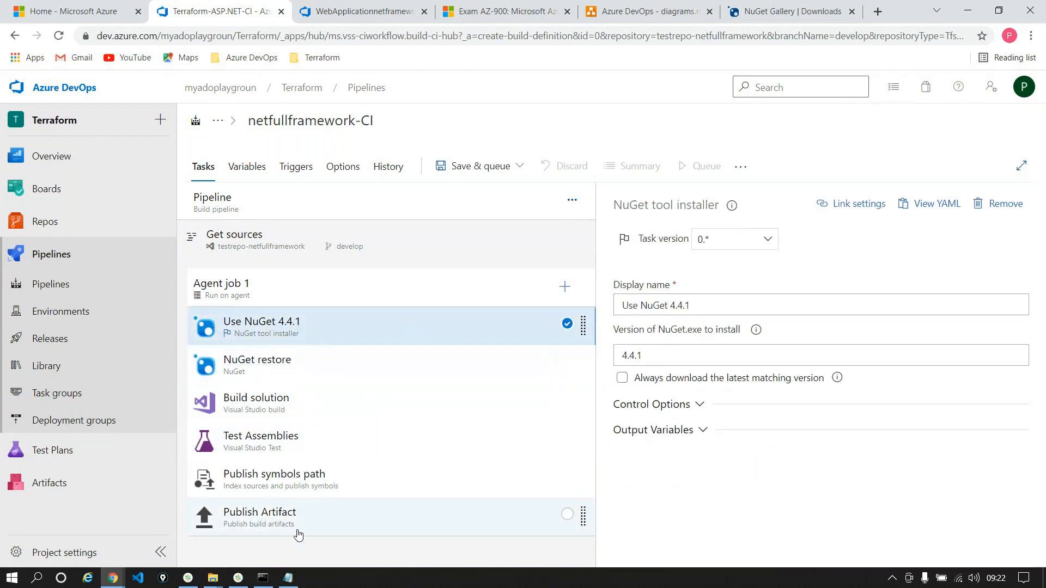
# - Switch to the command prompt and highlight the output printed below the last nuget.exe command
pyautogui.click(263, 578)
pyautogui.moveTo(185, 150); pyautogui.dragTo(1, 134)
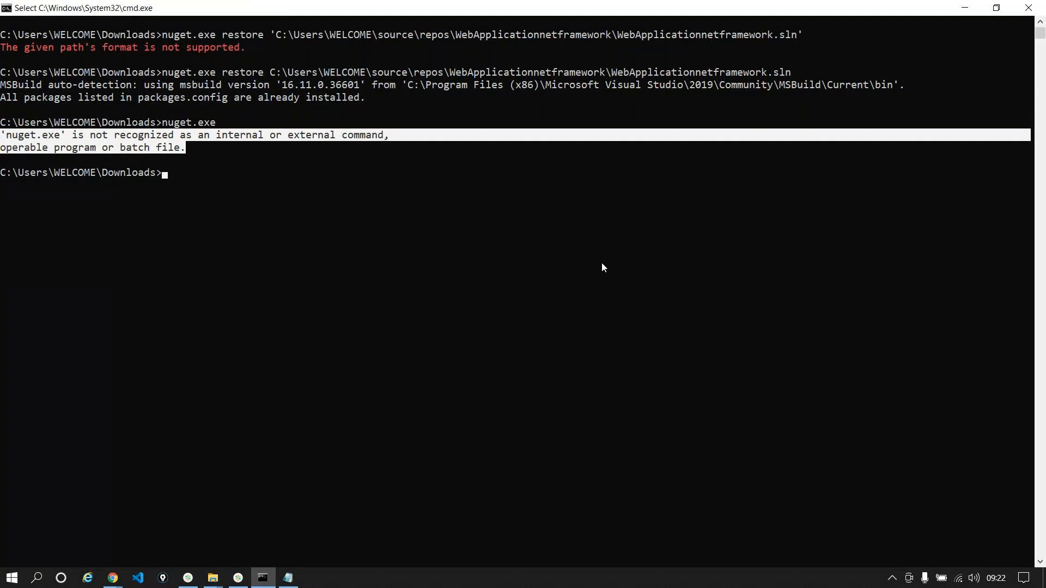
# - Return to the netfullframework-CI pipeline editor and remove the Test Assemblies and Publish symbols path tasks
pyautogui.click(965, 7)
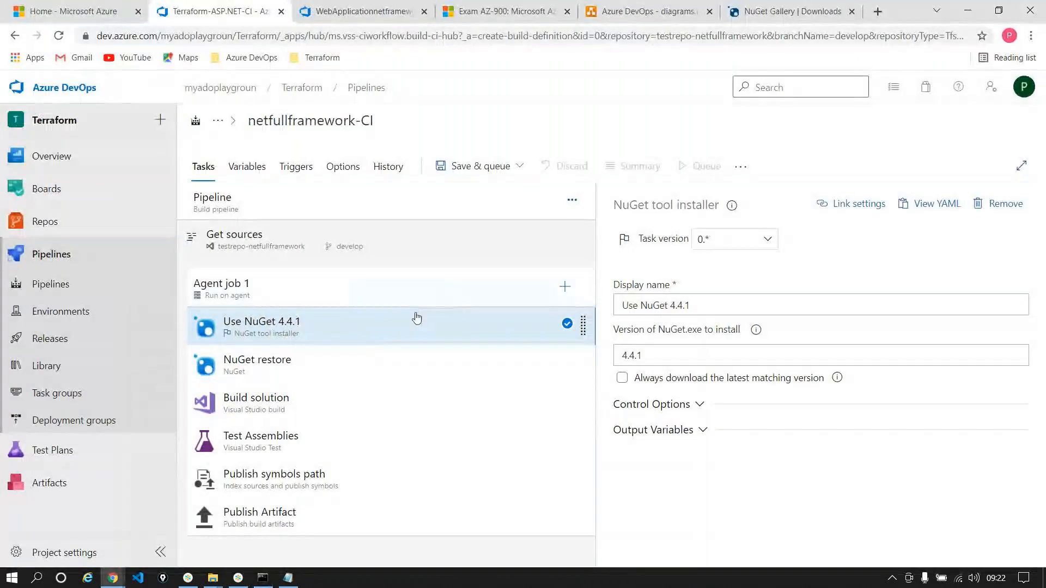
pyautogui.click(333, 407)
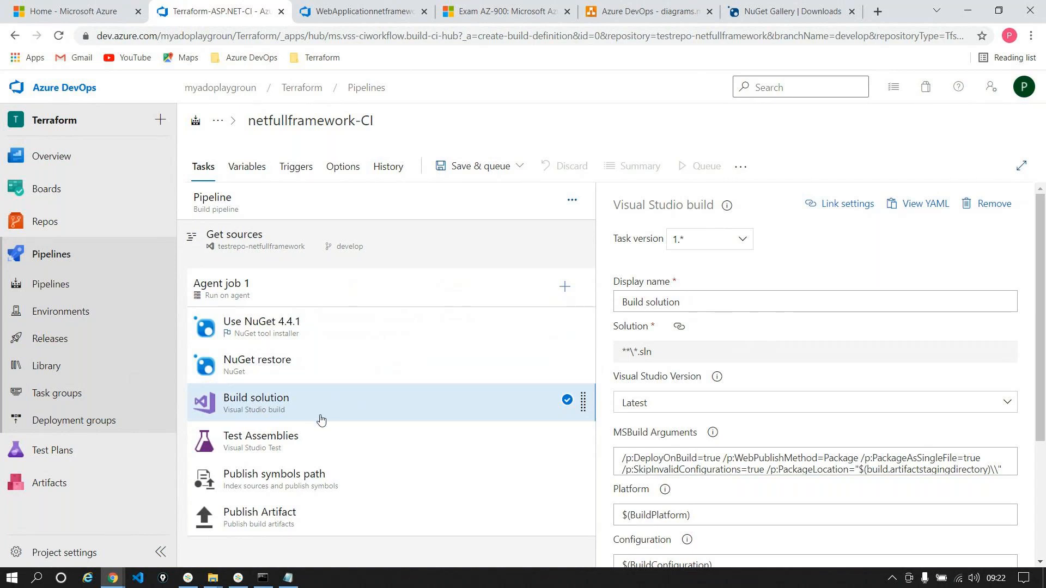
pyautogui.click(306, 437)
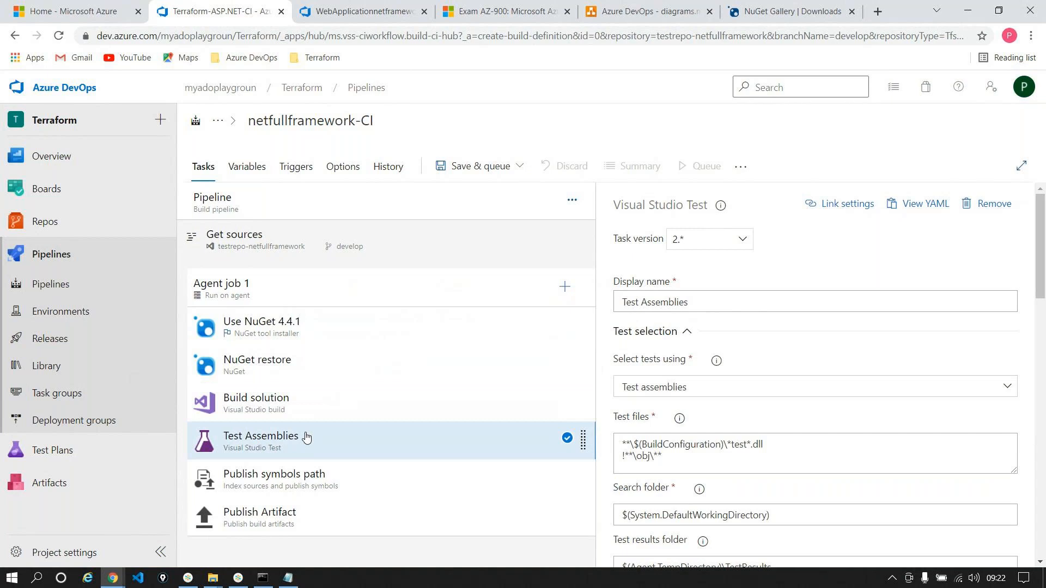
pyautogui.rightClick(306, 437)
pyautogui.click(303, 333)
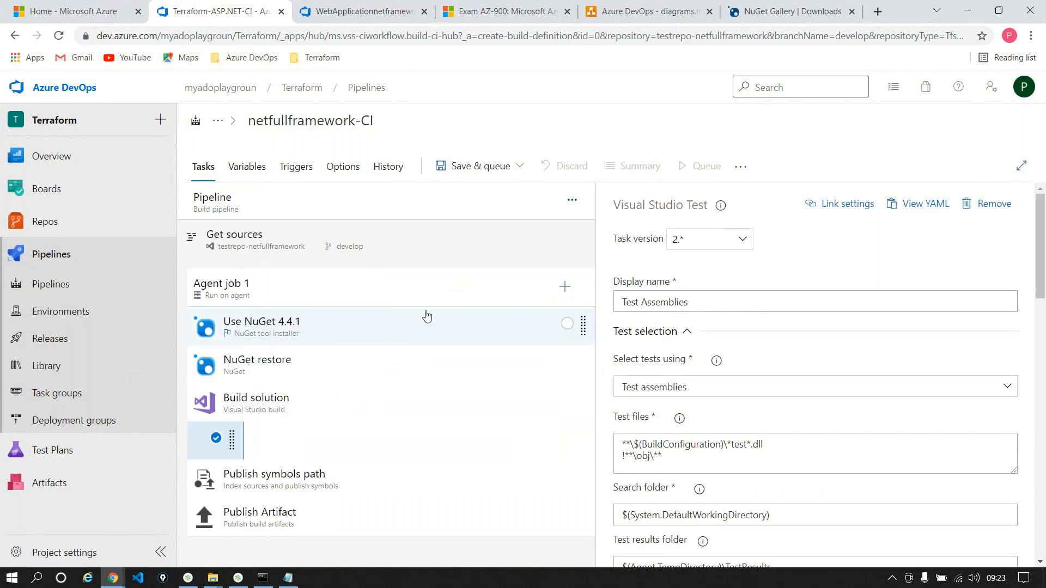
pyautogui.click(295, 436)
pyautogui.rightClick(294, 436)
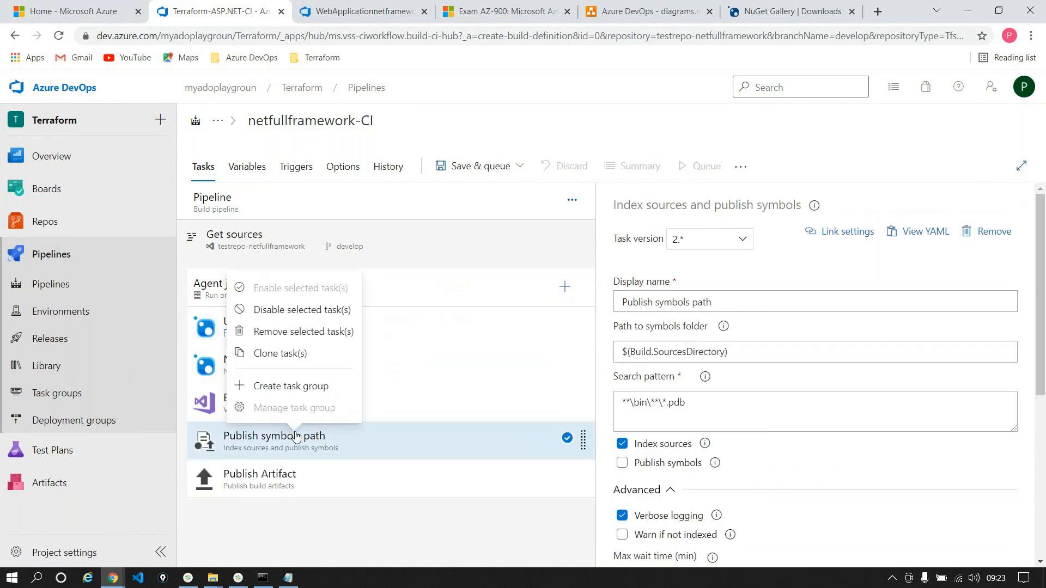
pyautogui.click(304, 331)
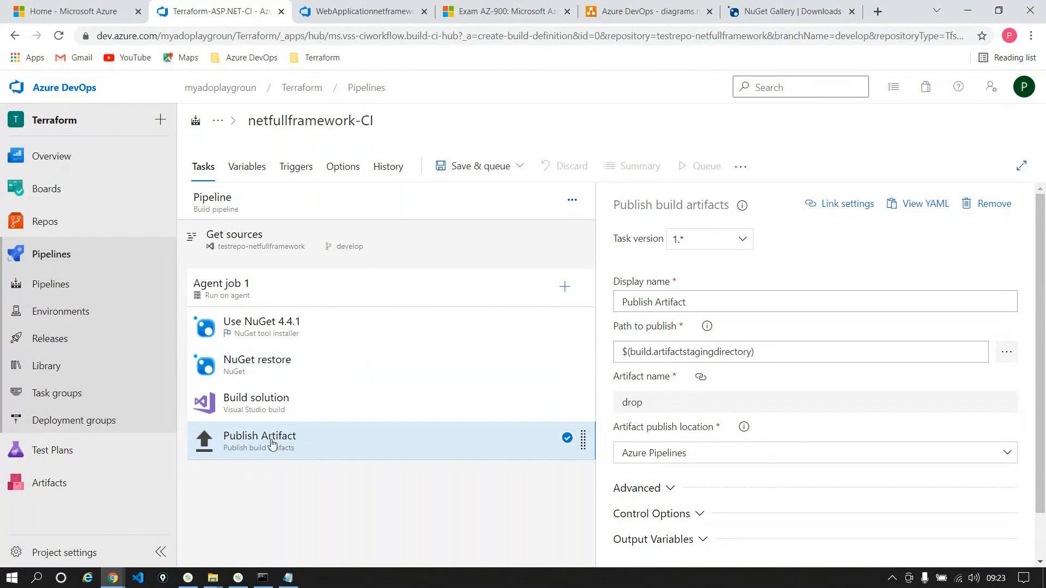
# - Highlight artifactstagingdirectory in the Publish Artifact task's path, then glance at the Azure DevOps diagram and the repository files before returning to the pipeline
pyautogui.doubleClick(691, 349)
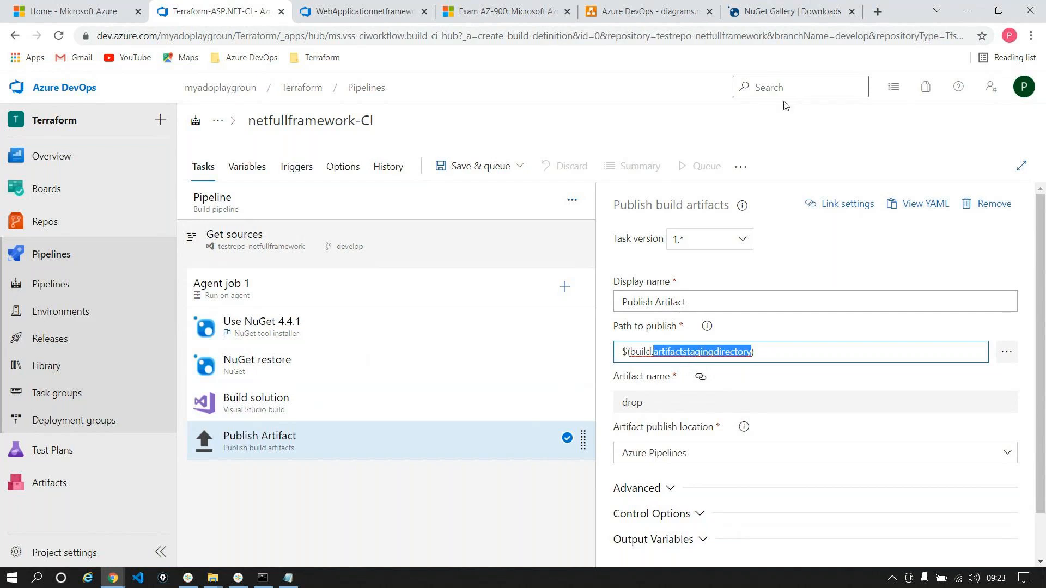
pyautogui.click(662, 17)
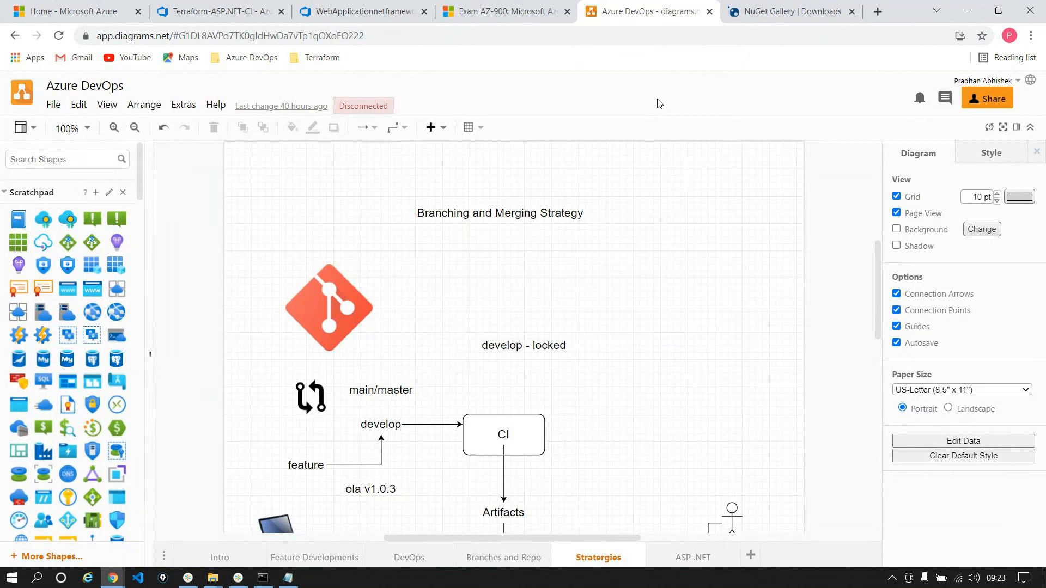
pyautogui.click(328, 18)
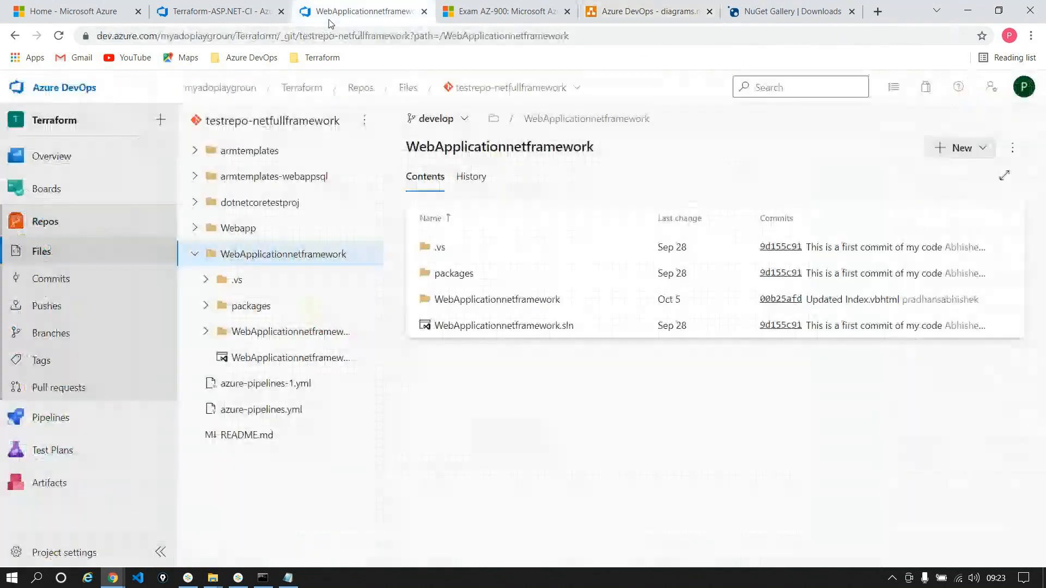
pyautogui.click(252, 17)
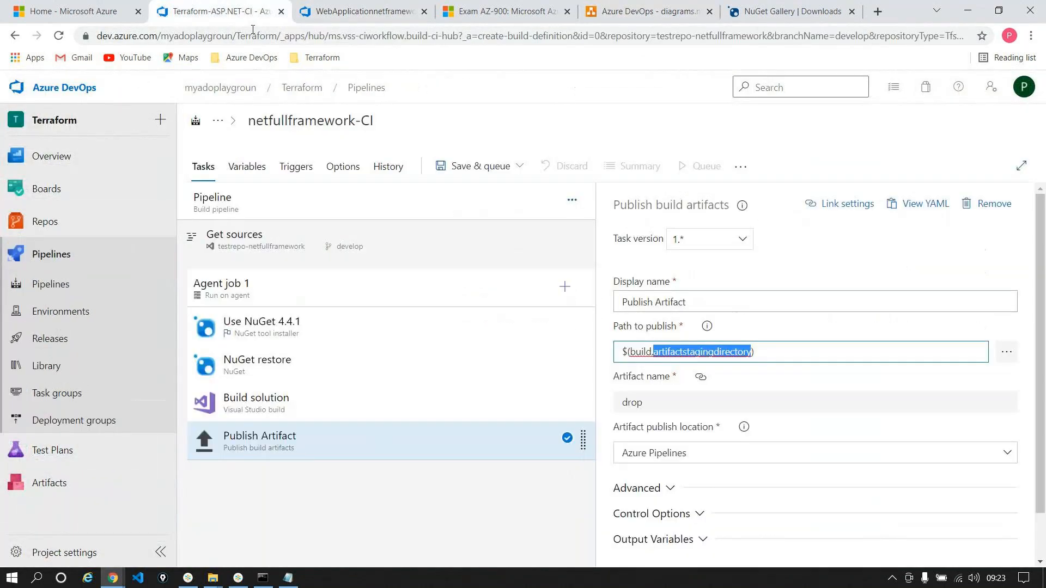
# - Enable continuous integration for testrepo-netfullframework on the develop branch, and save and run the pipeline
pyautogui.click(293, 167)
pyautogui.click(623, 240)
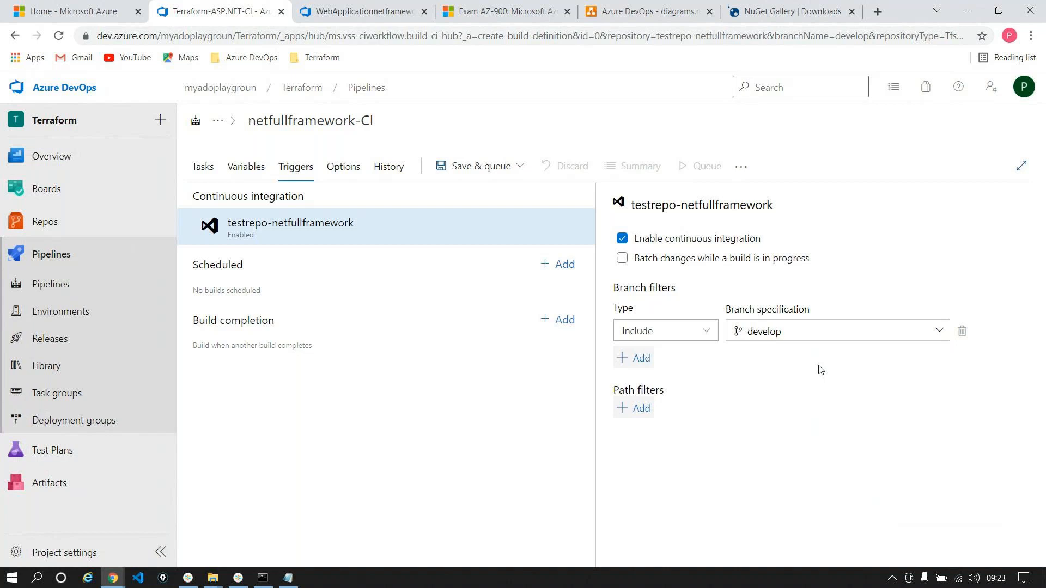
pyautogui.click(493, 169)
pyautogui.click(480, 193)
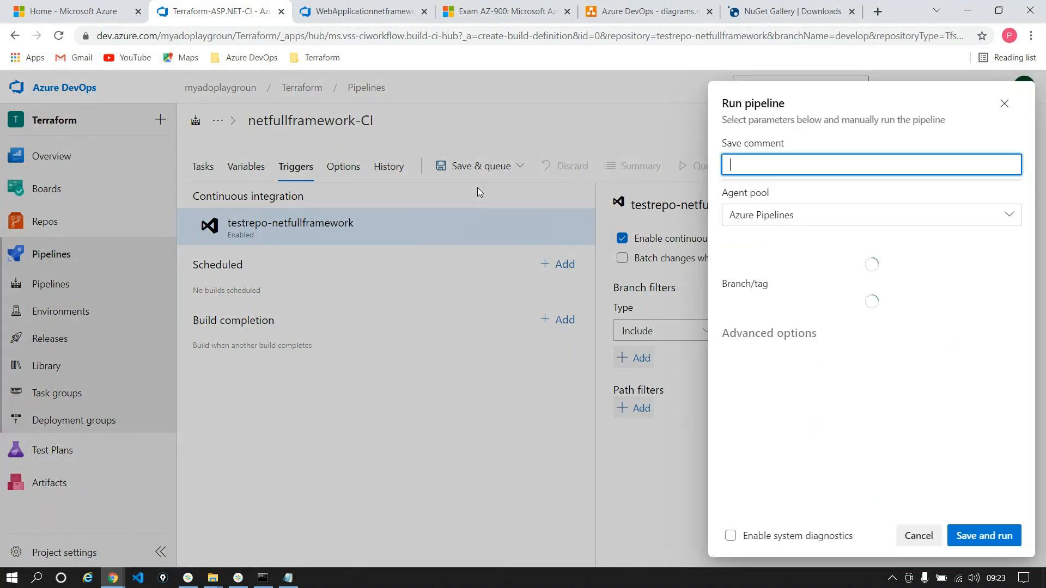
pyautogui.click(978, 535)
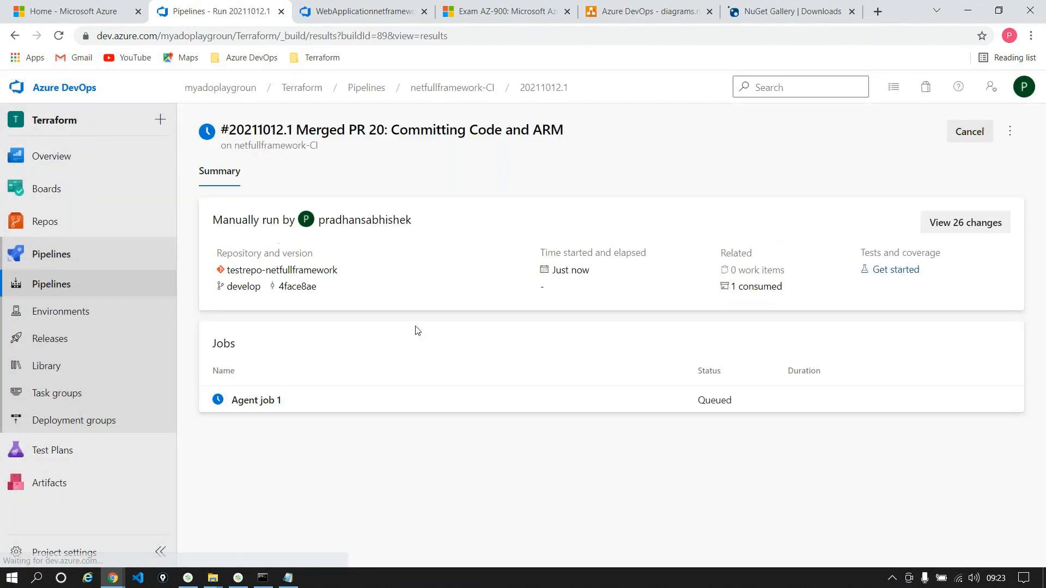
# - Open the logs of Agent job 1 in the new run and briefly consult the command prompt for comparison
pyautogui.click(303, 408)
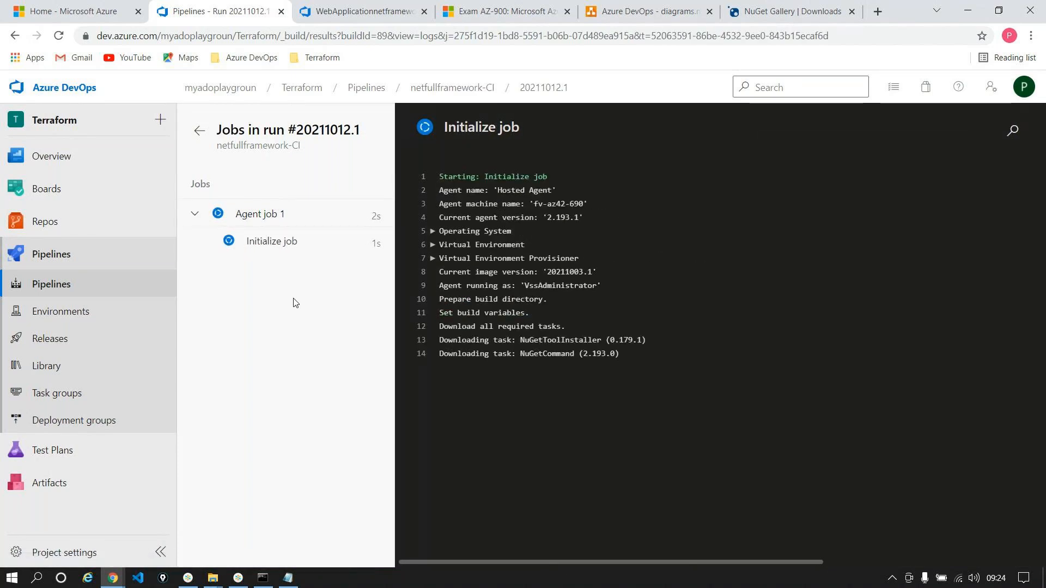
pyautogui.click(293, 249)
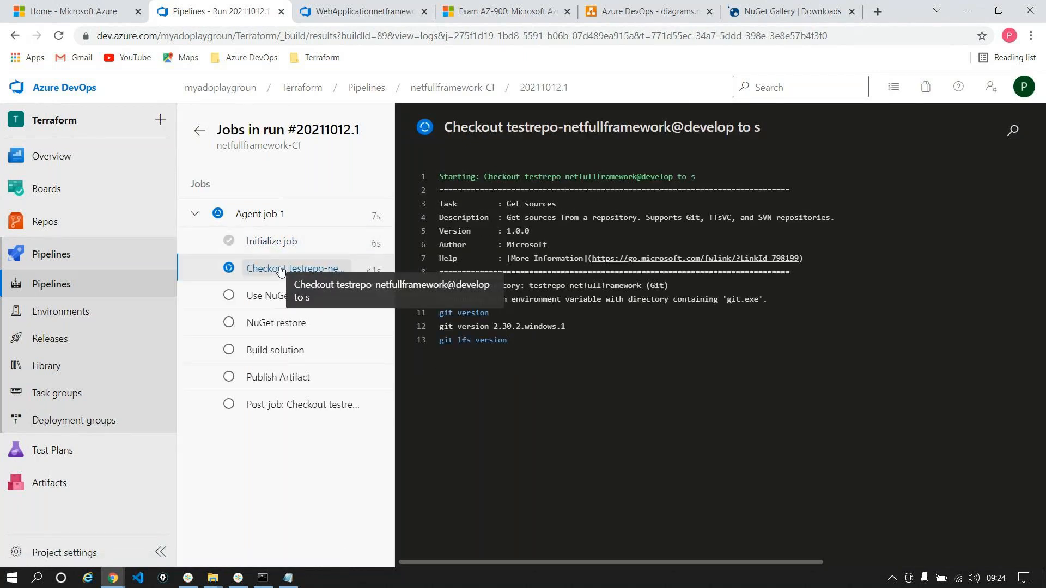
pyautogui.click(263, 578)
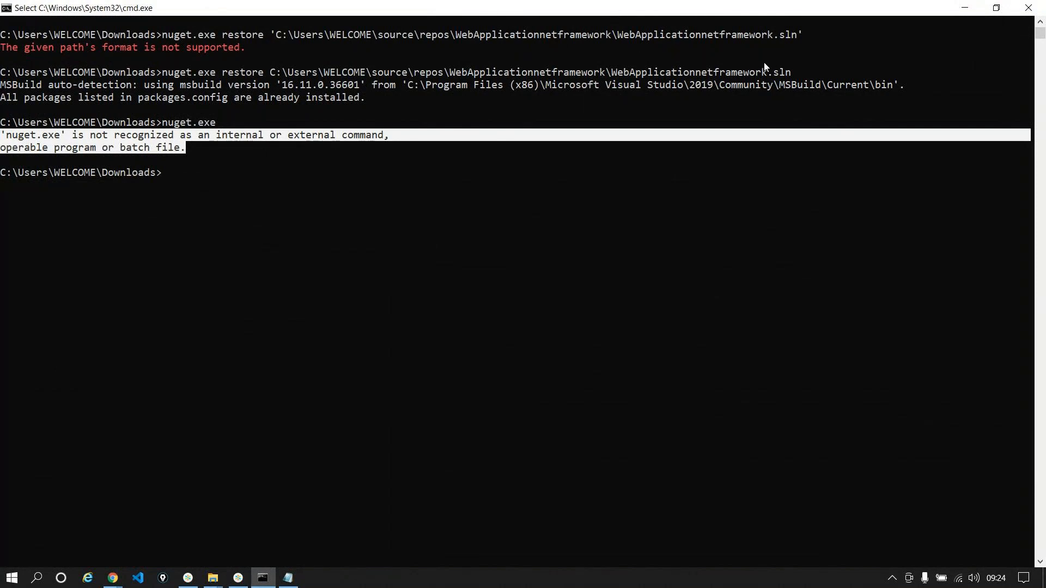
pyautogui.click(965, 8)
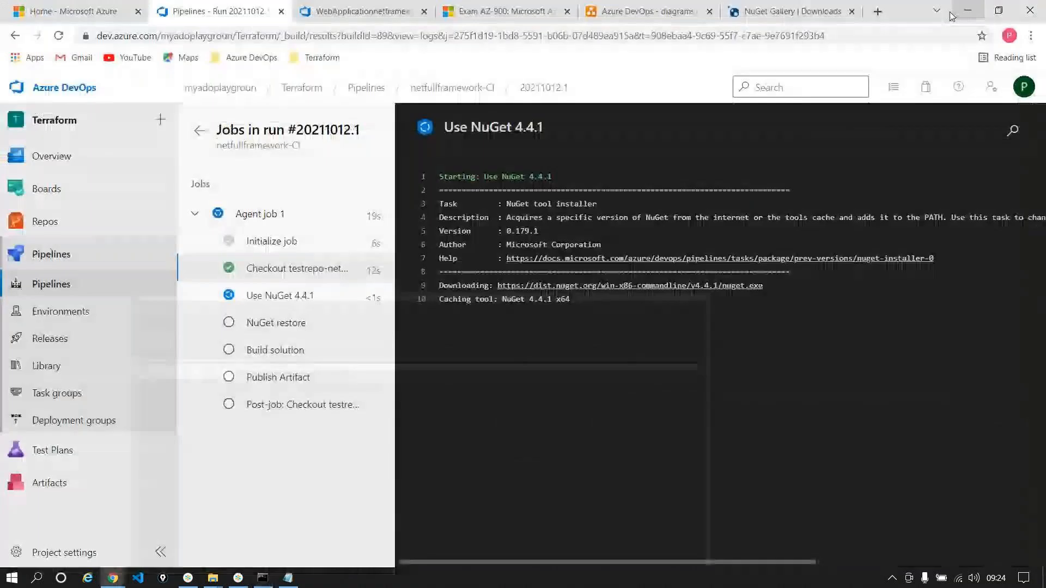
# - Review the run's logs for the repository checkout, Use NuGet 4.4.1 and NuGet restore tasks
pyautogui.click(311, 271)
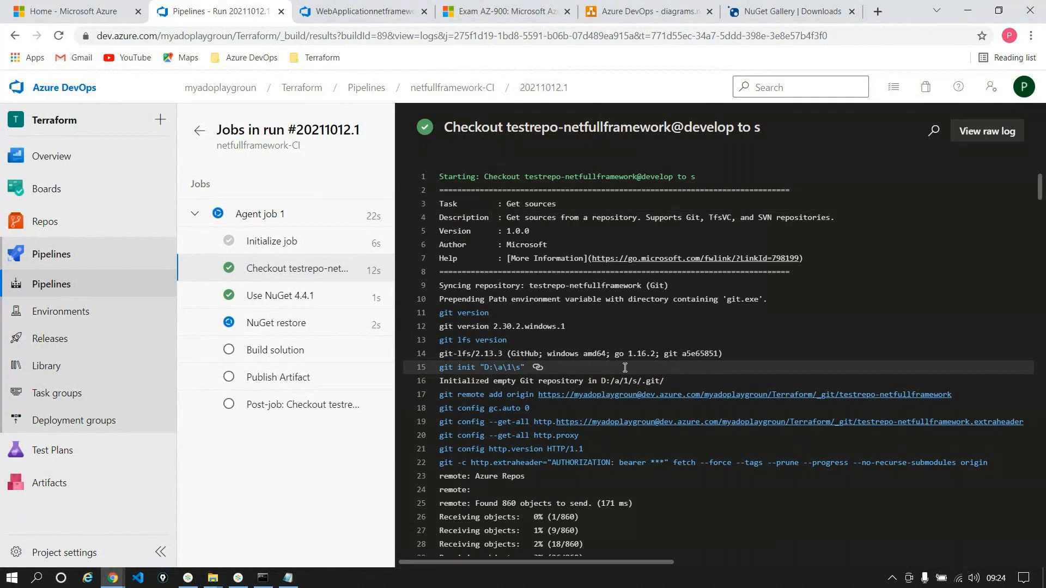
pyautogui.click(302, 299)
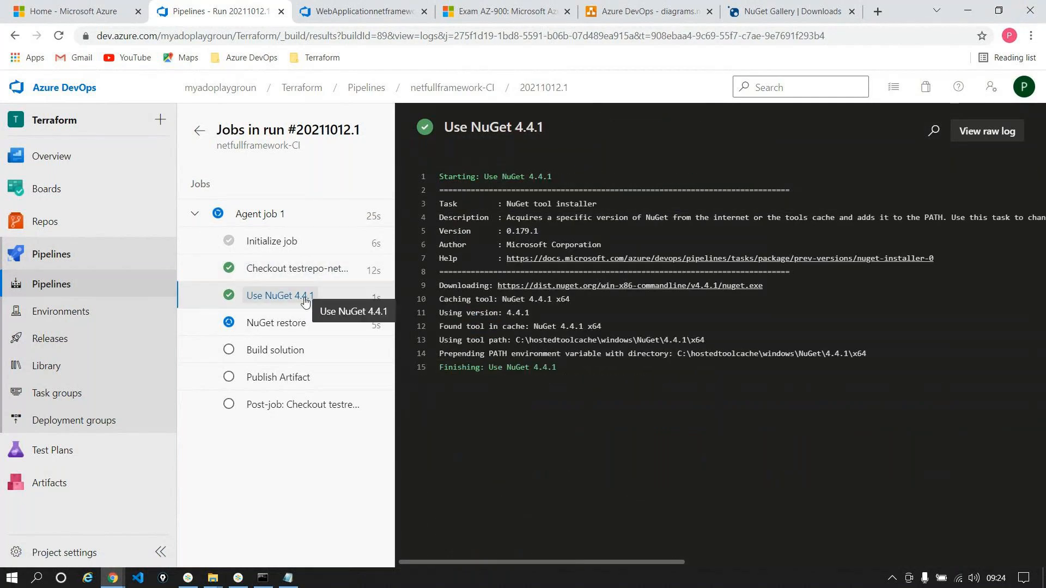
pyautogui.click(308, 323)
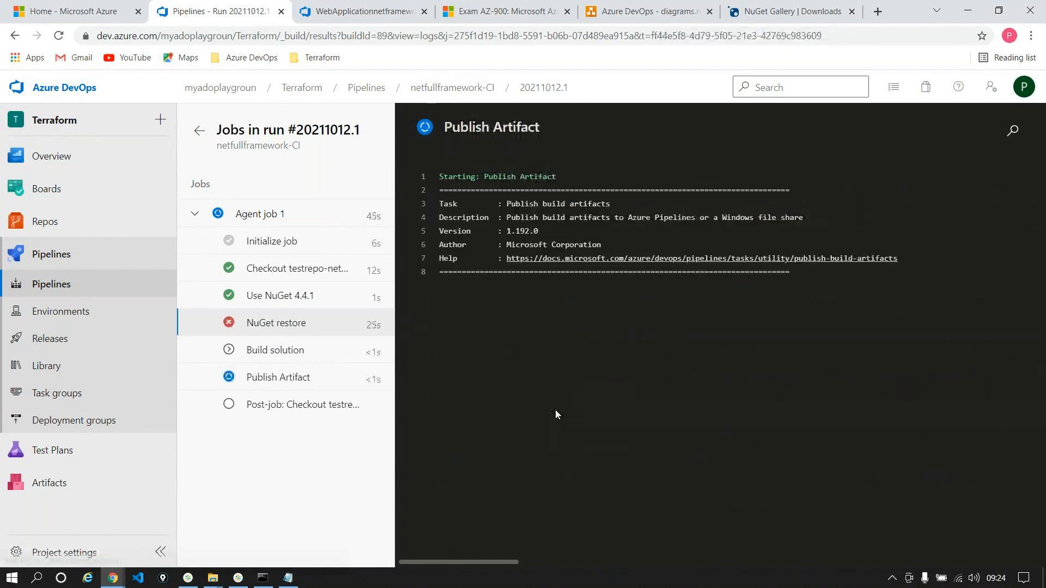
pyautogui.click(262, 324)
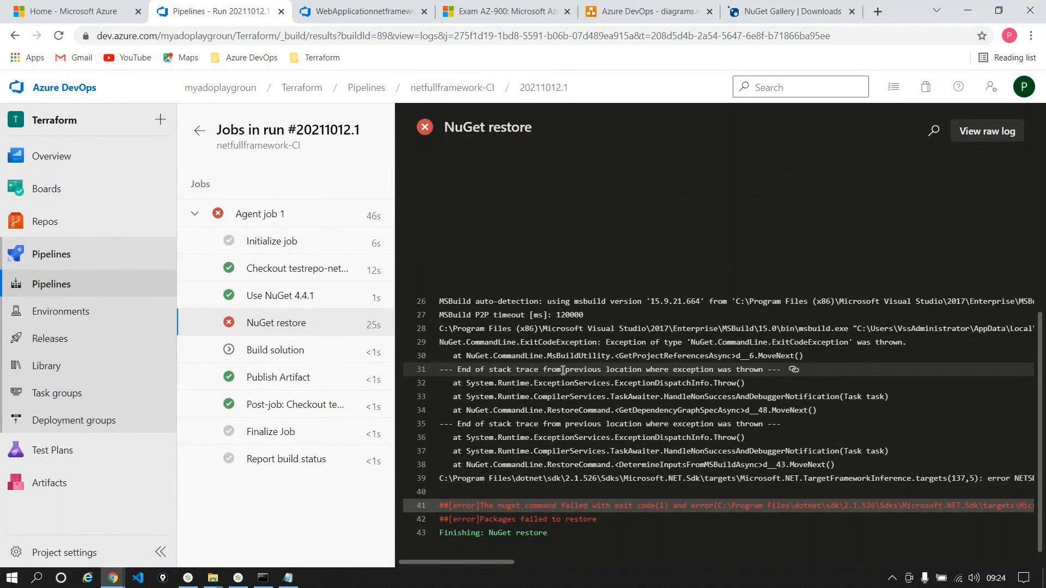
# - Reopen the pipeline for editing, highlight the NuGet restore task's **\*.sln path, and check the repository's folders
pyautogui.click(199, 132)
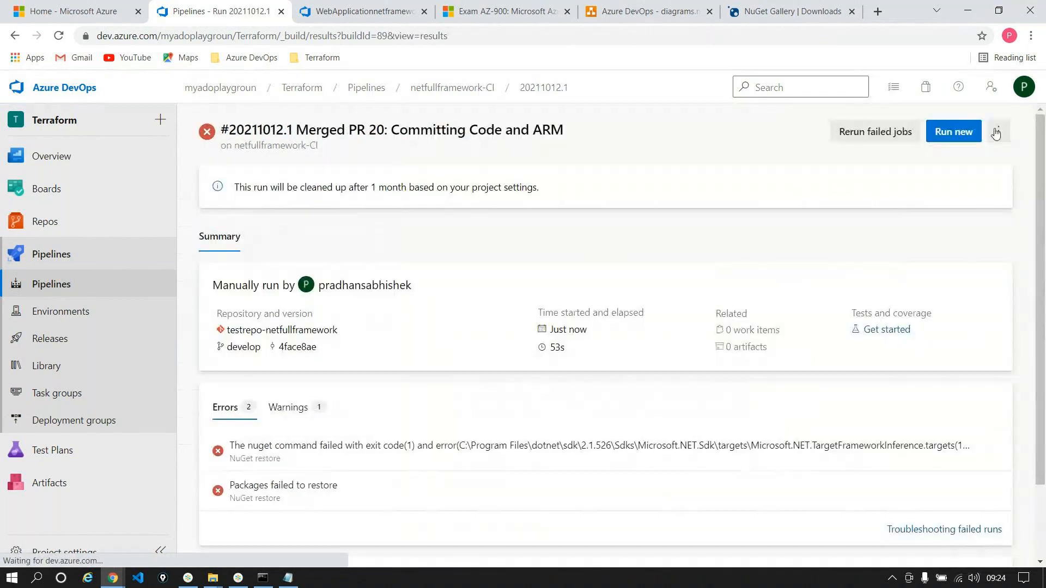
pyautogui.click(999, 131)
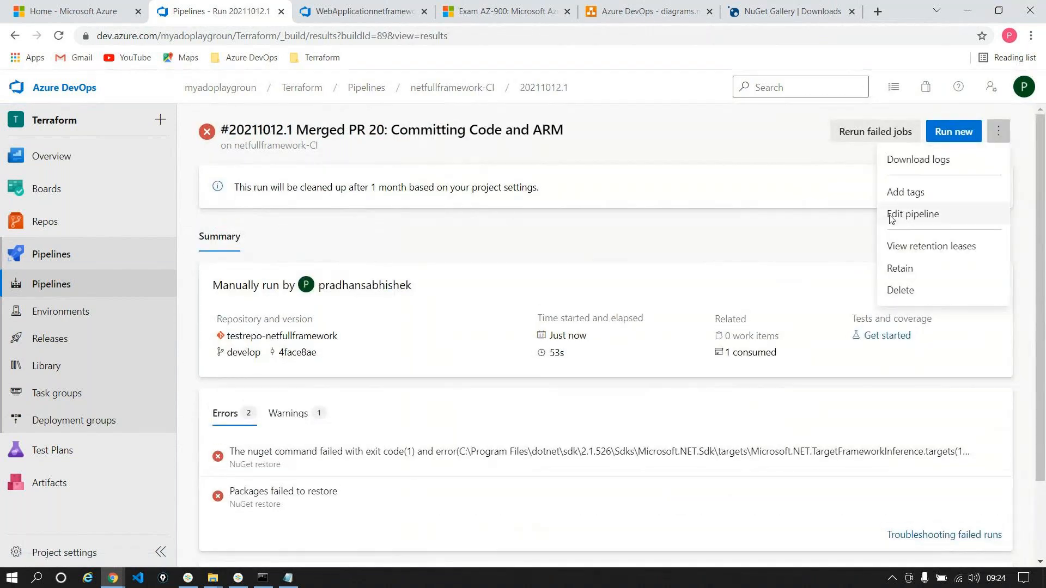
pyautogui.click(913, 214)
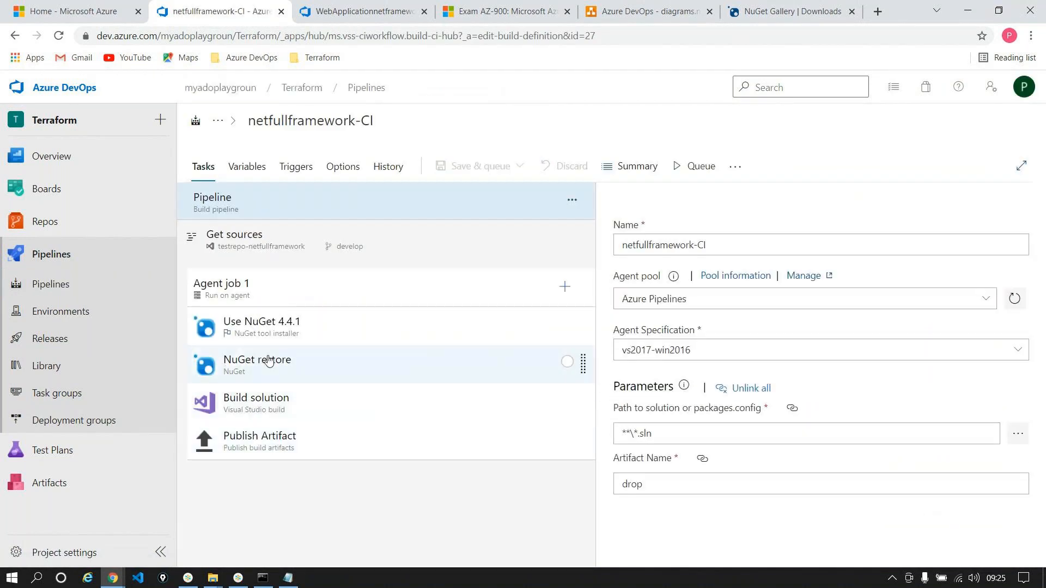
pyautogui.click(268, 361)
pyautogui.tripleClick(611, 409)
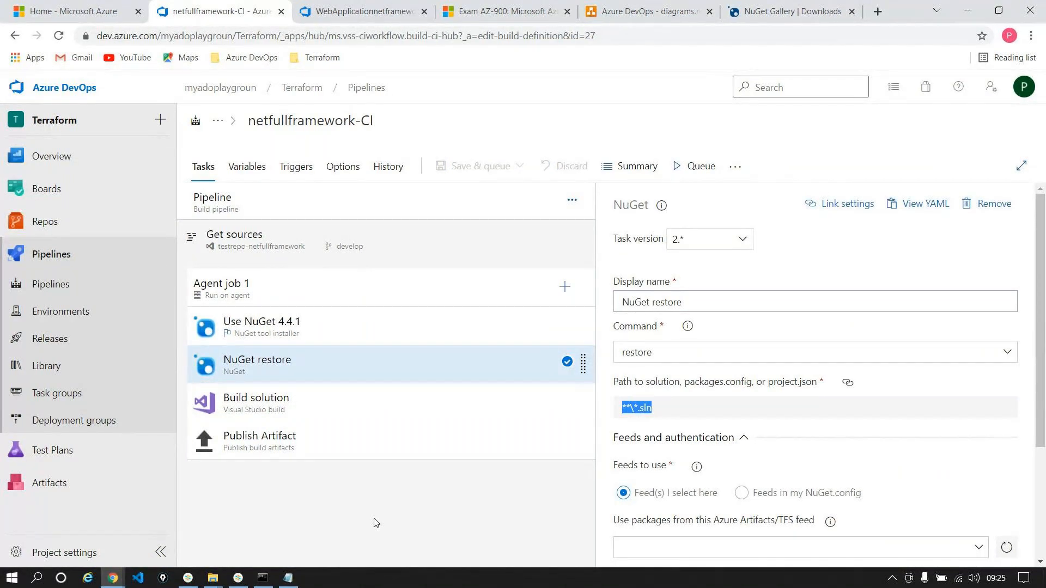
pyautogui.click(349, 12)
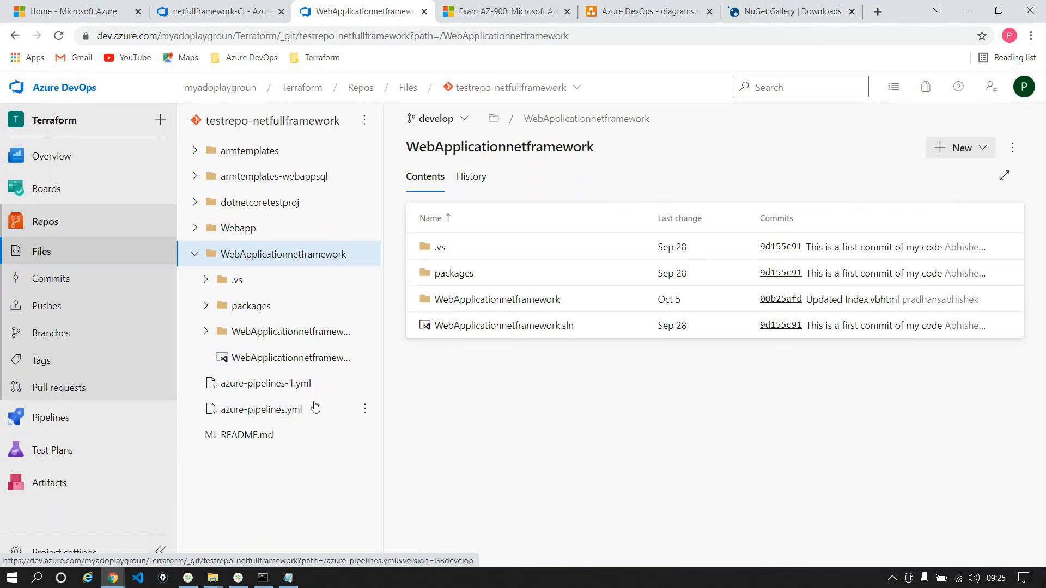
pyautogui.click(218, 11)
# - Reopen the latest netfullframework-CI run and examine the full error line in Agent job 1's NuGet restore log
pyautogui.click(382, 91)
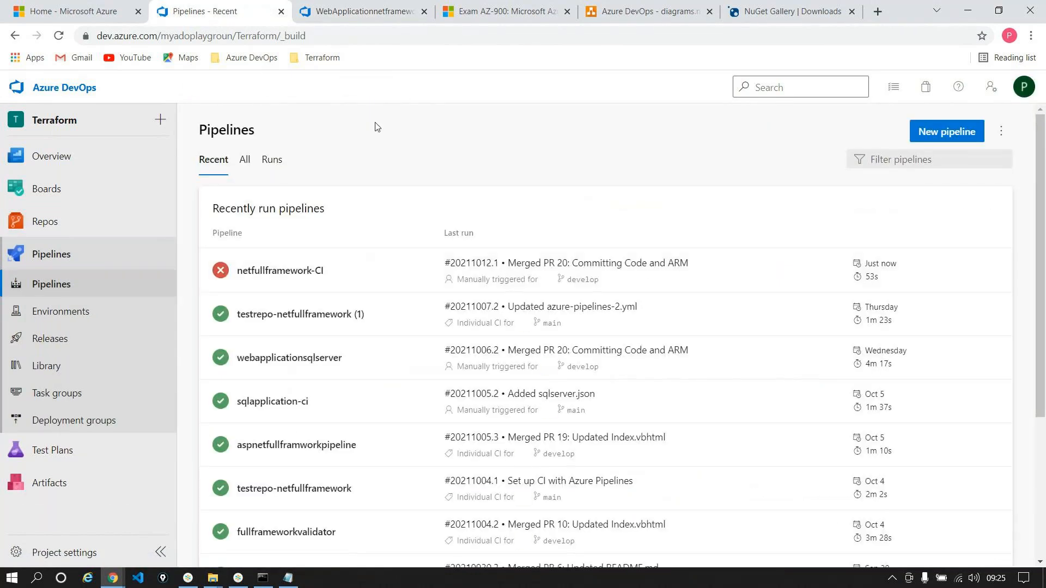
pyautogui.click(294, 269)
pyautogui.click(449, 231)
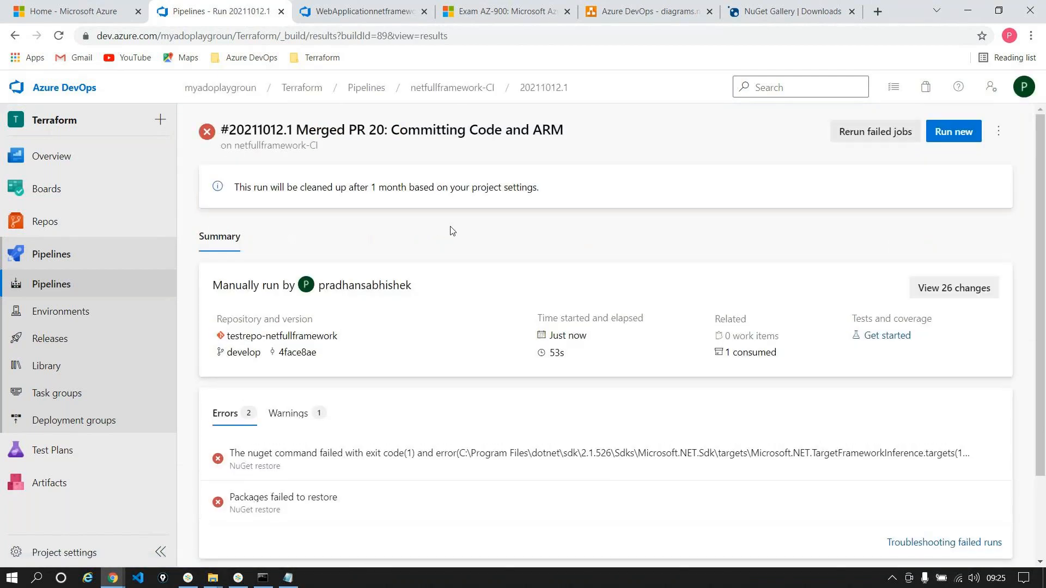
pyautogui.scroll(-2, 313, 458)
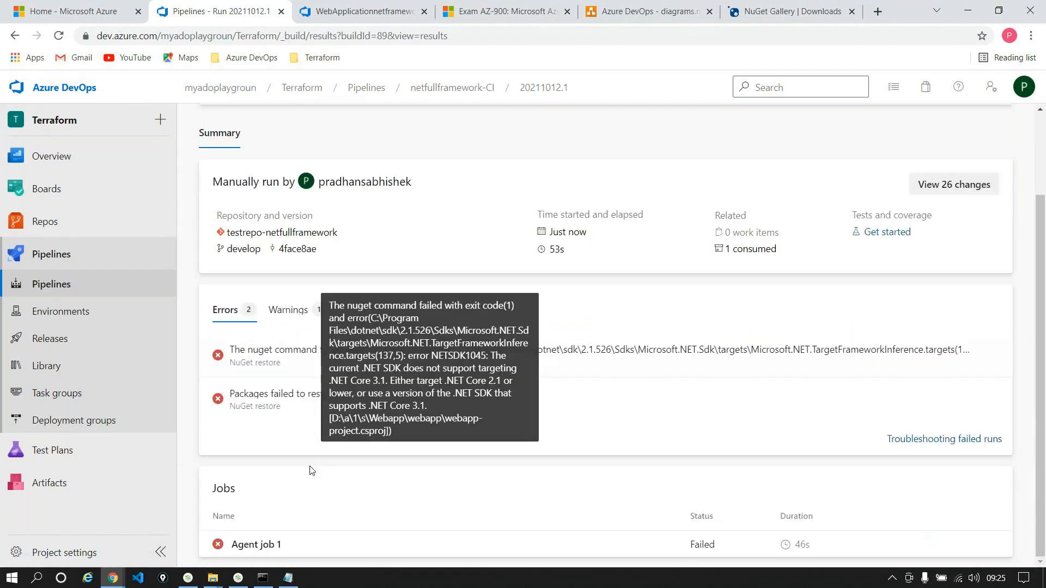
pyautogui.click(273, 544)
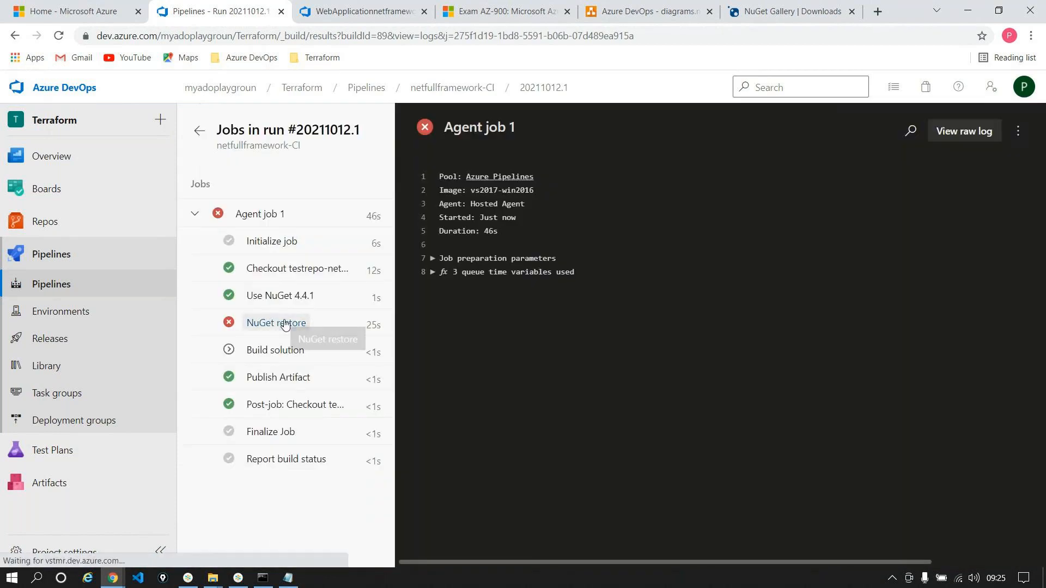
pyautogui.click(284, 324)
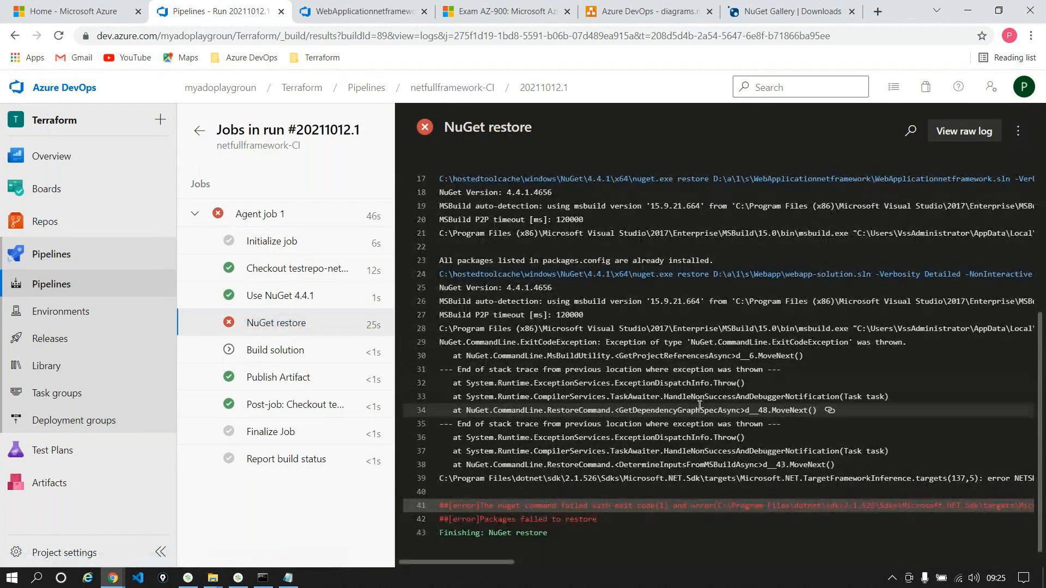
pyautogui.hscroll(10, 699, 405)
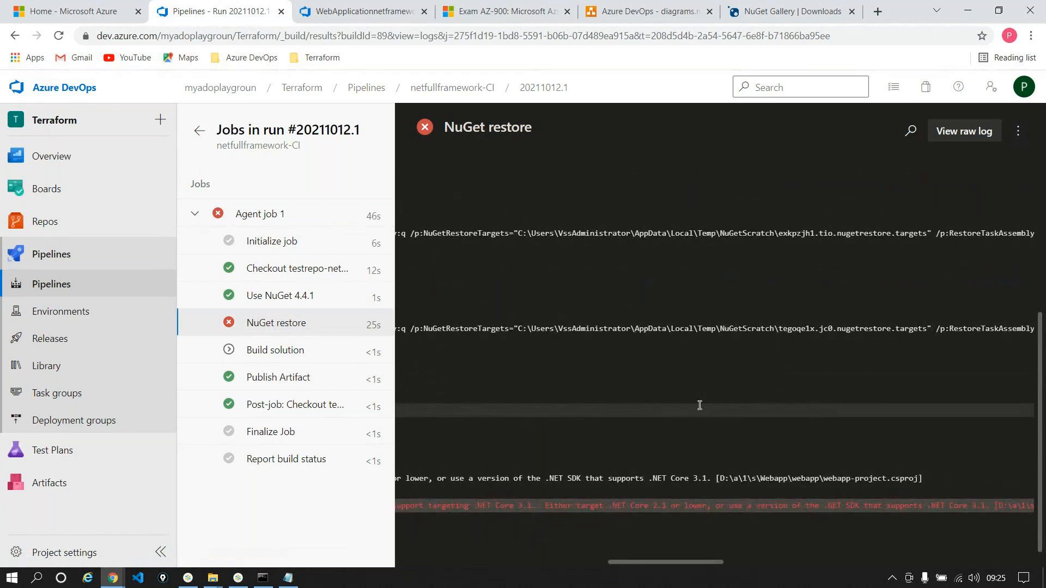
pyautogui.hscroll(-5, 699, 405)
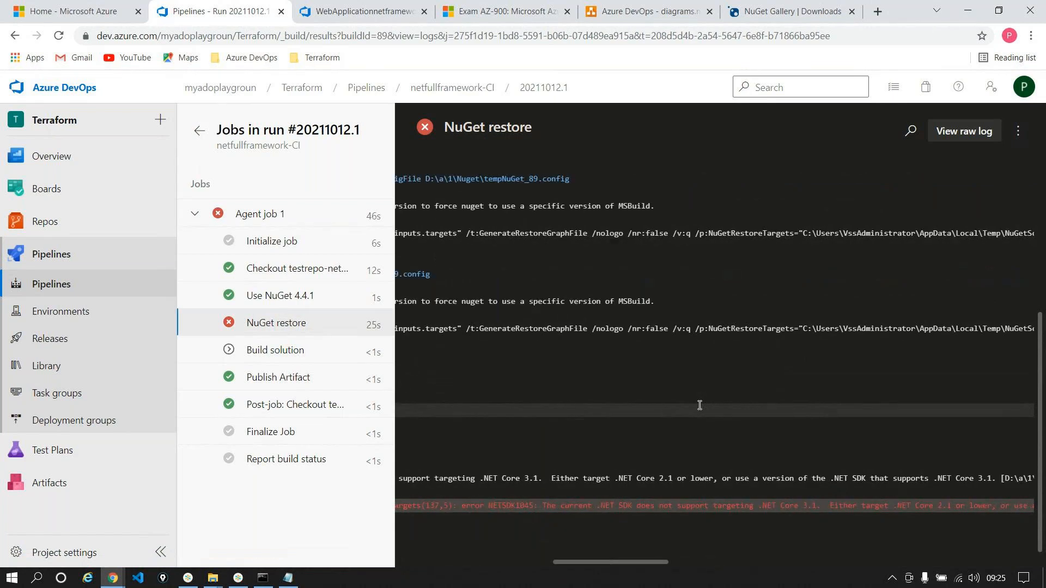
pyautogui.hscroll(-2, 700, 405)
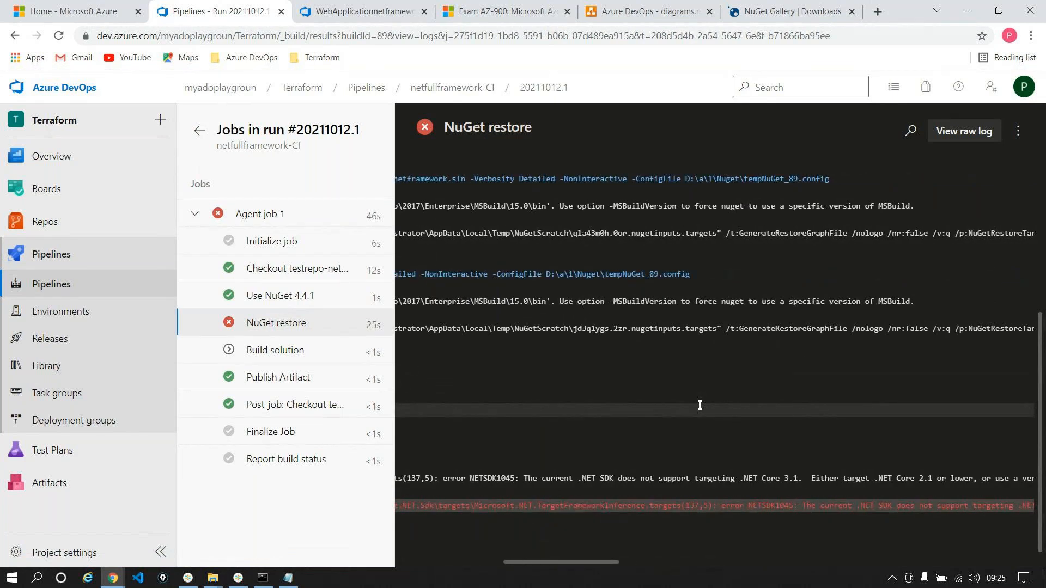
pyautogui.hscroll(-2, 699, 405)
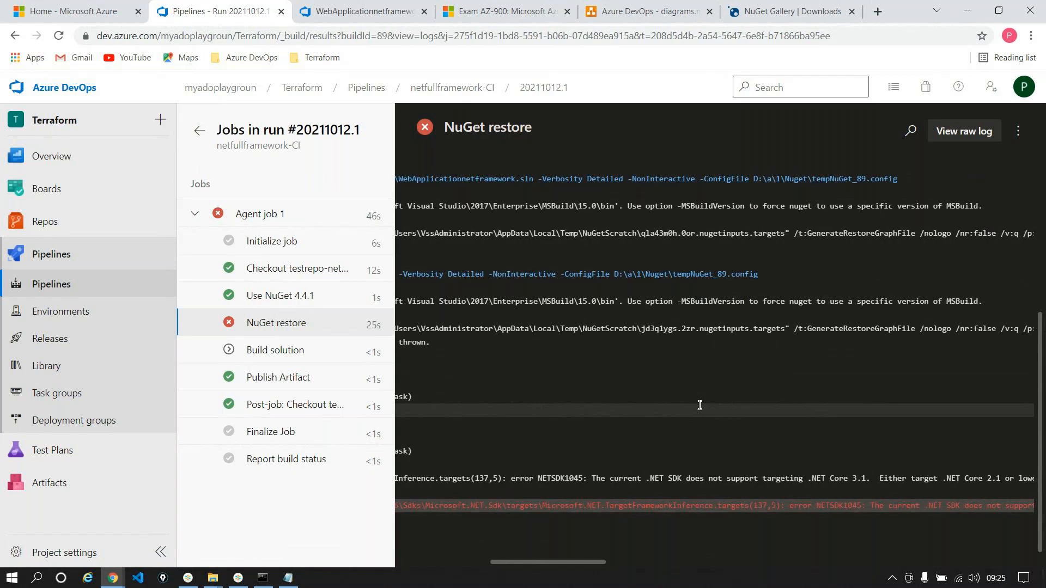
# - Review the NuGet restore log of run 20211012.1 and highlight the "Packages failed to restore" error line
pyautogui.hscroll(-6, 699, 405)
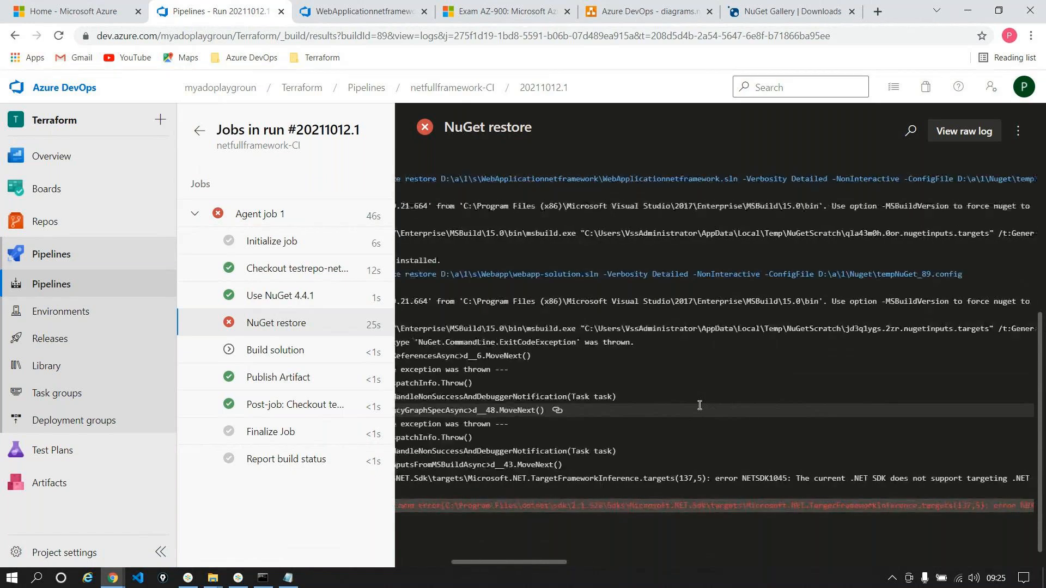
pyautogui.hscroll(-5, 699, 406)
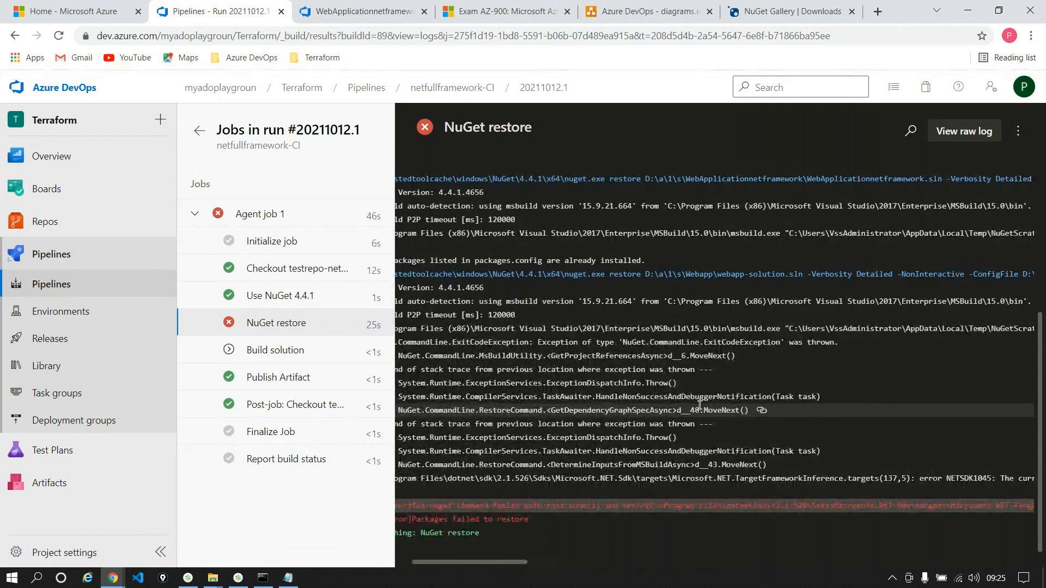
pyautogui.hscroll(-2, 699, 405)
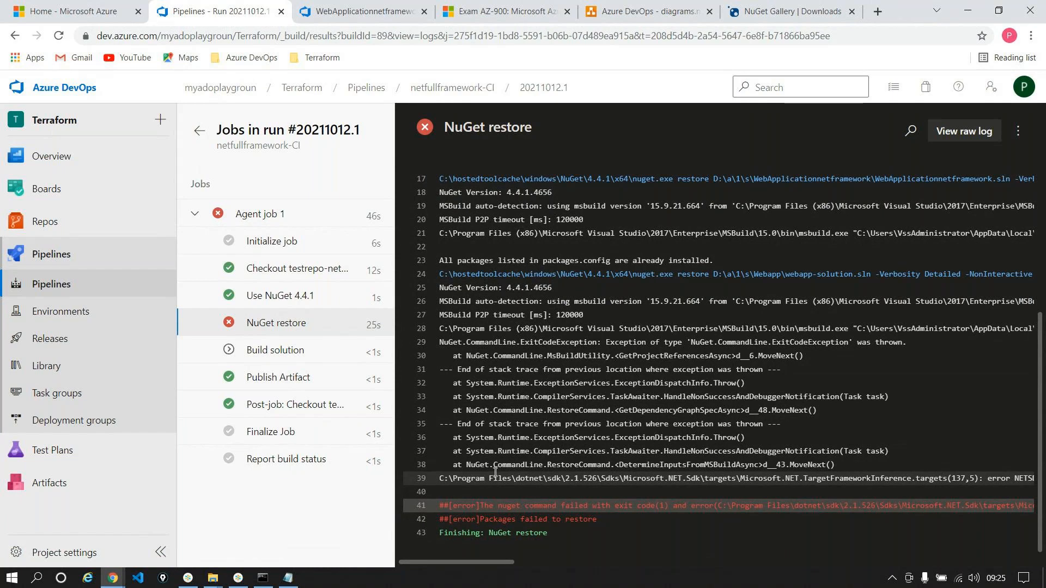
pyautogui.doubleClick(496, 520)
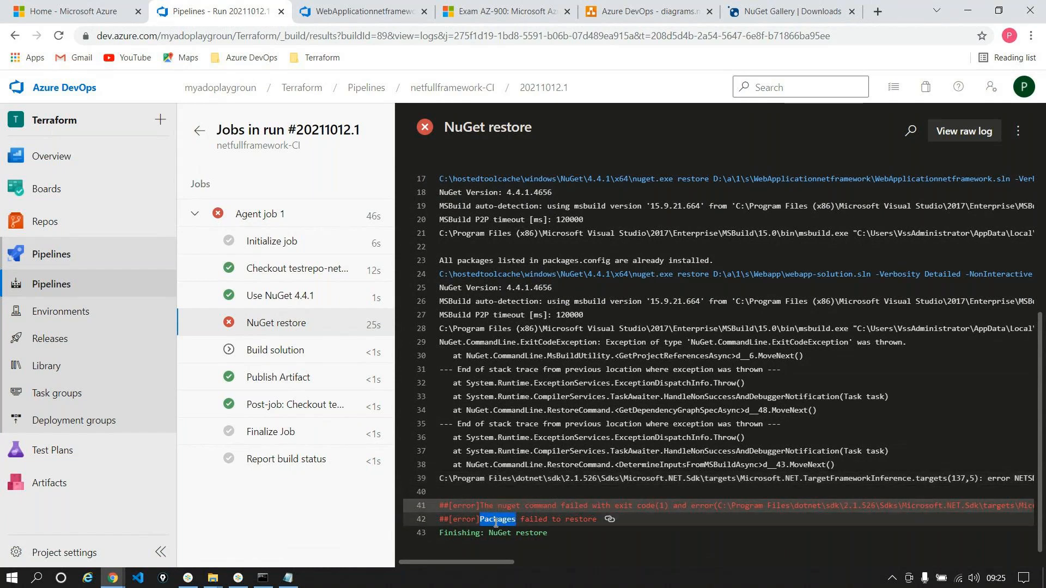
pyautogui.tripleClick(496, 521)
pyautogui.hscroll(5, 496, 523)
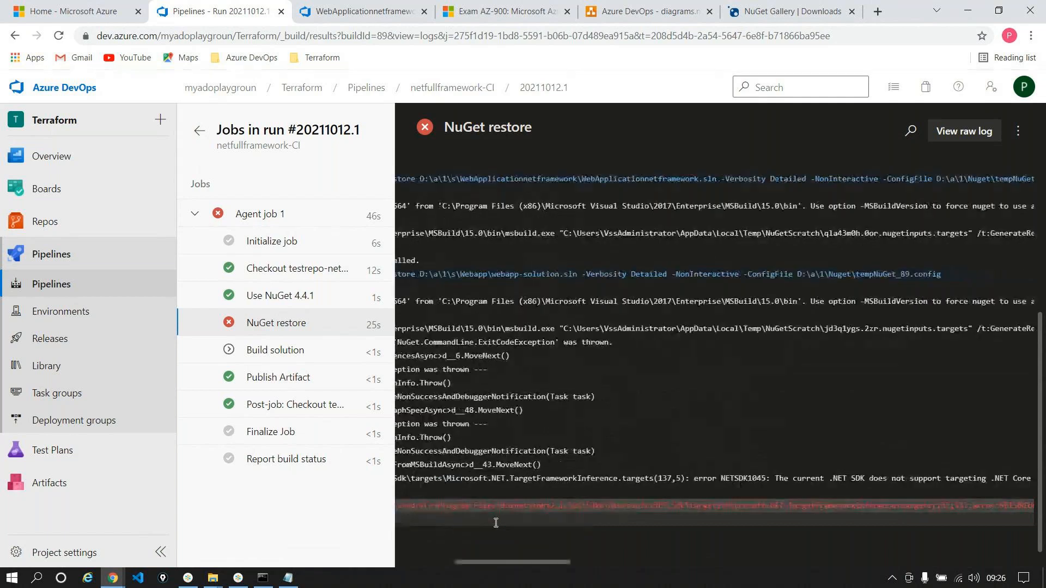
pyautogui.hscroll(-5, 496, 523)
# - Consult the local nuget.exe restore output in Command Prompt for comparison and return to the run's log
pyautogui.click(262, 578)
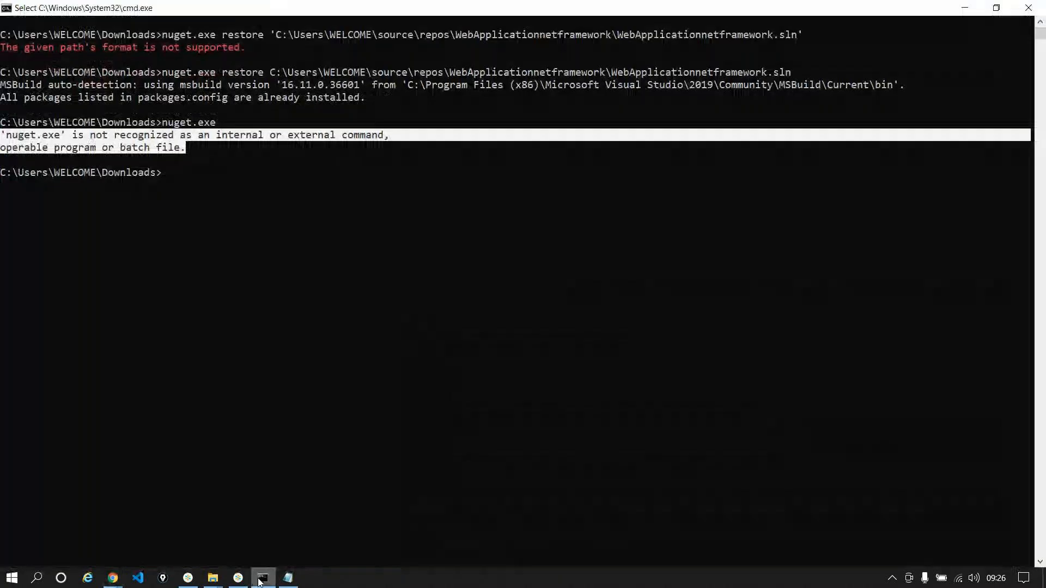
pyautogui.click(260, 579)
pyautogui.click(260, 579)
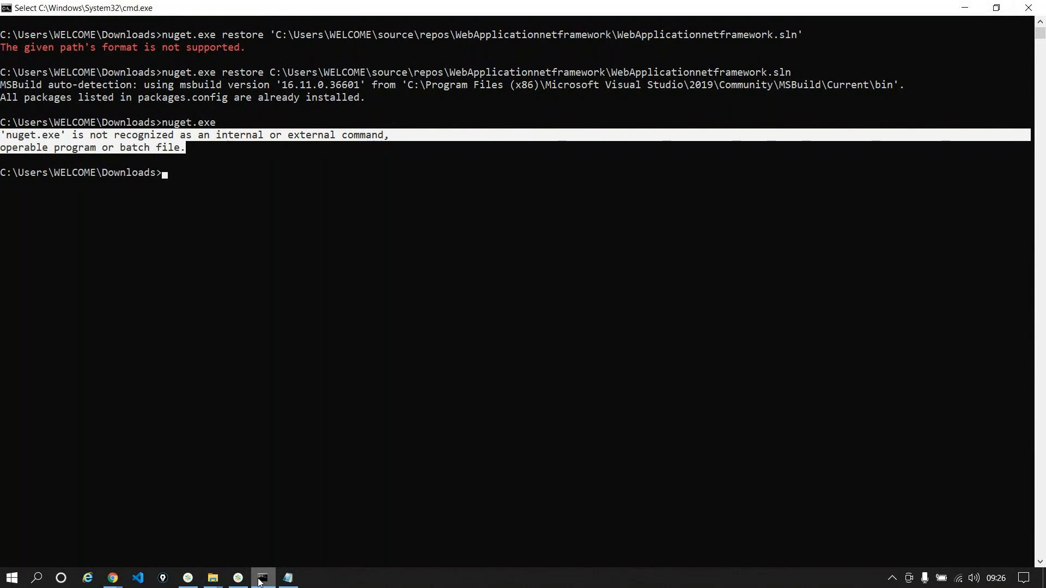
pyautogui.click(260, 582)
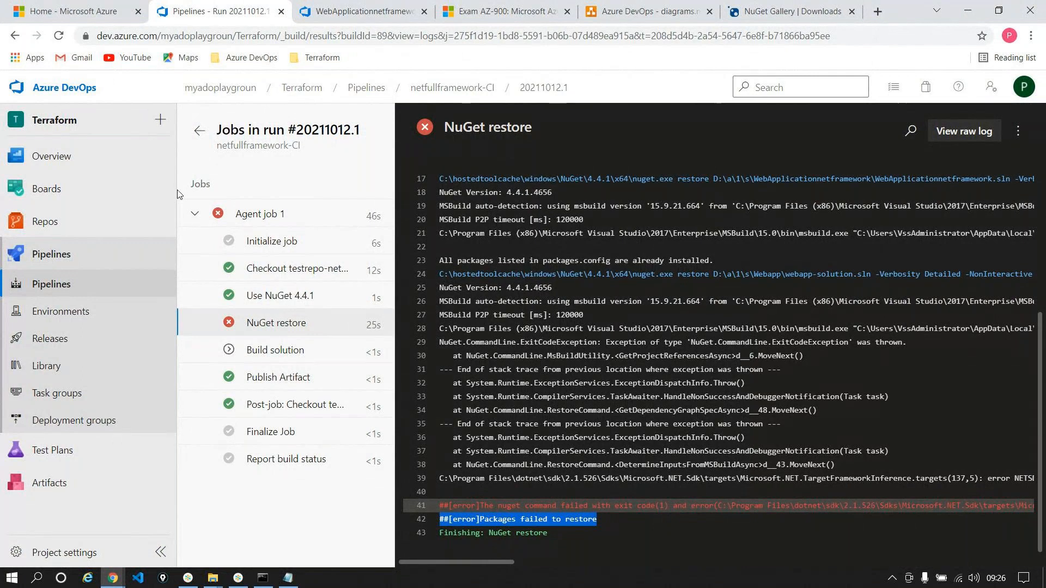
# - Leave the run's logs, reopen the netfullframework-CI pipeline for editing and show the NuGet restore task's settings
pyautogui.click(199, 131)
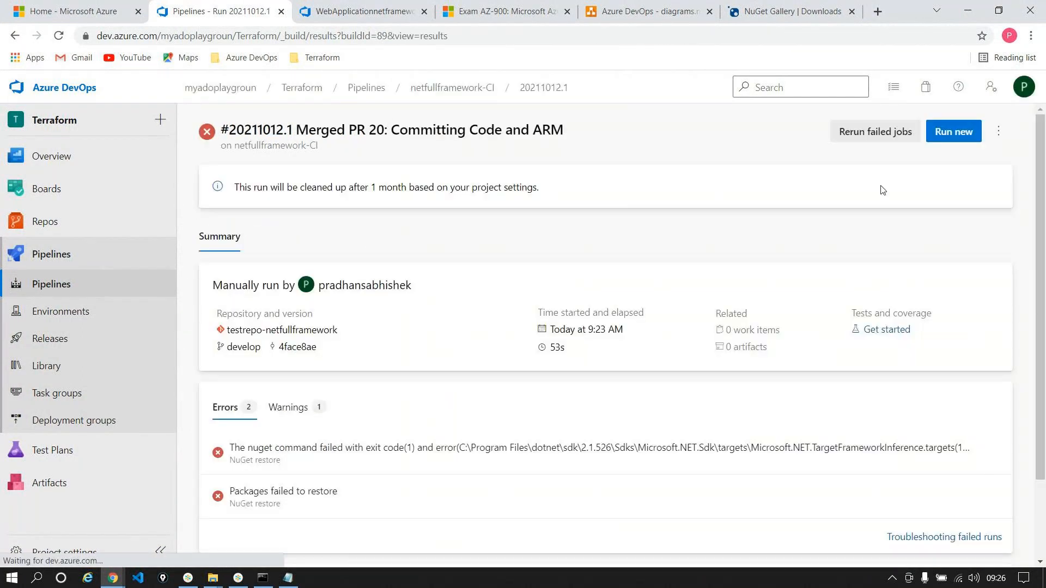
pyautogui.click(999, 131)
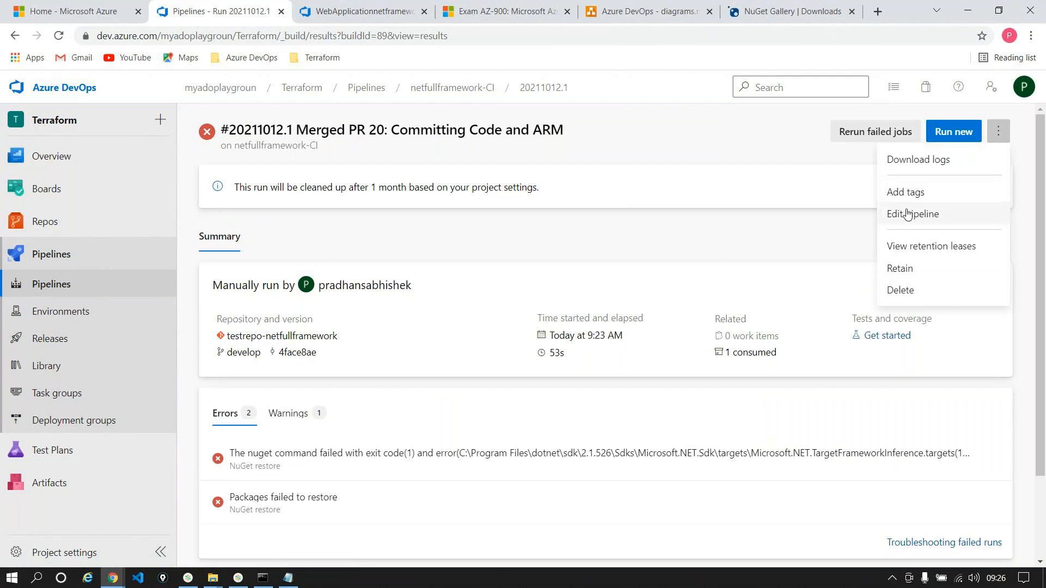
pyautogui.click(909, 210)
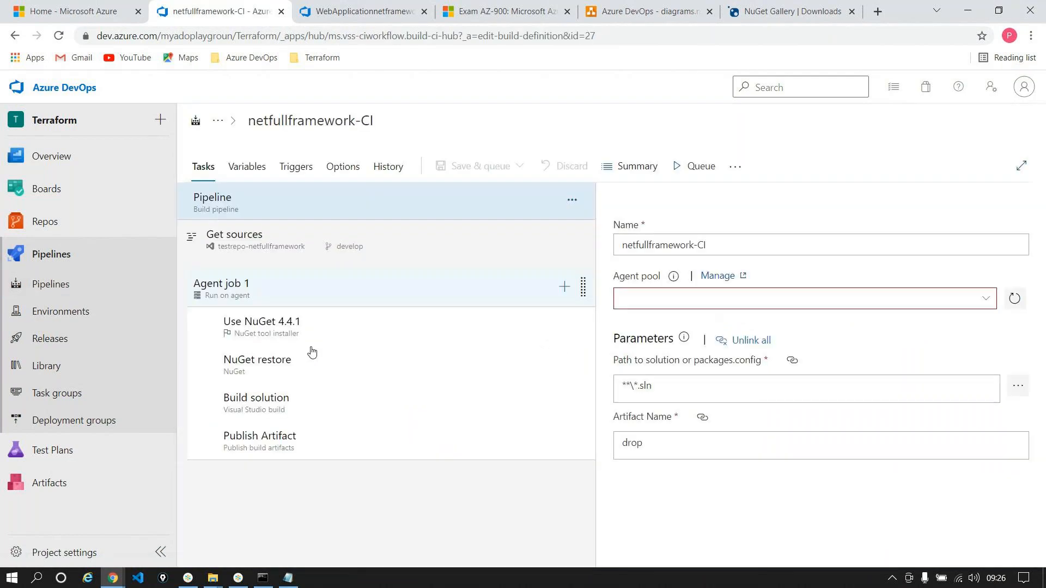
pyautogui.click(305, 368)
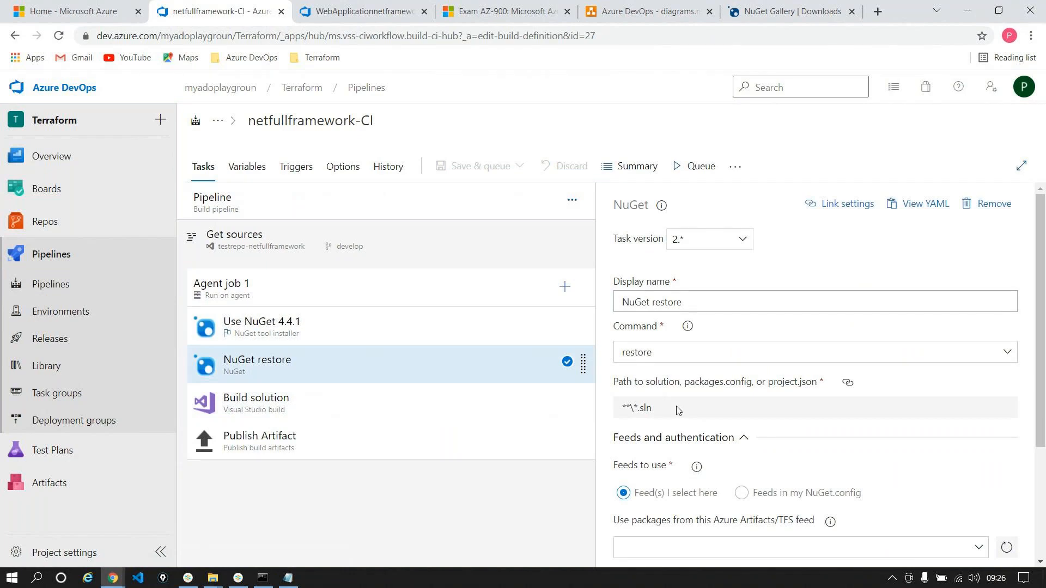
# - Set the pipeline's path to solution or packages.config parameter to WebApplicationnetframework/WebApplicationnetframework.sln by browsing the repository
pyautogui.click(319, 198)
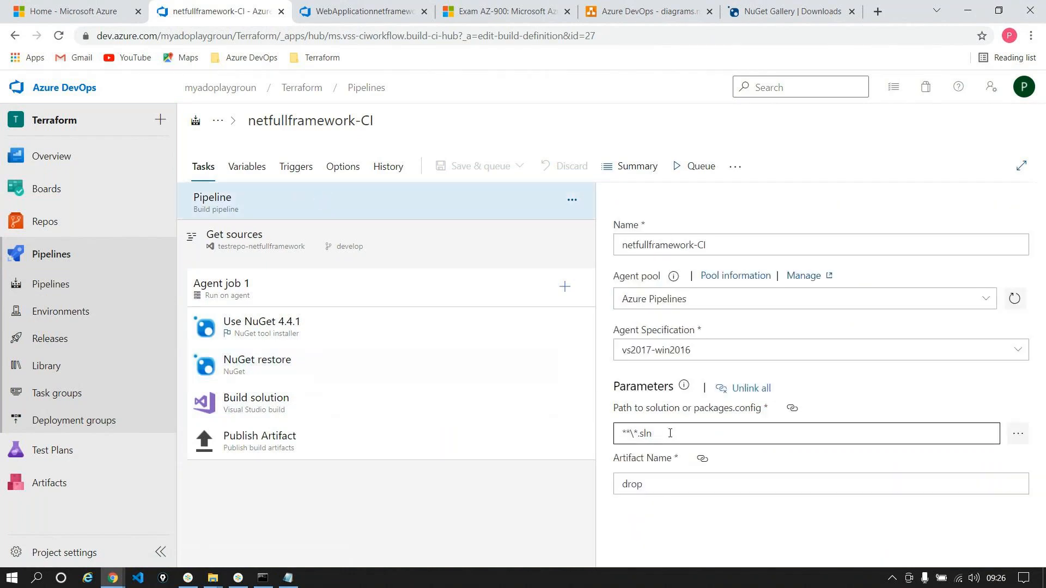
pyautogui.click(1019, 435)
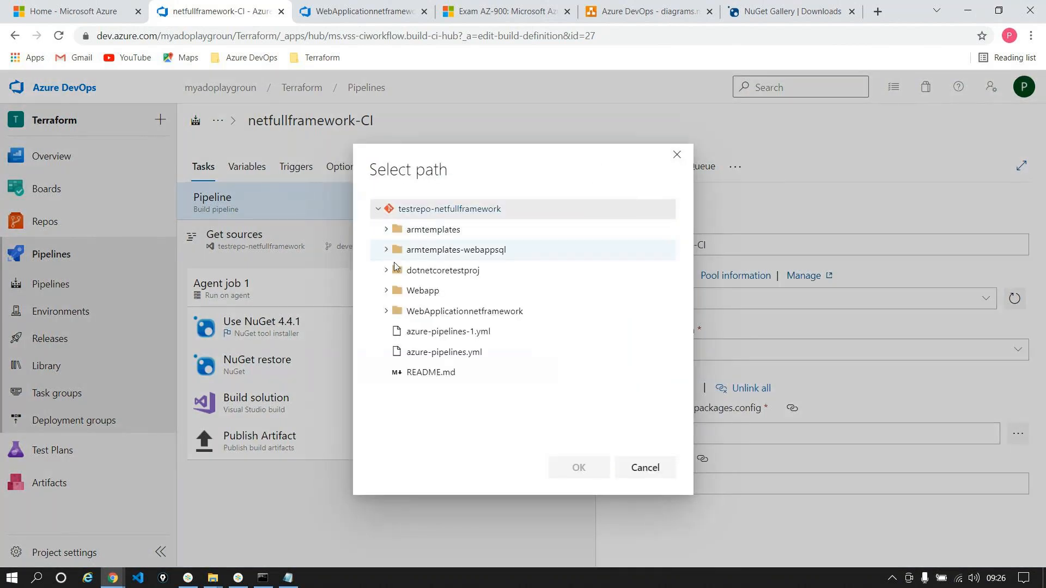
pyautogui.click(386, 311)
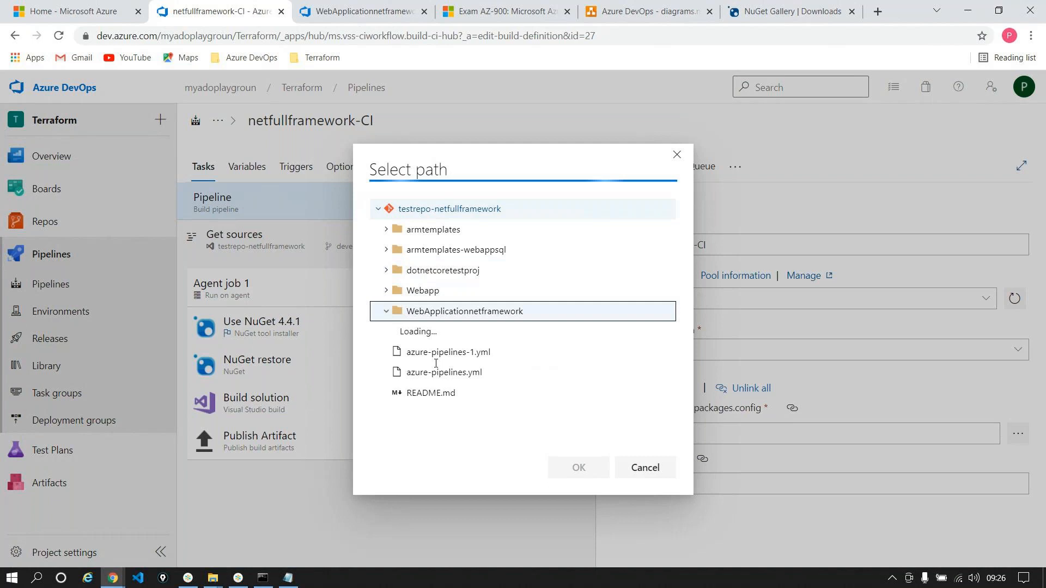
pyautogui.click(488, 393)
pyautogui.click(580, 469)
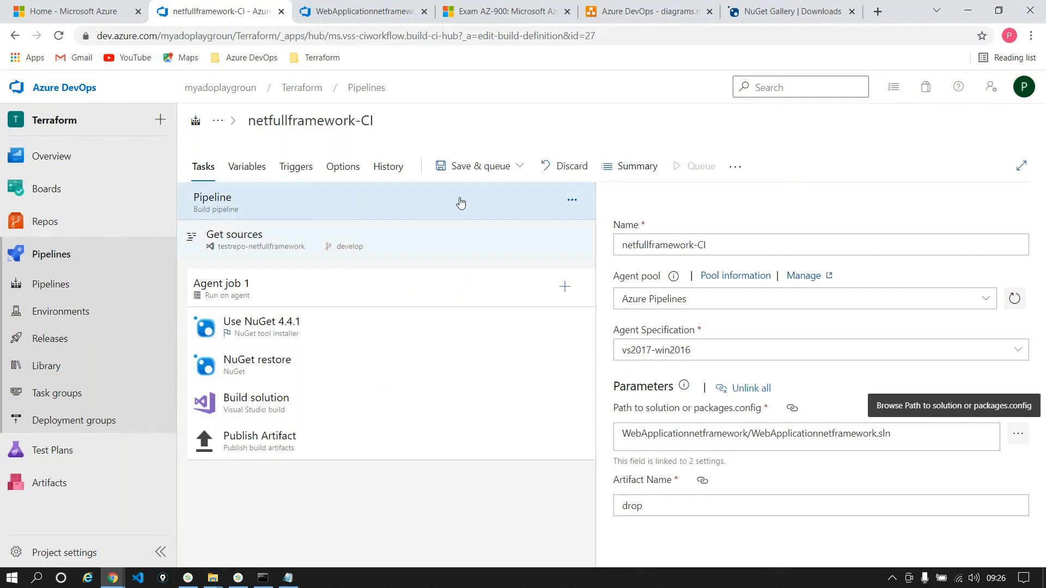
# - Save and queue the pipeline without a save comment and open the logs of Agent job 1 in the new run
pyautogui.click(499, 165)
pyautogui.click(486, 200)
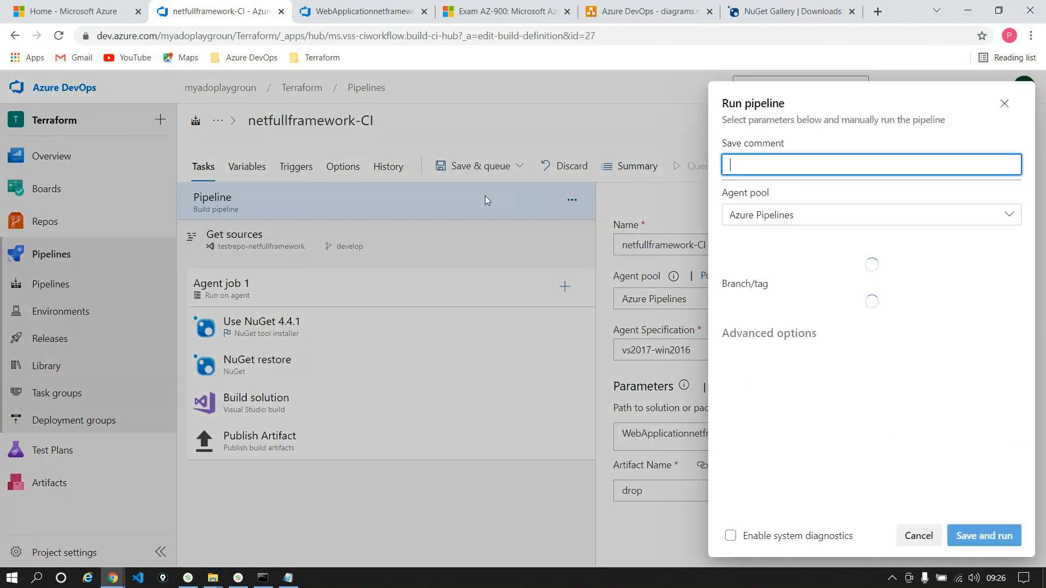
pyautogui.click(987, 535)
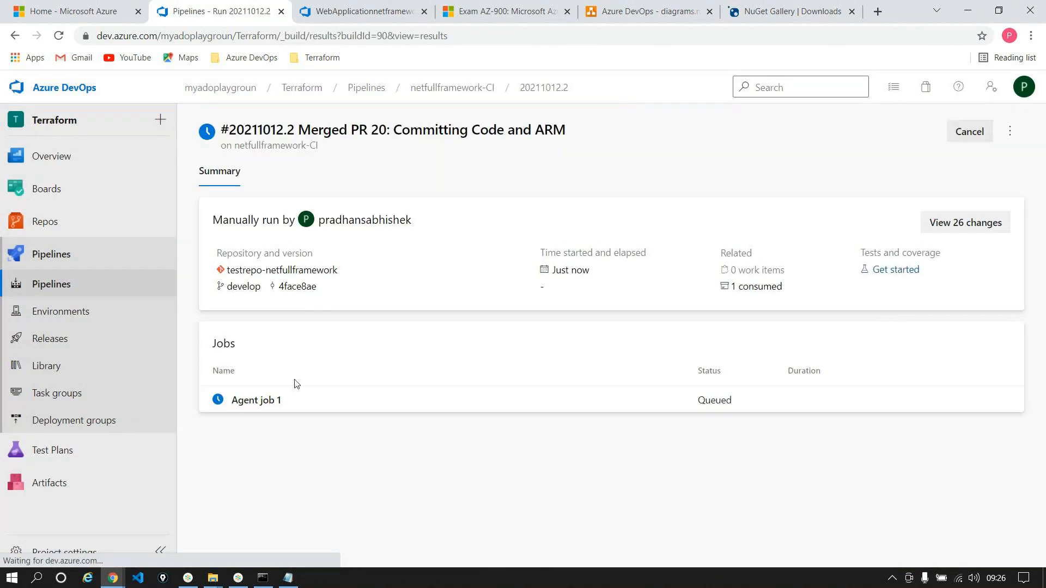
pyautogui.click(295, 398)
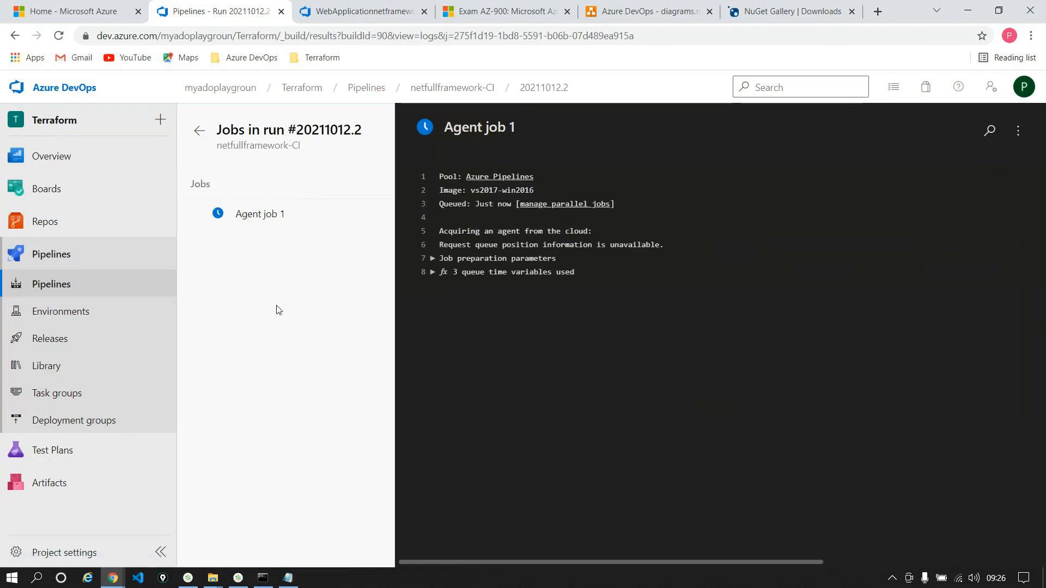
pyautogui.click(238, 578)
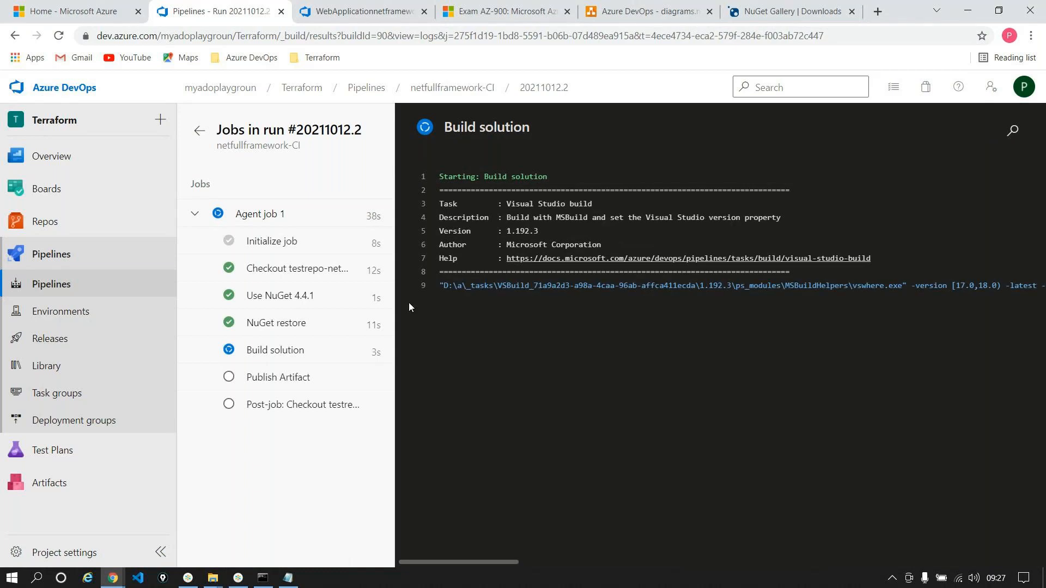
# - Open the Use NuGet 4.4.1 task's log in the running job and highlight the task's title
pyautogui.click(326, 290)
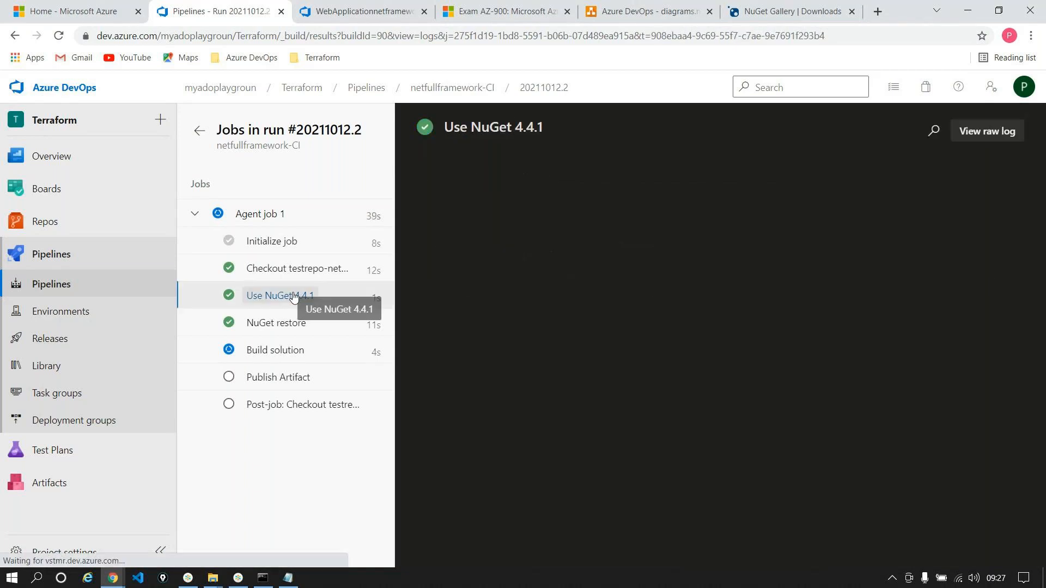
pyautogui.tripleClick(495, 136)
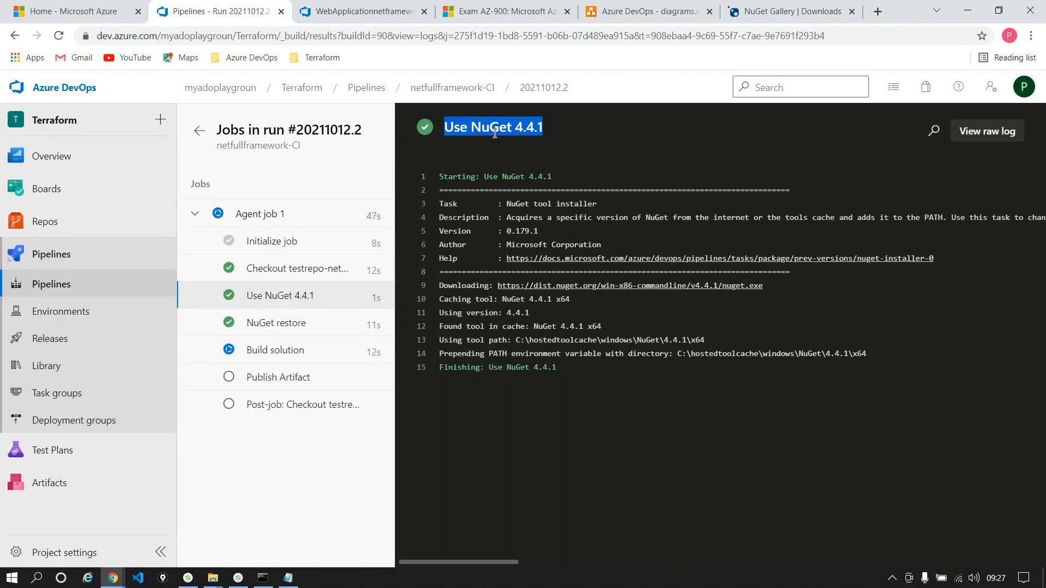
pyautogui.doubleClick(494, 128)
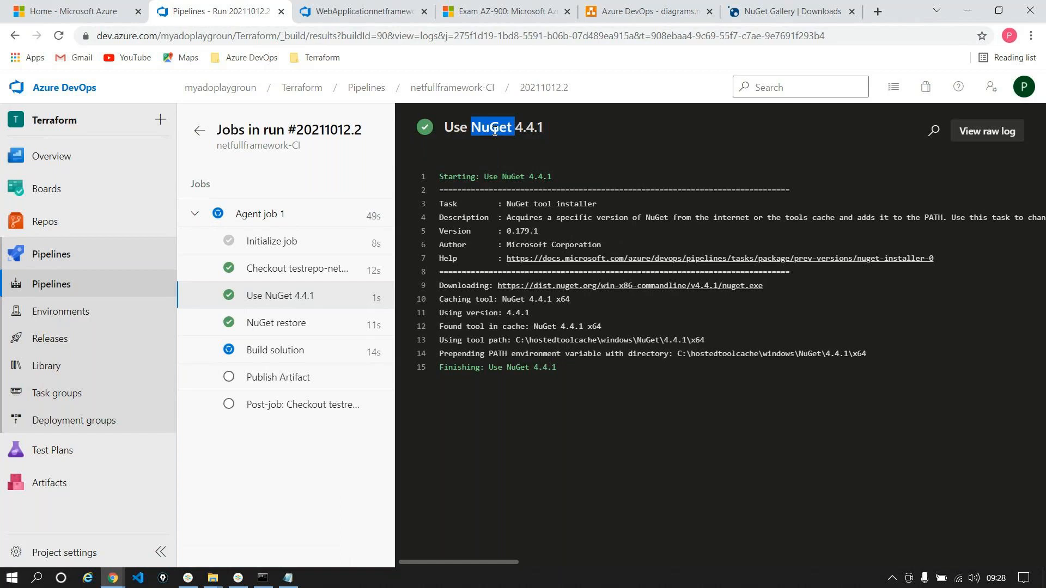
pyautogui.tripleClick(495, 128)
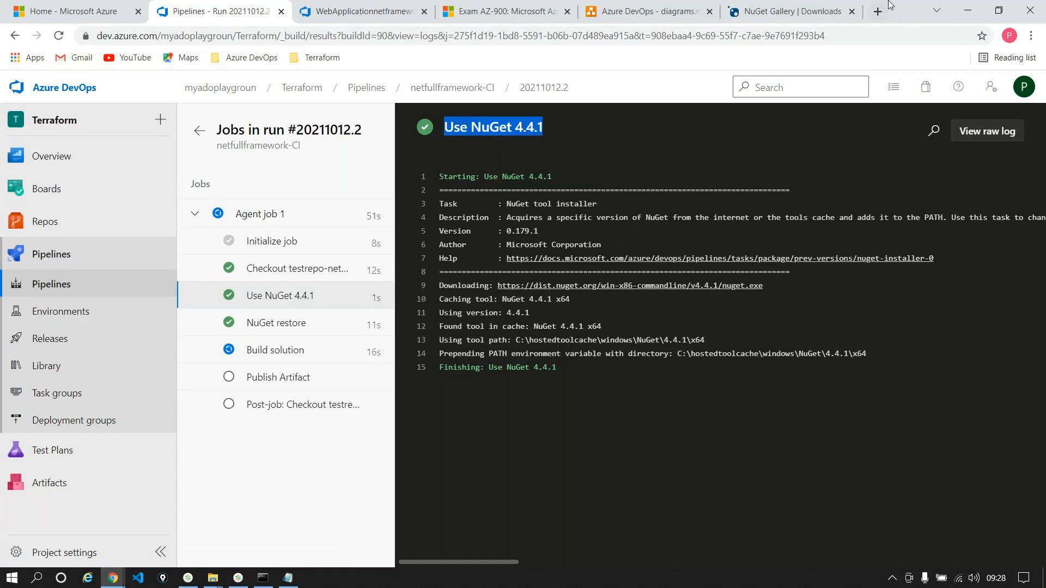
# - Review the available nuget.exe versions on the NuGet Gallery downloads page and return to the pipeline run
pyautogui.click(820, 8)
pyautogui.scroll(5, 213, 380)
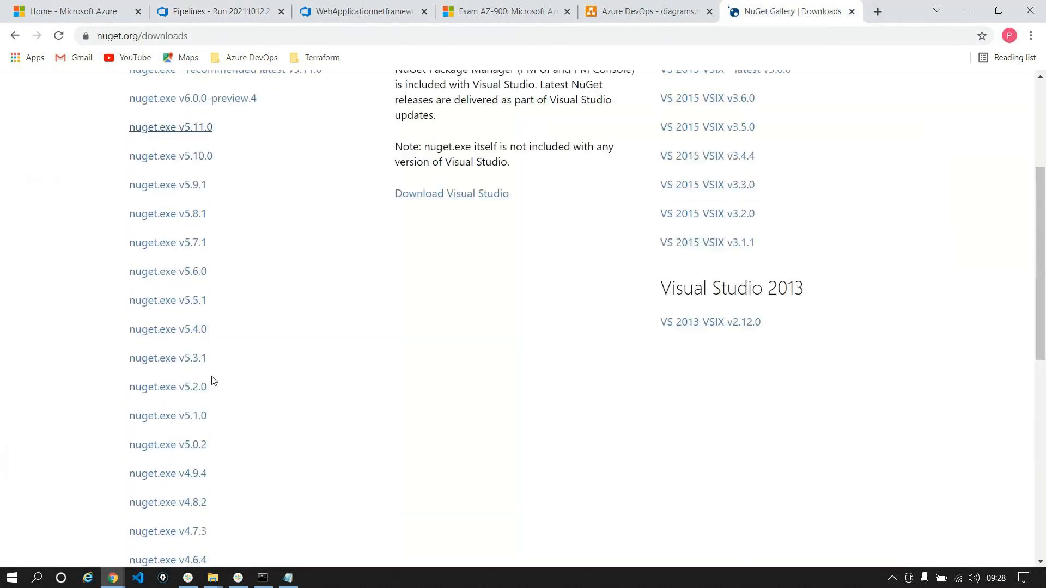
pyautogui.scroll(1, 213, 380)
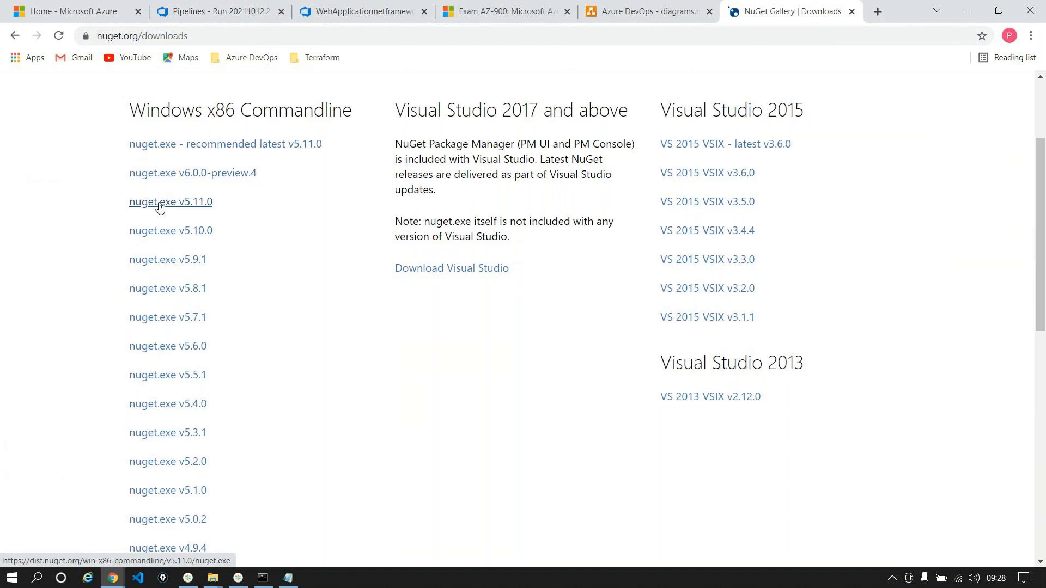
pyautogui.scroll(3, 159, 207)
pyautogui.scroll(-2, 180, 240)
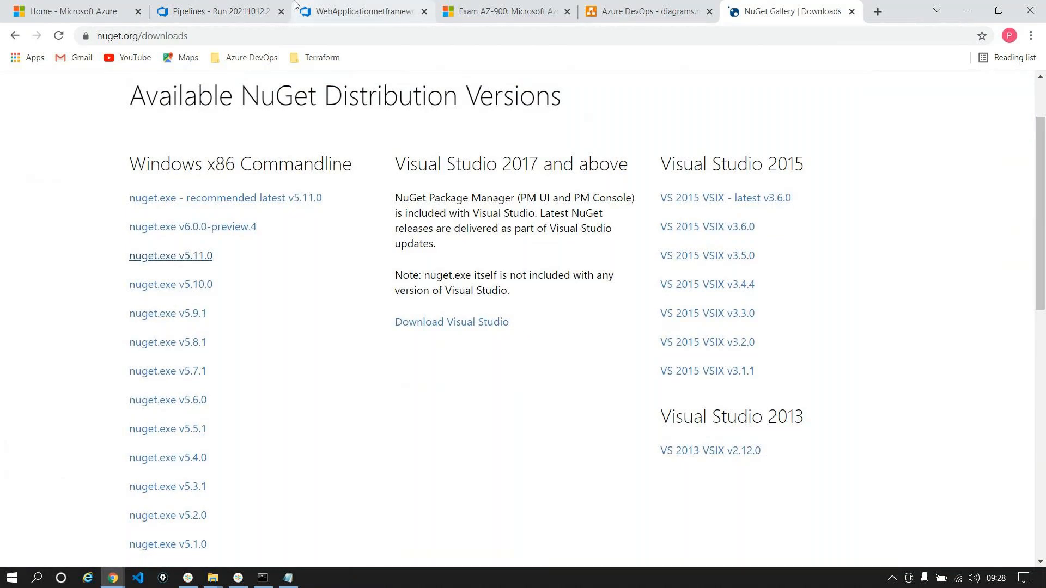
pyautogui.click(222, 7)
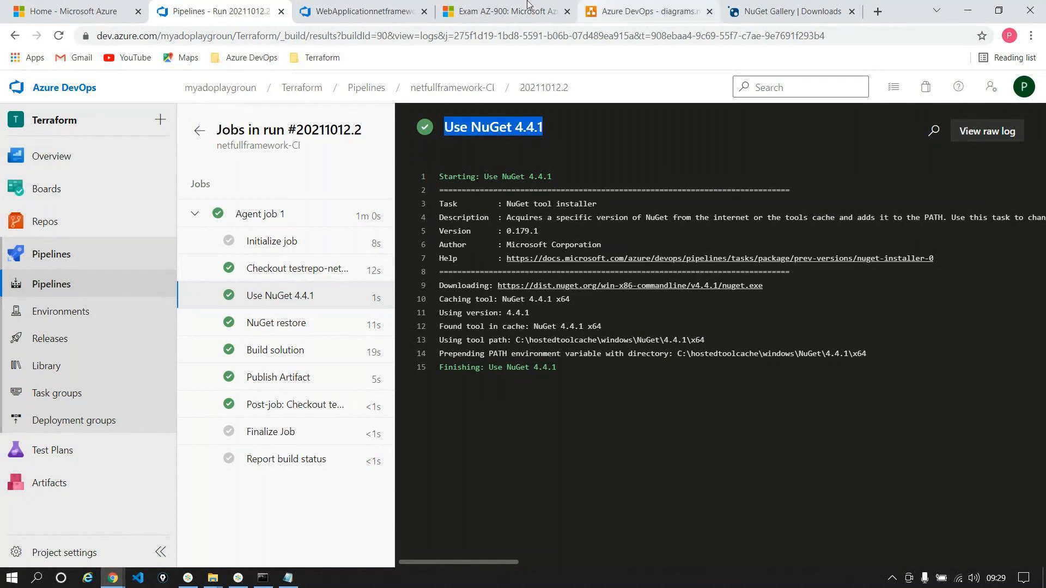
# - Search Google for "dotnet core sdk" in a new tab and view the SDK versions on Microsoft's Download .NET page
pyautogui.click(797, 15)
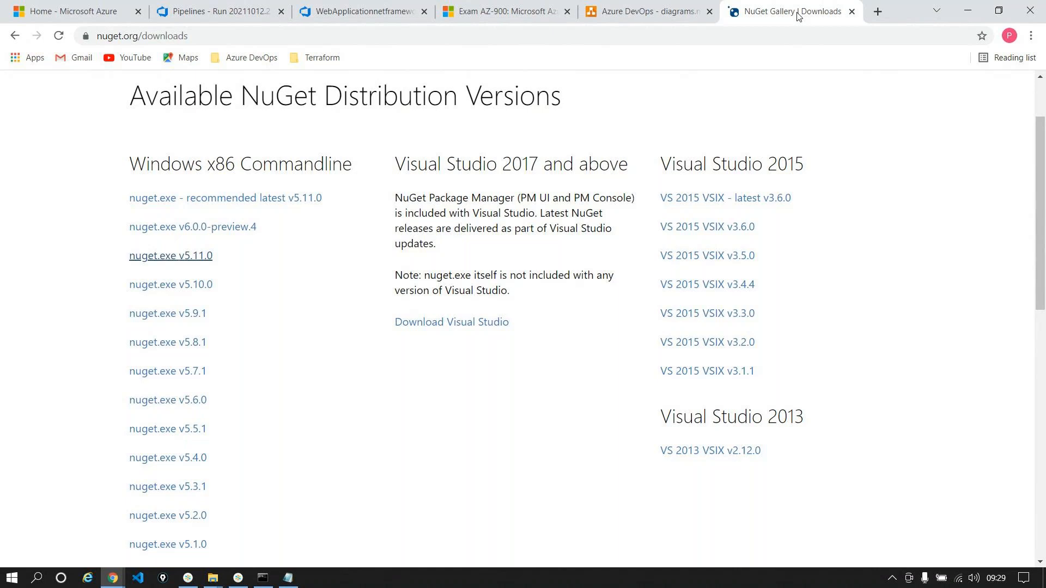
pyautogui.click(877, 12)
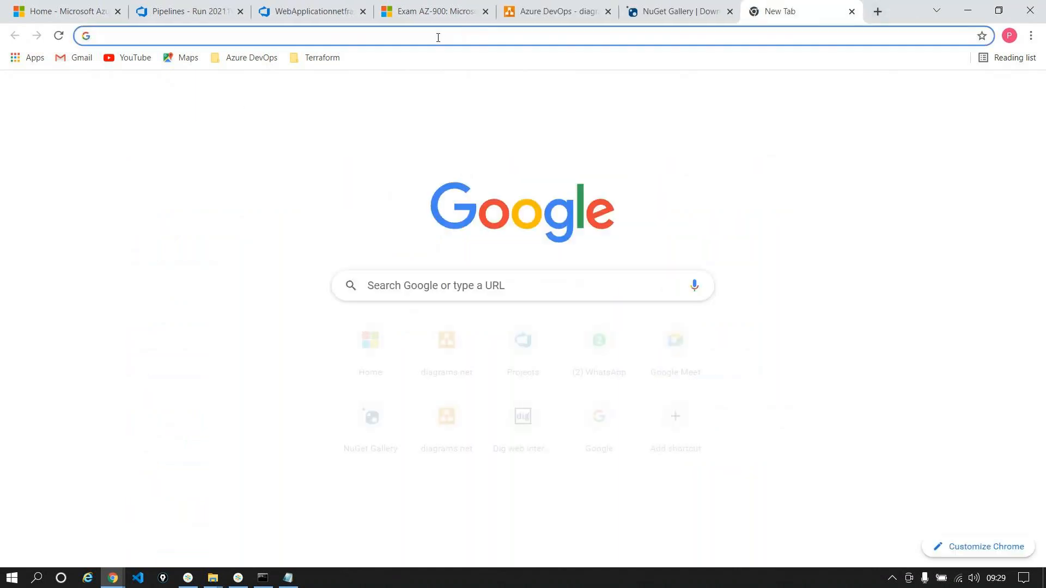
pyautogui.write('dot net')
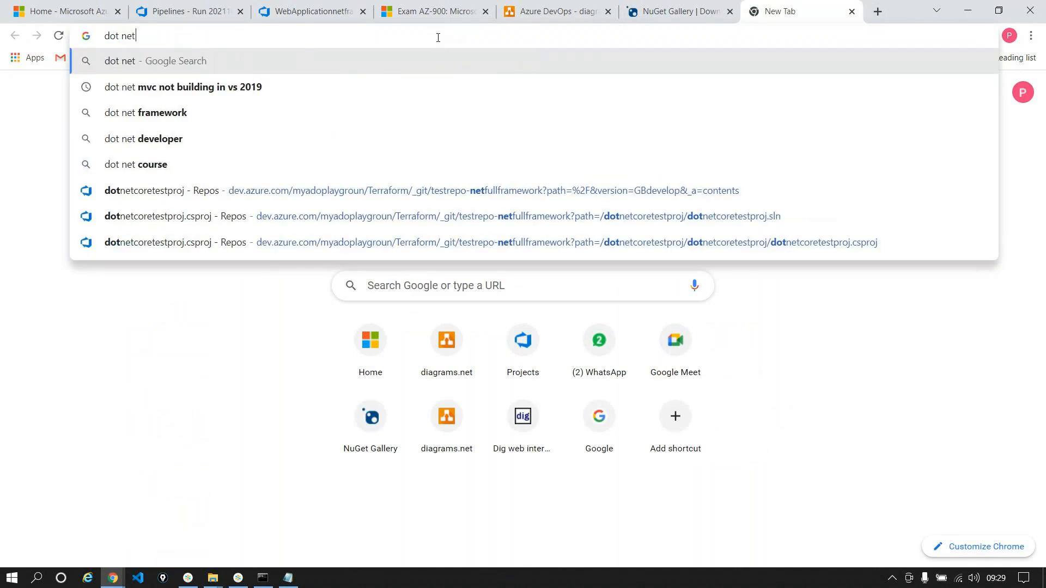
pyautogui.write(' core sd')
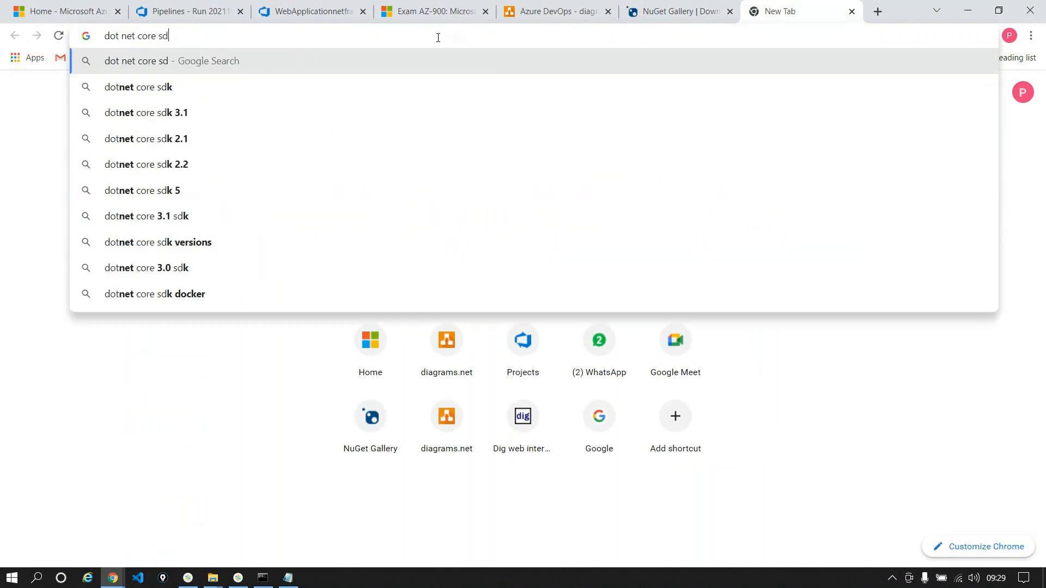
pyautogui.press('Down')
pyautogui.press('Return')
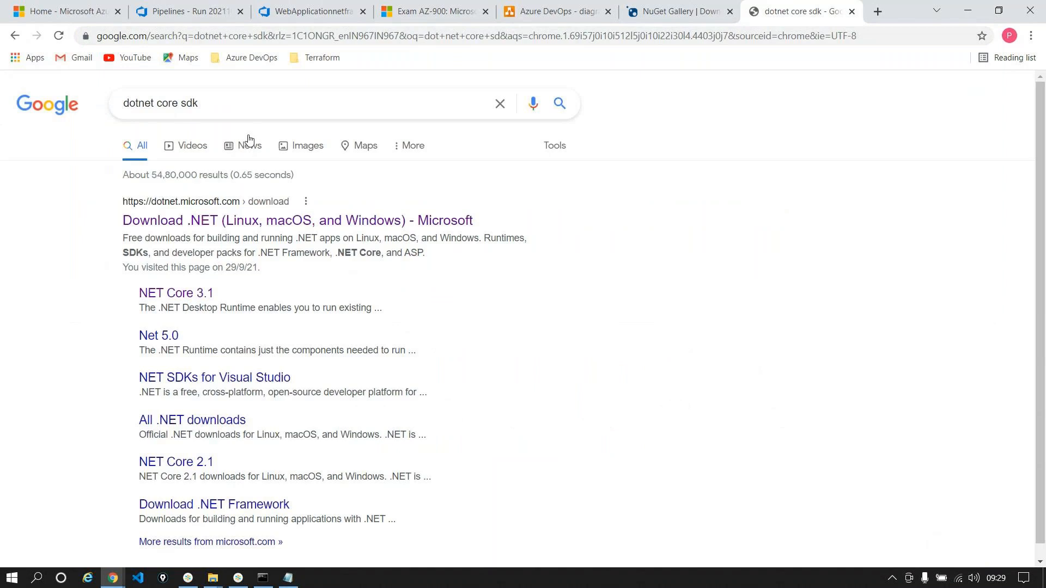
pyautogui.click(211, 223)
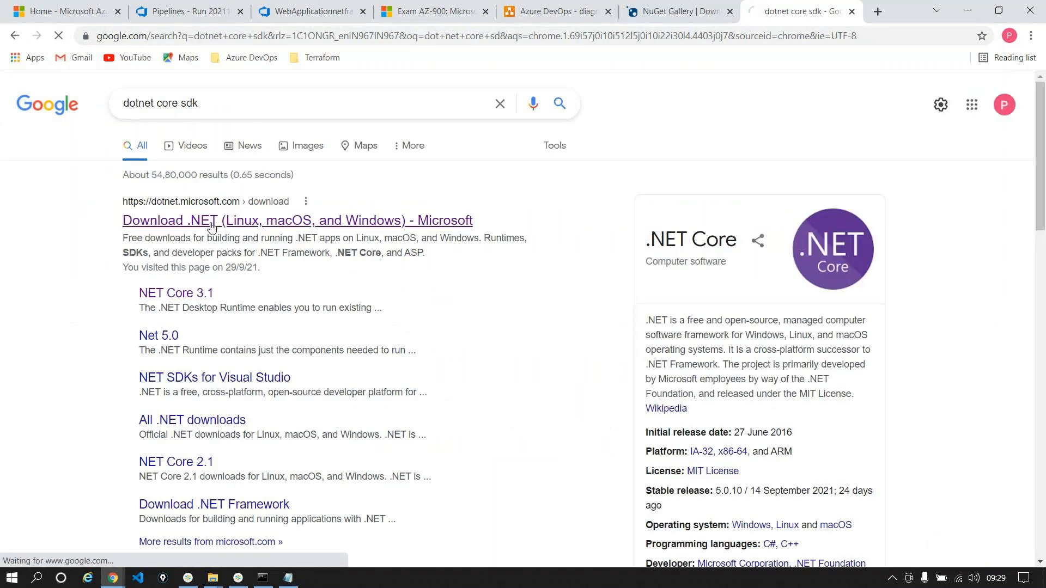
pyautogui.scroll(-3, 210, 223)
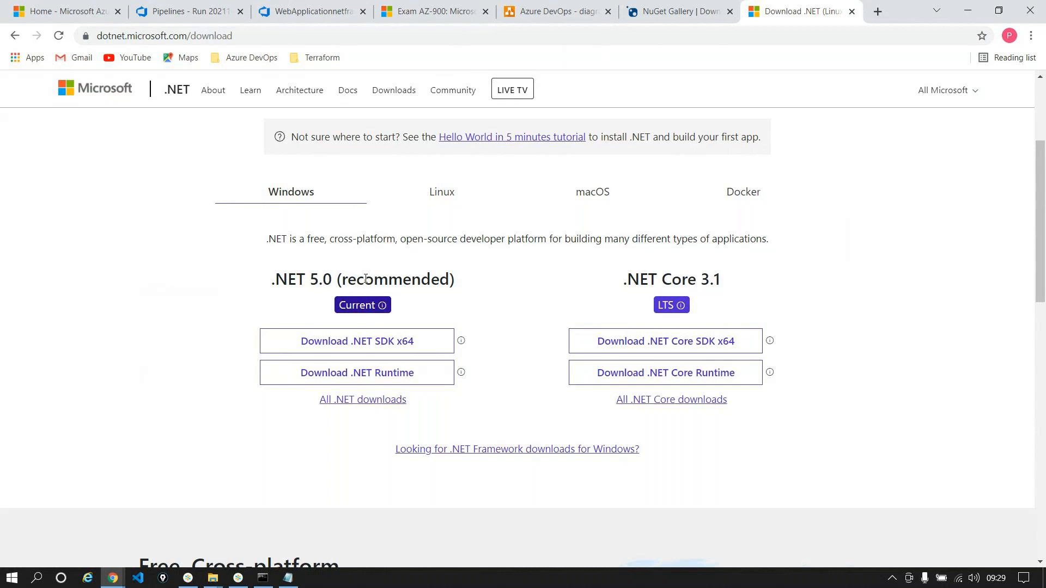
# - Highlight the word Core in the .NET Core 3.1 heading and return to the pipeline run's logs
pyautogui.click(671, 341)
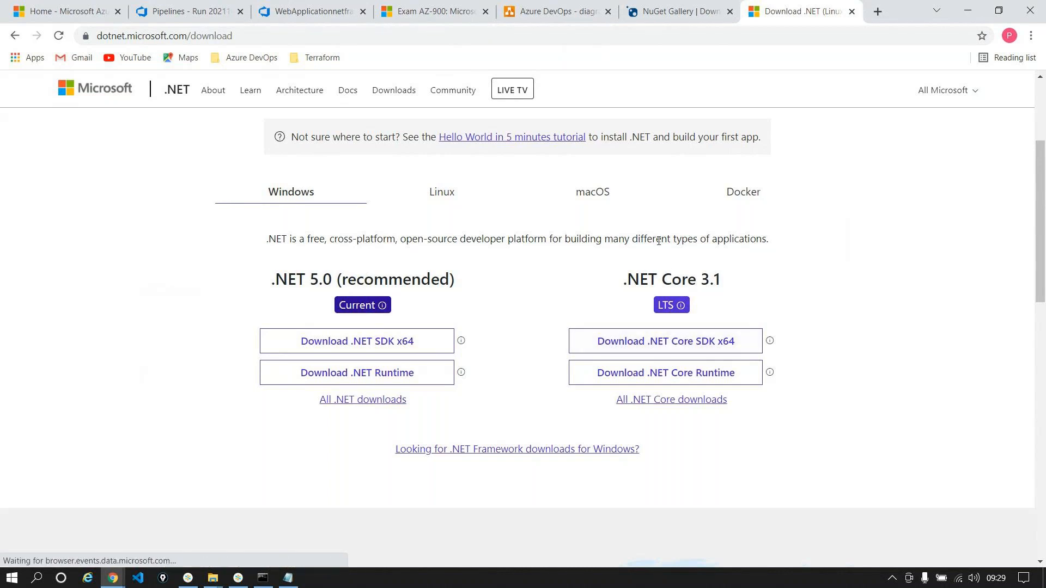
pyautogui.doubleClick(670, 275)
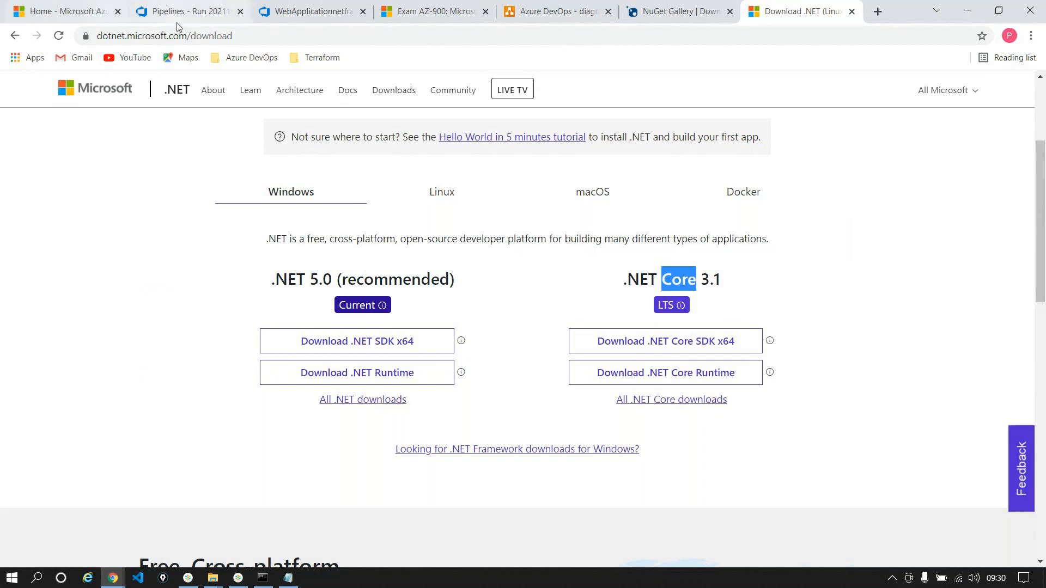
pyautogui.click(191, 12)
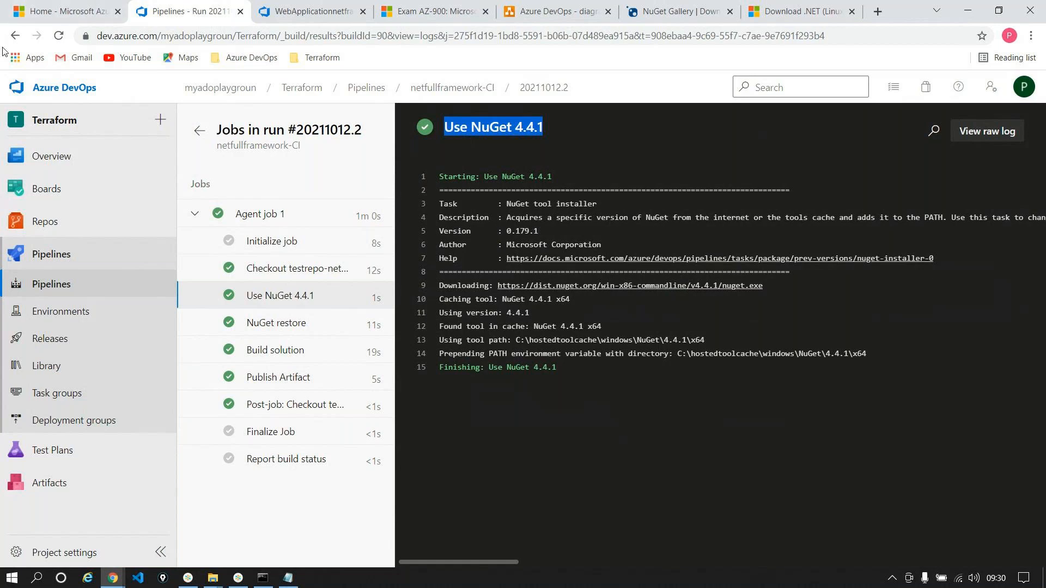
# - Open the terraform release pipeline for editing and view the Install Terraform 1.0.8 task in its Terraform stage
pyautogui.click(76, 353)
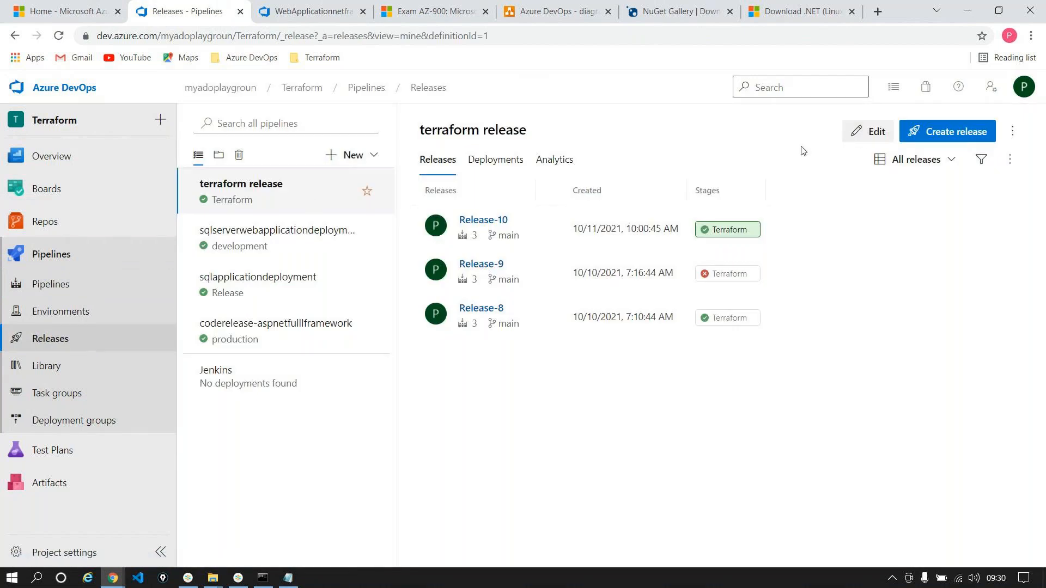
pyautogui.click(870, 132)
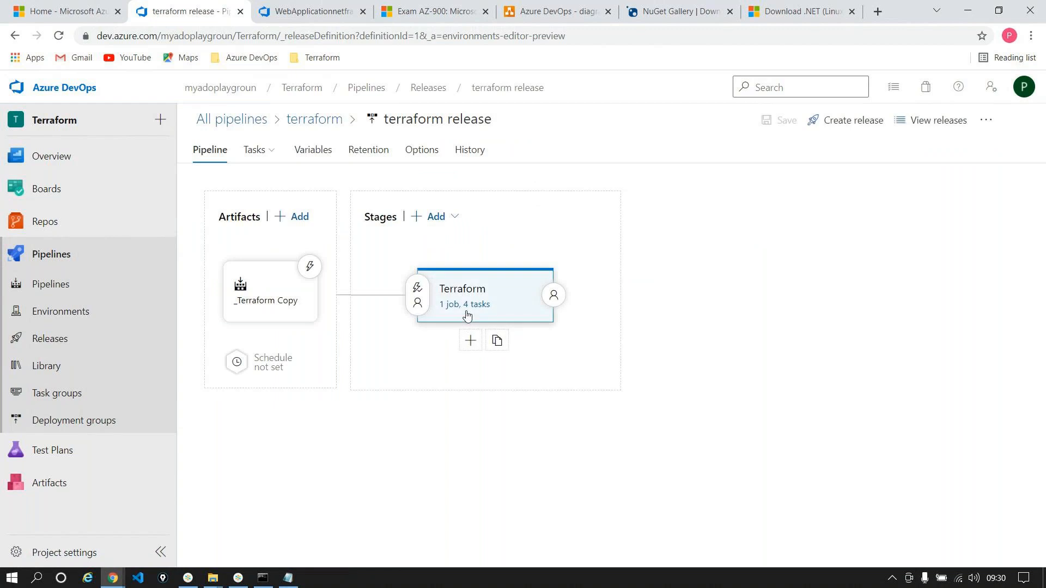
pyautogui.click(467, 315)
pyautogui.click(362, 264)
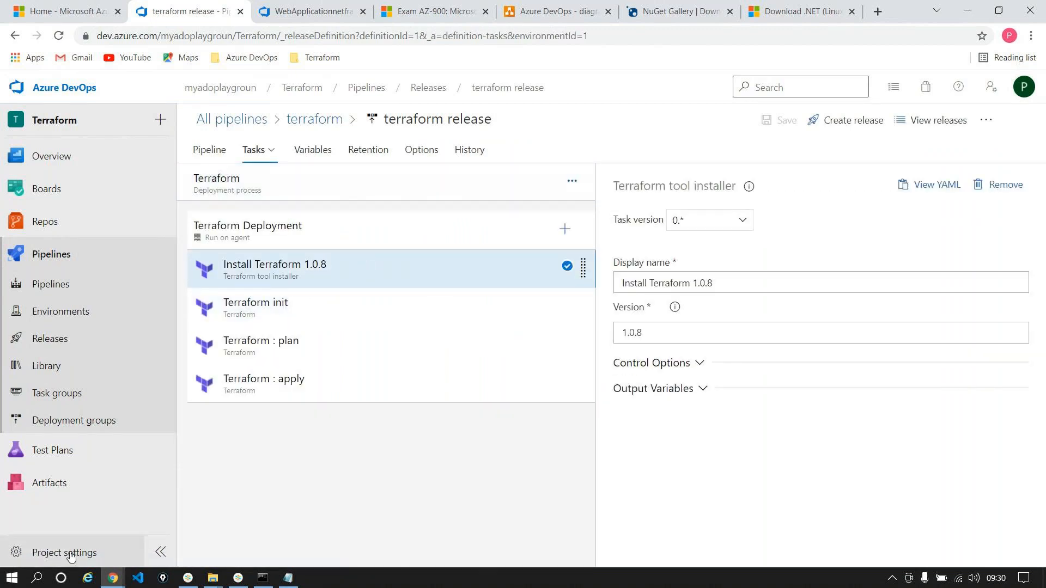
# - Open Windows PowerShell and check the locally installed Terraform version with terraform -version
pyautogui.click(36, 578)
pyautogui.write('power')
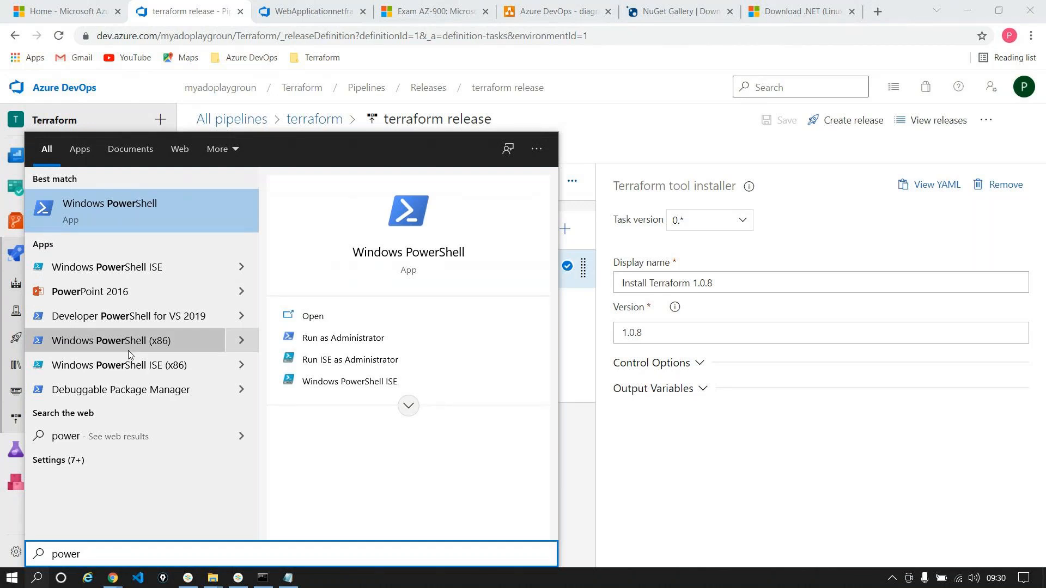
pyautogui.click(322, 322)
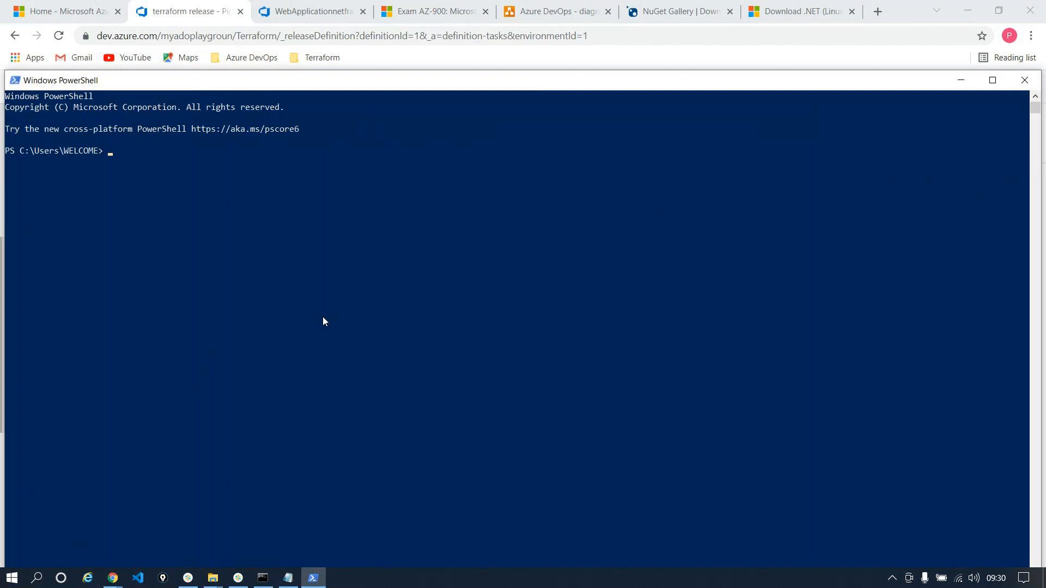
pyautogui.write('terraform -version')
pyautogui.press('Return')
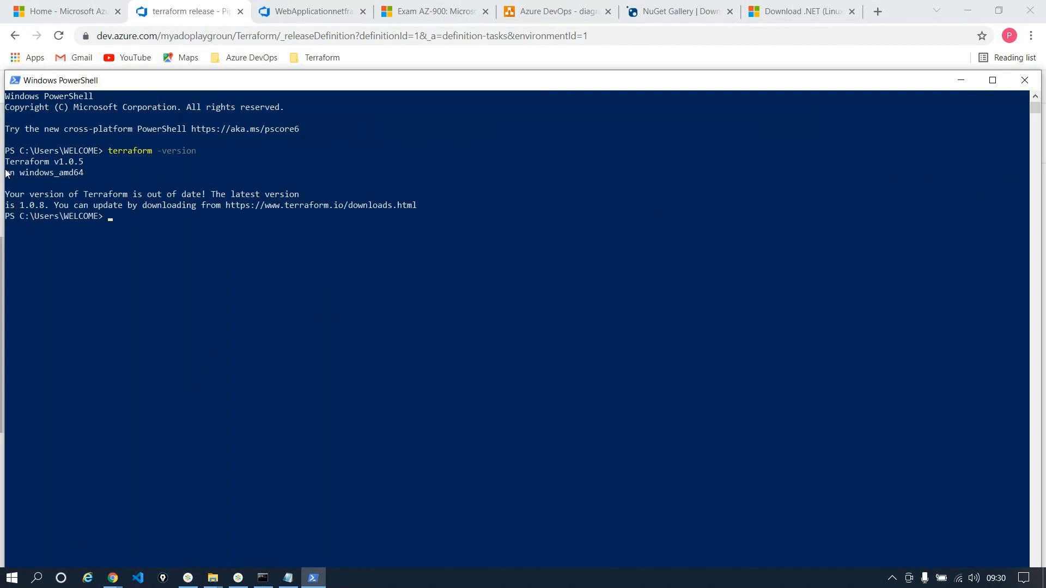
# - Highlight the installed Terraform version and the latest available version in the PowerShell output
pyautogui.moveTo(4, 160)
pyautogui.mouseDown()
pyautogui.moveTo(39, 158)
pyautogui.moveTo(10, 159)
pyautogui.mouseUp()
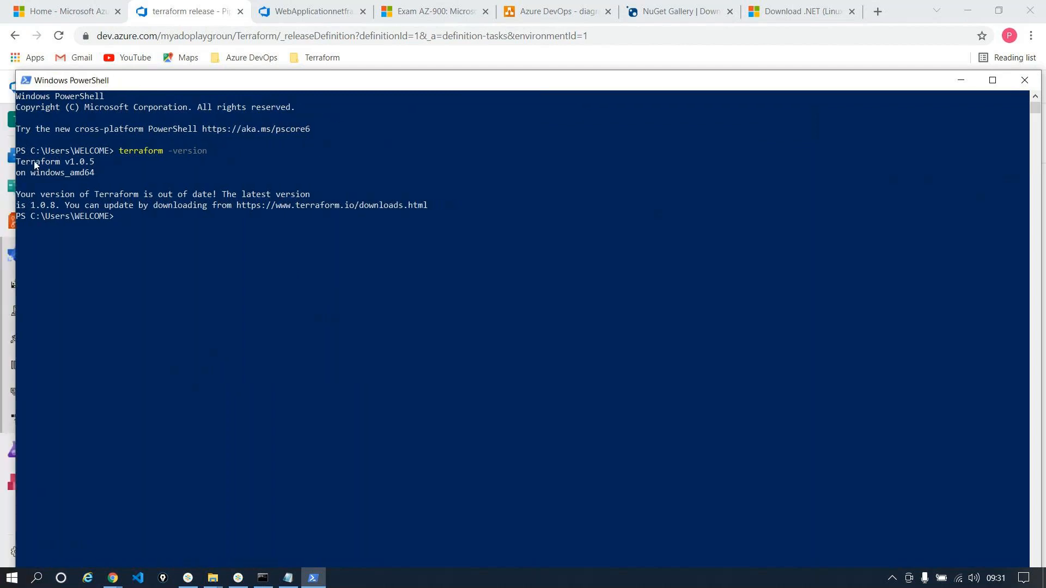
pyautogui.moveTo(98, 163); pyautogui.dragTo(66, 165)
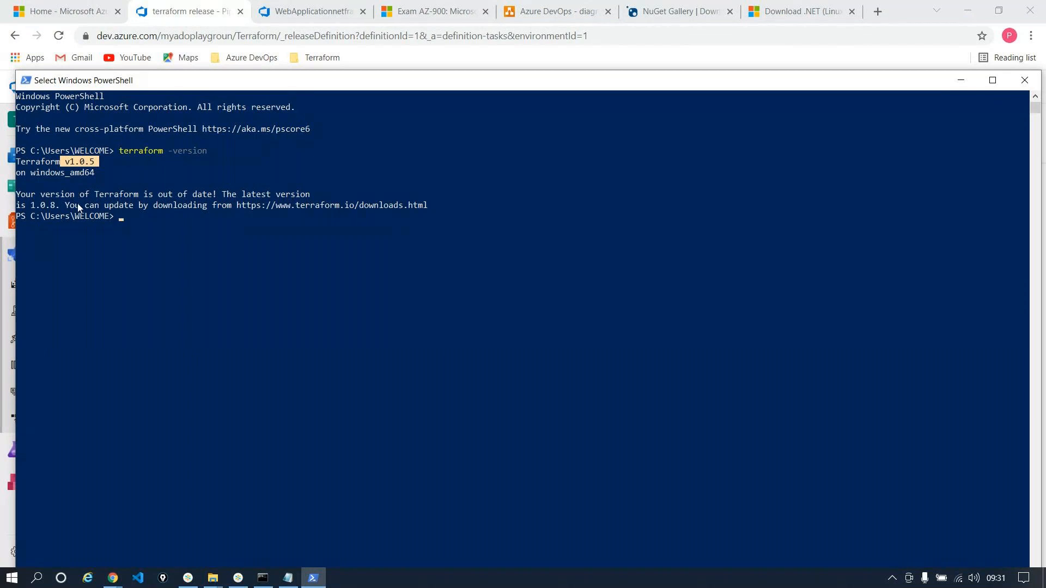
pyautogui.moveTo(72, 204); pyautogui.dragTo(21, 207)
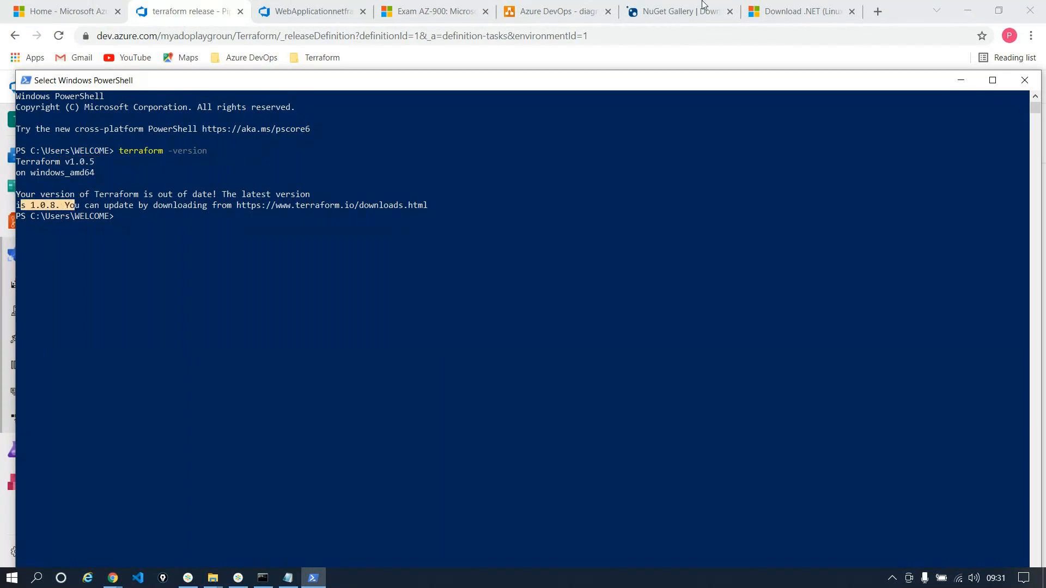
# - Highlight 1.0.8 in the Terraform tool installer's display name in Azure DevOps and compare it with the PowerShell version output
pyautogui.click(964, 79)
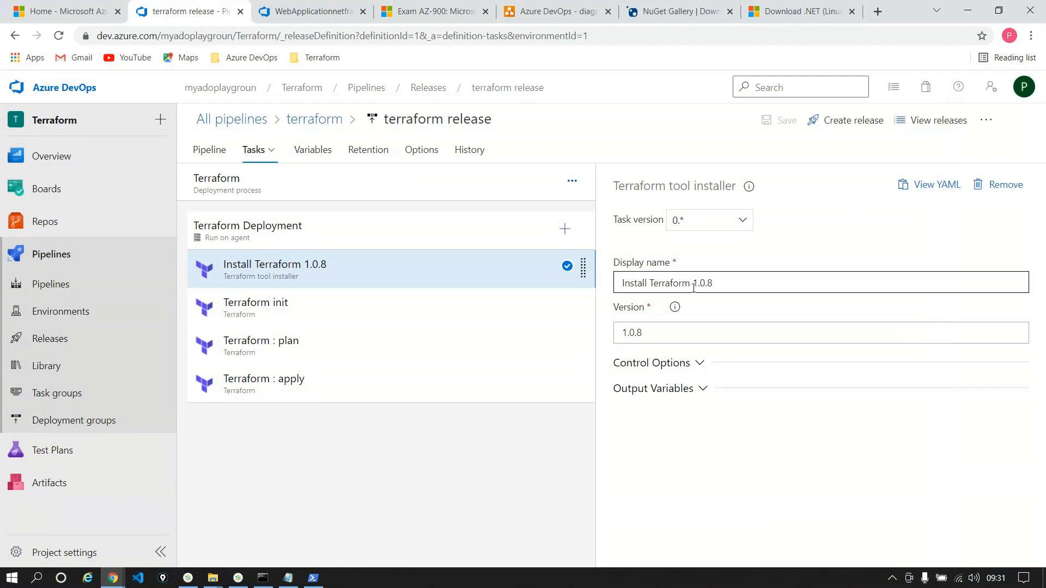
pyautogui.moveTo(693, 285); pyautogui.dragTo(726, 285)
pyautogui.hotkey('alt', 'Tab')
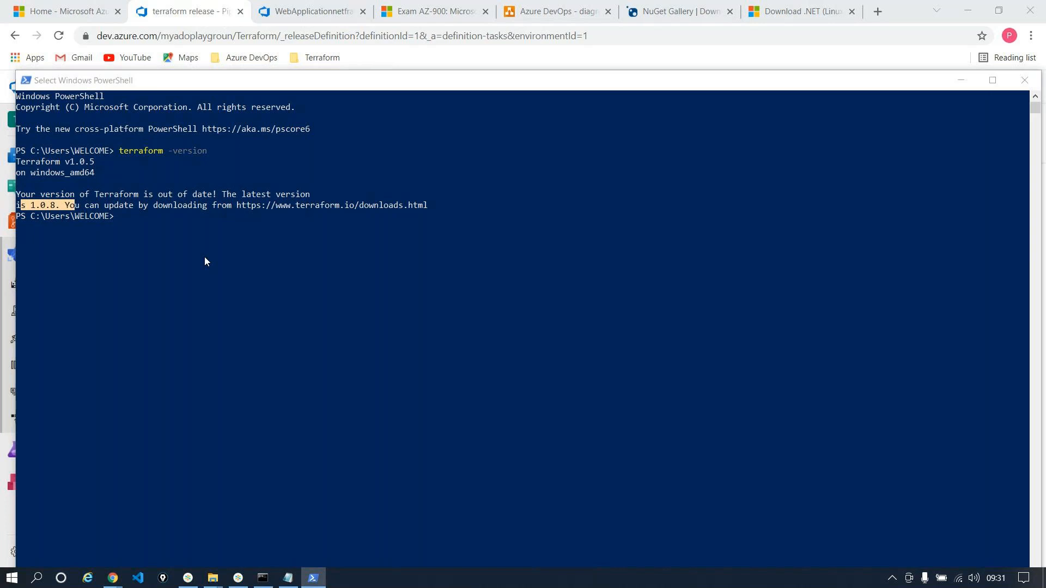
pyautogui.hotkey('alt', 'Tab')
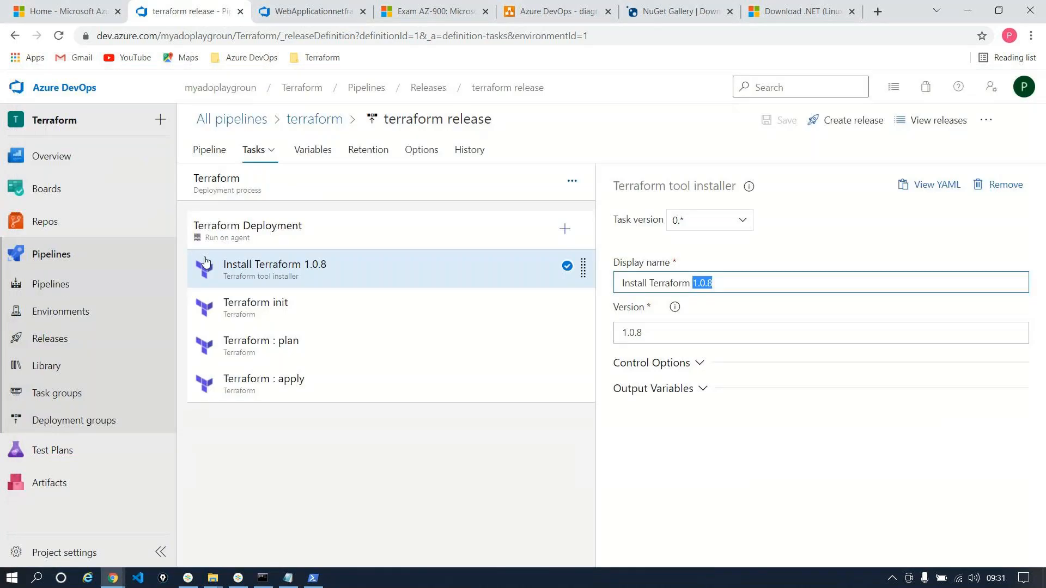
pyautogui.hotkey('alt', 'Tab')
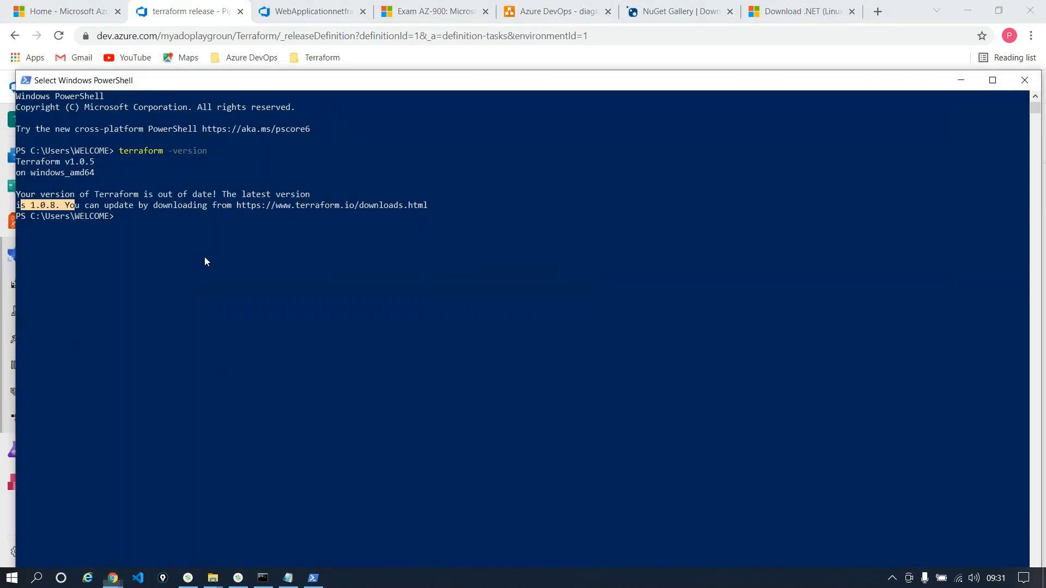
pyautogui.hotkey('alt', 'Tab')
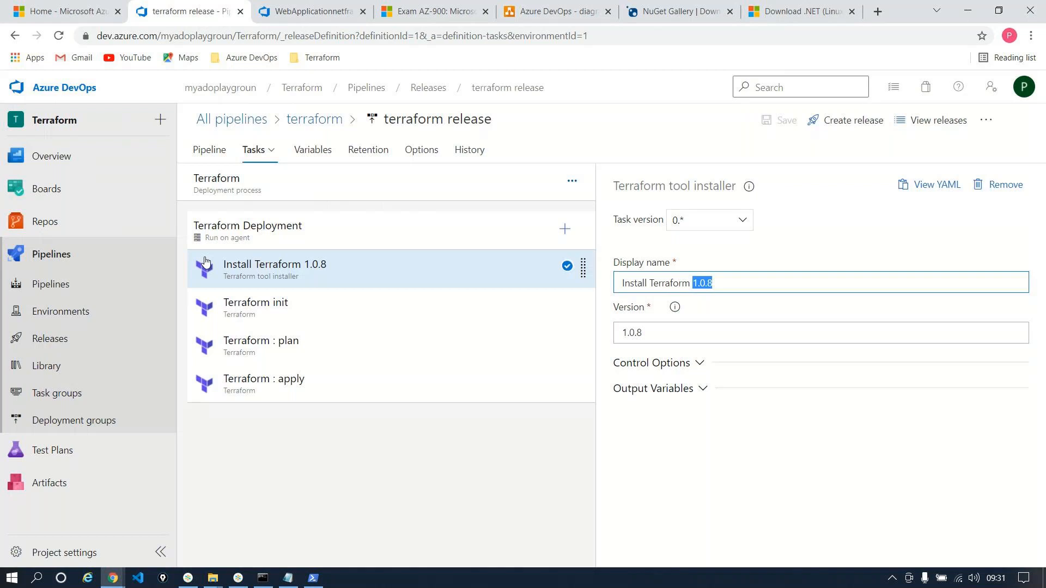
pyautogui.hotkey('alt', 'Tab')
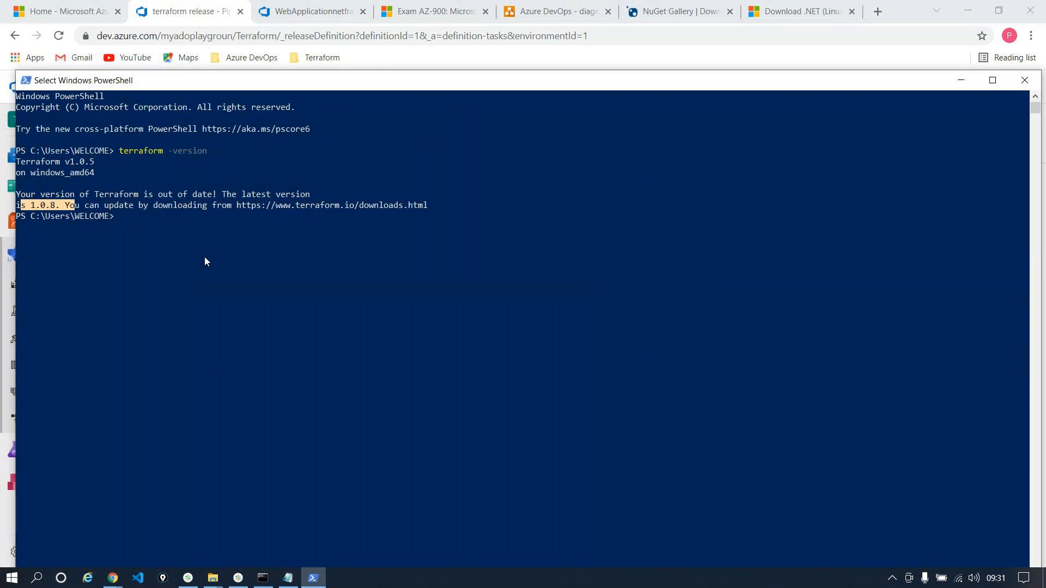
pyautogui.hotkey('alt', 'Tab')
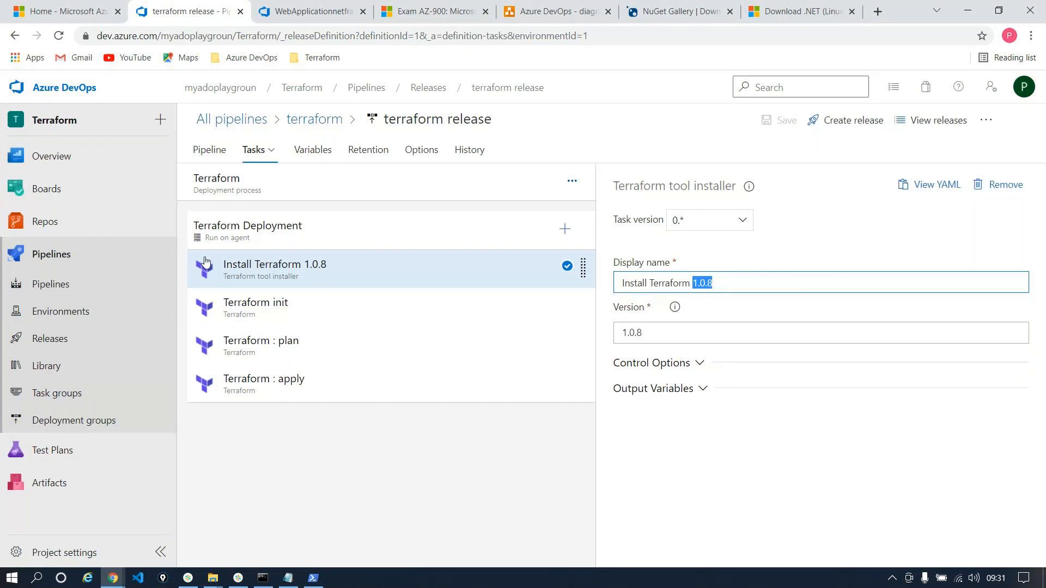
pyautogui.hotkey('alt', 'Tab')
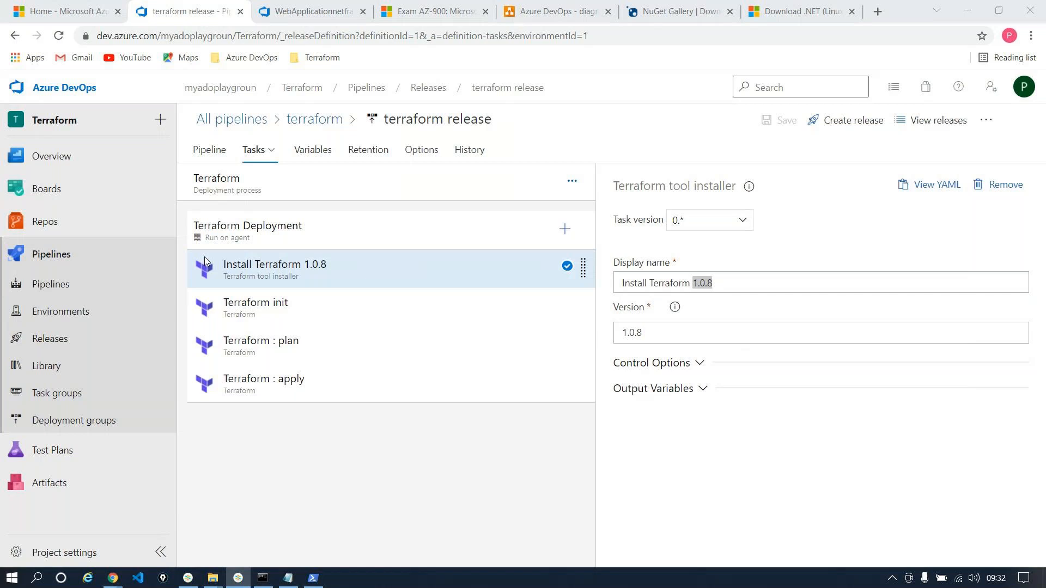
pyautogui.hotkey('alt', 'Tab')
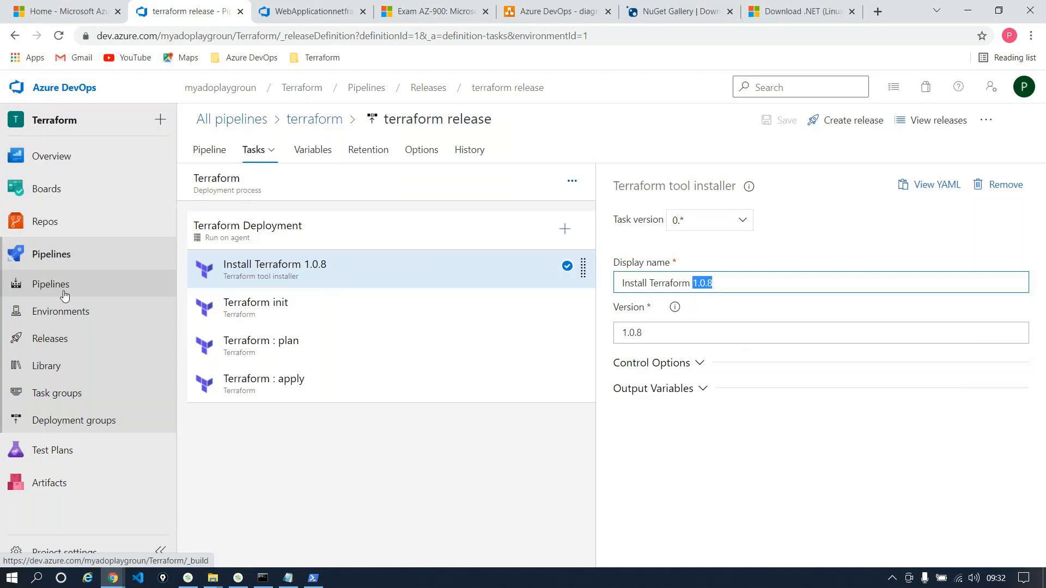
# - Open the netfullframework-CI pipeline from the project's recent pipelines and bring up its definition for editing
pyautogui.press('F10')
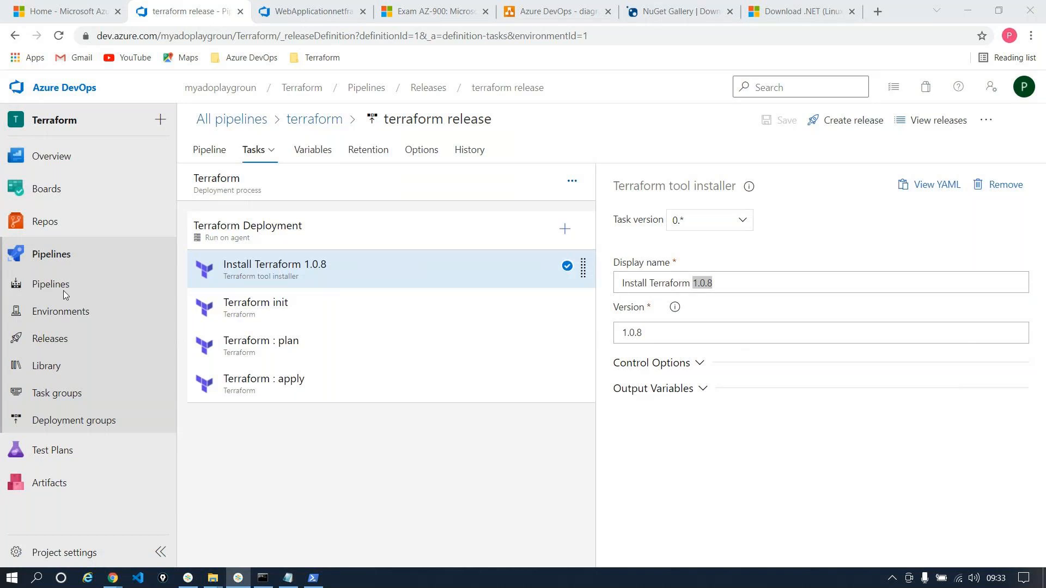
pyautogui.hotkey('alt', 'Tab')
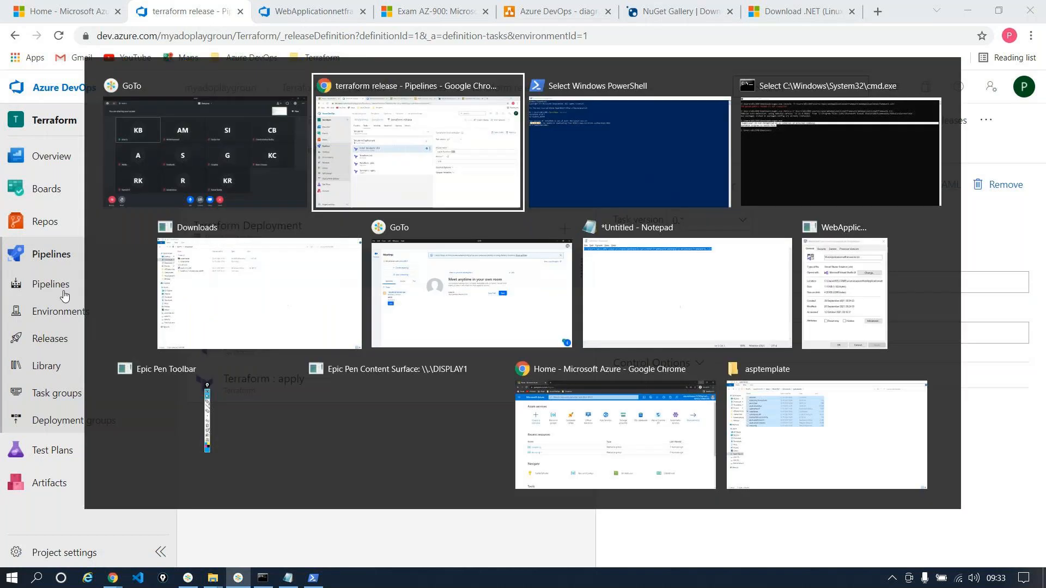
pyautogui.click(55, 255)
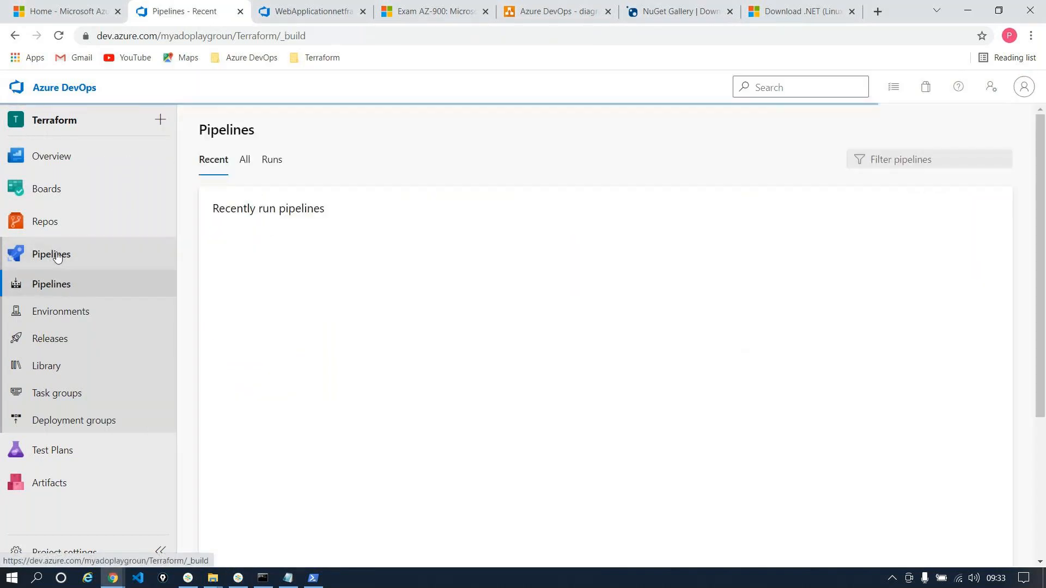
pyautogui.moveTo(54, 222)
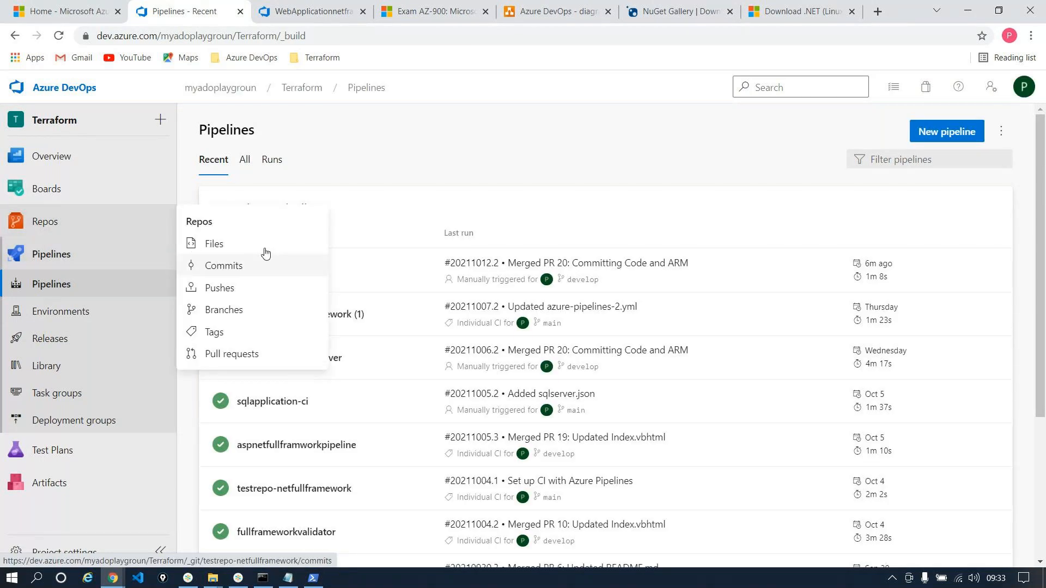
pyautogui.click(355, 275)
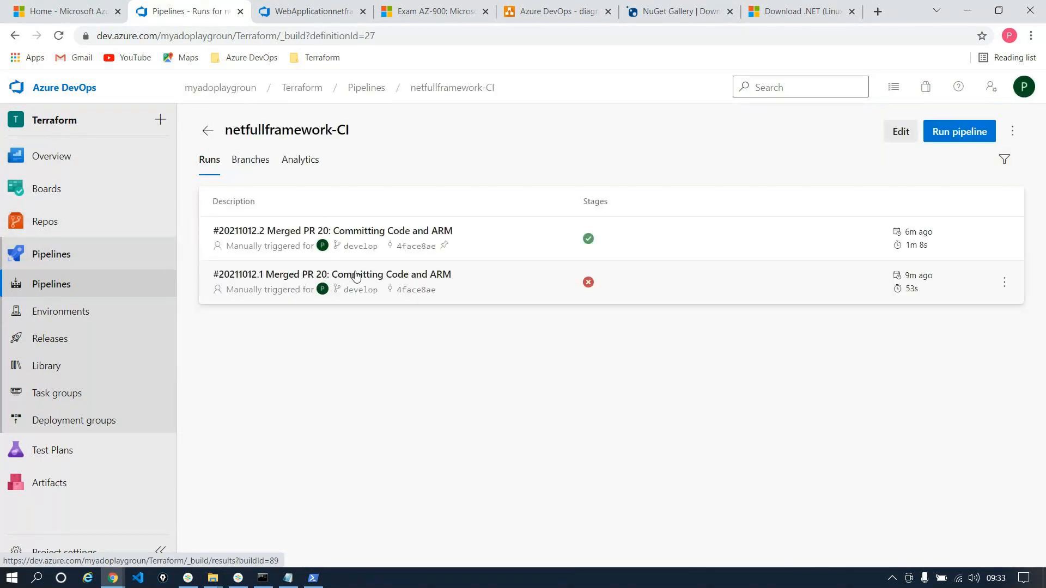
pyautogui.click(901, 131)
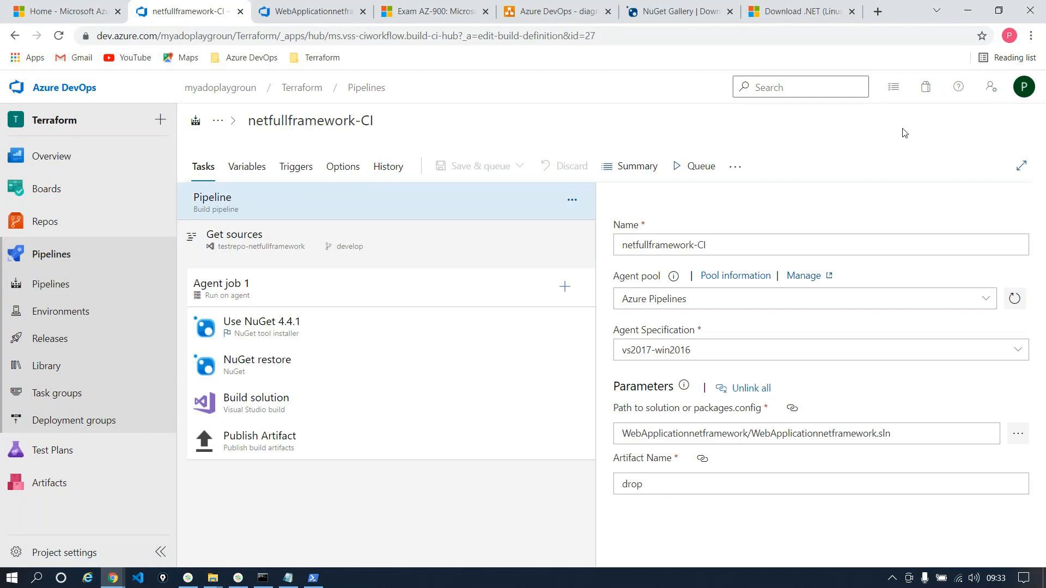
# - Switch to the Azure portal and open the DevOps Starter service by searching for devops
pyautogui.click(95, 12)
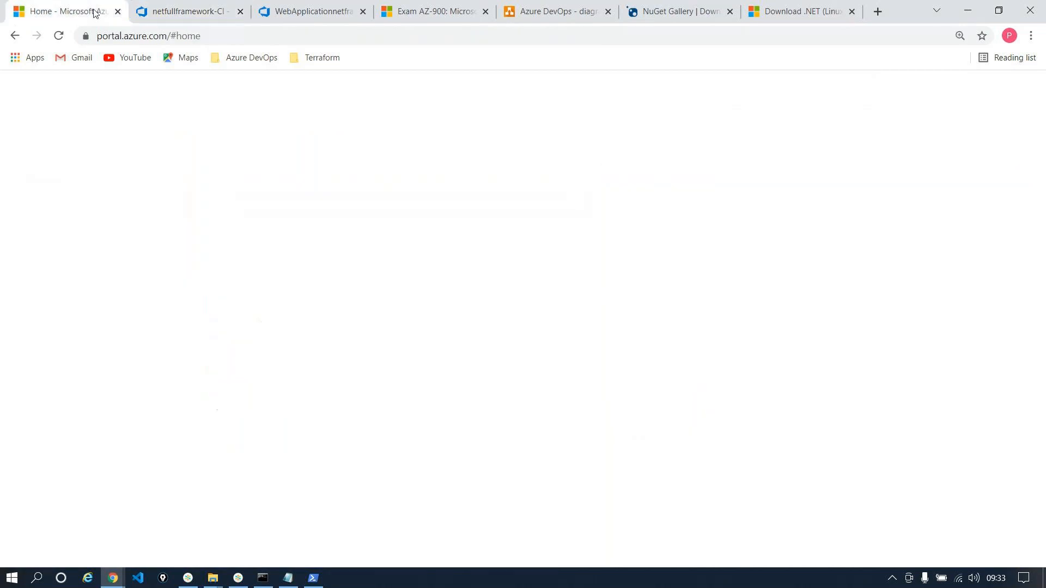
pyautogui.click(368, 87)
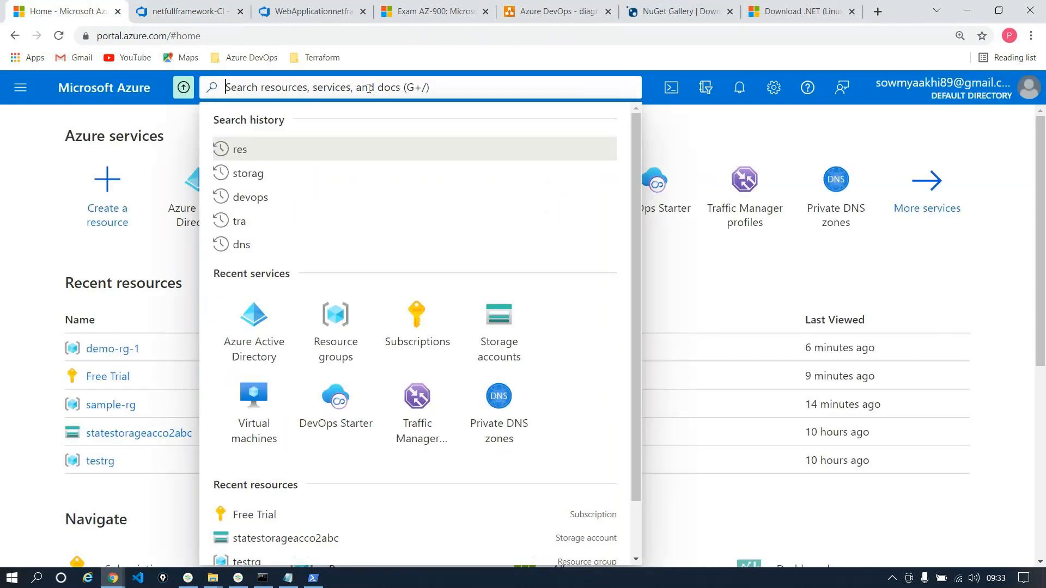
pyautogui.write('devops')
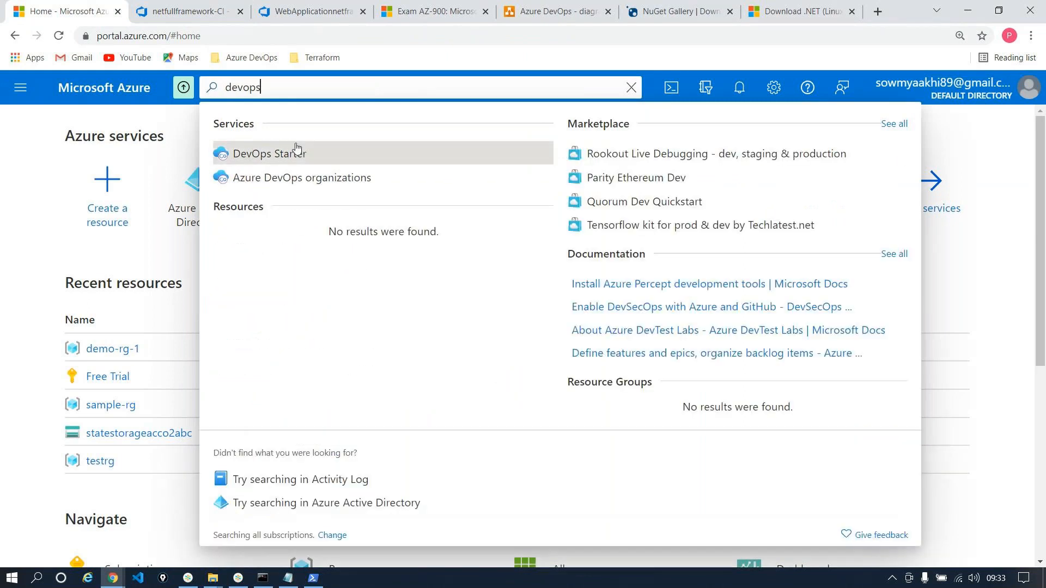
pyautogui.click(296, 152)
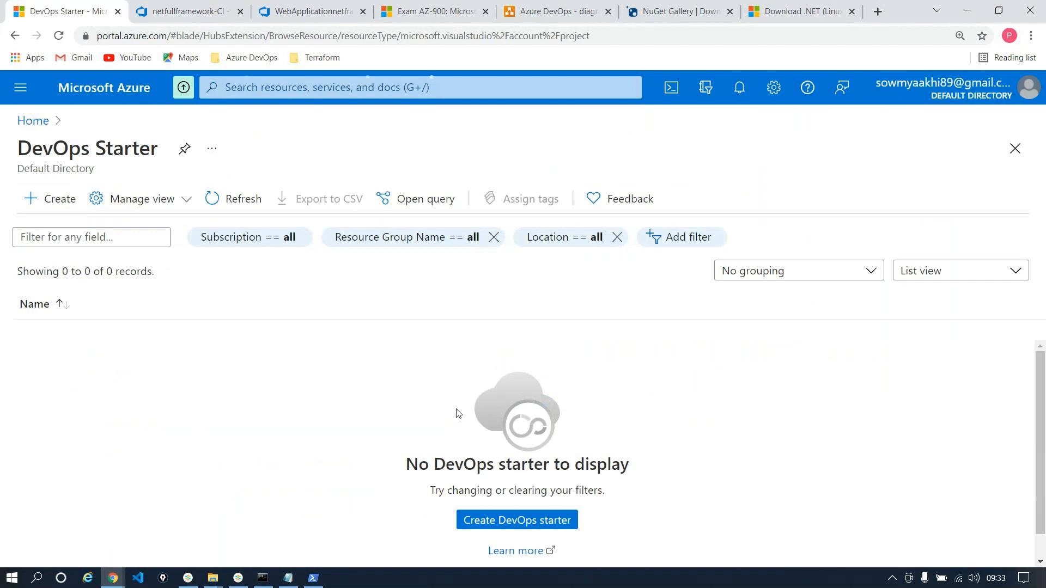
# - Try out creating a DevOps Starter with Java, Spring and Windows Web App, and return to the DevOps Starter list
pyautogui.click(49, 198)
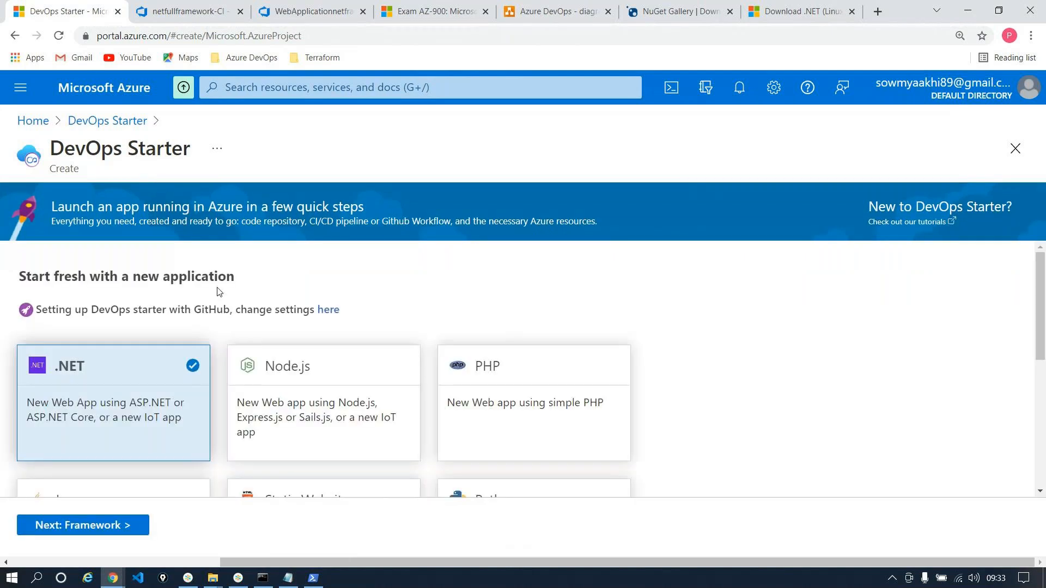
pyautogui.scroll(-3, 217, 291)
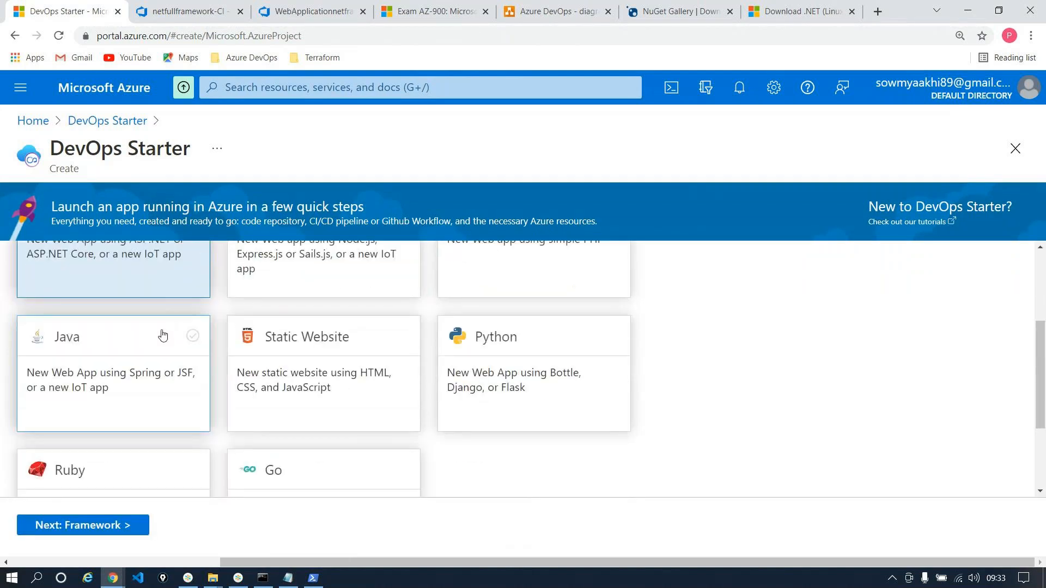
pyautogui.click(162, 335)
pyautogui.click(116, 525)
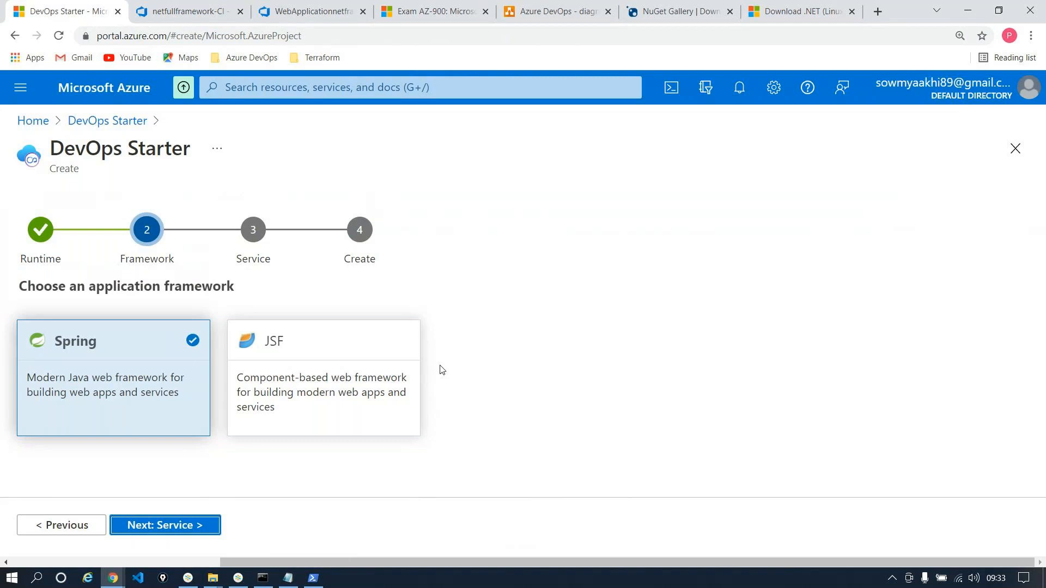
pyautogui.click(179, 528)
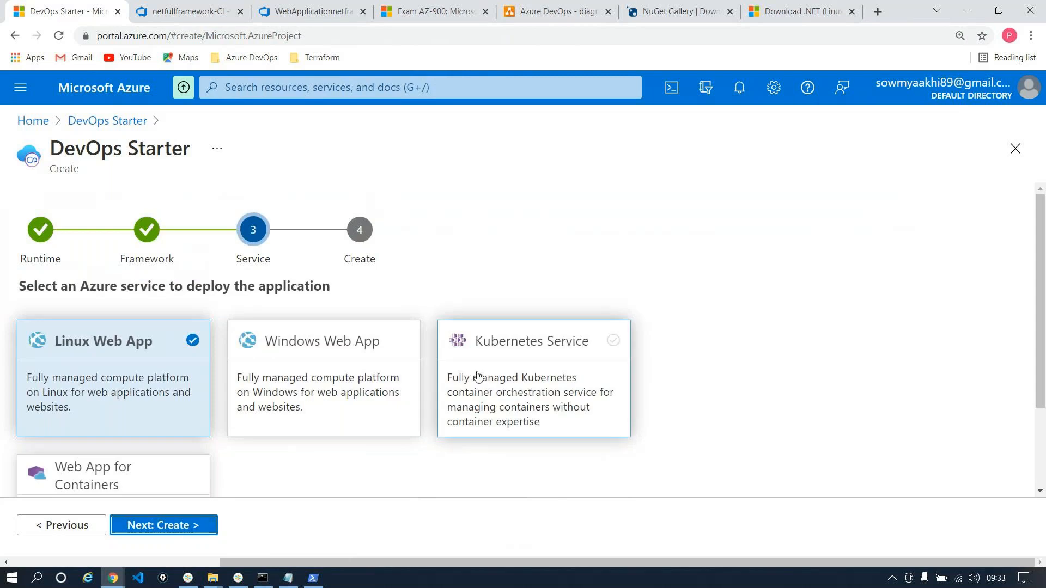
pyautogui.click(398, 360)
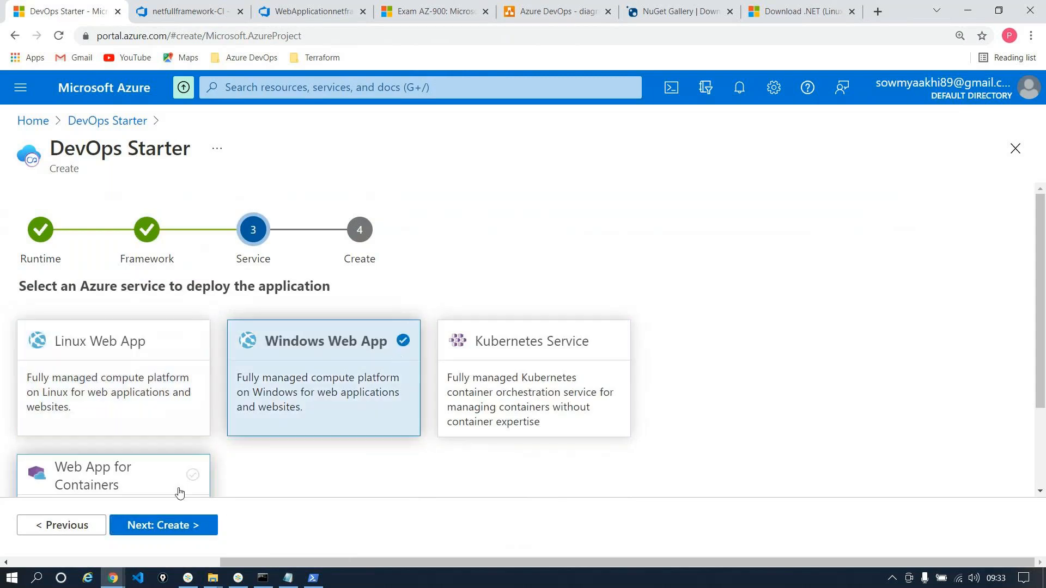
pyautogui.click(171, 524)
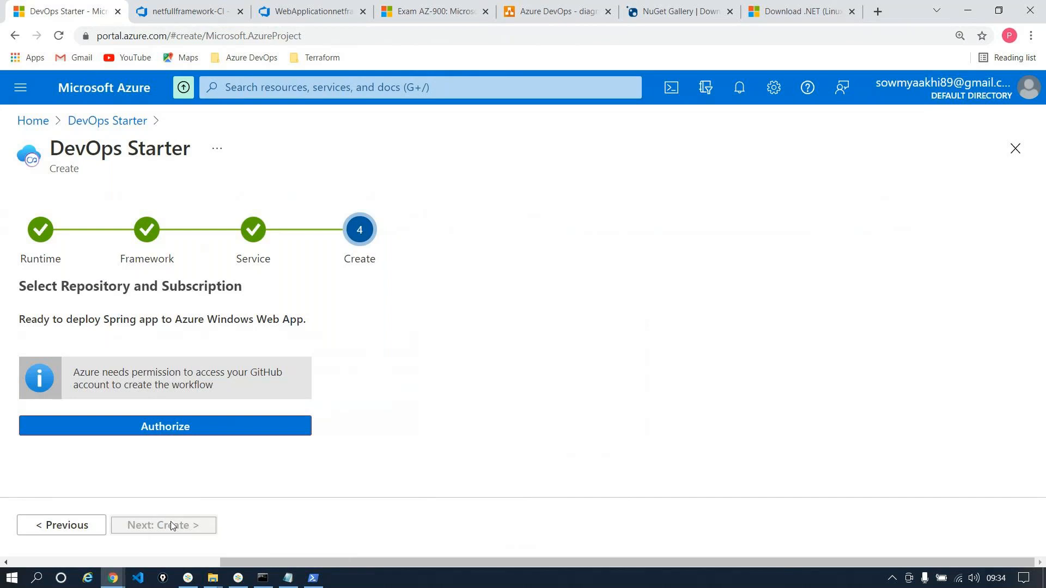
pyautogui.hotkey('alt', 'Tab')
pyautogui.click(171, 521)
pyautogui.click(126, 128)
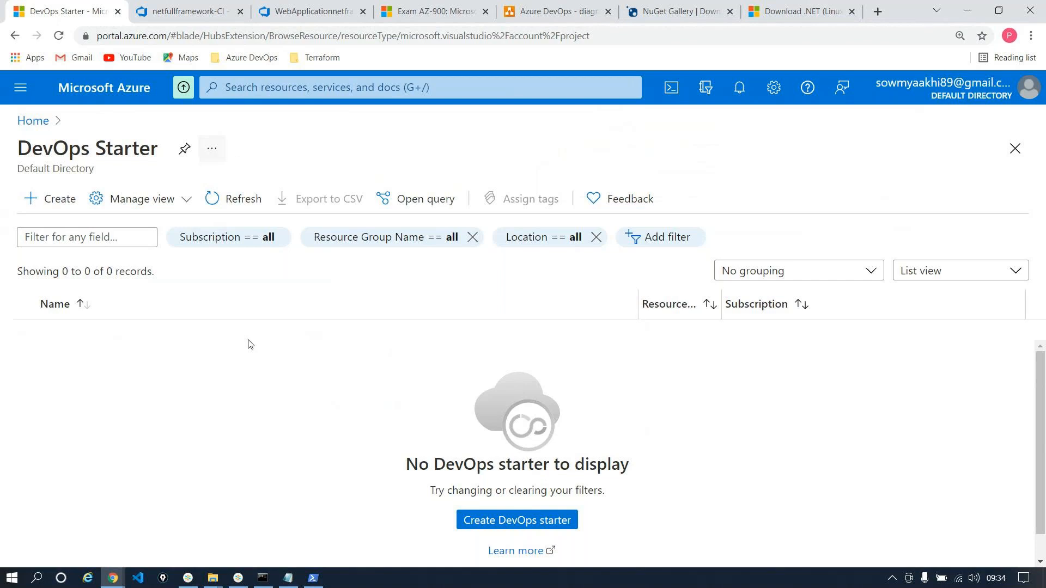
# - Open the Free Trial subscription from the portal home and start a new support request for it
pyautogui.click(238, 579)
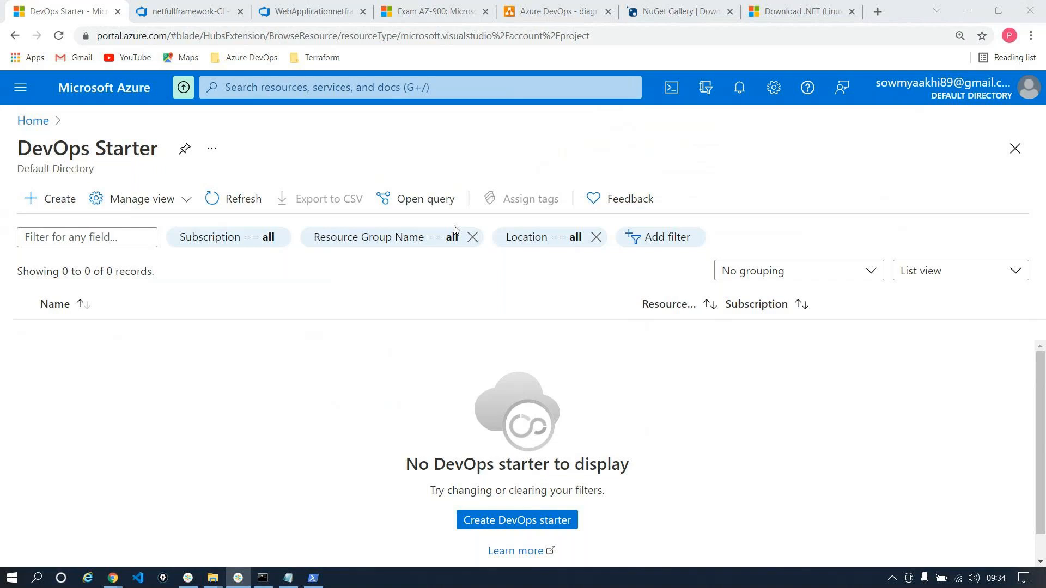
pyautogui.click(28, 121)
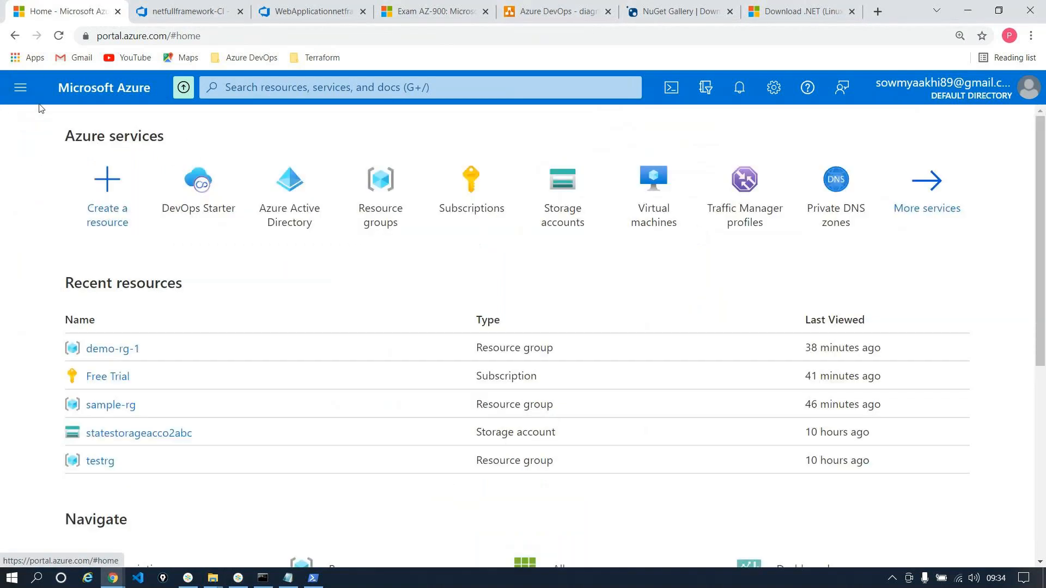
pyautogui.click(471, 188)
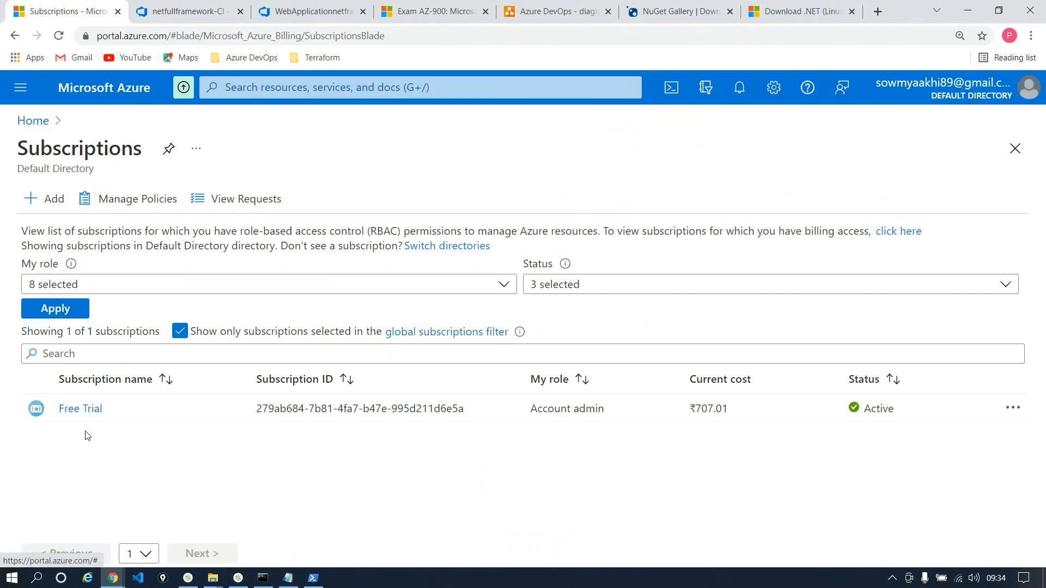
pyautogui.click(79, 410)
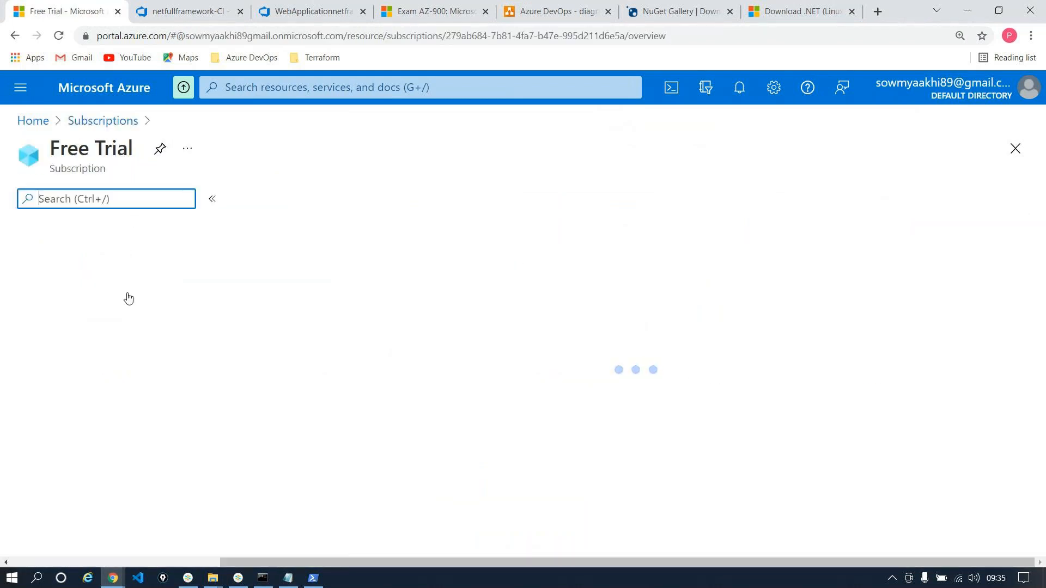
pyautogui.scroll(-8, 128, 296)
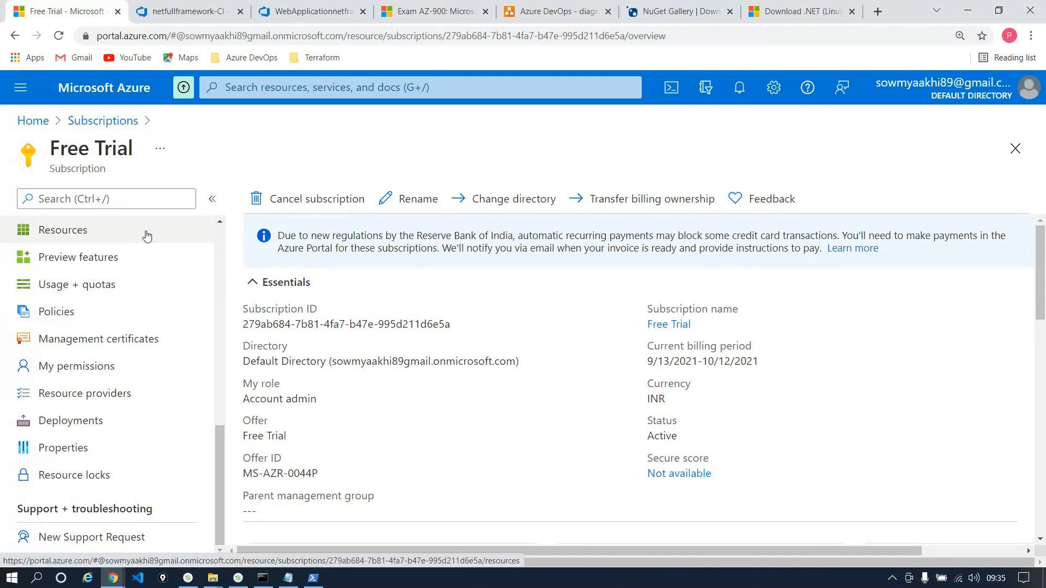
pyautogui.click(125, 543)
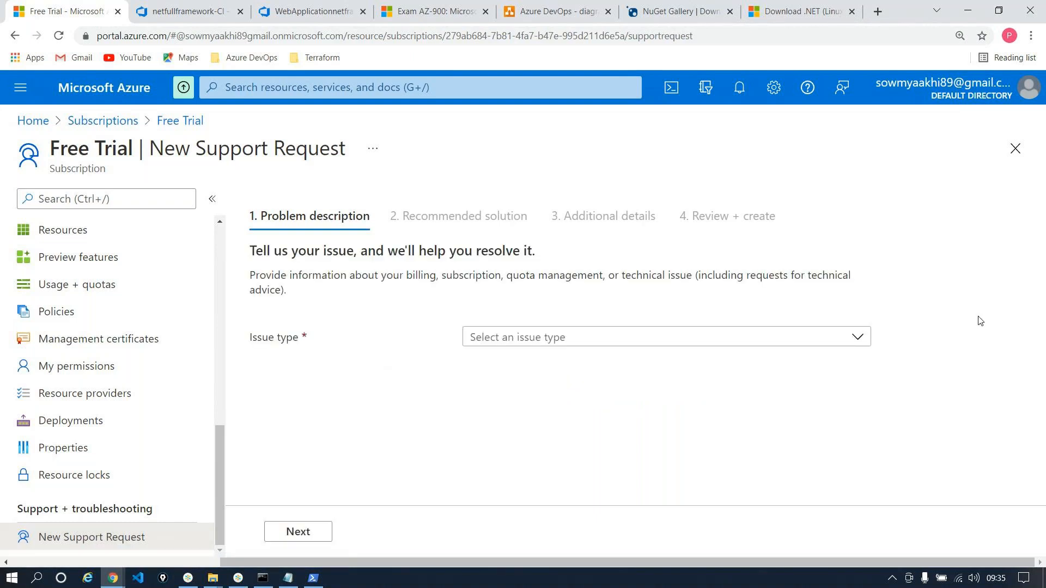
# - Set the support request's issue type to Technical and search the service types for devops
pyautogui.click(858, 339)
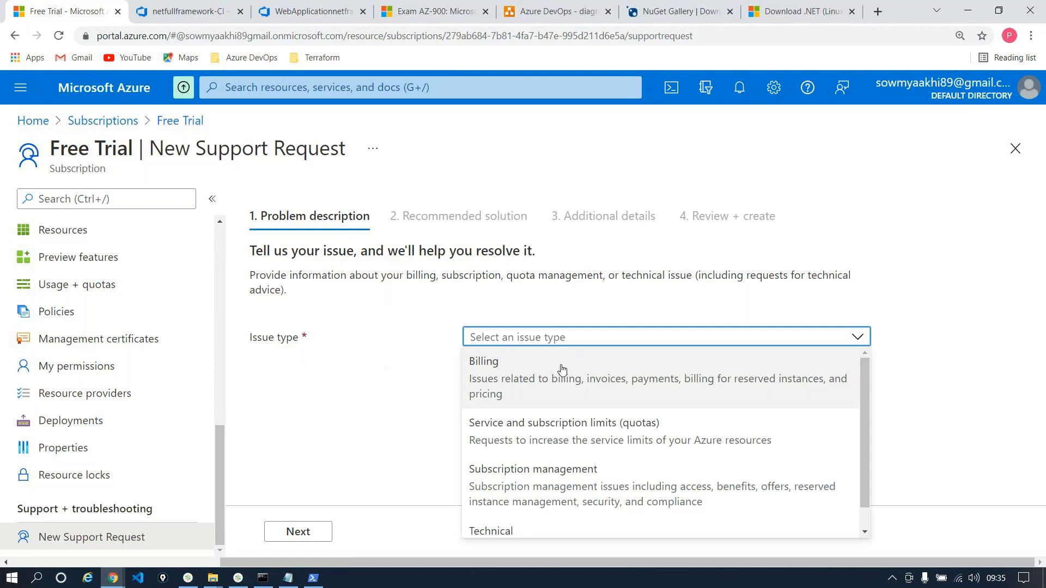
pyautogui.scroll(-1, 551, 454)
pyautogui.click(523, 525)
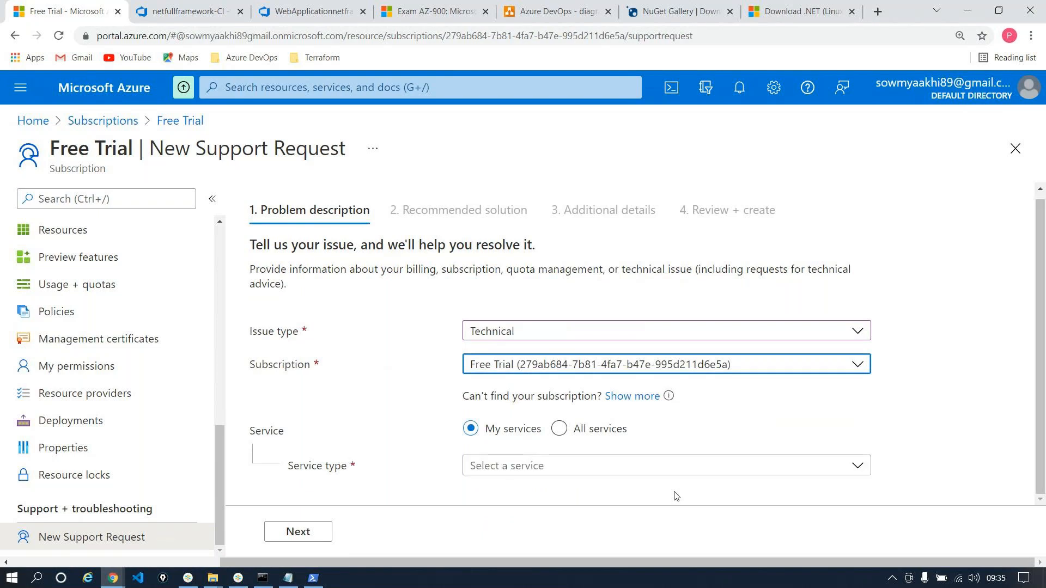
pyautogui.click(669, 467)
pyautogui.write('devops')
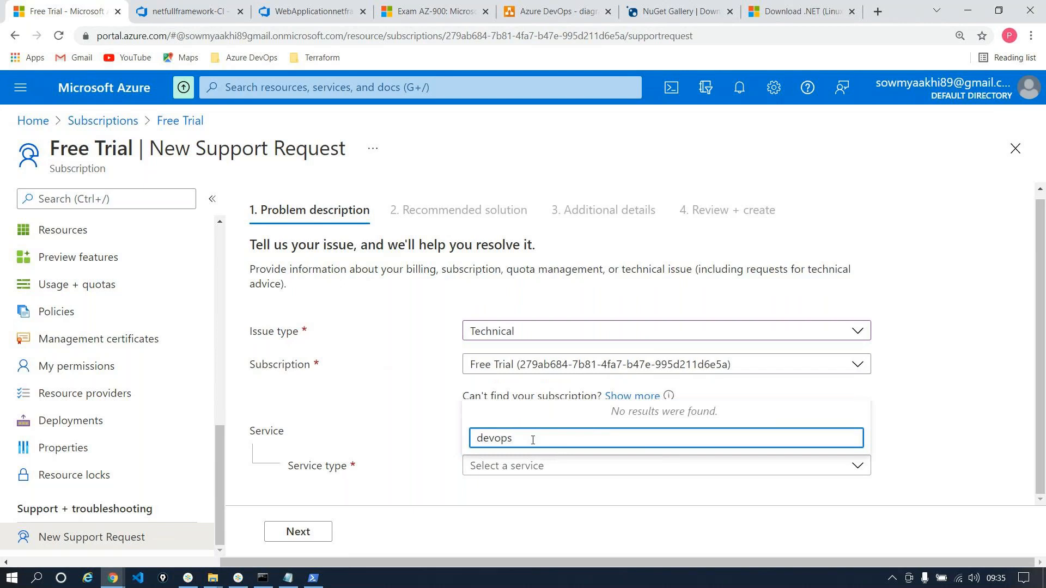
# - Replace the service type search term with azure
pyautogui.press('BackSpace')
pyautogui.press('BackSpace')
pyautogui.press('BackSpace')
pyautogui.press('BackSpace')
pyautogui.press('BackSpace')
pyautogui.press('BackSpace')
pyautogui.write('azv')
pyautogui.press('BackSpace')
pyautogui.write('ure')
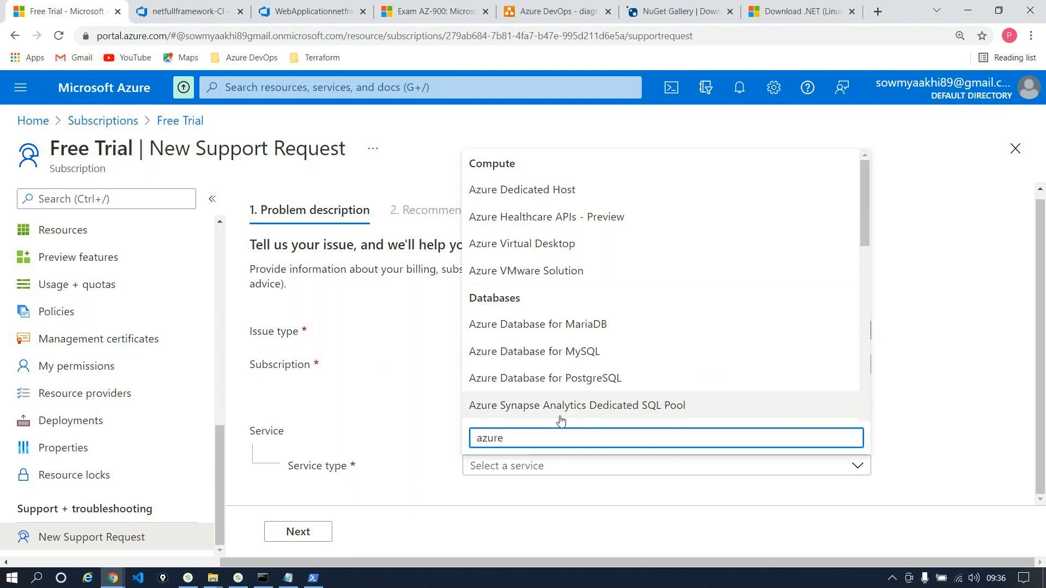
# - Look through the matching service types for an Azure DevOps entry
pyautogui.scroll(-3, 562, 421)
pyautogui.scroll(-2, 561, 421)
pyautogui.scroll(-2, 561, 422)
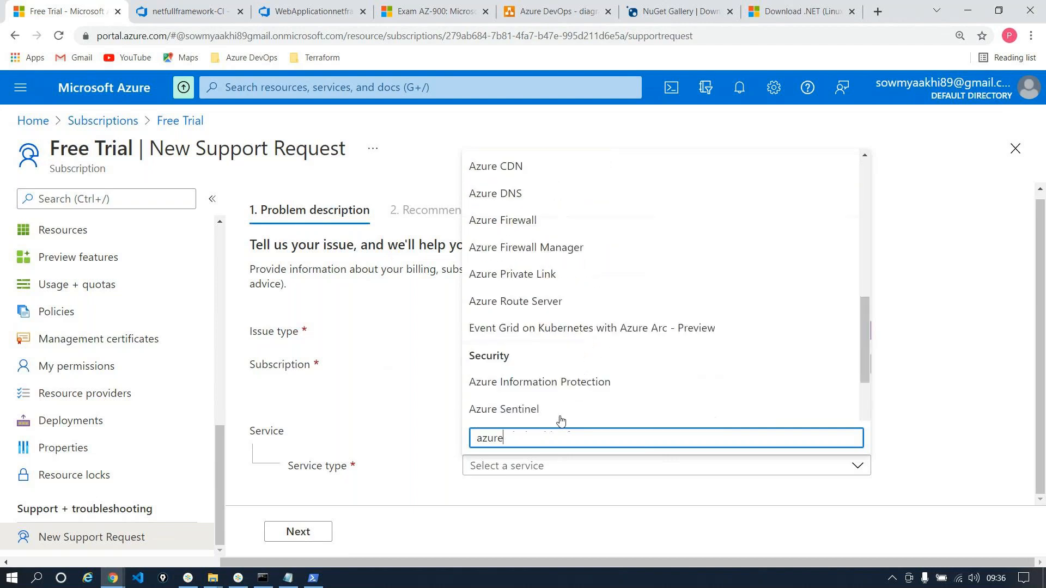
pyautogui.scroll(-2, 561, 421)
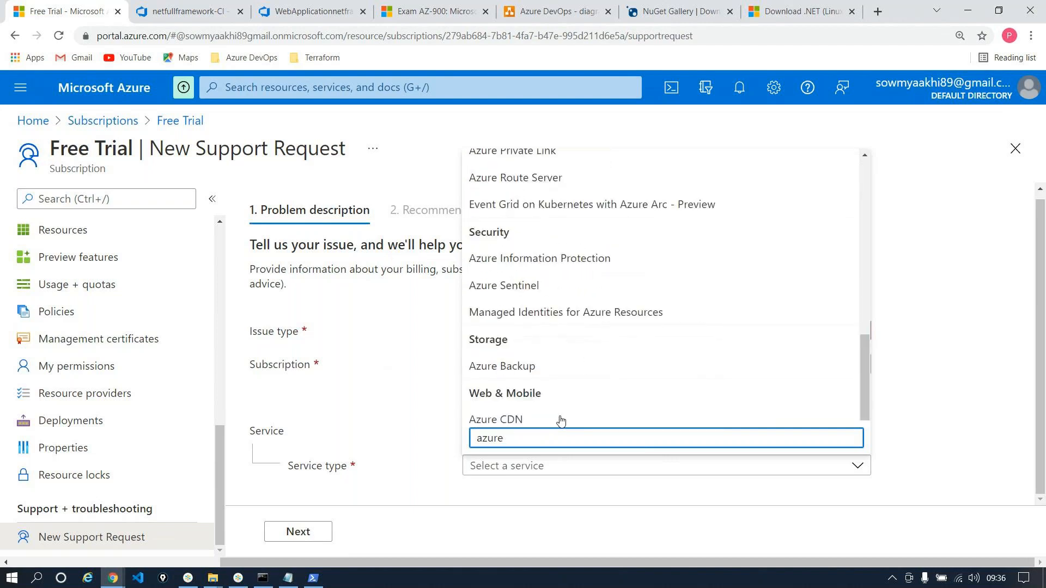
pyautogui.doubleClick(533, 442)
pyautogui.scroll(8, 542, 323)
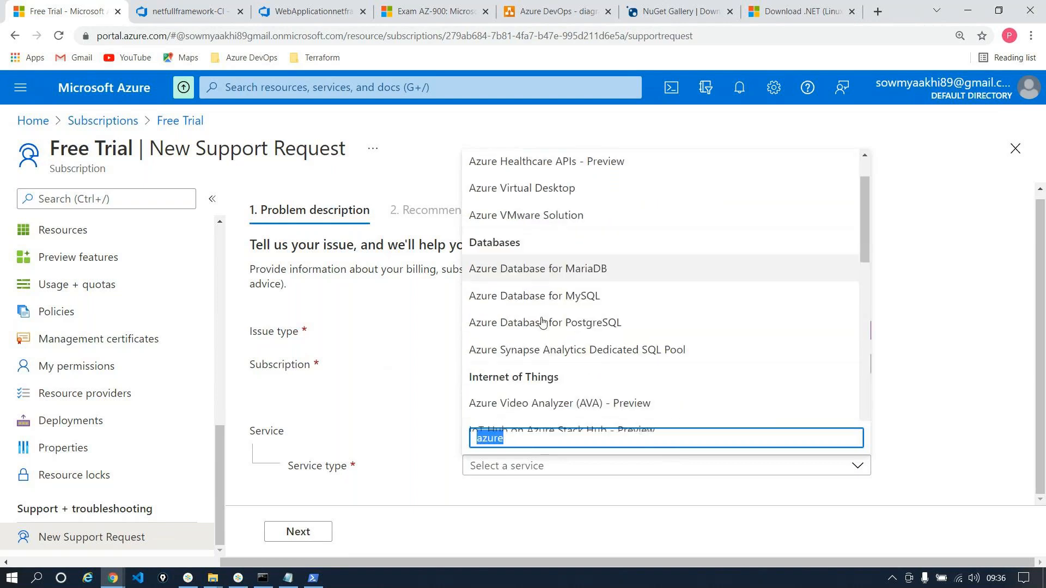
pyautogui.scroll(-3, 543, 322)
pyautogui.scroll(-5, 542, 321)
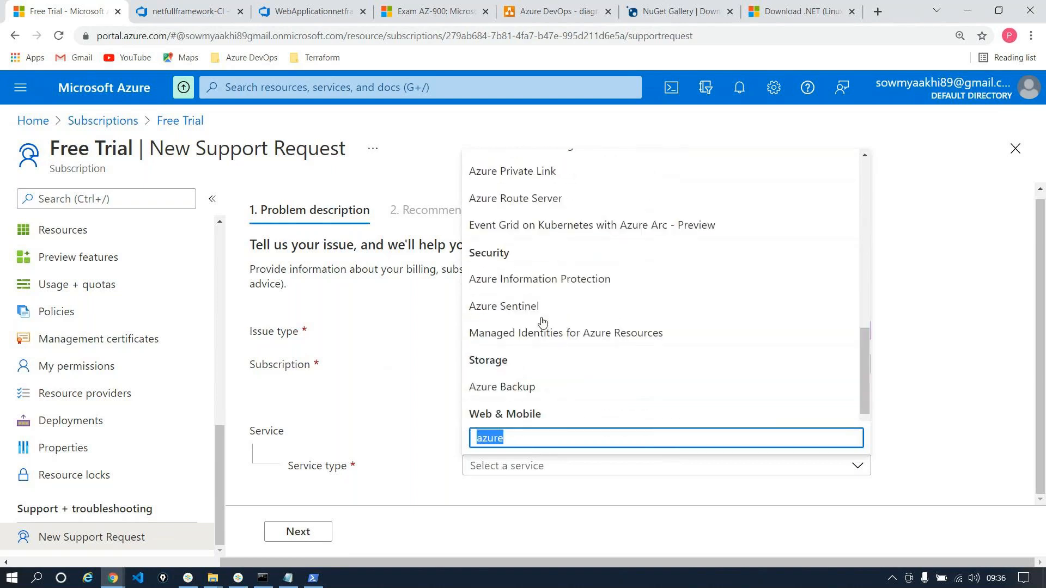
pyautogui.scroll(-1, 543, 321)
pyautogui.scroll(1, 542, 320)
pyautogui.scroll(-1, 542, 320)
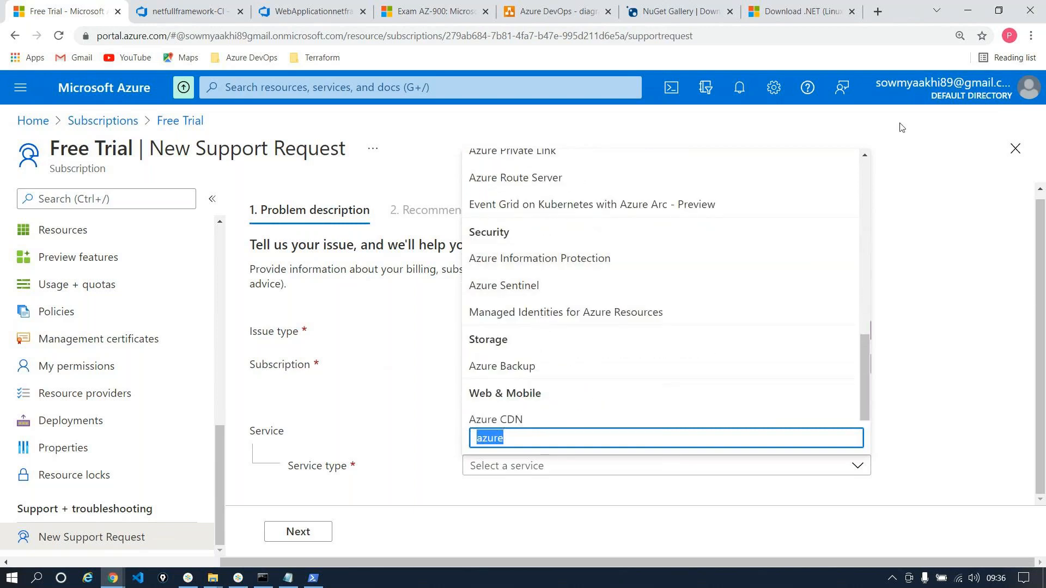
# - Switch the portal to the other signed-in account, discarding the unsaved support request
pyautogui.click(938, 90)
pyautogui.click(931, 265)
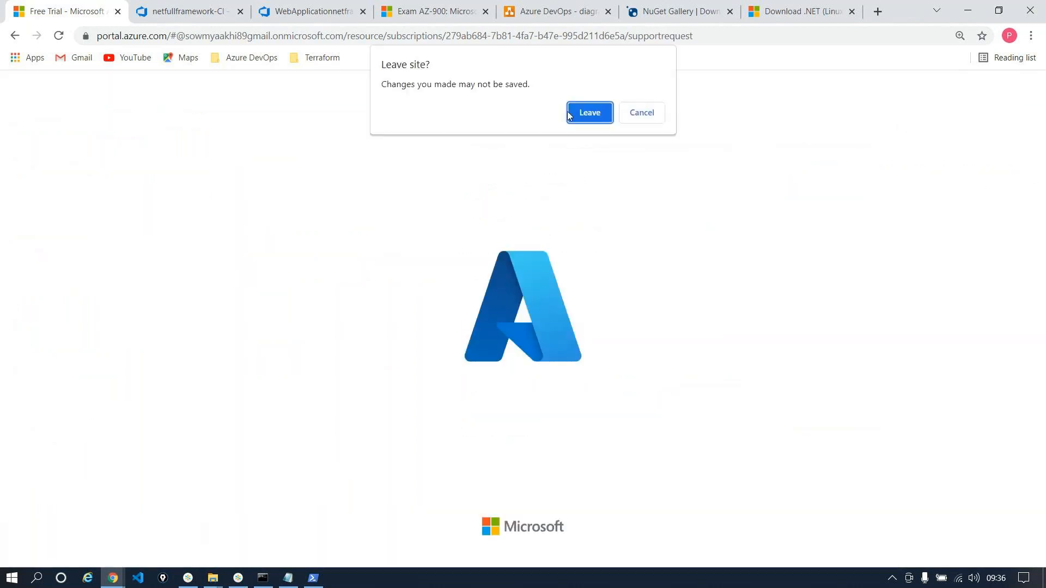
pyautogui.click(575, 112)
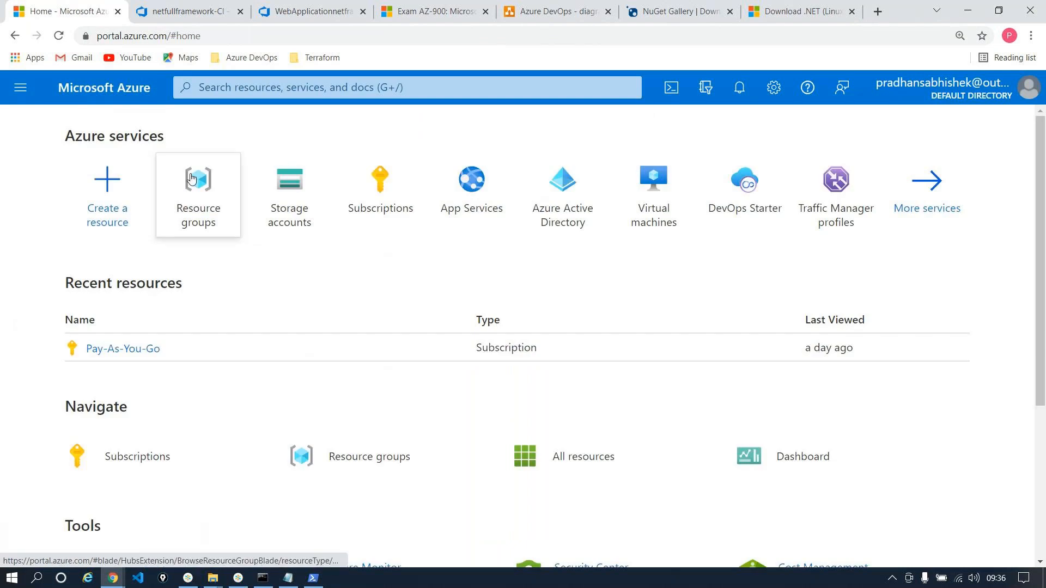
# - Open the Pay-As-You-Go subscription and start a new support request for it
pyautogui.click(380, 197)
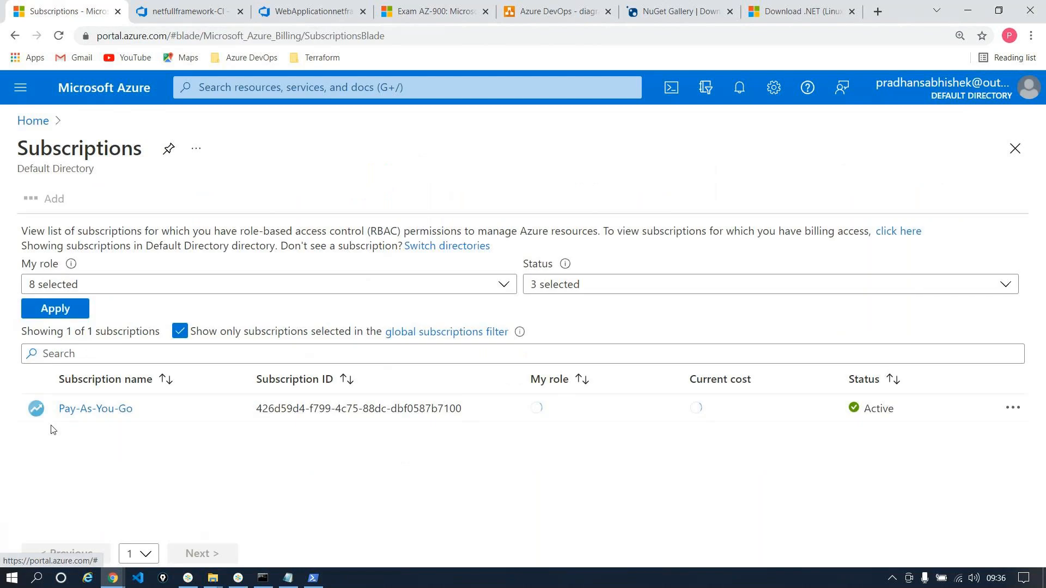
pyautogui.click(92, 409)
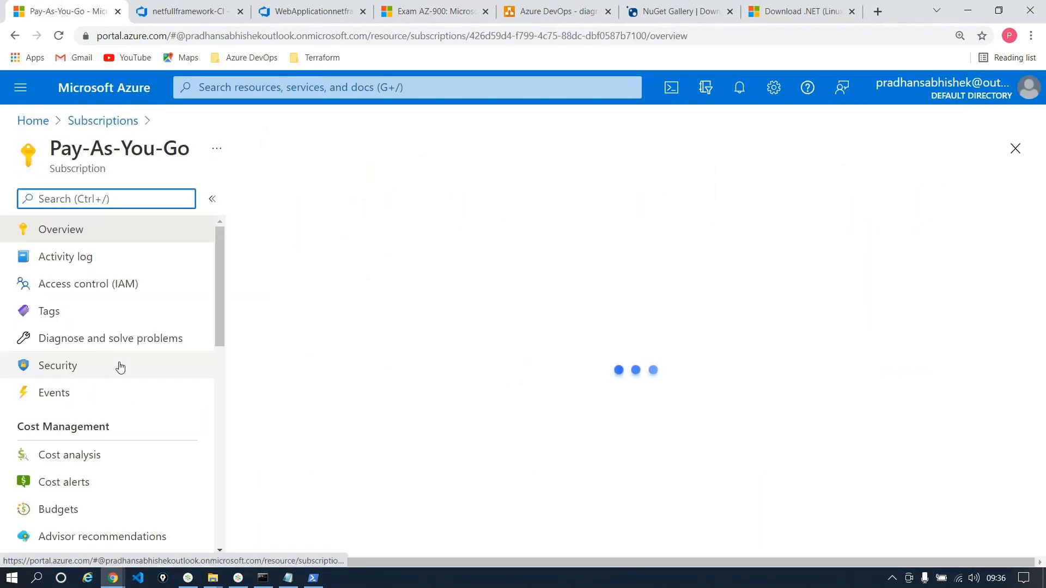
pyautogui.scroll(-10, 119, 366)
pyautogui.click(92, 538)
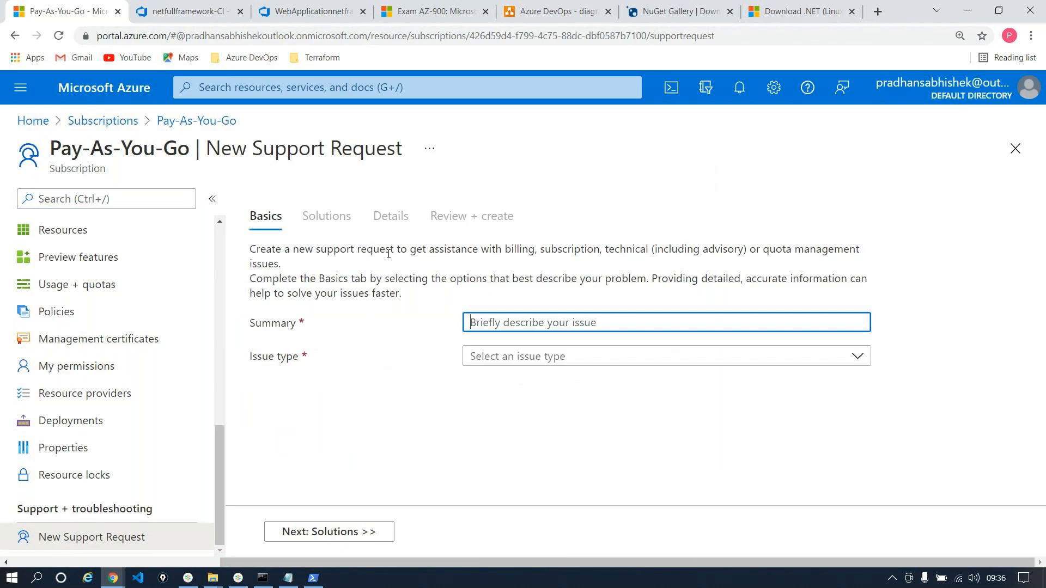
# - Enter test as the support request's summary and set its issue type to Technical
pyautogui.click(600, 323)
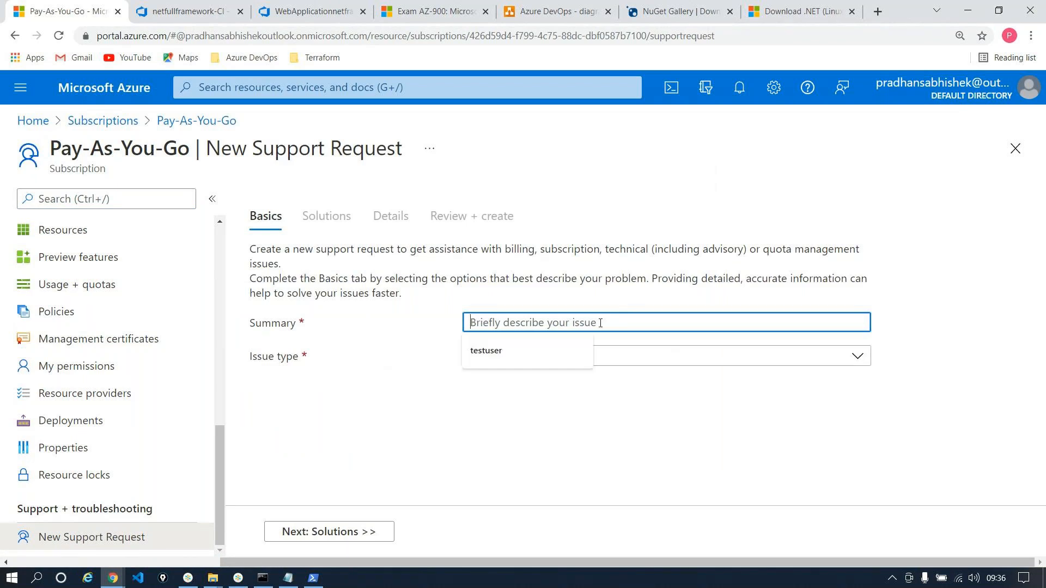
pyautogui.write('test')
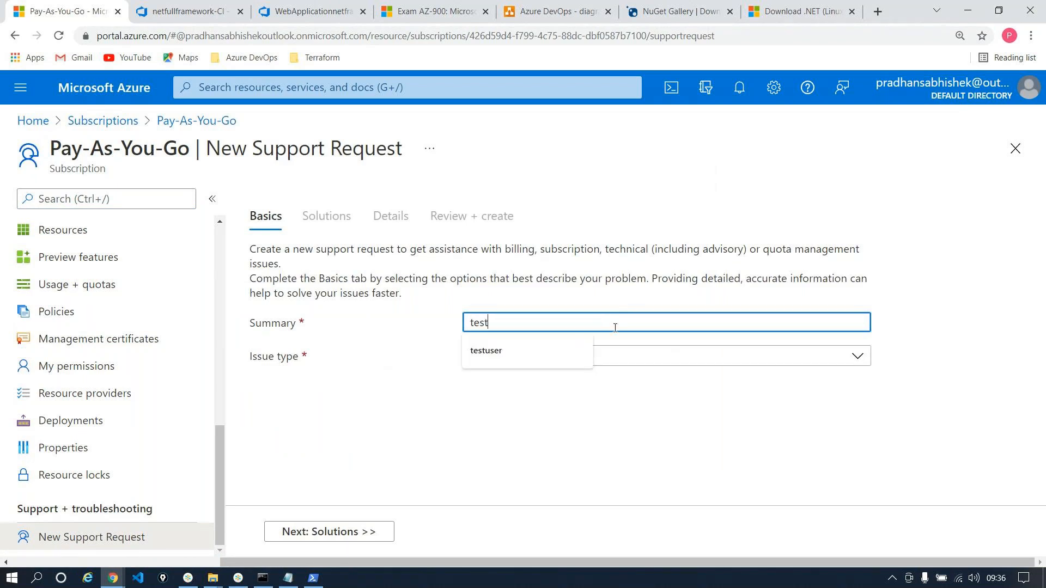
pyautogui.click(654, 355)
pyautogui.click(582, 327)
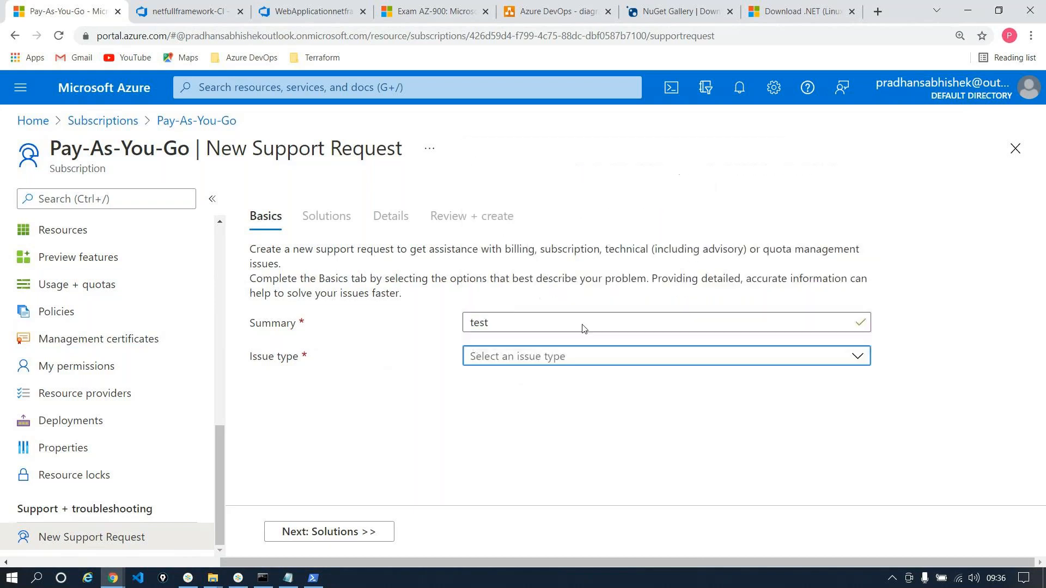
pyautogui.scroll(-1, 568, 341)
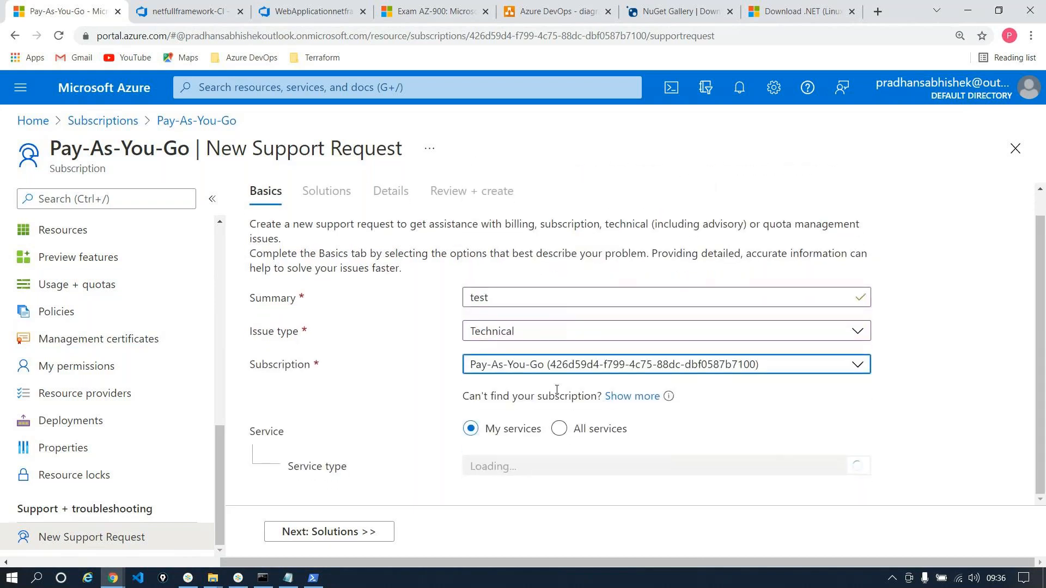
# - Choose Azure DevOps Services from all services as the support request's service type
pyautogui.click(560, 429)
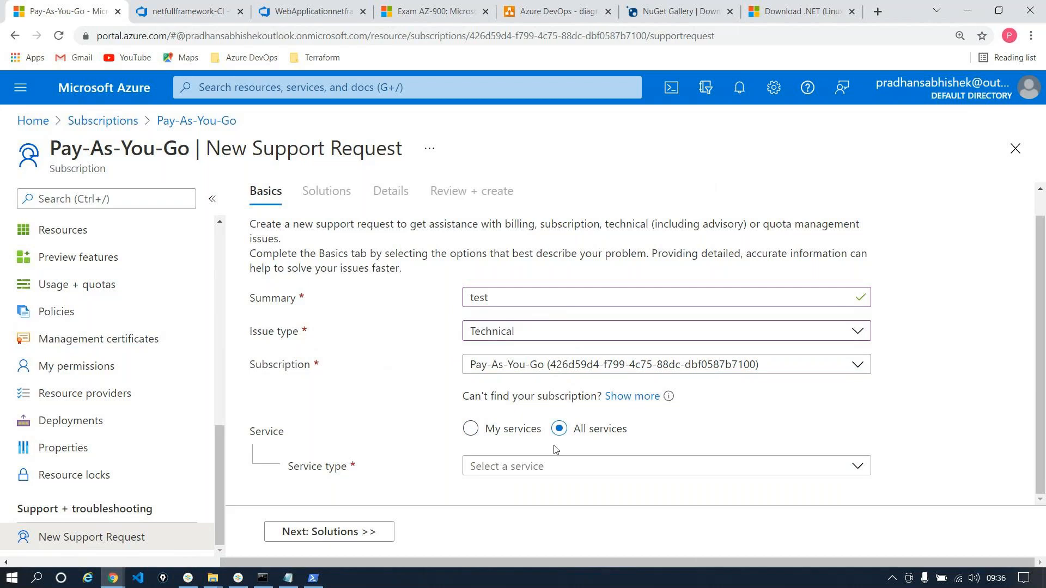
pyautogui.click(537, 467)
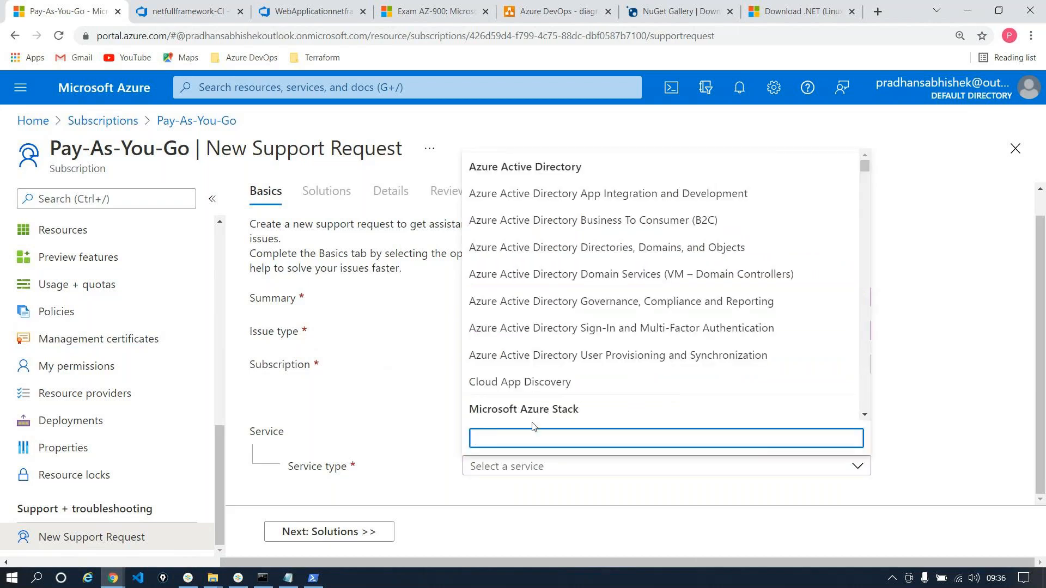
pyautogui.write('devops')
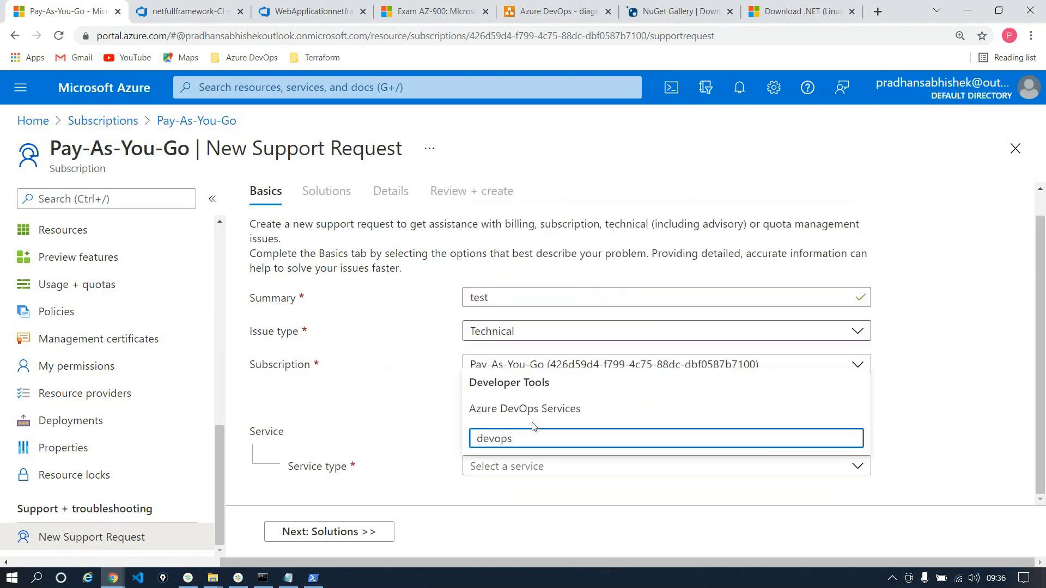
pyautogui.click(525, 412)
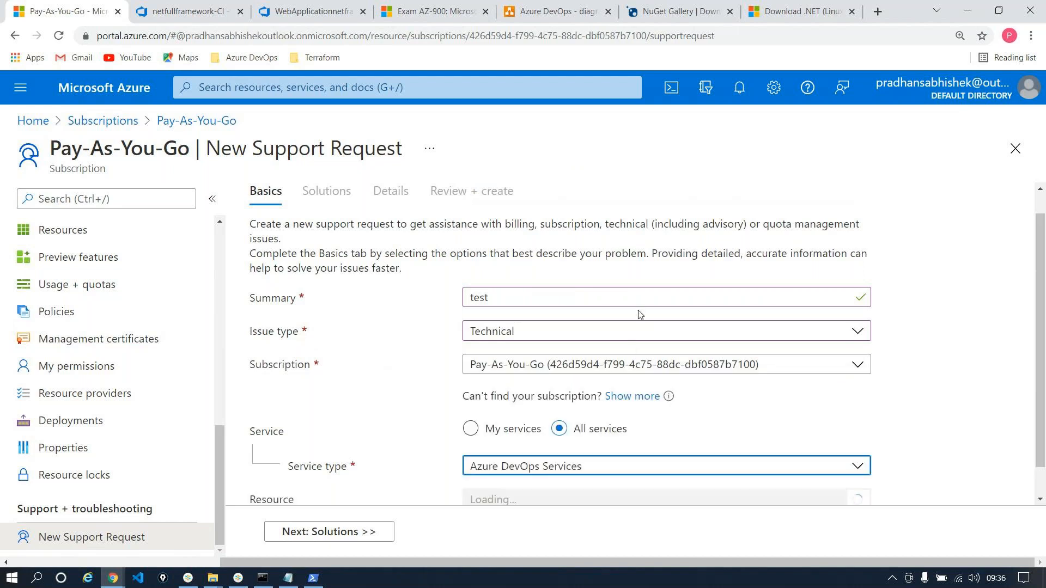
# - Set the problem type to Pipelines - Building and testing your application and the subtype to CI, PR, or scheduled triggers
pyautogui.scroll(-1, 639, 311)
pyautogui.click(658, 468)
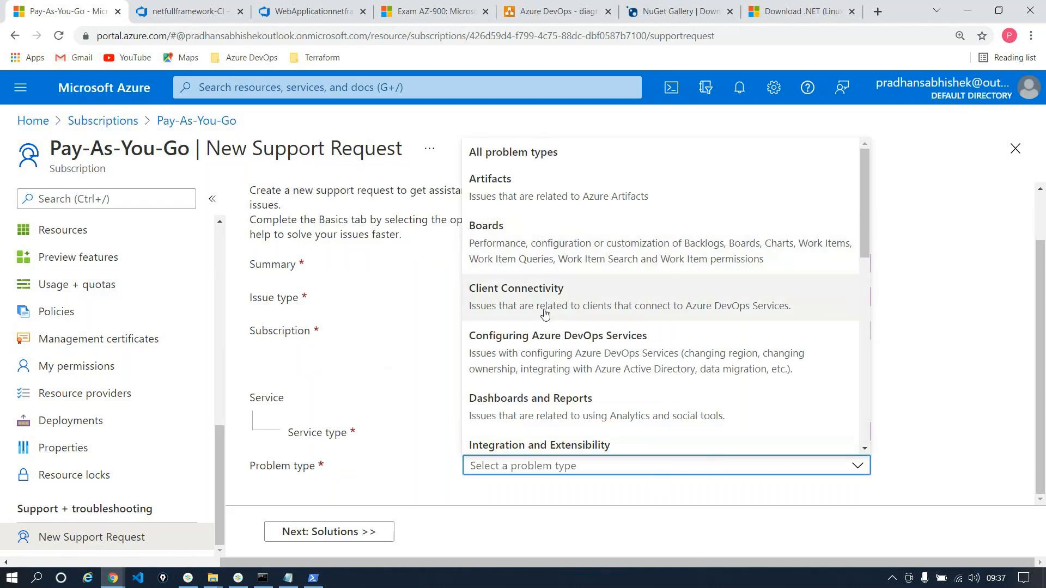
pyautogui.scroll(-1, 545, 305)
pyautogui.scroll(-3, 545, 315)
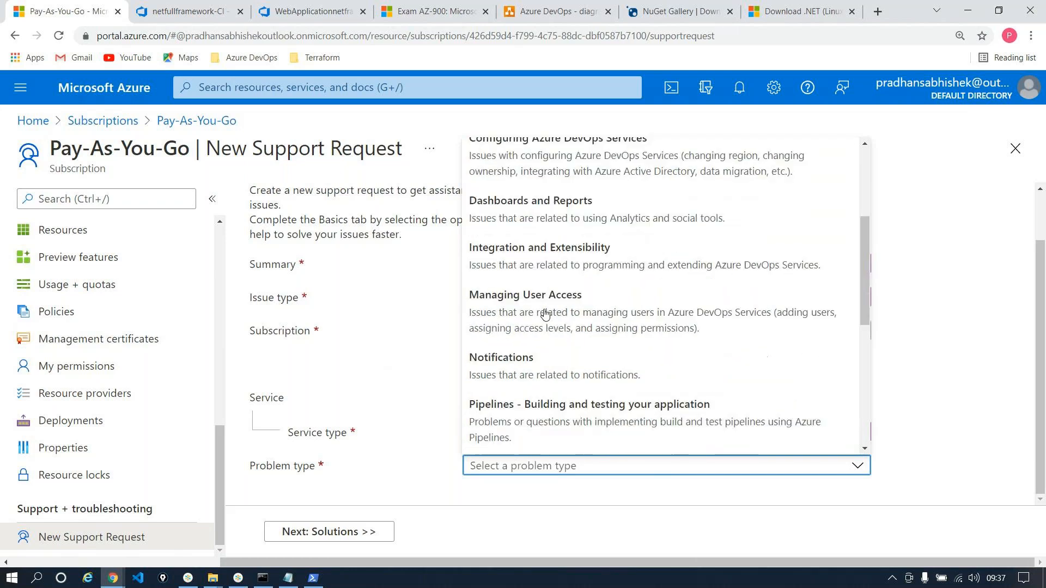
pyautogui.scroll(-1, 545, 314)
pyautogui.click(558, 292)
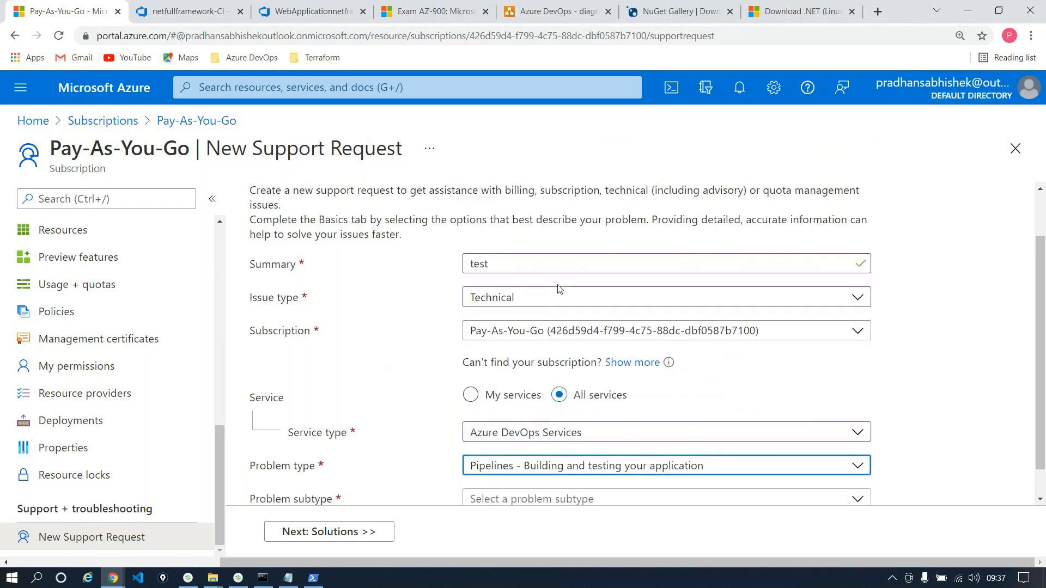
pyautogui.scroll(-1, 625, 361)
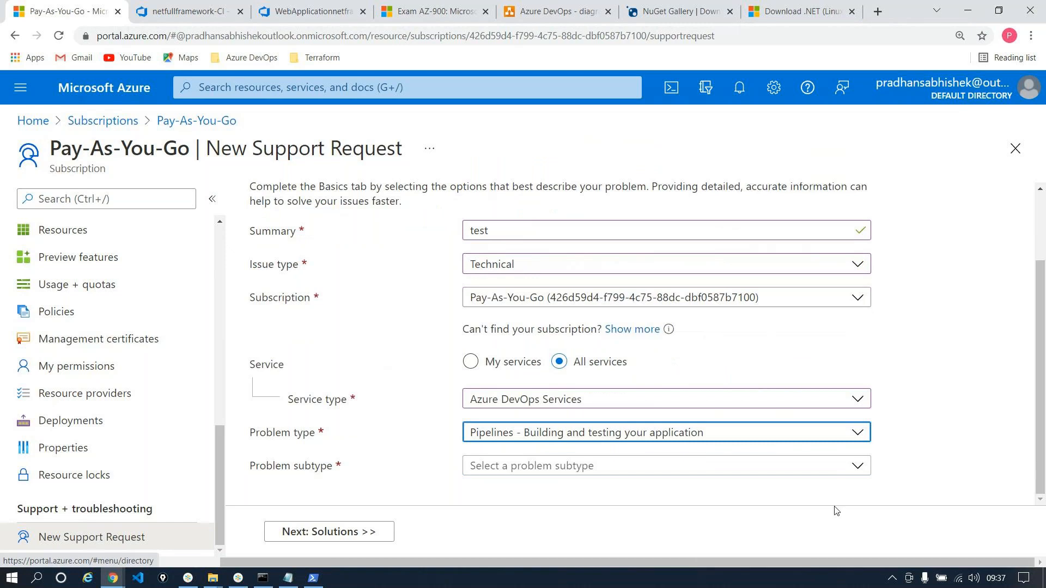
pyautogui.click(857, 466)
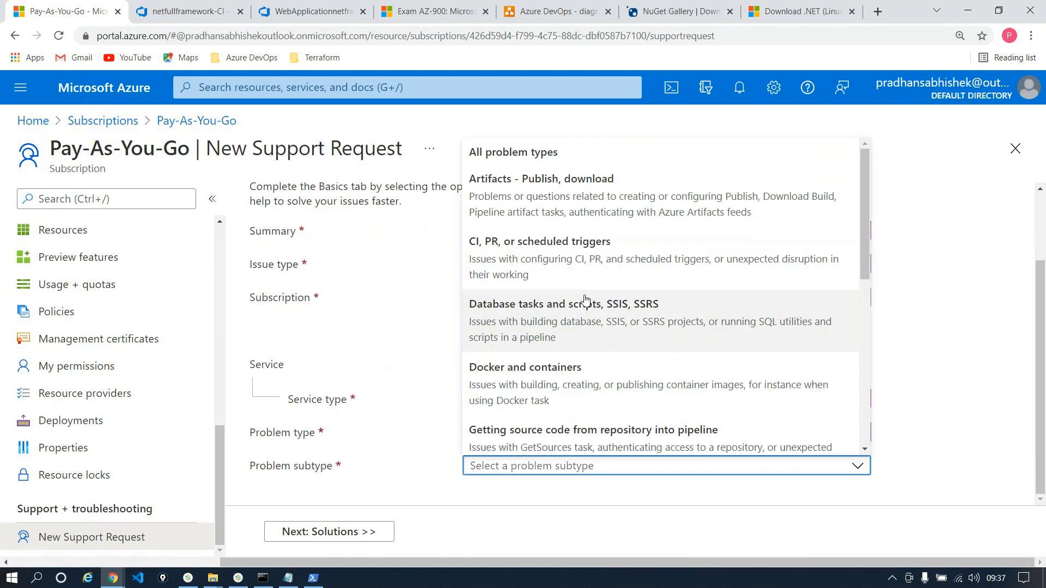
pyautogui.click(538, 247)
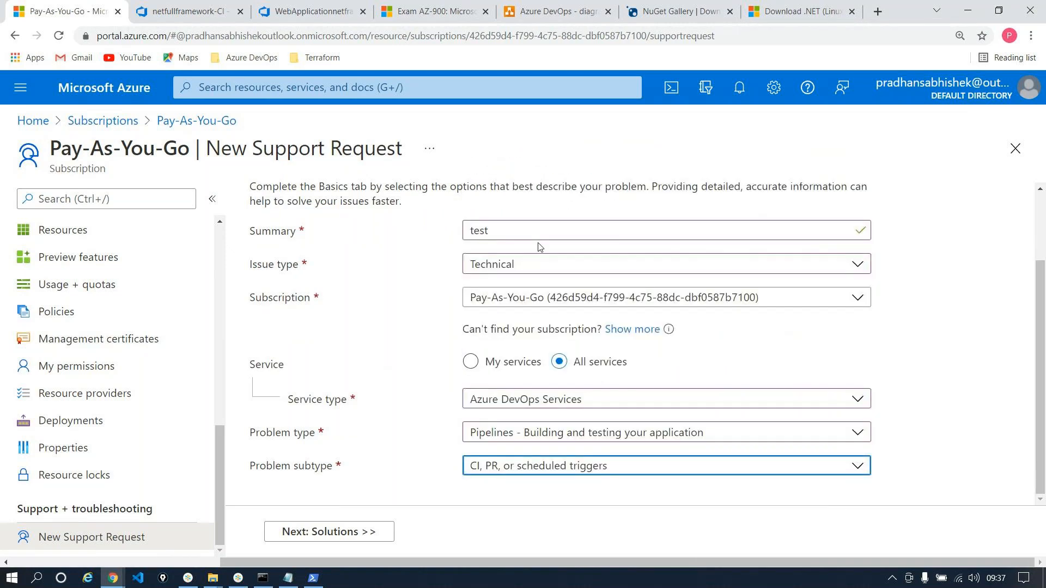
# - Review the support request's suggested solutions and support plan details, and return to its basic information
pyautogui.click(346, 531)
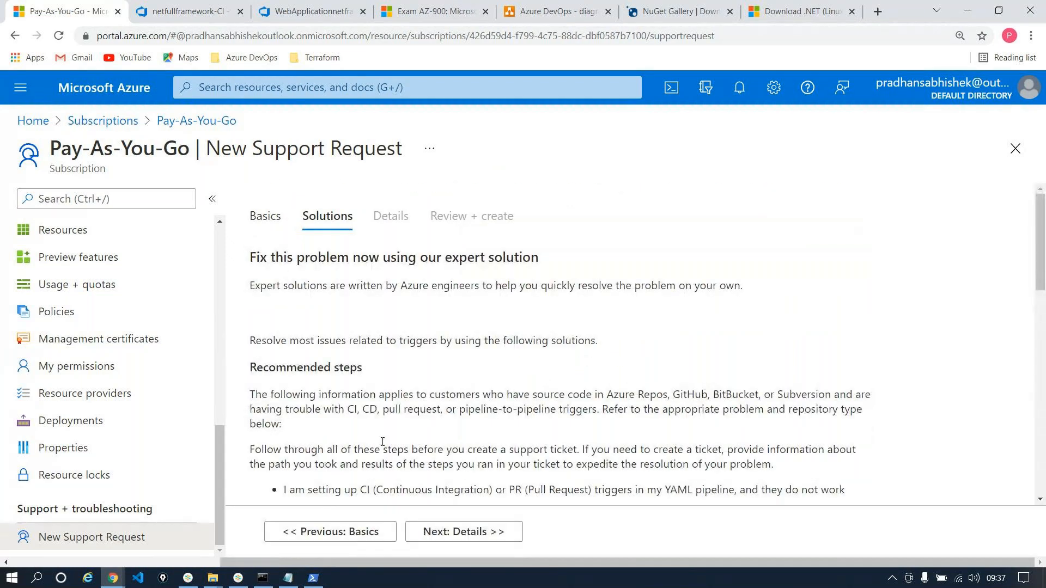
pyautogui.click(458, 531)
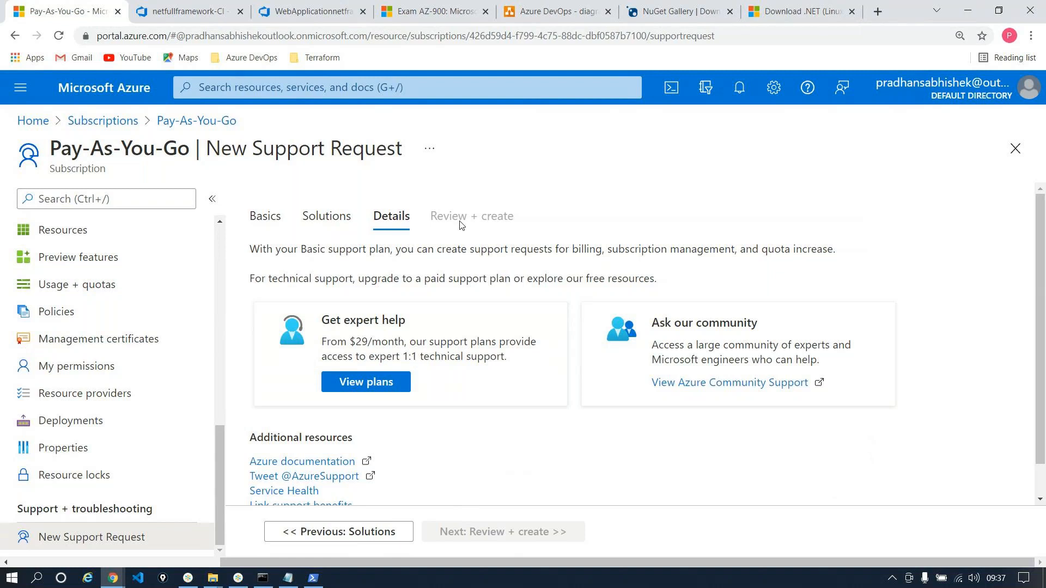
pyautogui.click(334, 216)
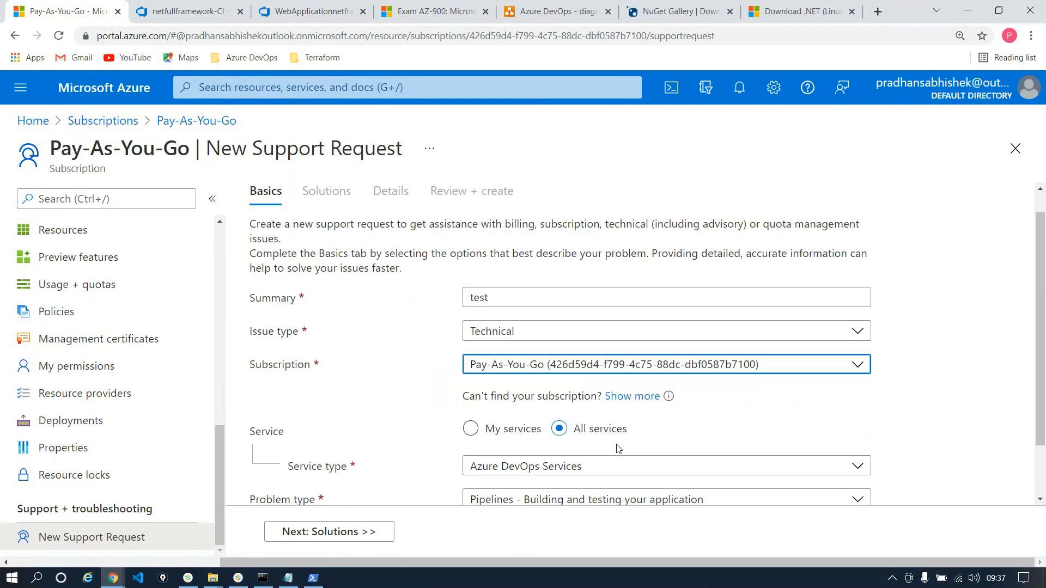
pyautogui.scroll(-2, 622, 448)
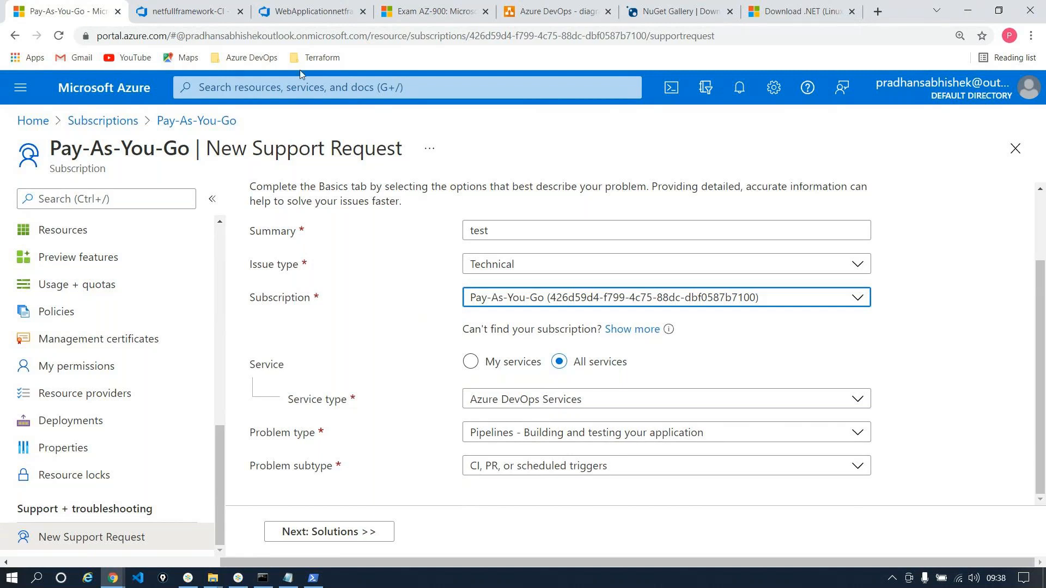
# - Switch to Azure DevOps and look through the overview settings of the myadoplaygroun organization
pyautogui.click(188, 11)
pyautogui.click(75, 86)
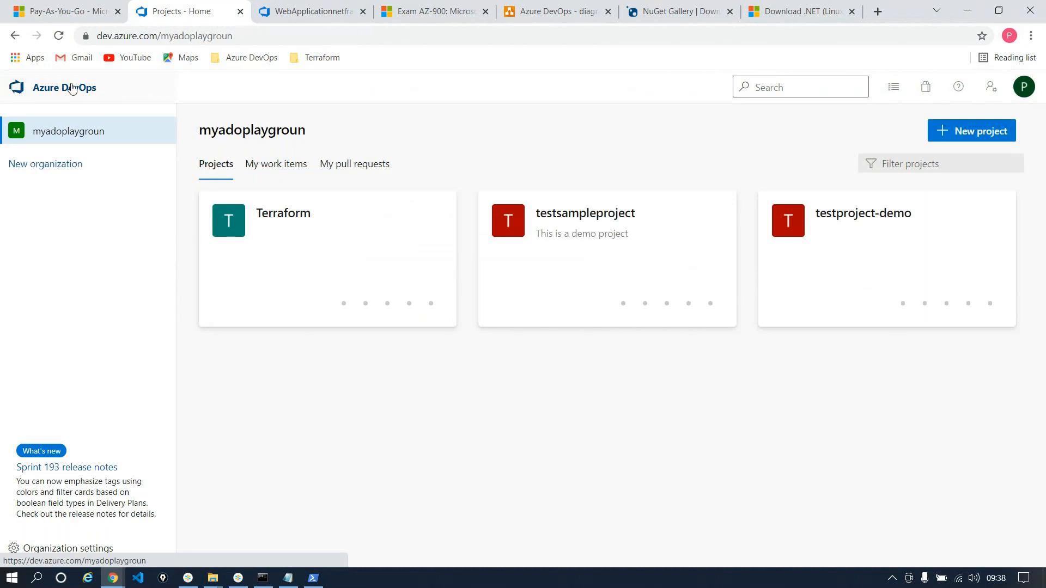
pyautogui.click(70, 552)
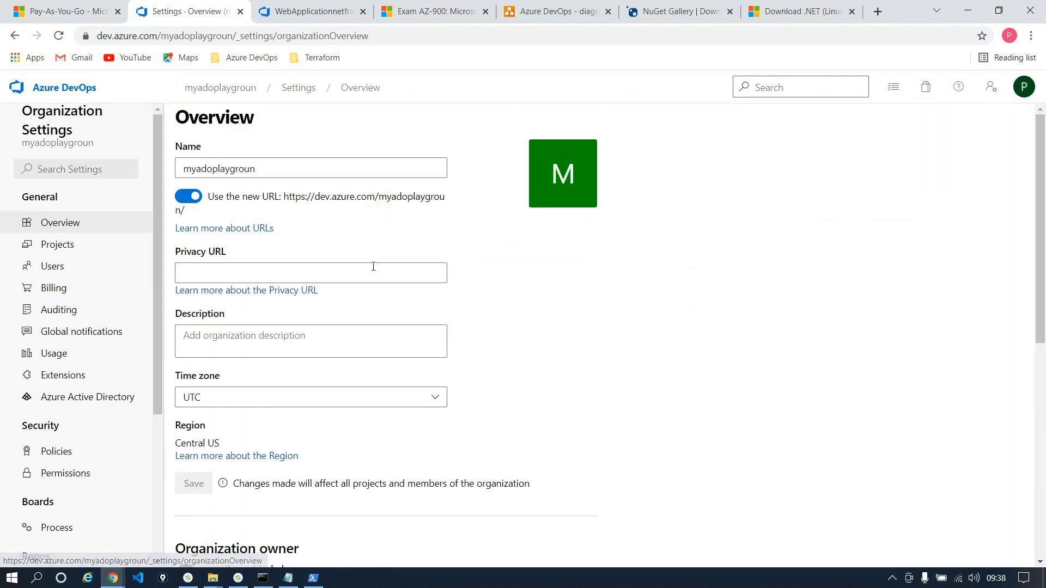
pyautogui.scroll(-8, 373, 266)
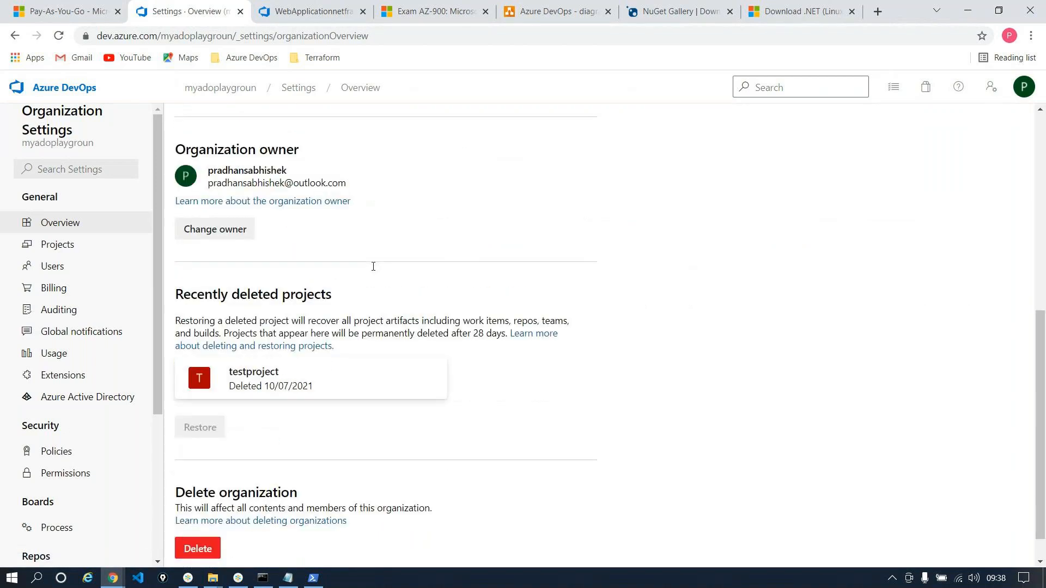
# - Examine the organization's billing settings, including the free pipeline minutes and the Basic + Test Plans offering
pyautogui.click(65, 288)
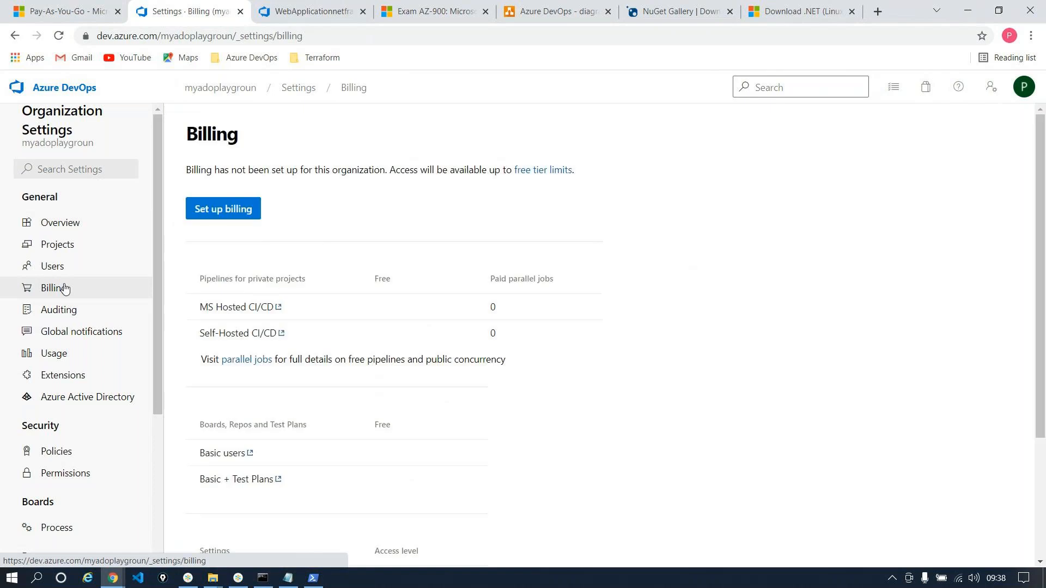
pyautogui.scroll(-3, 369, 346)
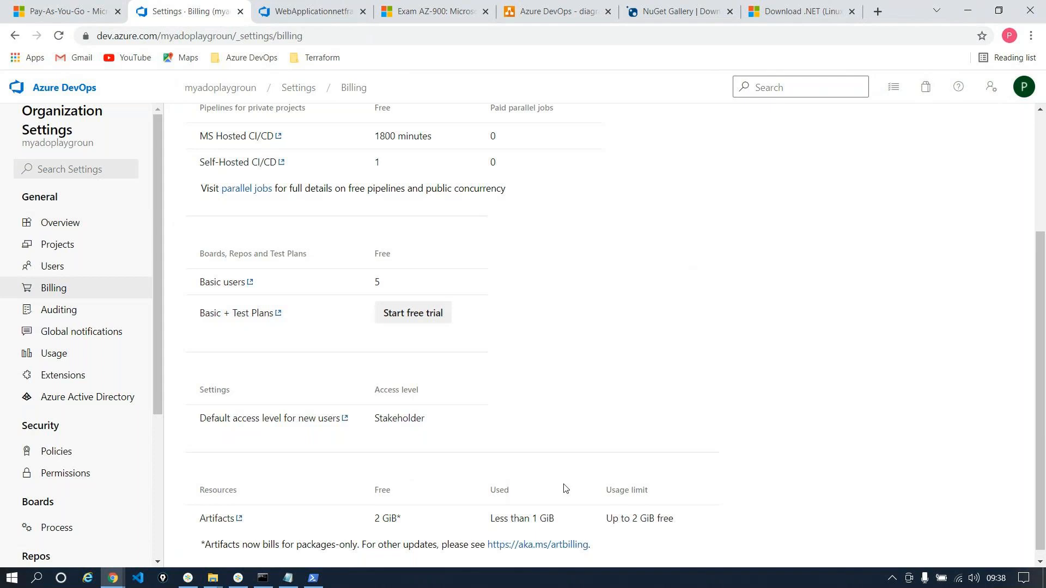
pyautogui.scroll(-1, 577, 494)
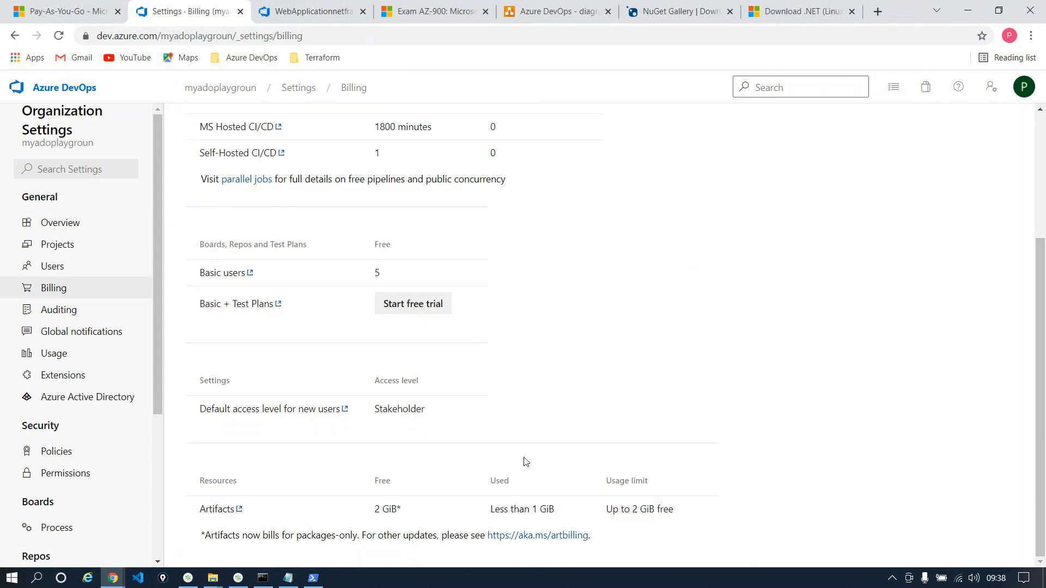
pyautogui.scroll(3, 526, 462)
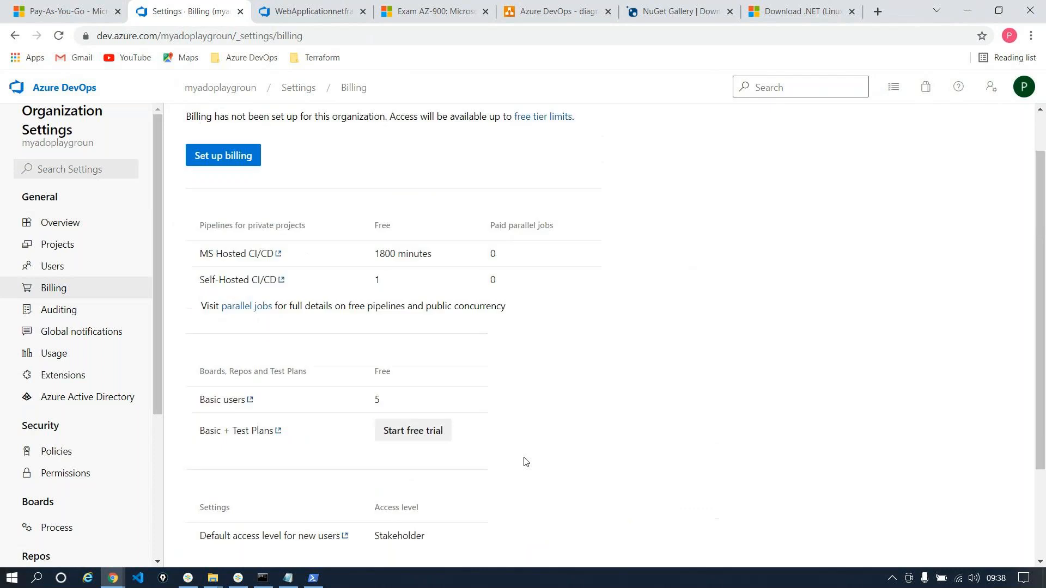
pyautogui.doubleClick(405, 257)
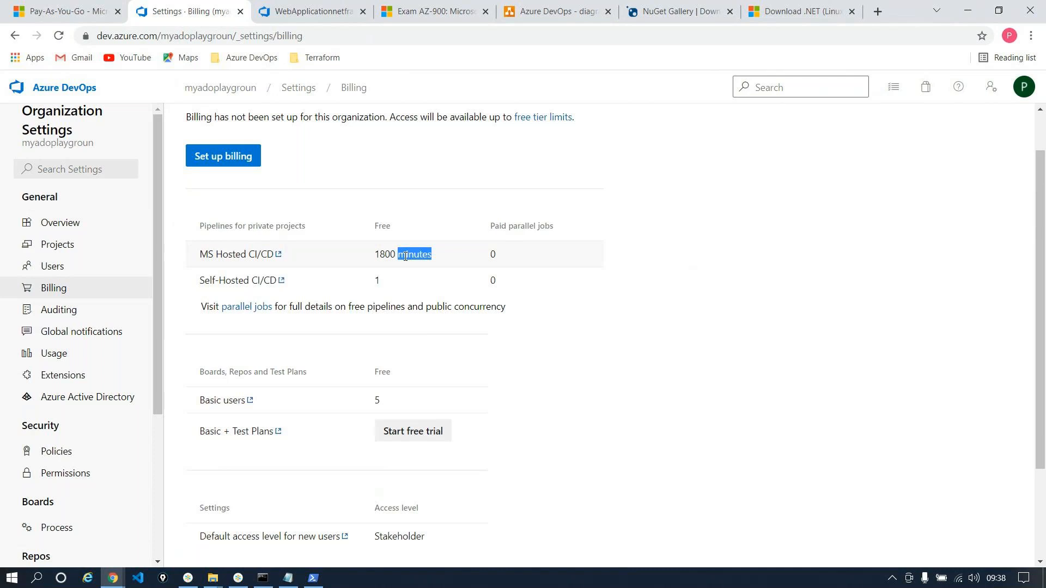
pyautogui.scroll(1, 405, 256)
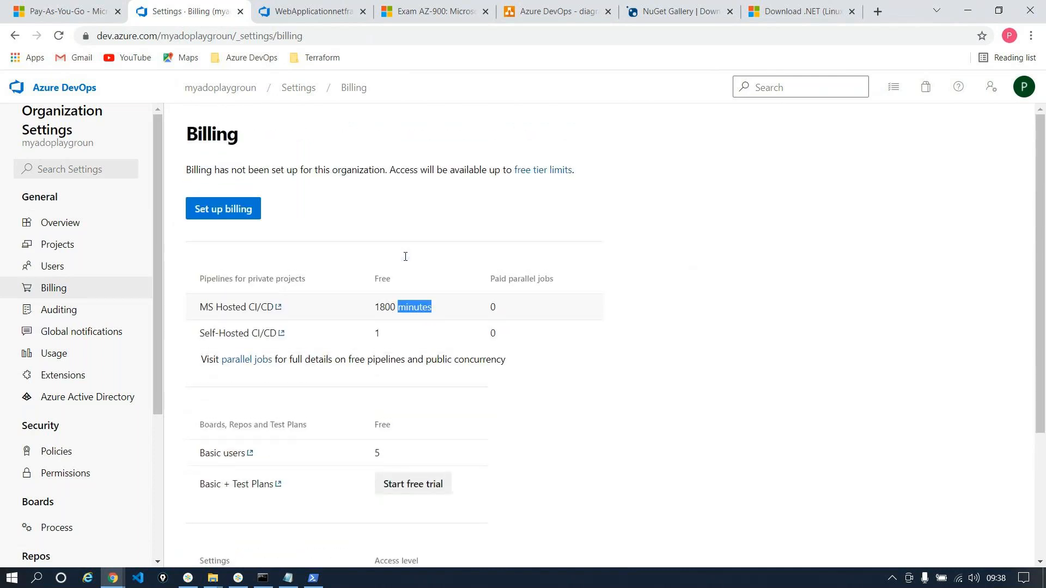
pyautogui.tripleClick(243, 486)
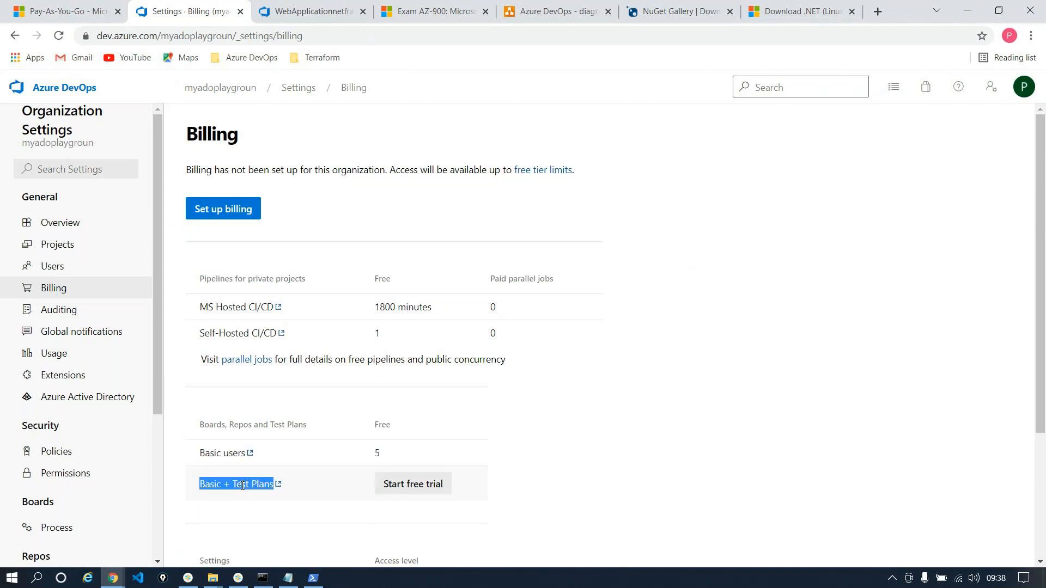
# - Open the Basic + Test Plans documentation and read the free and paid user conditions for Basic access
pyautogui.click(278, 484)
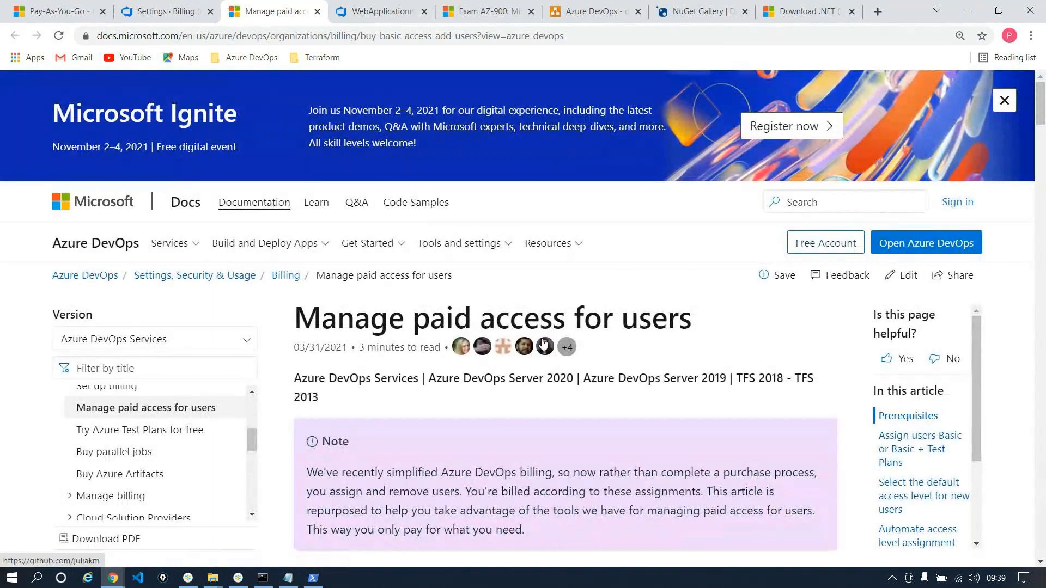
pyautogui.scroll(-9, 552, 334)
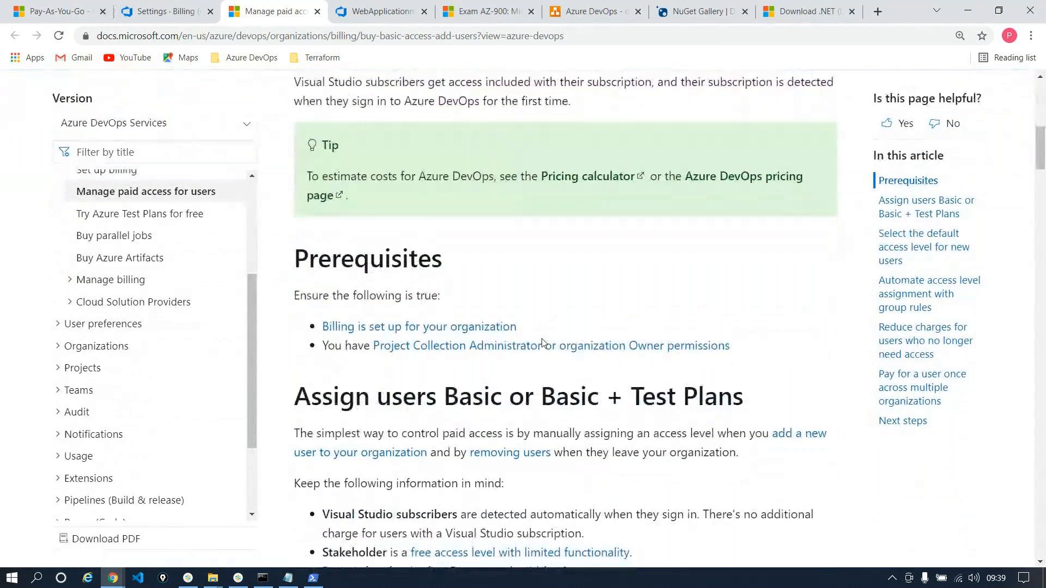
pyautogui.scroll(-4, 543, 342)
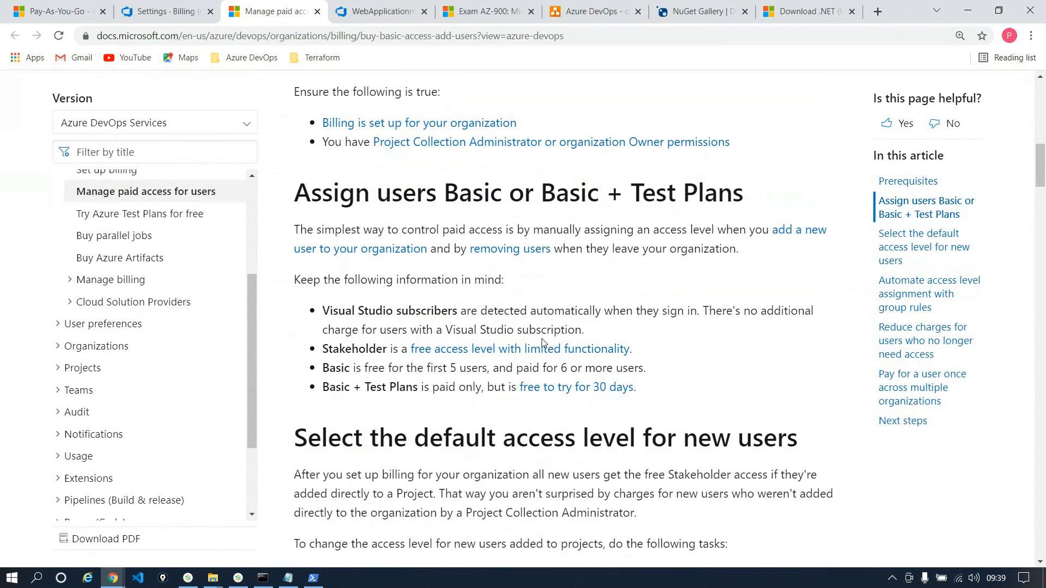
pyautogui.moveTo(353, 365); pyautogui.dragTo(486, 367)
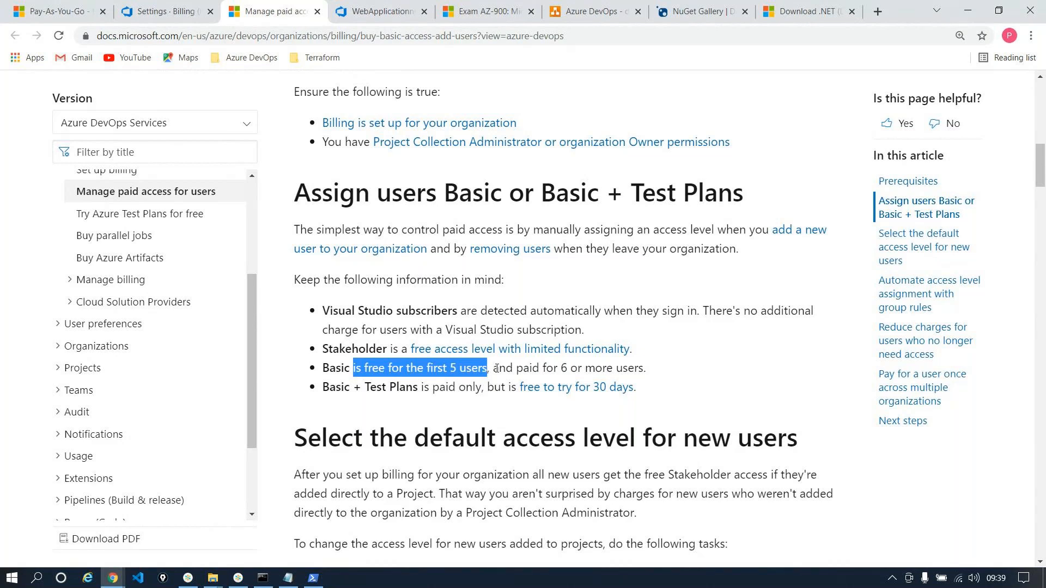
pyautogui.moveTo(492, 368); pyautogui.dragTo(650, 373)
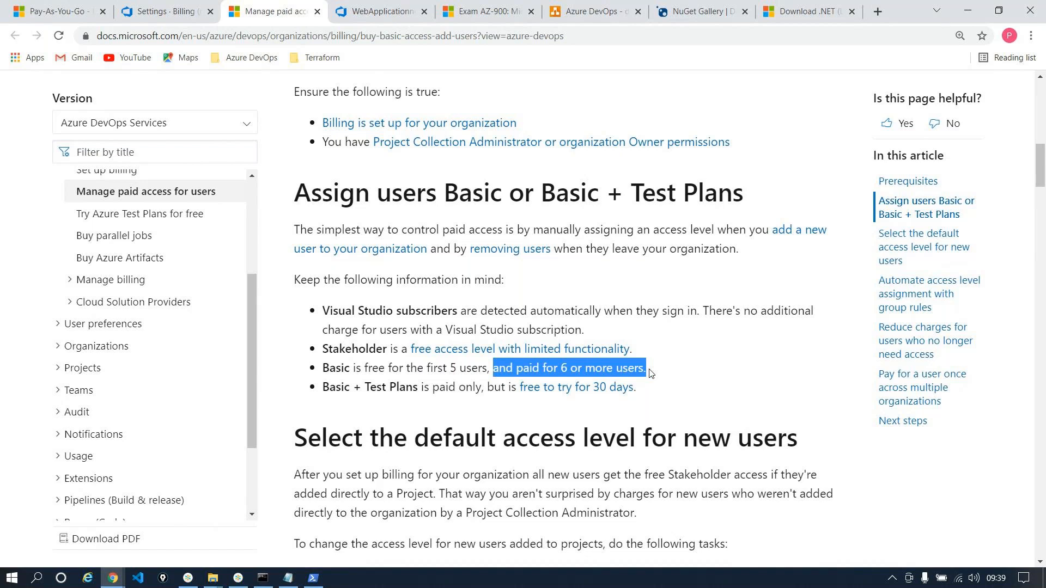
# - Return Azure DevOps to the myadoplaygroun project list and the Azure portal to its home page
pyautogui.click(181, 6)
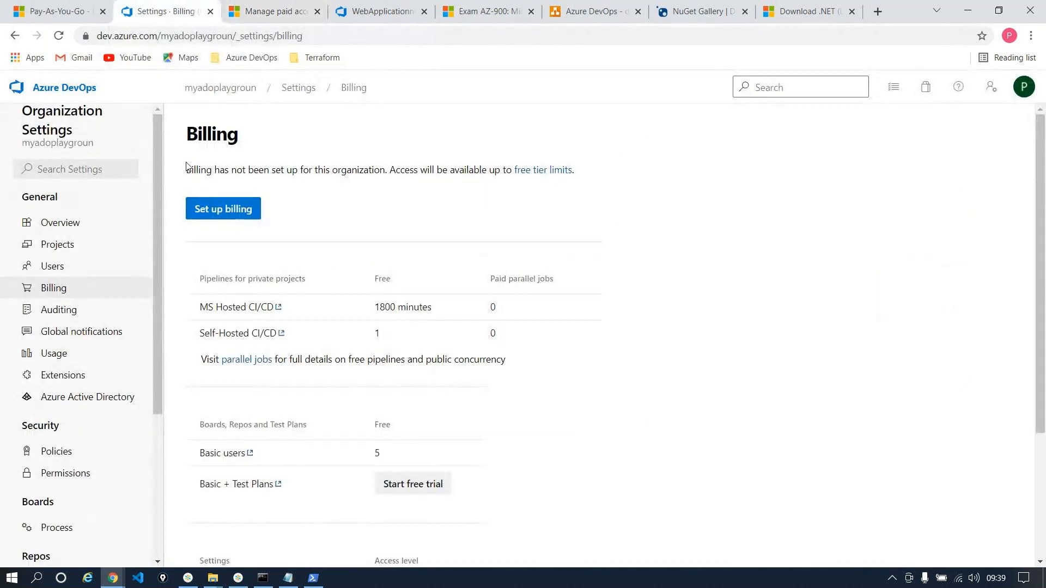
pyautogui.click(60, 81)
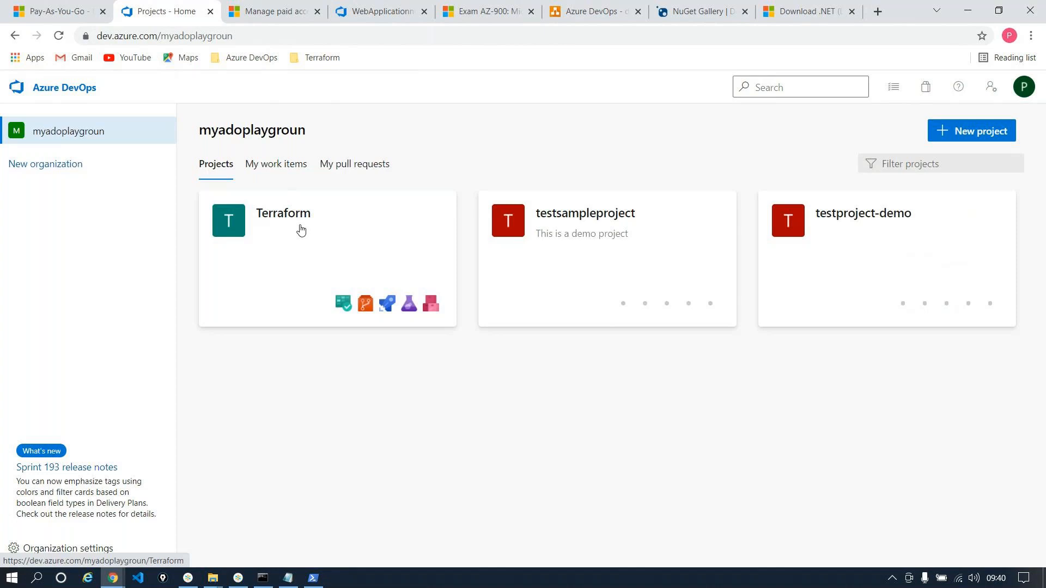
pyautogui.click(64, 10)
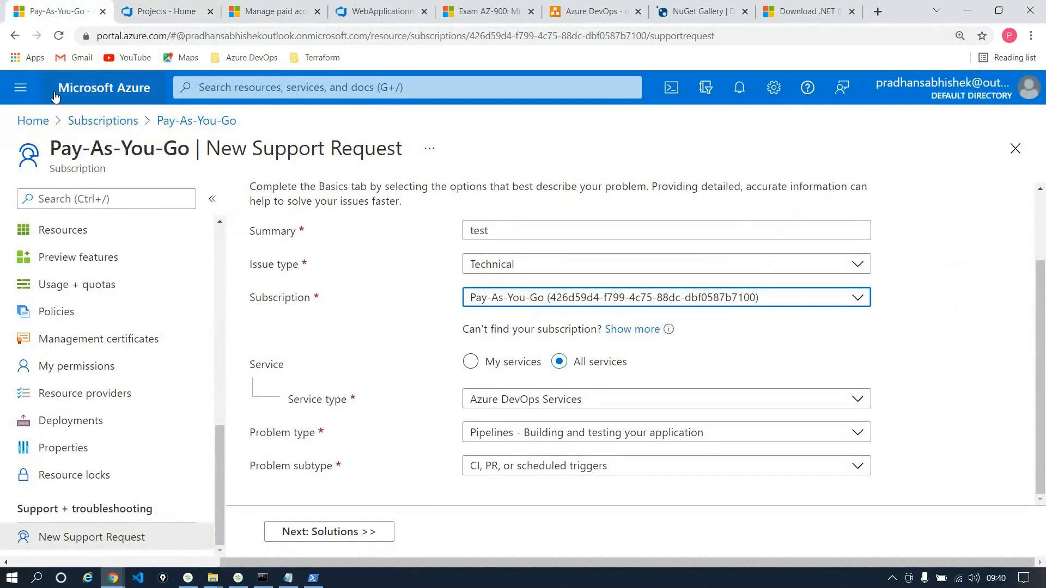
pyautogui.click(32, 120)
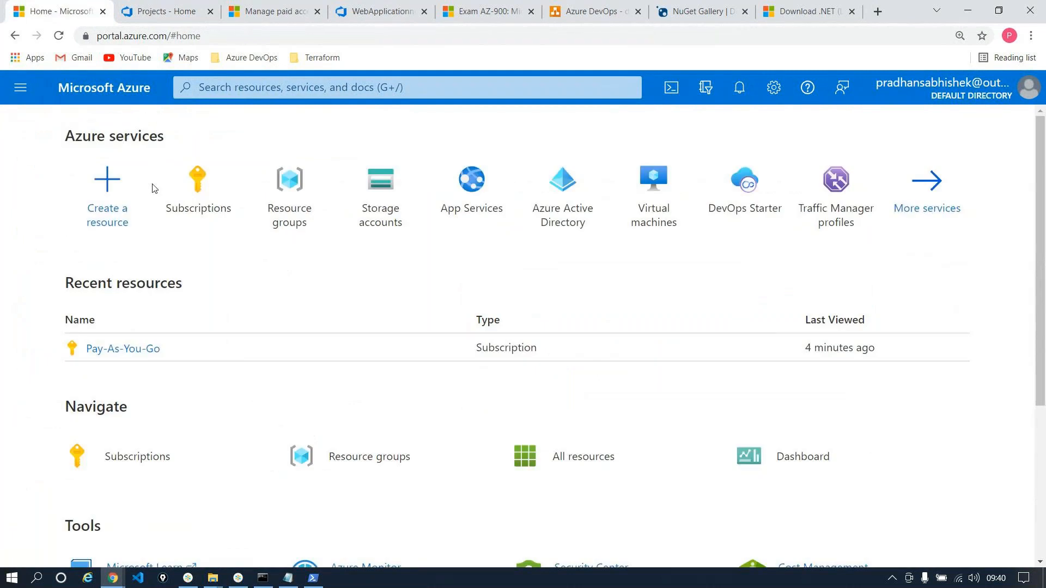
pyautogui.click(164, 12)
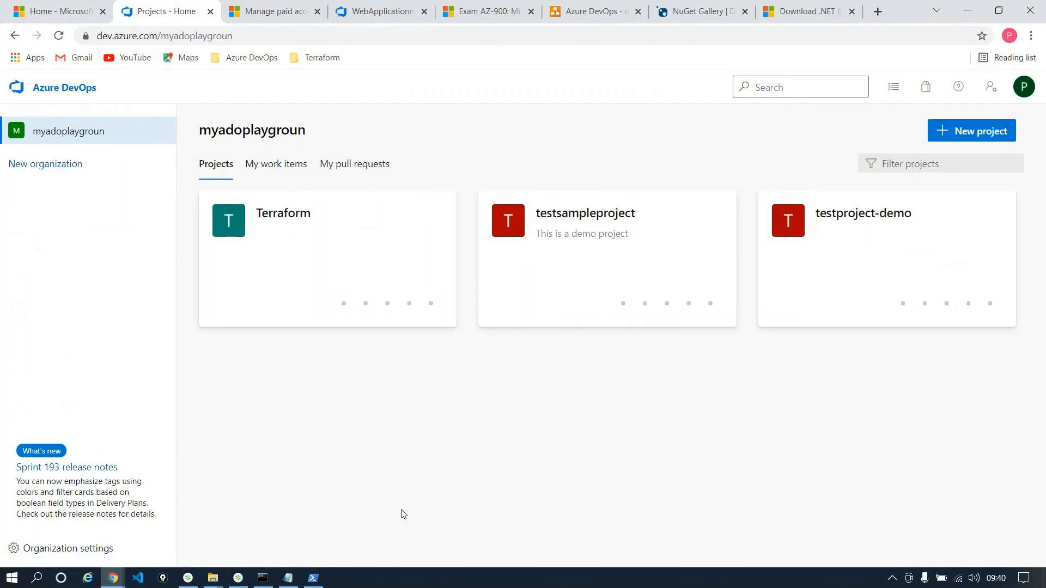
pyautogui.hotkey('alt', 'Tab')
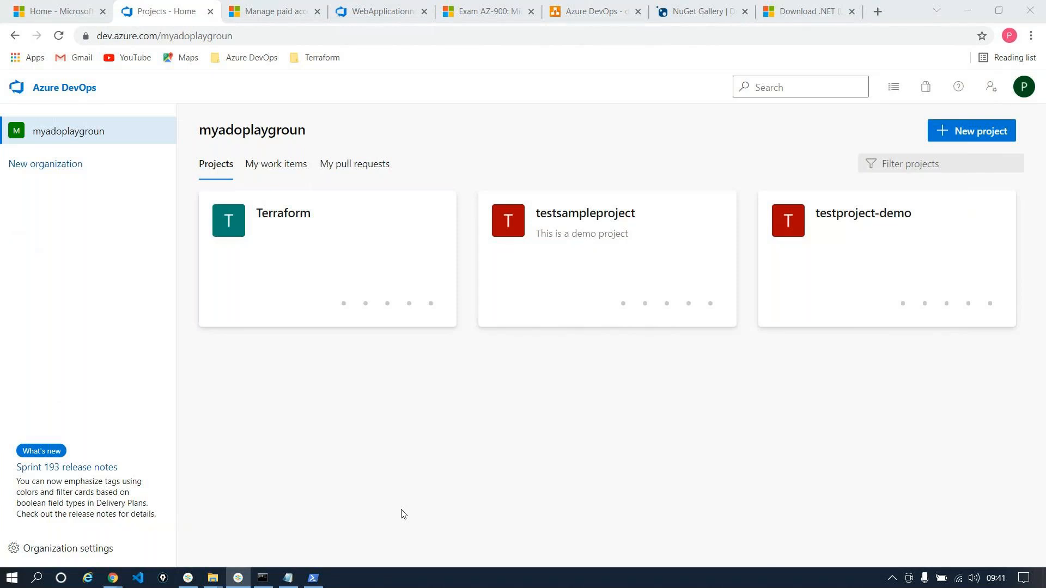
# - Open the Terraform project in Azure DevOps, and switch to the ASP .NET page of the Azure DevOps diagram in diagrams.net
pyautogui.click(242, 265)
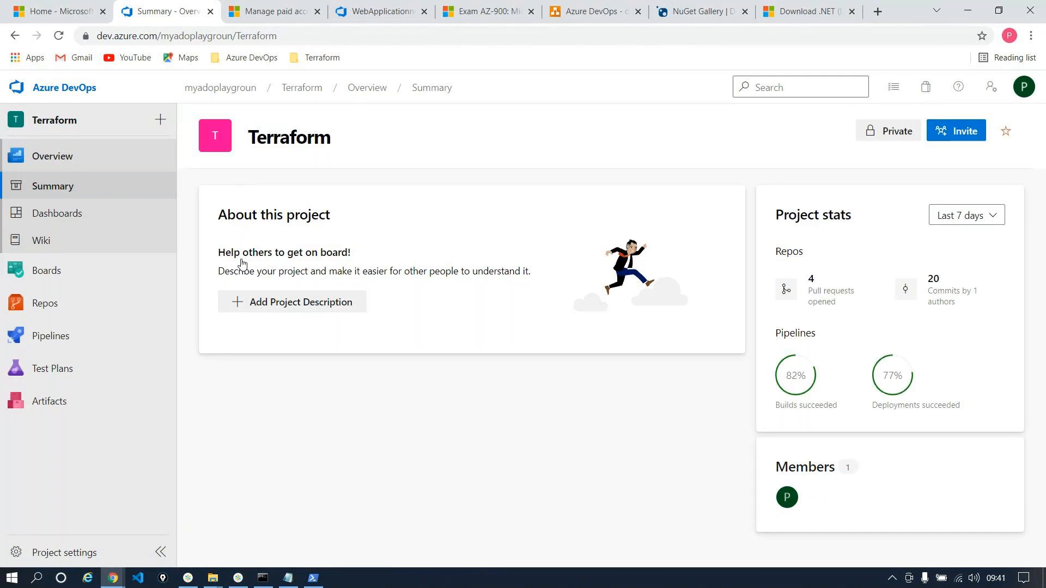
pyautogui.click(564, 15)
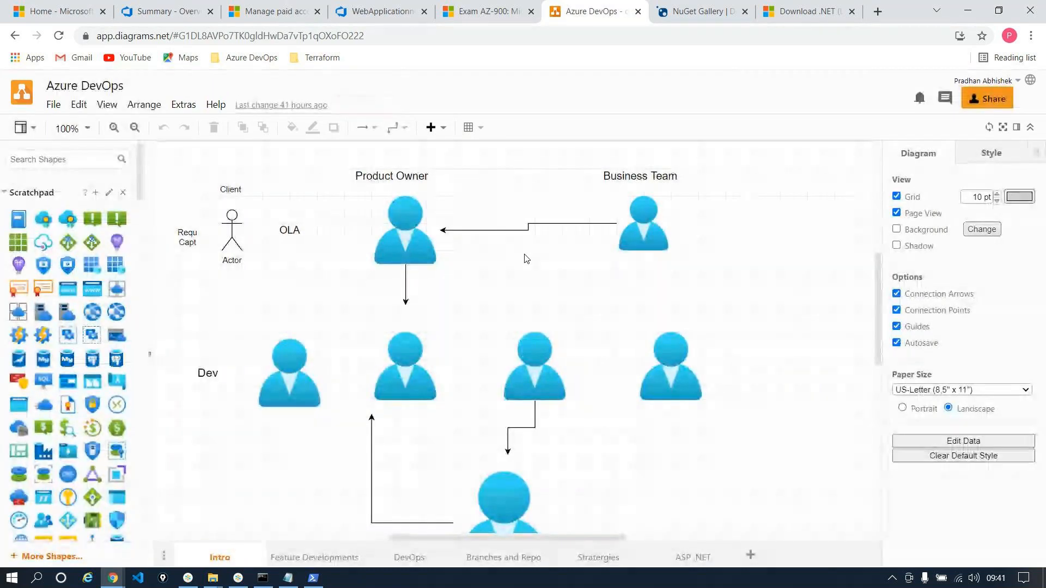
pyautogui.click(692, 557)
pyautogui.scroll(-2, 616, 383)
pyautogui.scroll(2, 616, 383)
pyautogui.scroll(-2, 616, 383)
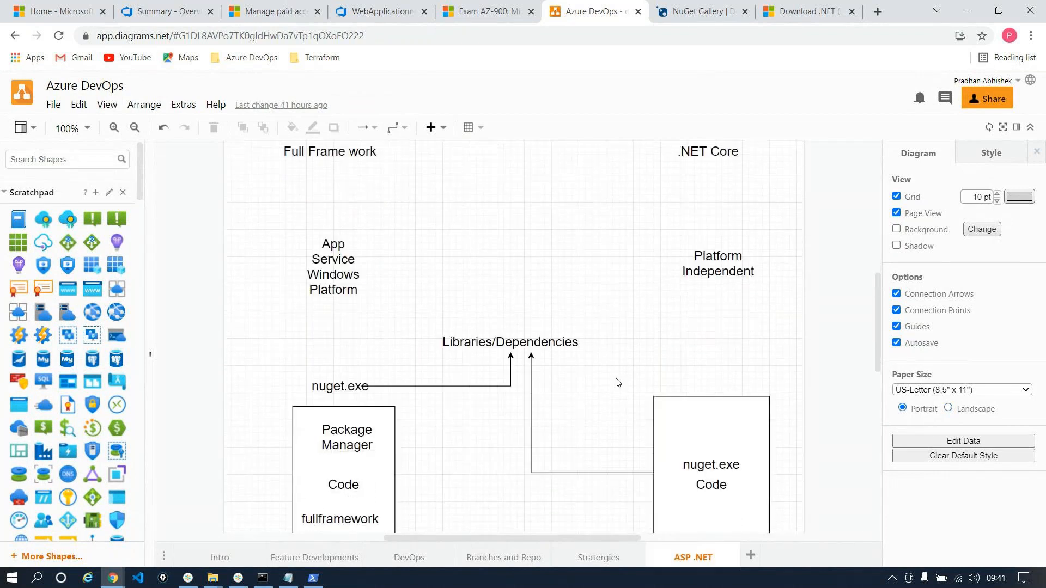
pyautogui.scroll(-1, 616, 383)
# - Highlight the nuget.exe labels on the Full Frame work and .NET Core sides of the diagram, and clear the selection
pyautogui.click(337, 334)
pyautogui.doubleClick(337, 333)
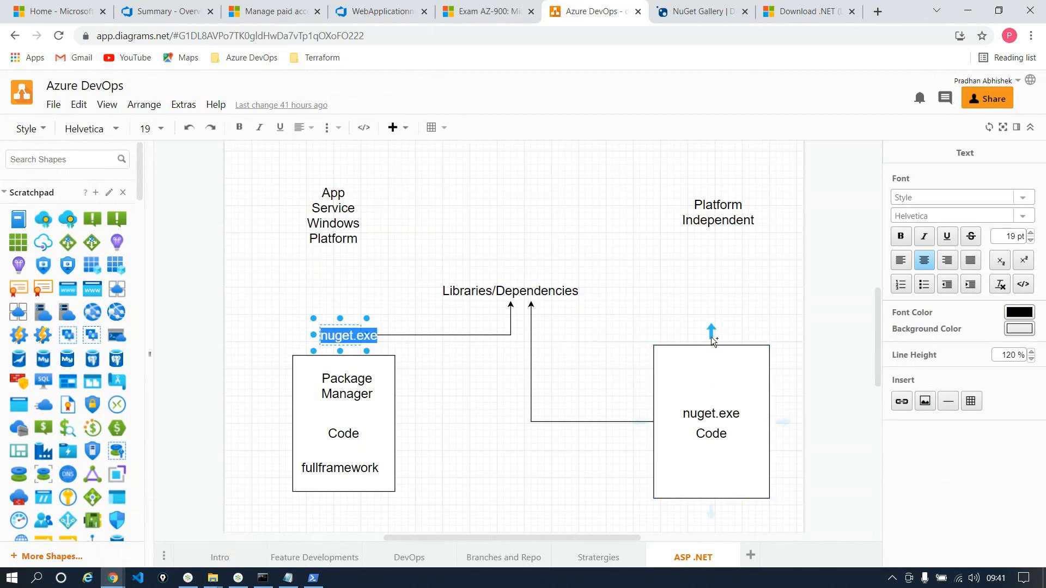
pyautogui.scroll(3, 712, 341)
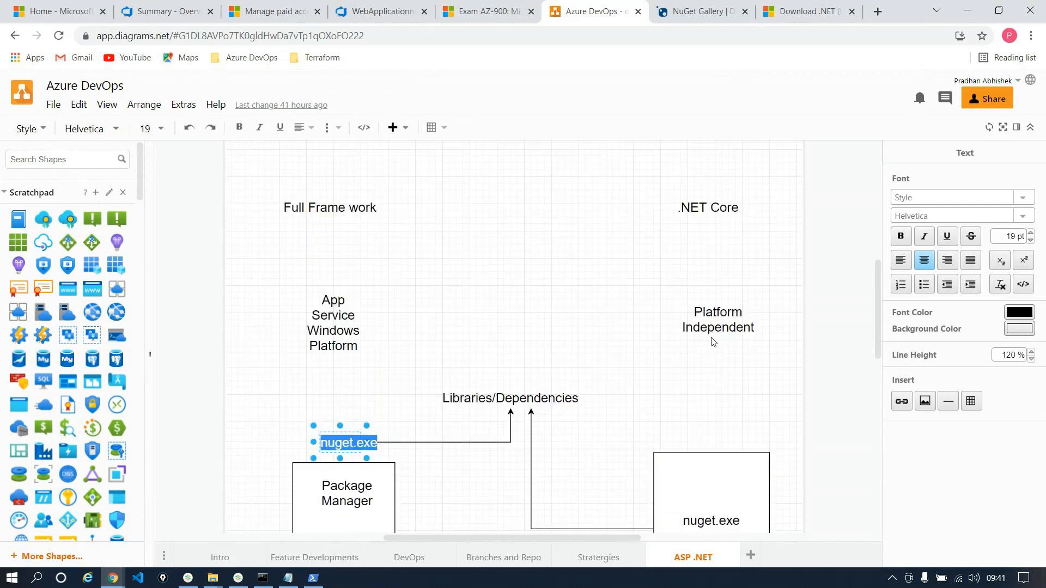
pyautogui.scroll(-5, 712, 341)
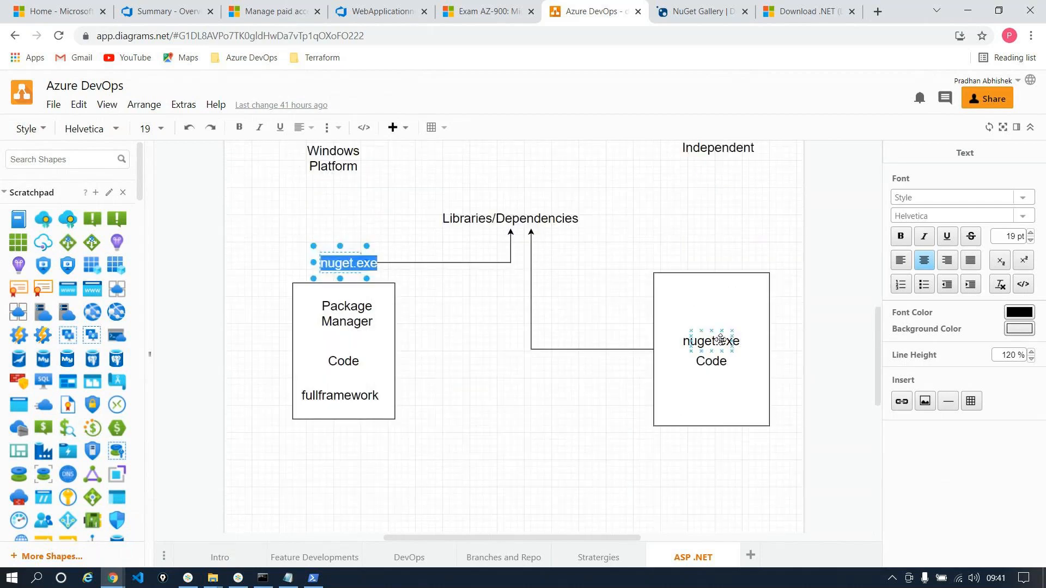
pyautogui.click(712, 341)
pyautogui.doubleClick(720, 342)
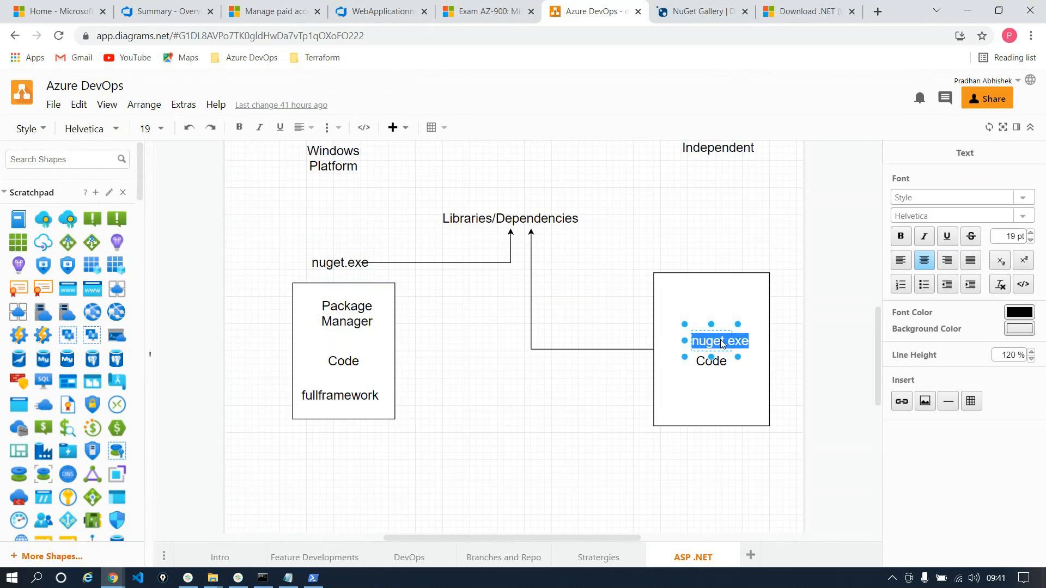
pyautogui.click(742, 228)
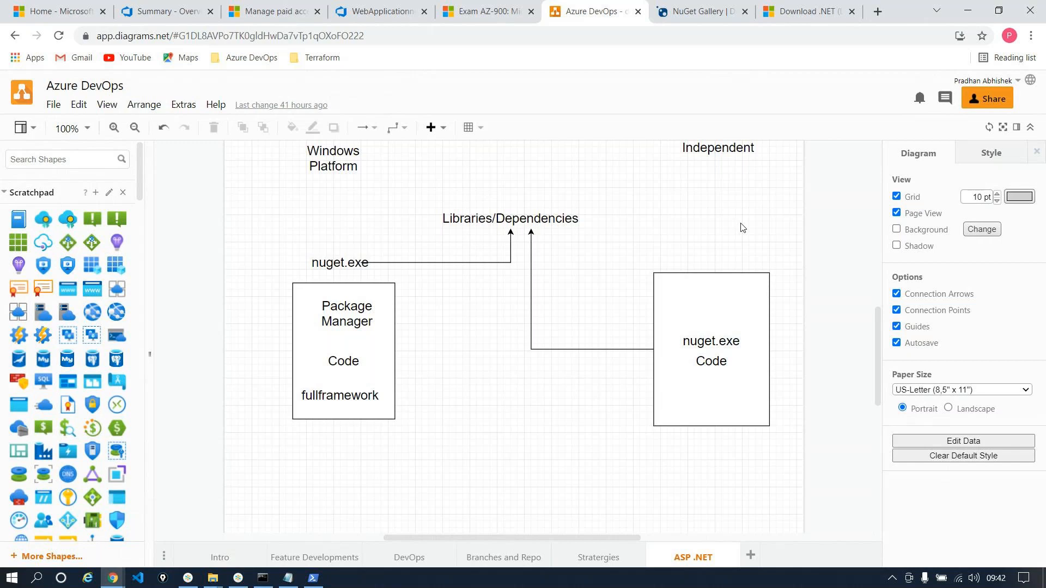
# - Switch back to the Terraform project in Azure DevOps and open the aspdotncoreapplication pipeline for editing
pyautogui.click(165, 5)
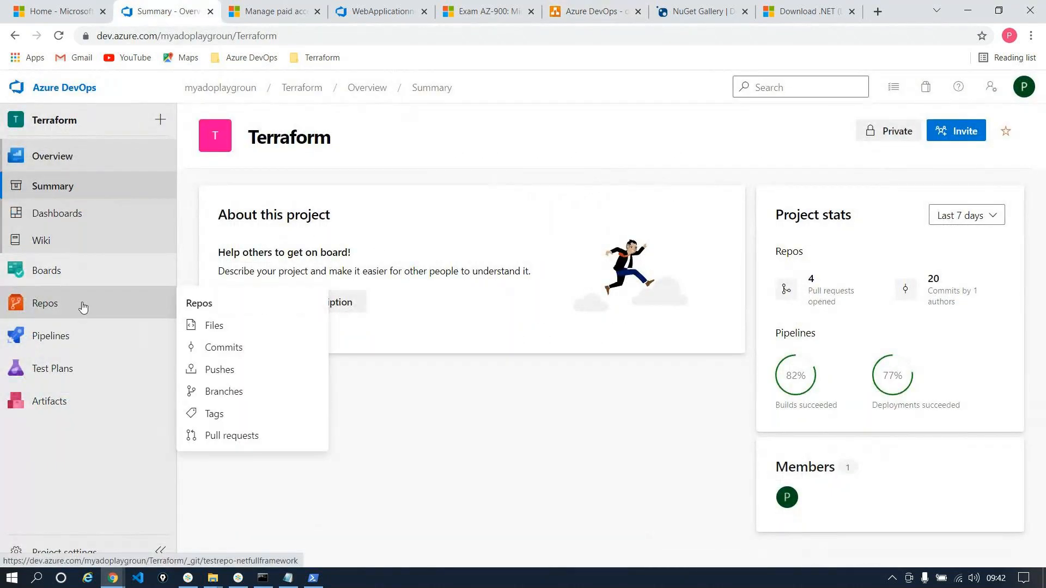
pyautogui.click(66, 333)
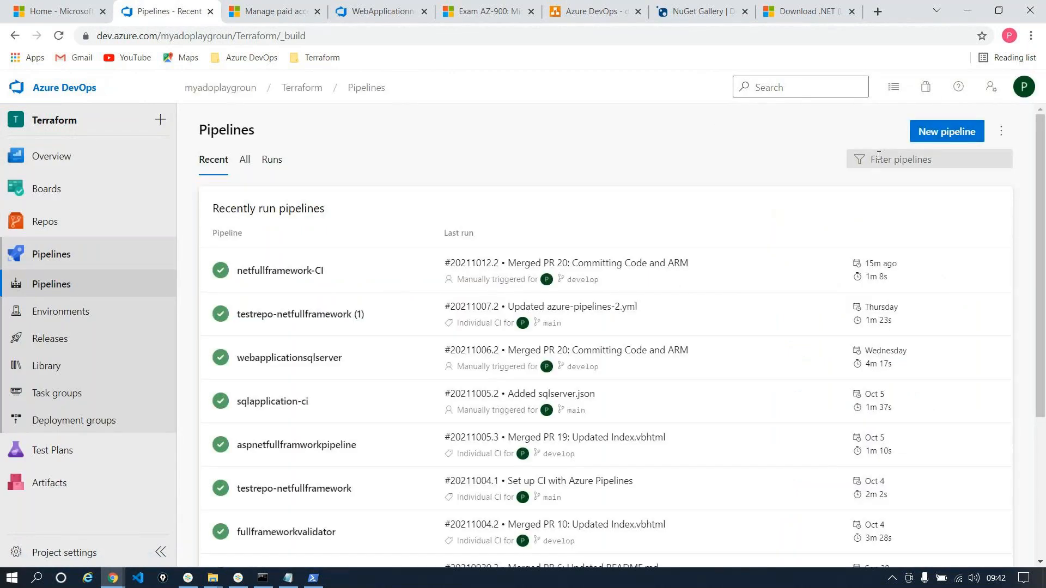
pyautogui.scroll(-4, 349, 384)
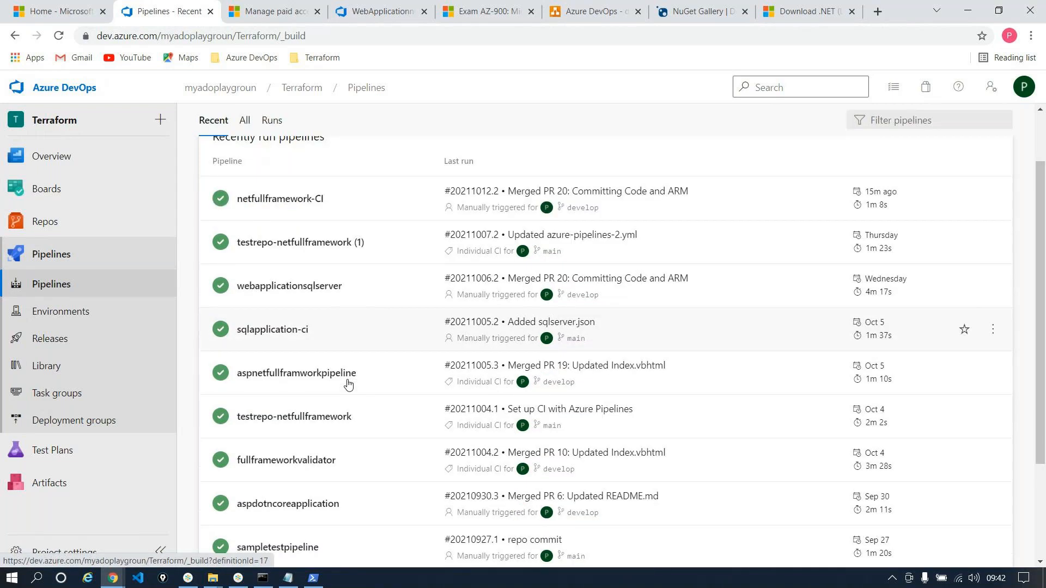
pyautogui.click(814, 245)
pyautogui.click(896, 132)
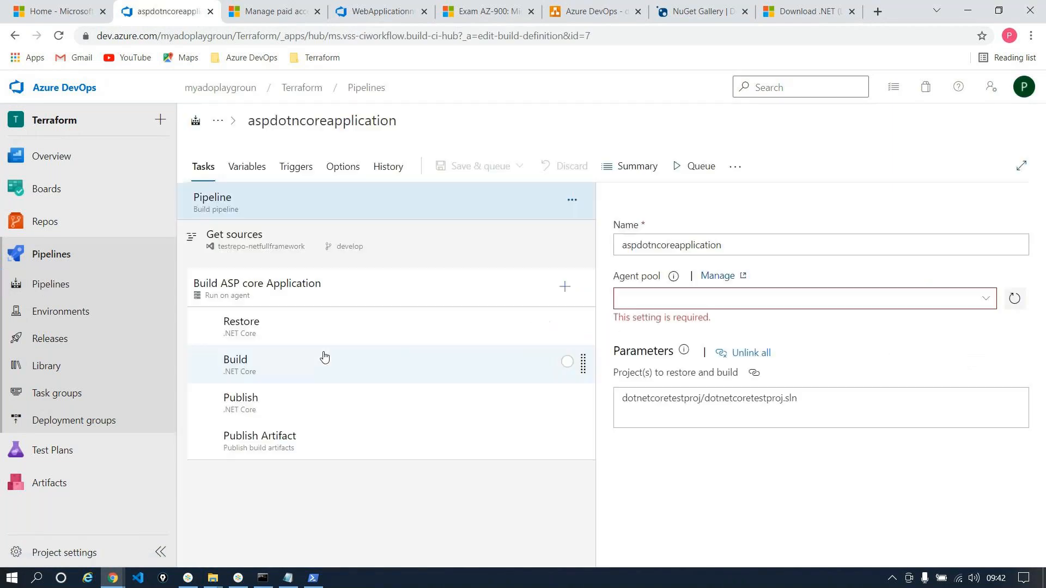
# - Show the settings of the pipeline's .NET Core Restore task and highlight its display name
pyautogui.click(317, 327)
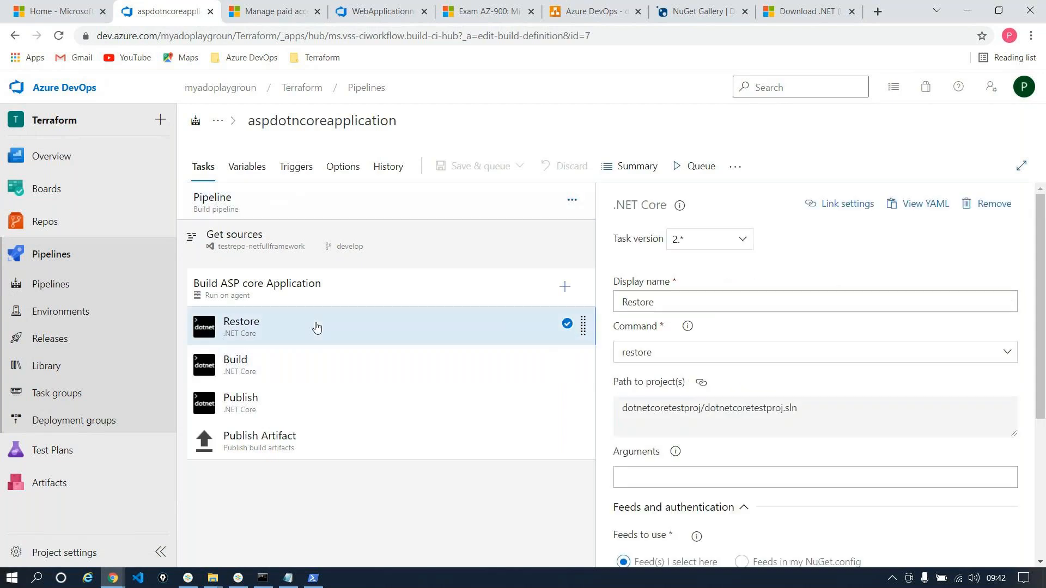
pyautogui.click(702, 294)
pyautogui.doubleClick(701, 295)
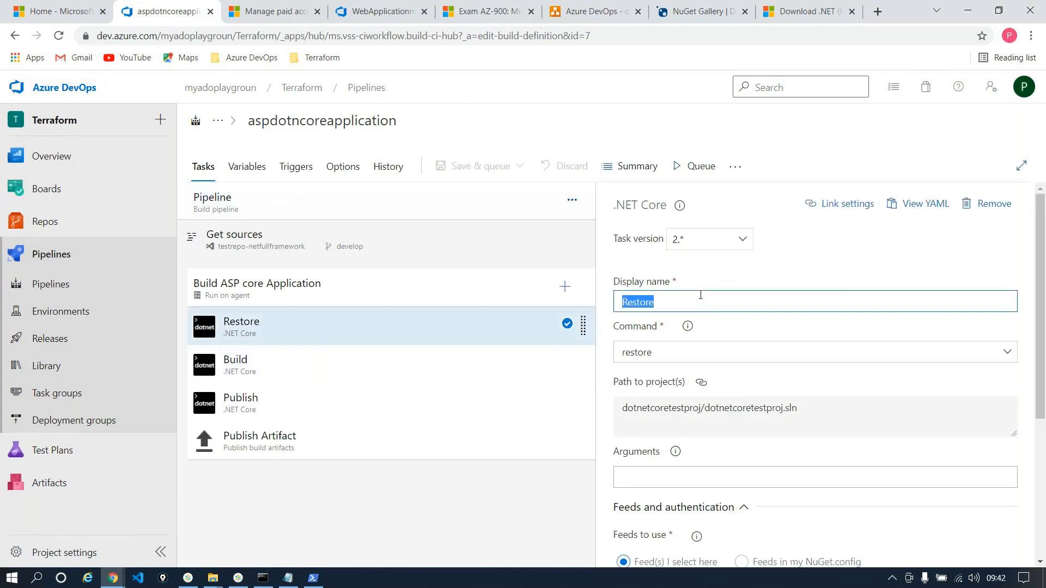
# - Switch to the Command Prompt, clear its output with cls, and minimize the window
pyautogui.click(260, 581)
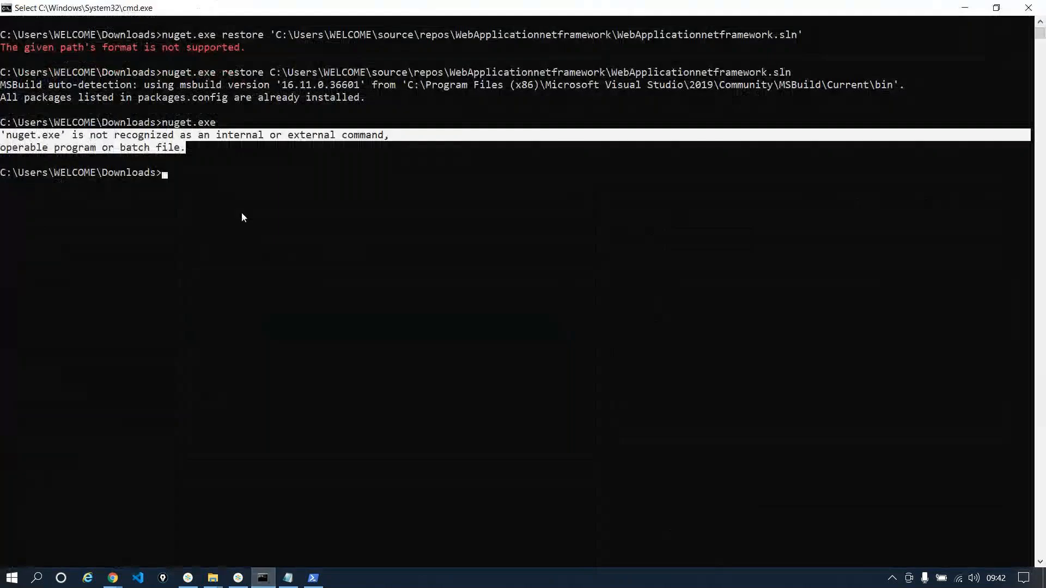
pyautogui.click(230, 197)
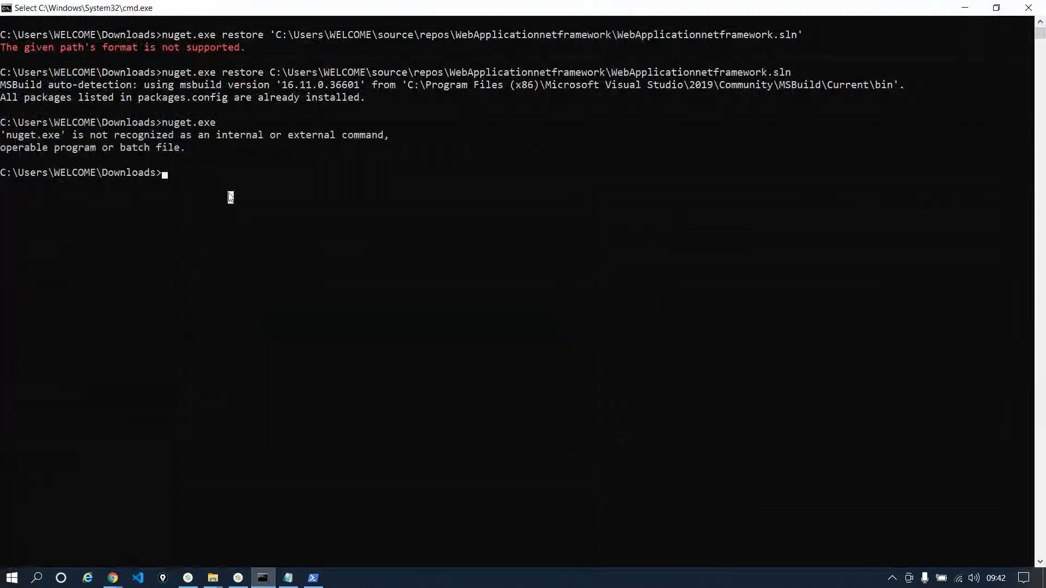
pyautogui.press('Escape')
pyautogui.write('cls')
pyautogui.press('Return')
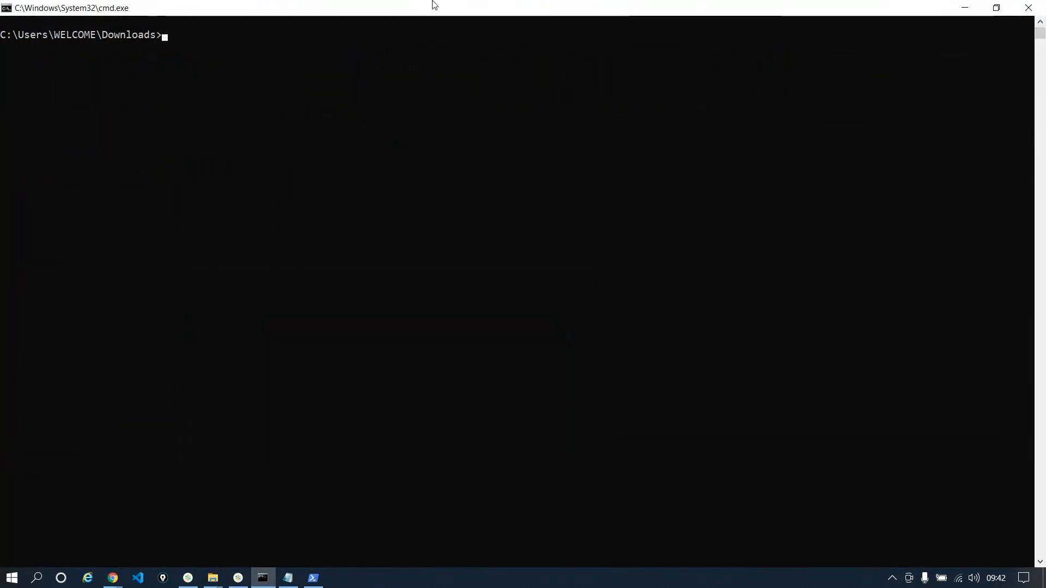
pyautogui.click(964, 8)
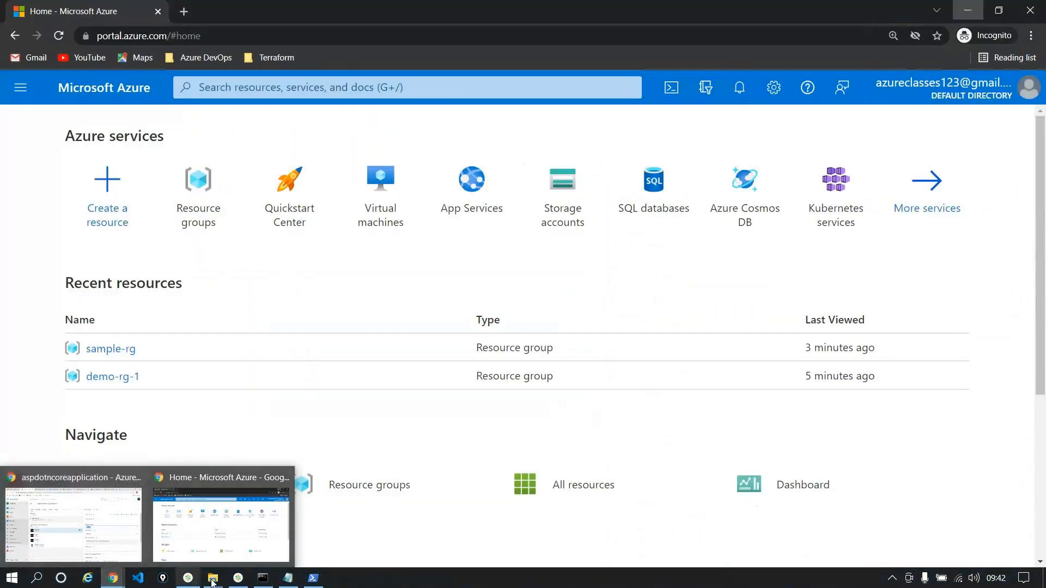
# - Switch to File Explorer and browse to the installed .NET SDK folder, C:\Program Files\dotnet\sdk
pyautogui.moveTo(214, 583)
pyautogui.click(93, 523)
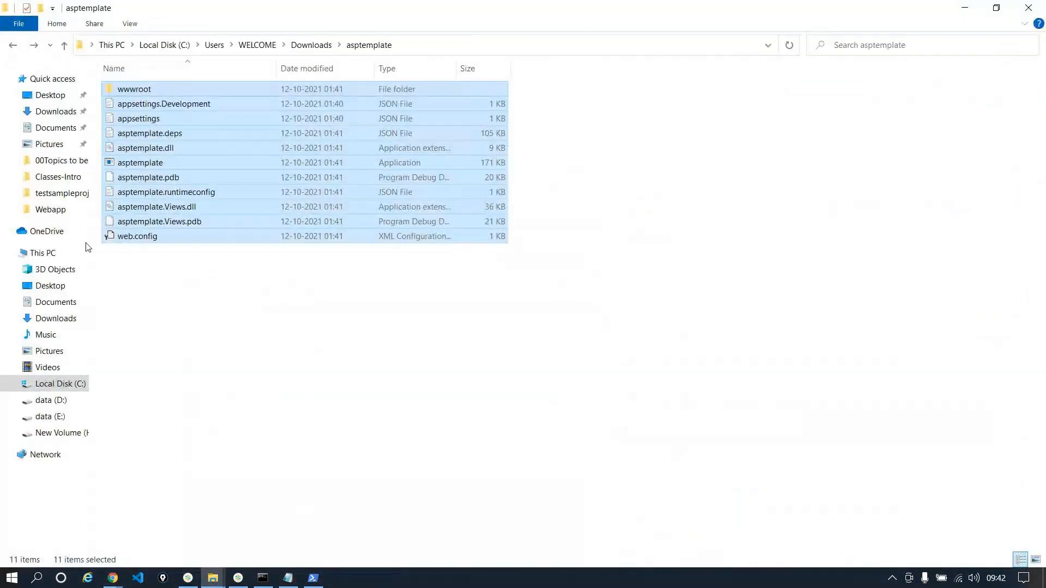
pyautogui.click(60, 384)
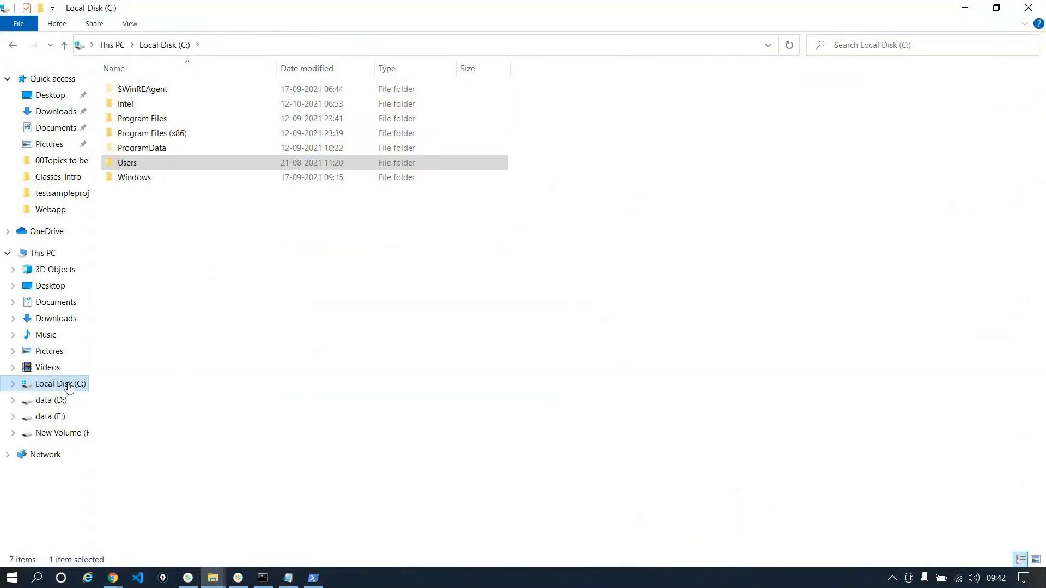
pyautogui.doubleClick(158, 119)
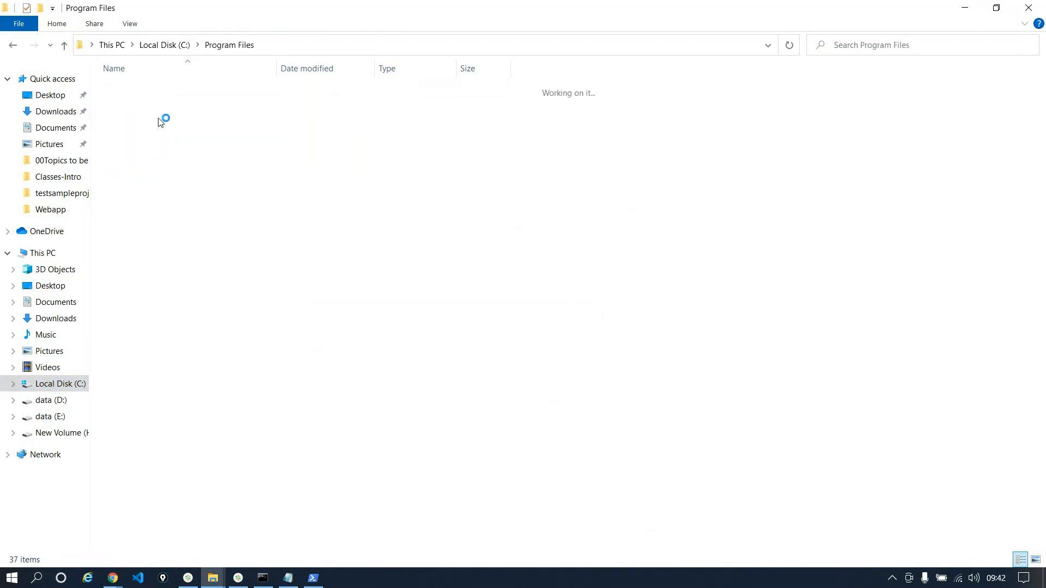
pyautogui.click(154, 167)
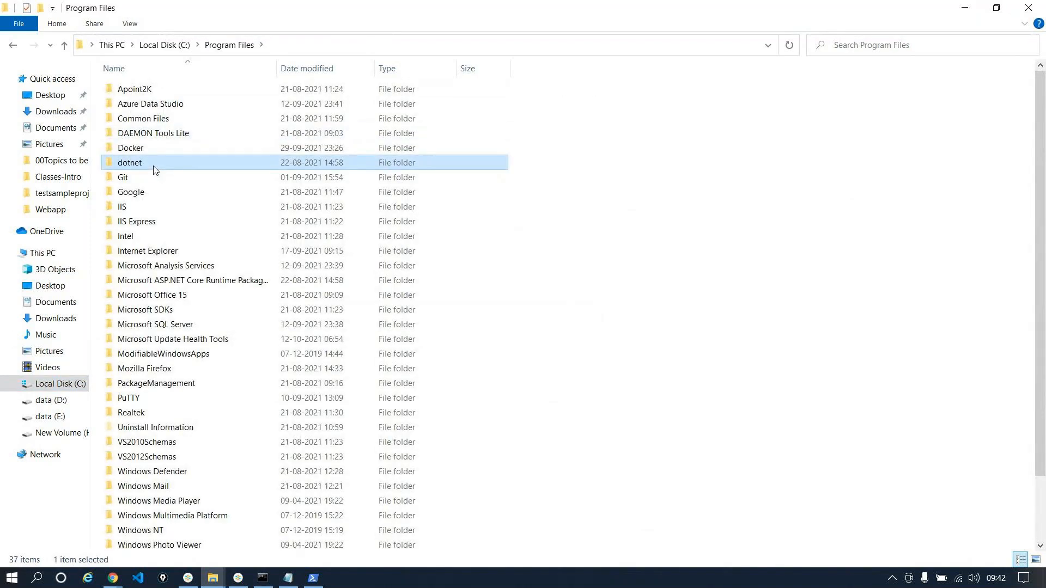
pyautogui.doubleClick(155, 168)
pyautogui.click(144, 137)
pyautogui.doubleClick(145, 136)
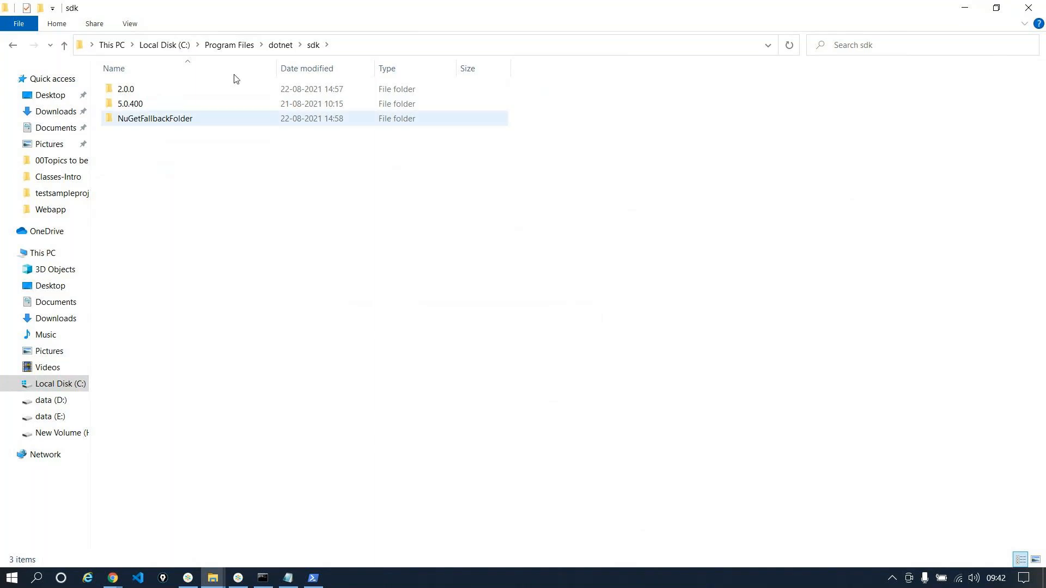
# - Return to the aspdotncoreapplication pipeline and review its agent pool, agent specification and Build ASP core Application job settings
pyautogui.click(956, 15)
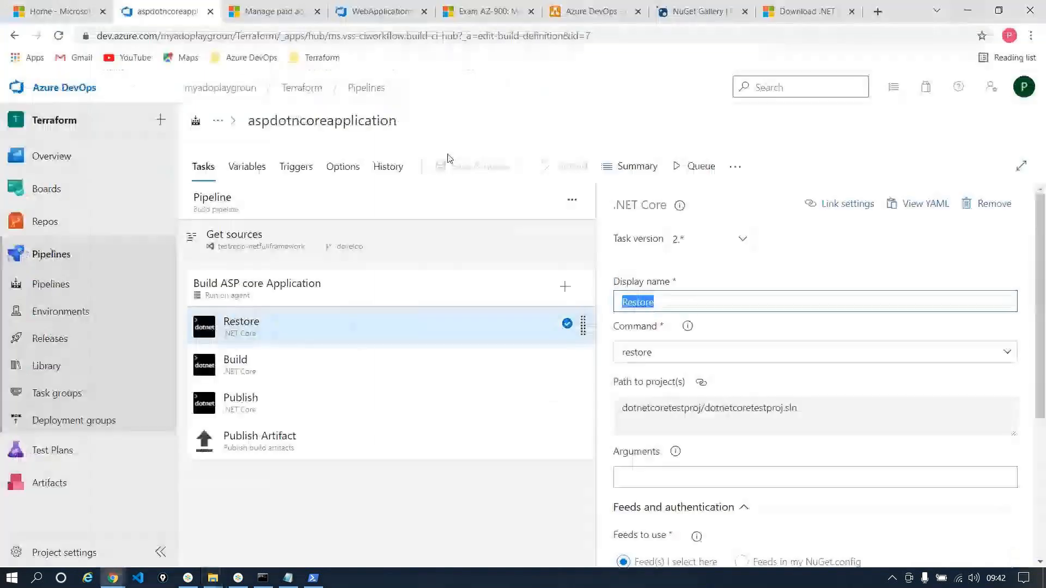
pyautogui.click(291, 188)
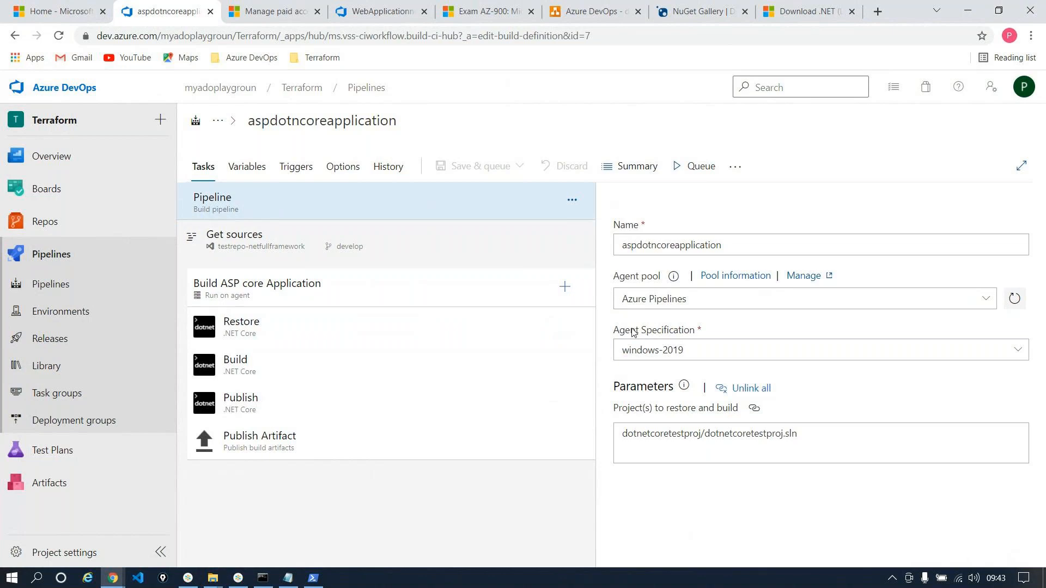
pyautogui.click(401, 285)
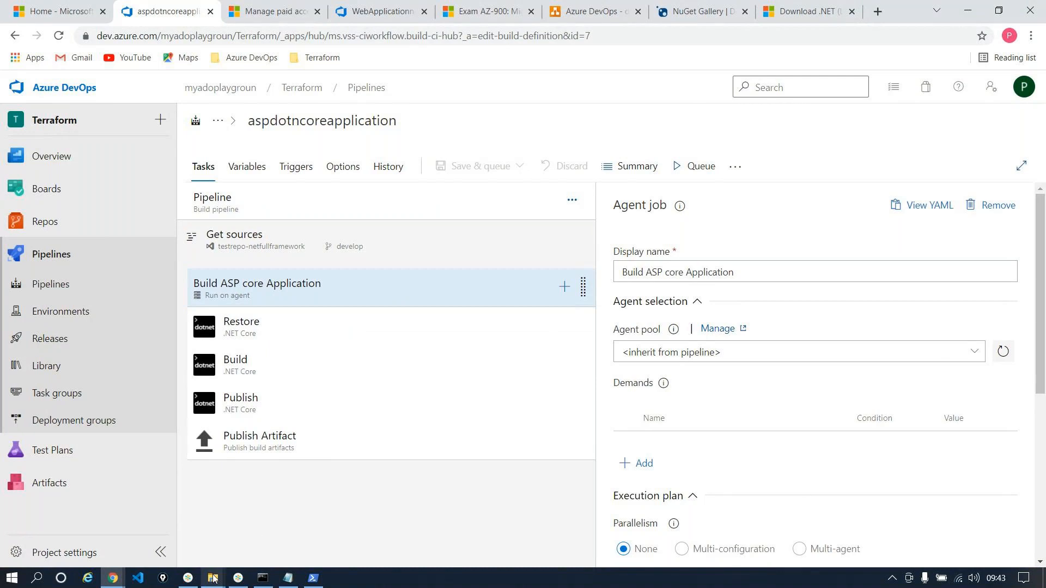
# - Switch to File Explorer and open the dotnetcoretestproj folder under C:\Users\WELCOME\source\repos
pyautogui.moveTo(212, 578)
pyautogui.click(102, 522)
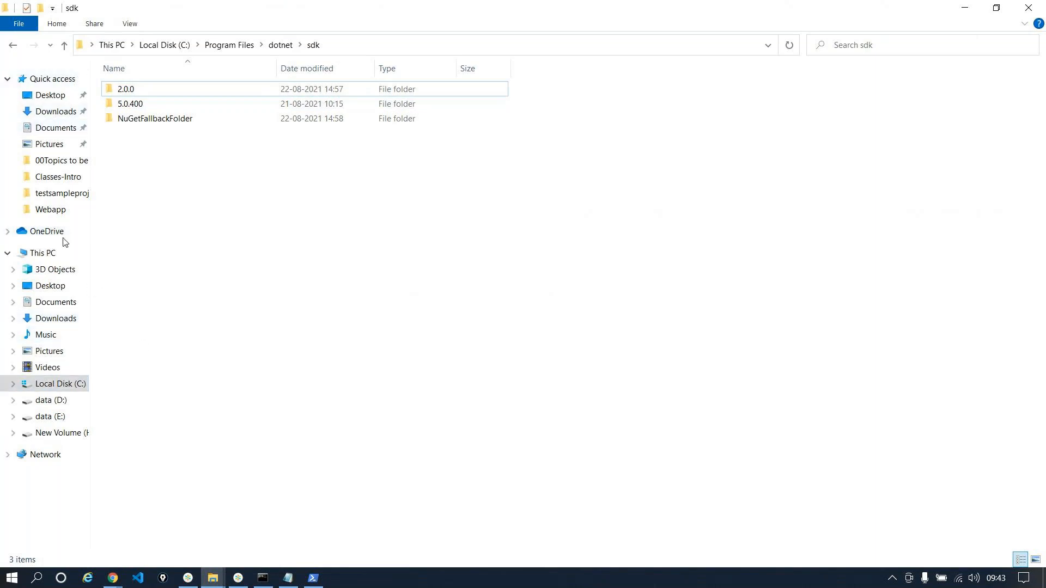
pyautogui.click(44, 252)
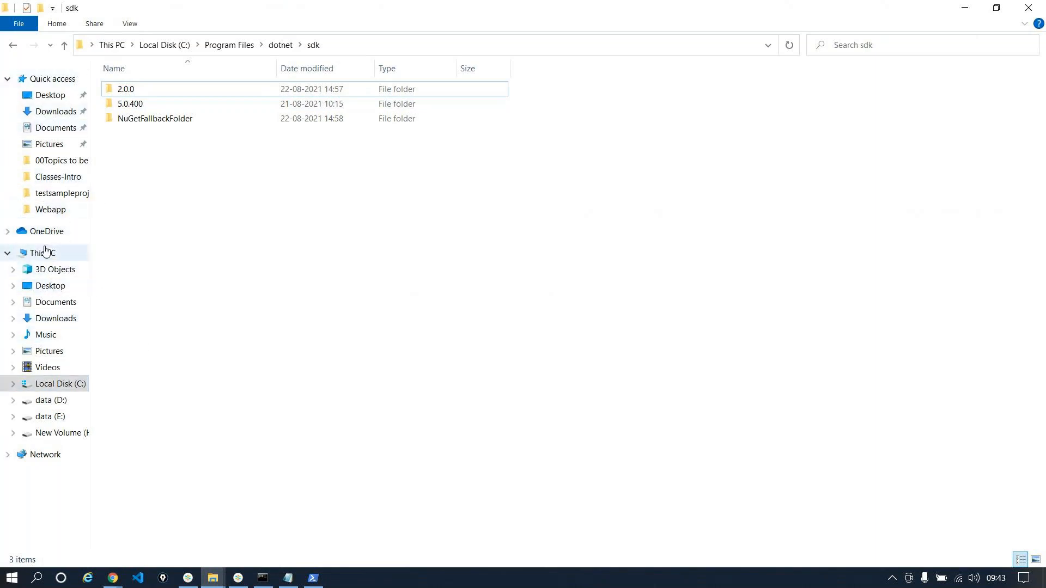
pyautogui.doubleClick(191, 181)
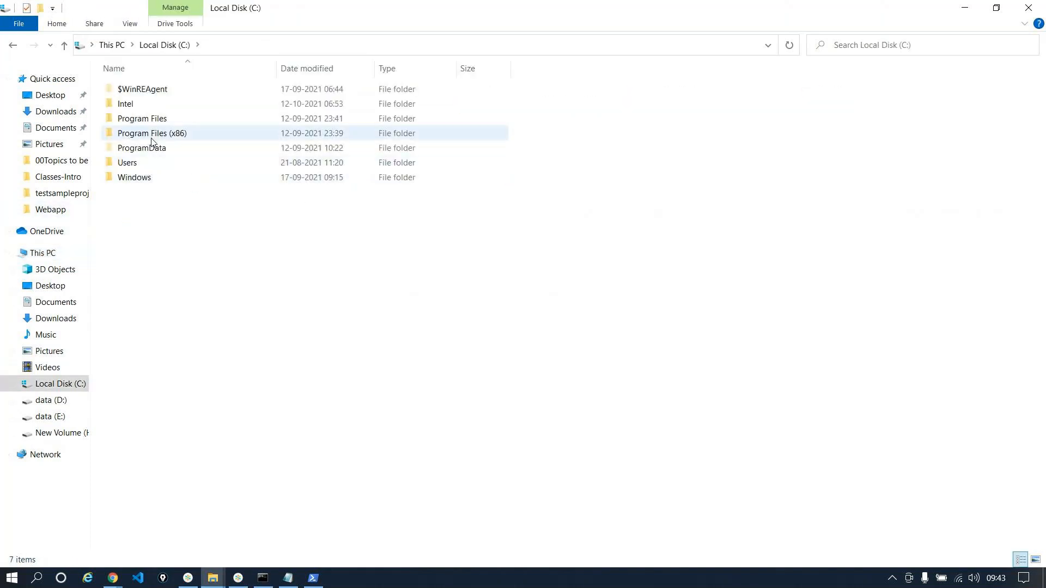
pyautogui.doubleClick(144, 161)
pyautogui.doubleClick(141, 119)
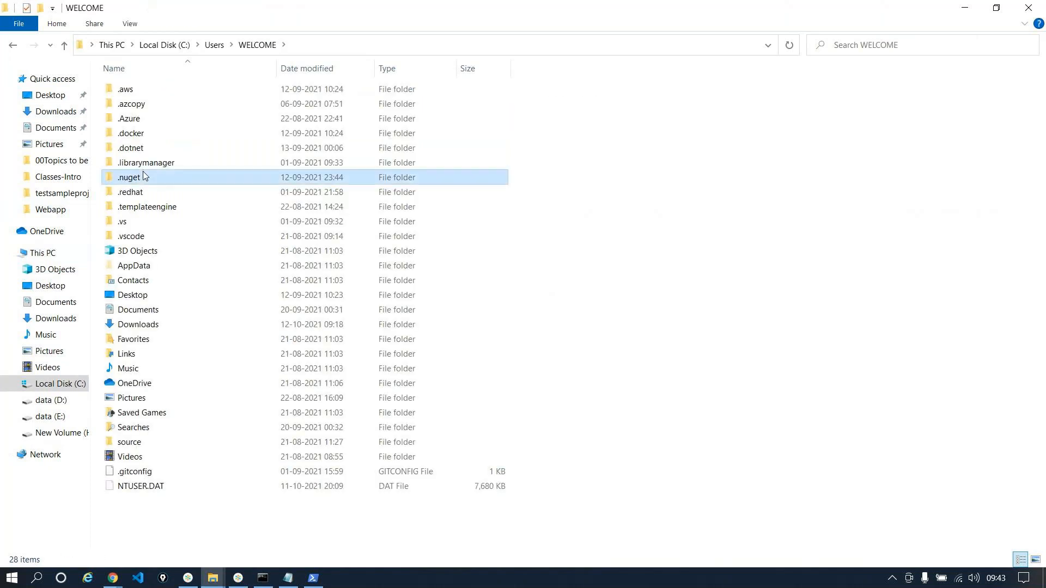
pyautogui.doubleClick(142, 442)
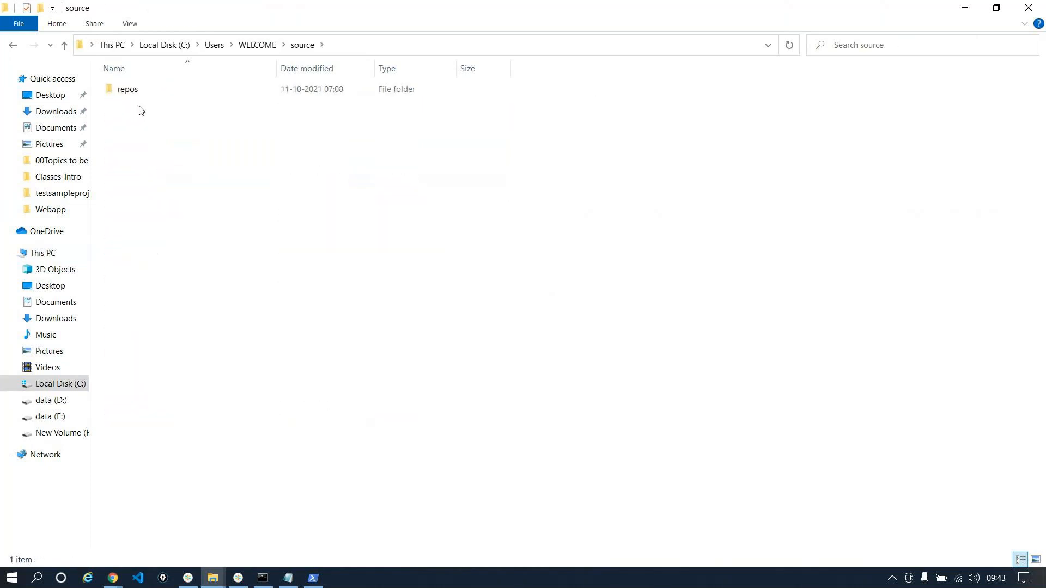
pyautogui.doubleClick(134, 91)
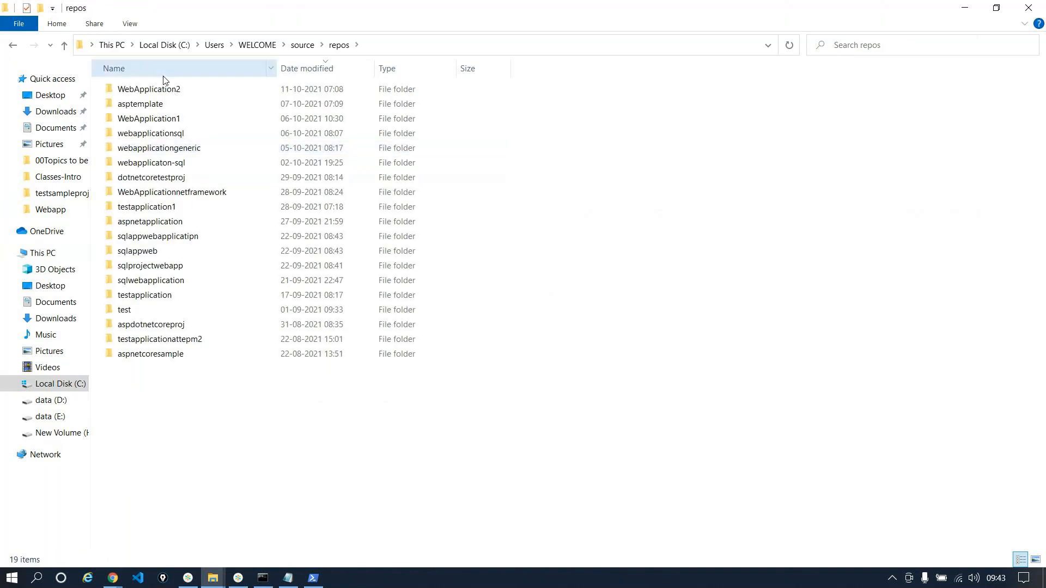
pyautogui.doubleClick(157, 180)
# - Replace the solution path in the untitled Notepad file with the copied folder path C:\Users\WELCOME\source\repos\dotnetcoretestproj
pyautogui.click(515, 48)
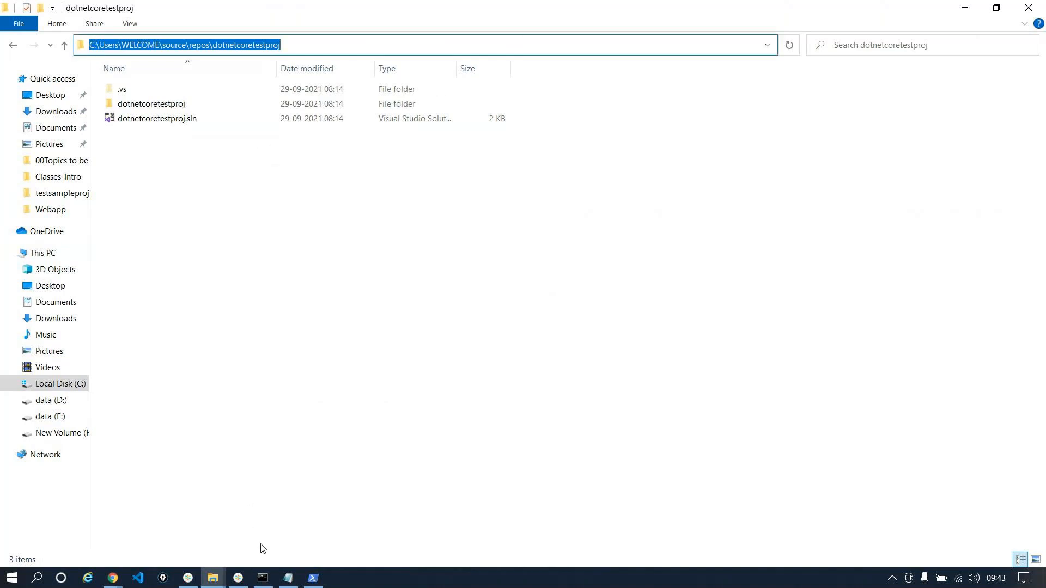
pyautogui.click(287, 579)
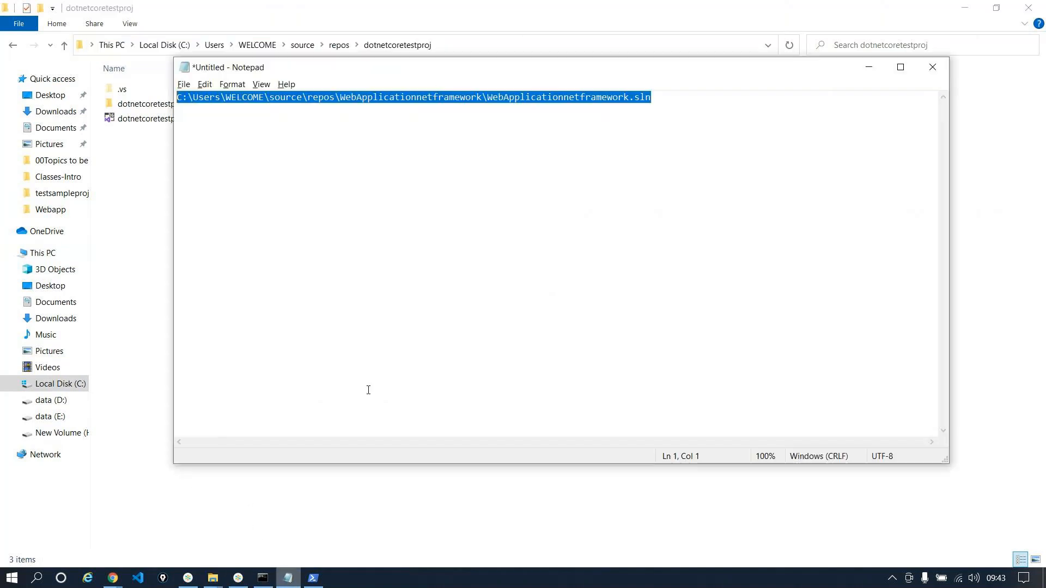
pyautogui.write('C:\\Users\\WELCOME\\source\\repos\\dotnetcoretestproj')
pyautogui.hotkey('alt', 'Tab')
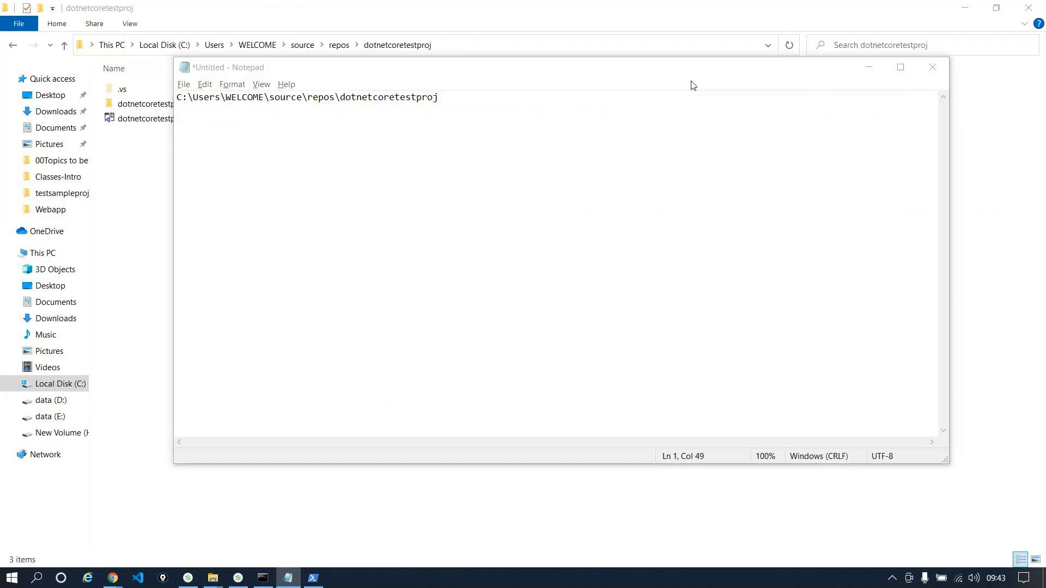
# - Append the solution file name \dotnetcoretestproj.sln to the folder path in the untitled Notepad file
pyautogui.click(171, 119)
pyautogui.press('F2')
pyautogui.hotkey('ctrl', 'c')
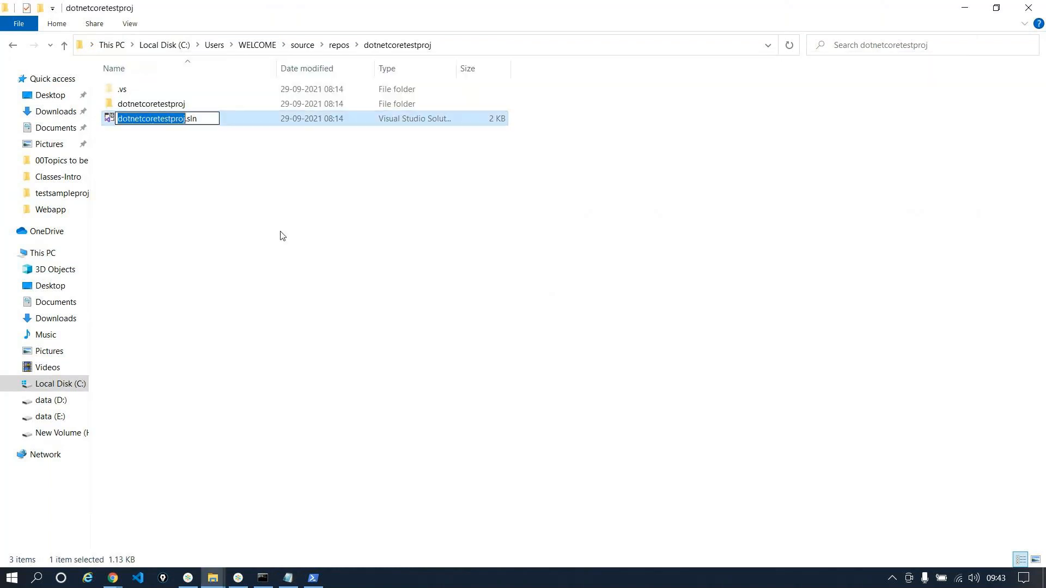
pyautogui.hotkey('alt', 'Tab')
pyautogui.write('\\')
pyautogui.hotkey('ctrl', 'v')
pyautogui.write('.sln')
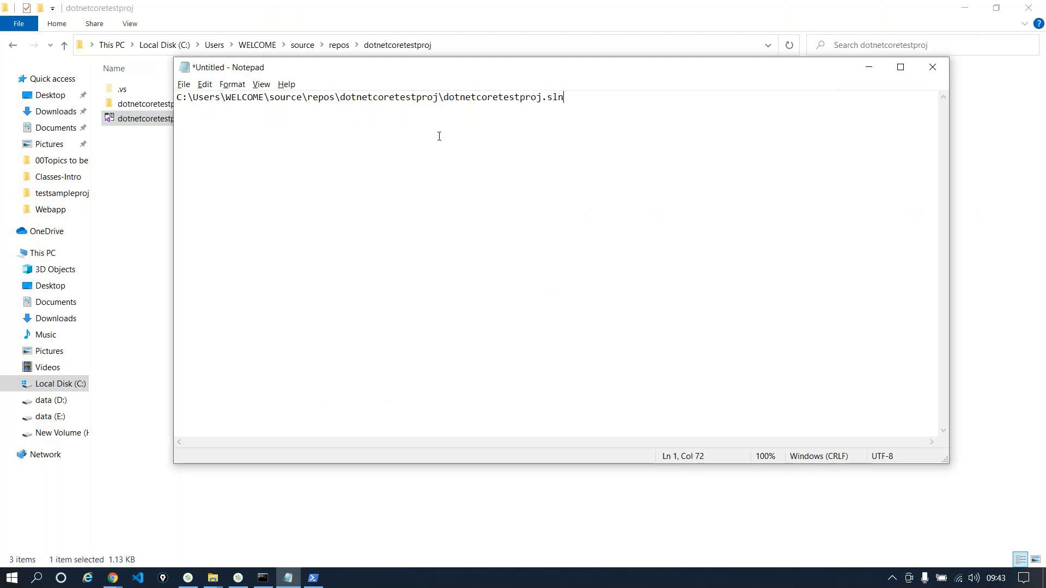
# - Switch to the Command Prompt and enter dotnet restore without a solution argument, leaving it unexecuted
pyautogui.click(263, 578)
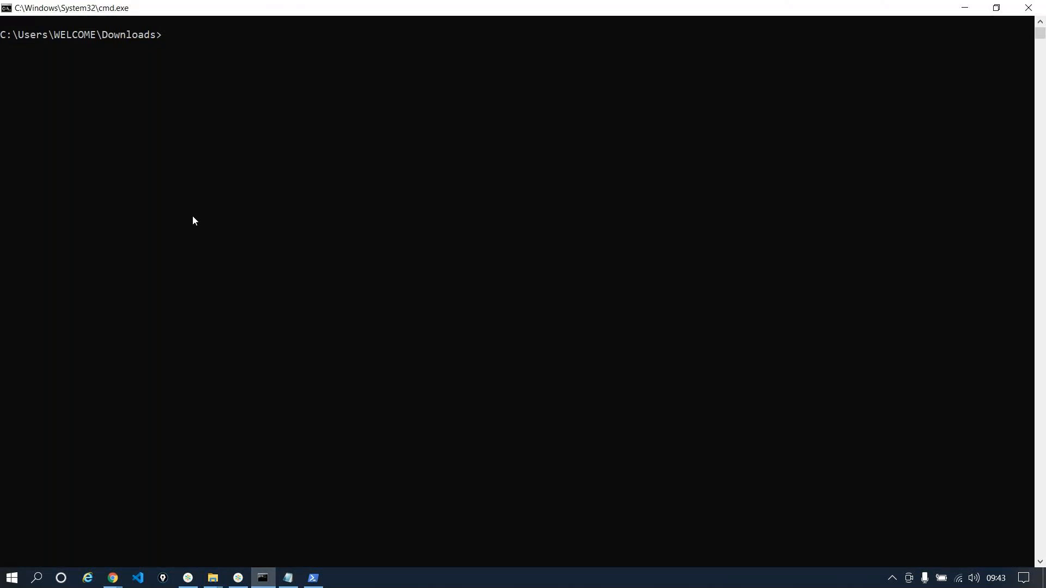
pyautogui.write('dotnet rsto')
pyautogui.press('BackSpace')
pyautogui.press('BackSpace')
pyautogui.write('s')
pyautogui.press('BackSpace')
pyautogui.press('BackSpace')
pyautogui.write('estore d')
pyautogui.press('Tab')
pyautogui.press('BackSpace')
pyautogui.press('BackSpace')
pyautogui.press('BackSpace')
pyautogui.press('BackSpace')
pyautogui.press('BackSpace')
pyautogui.press('BackSpace')
pyautogui.press('BackSpace')
pyautogui.press('BackSpace')
pyautogui.press('BackSpace')
pyautogui.press('BackSpace')
pyautogui.press('BackSpace')
pyautogui.press('BackSpace')
pyautogui.press('BackSpace')
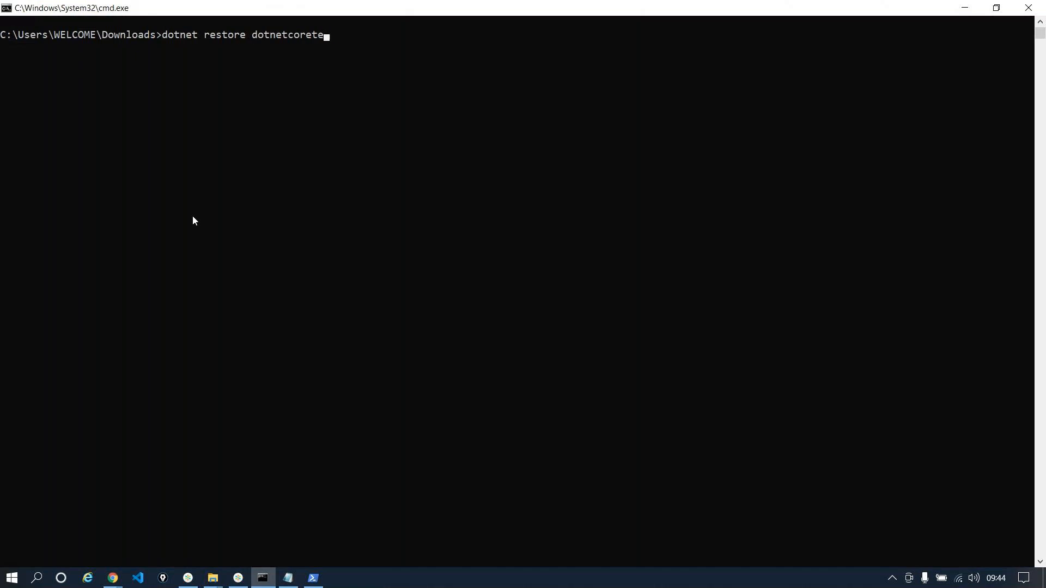
pyautogui.press('BackSpace')
pyautogui.press('BackSpace')
pyautogui.press('BackSpace')
pyautogui.press('BackSpace')
pyautogui.press('BackSpace')
pyautogui.press('BackSpace')
# - Copy the full dotnetcoretestproj.sln path from Notepad into the dotnet restore command and run it
pyautogui.hotkey('alt', 'Tab')
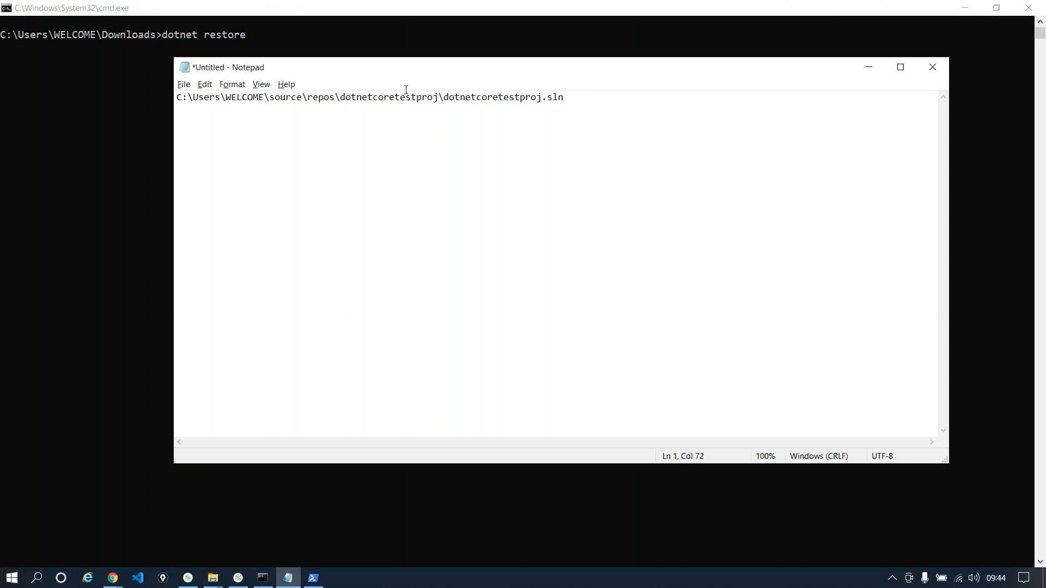
pyautogui.moveTo(597, 96); pyautogui.dragTo(51, 9)
pyautogui.press('super+c')
pyautogui.click(167, 188)
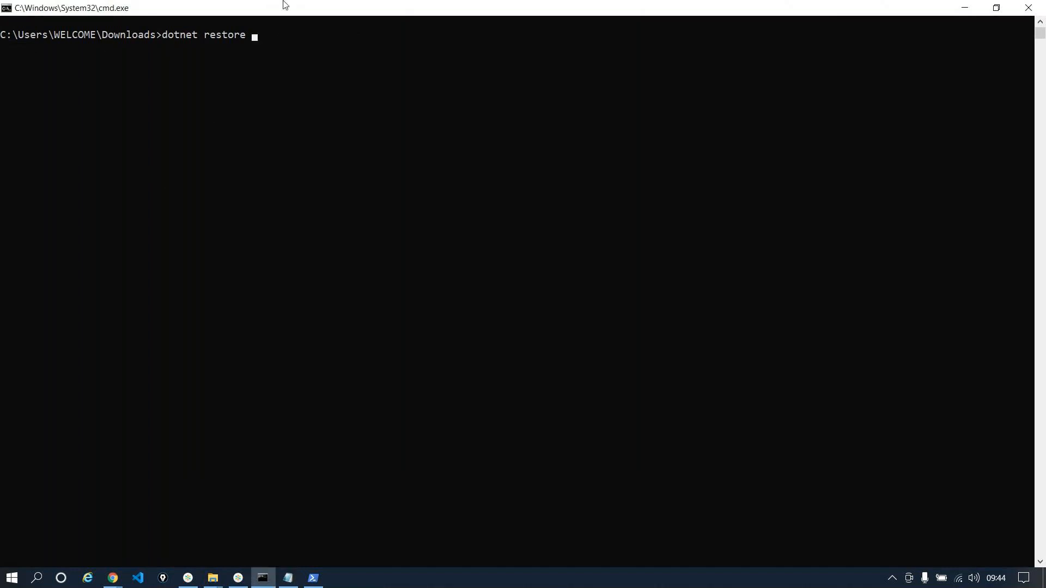
pyautogui.rightClick(266, 33)
pyautogui.press('Return')
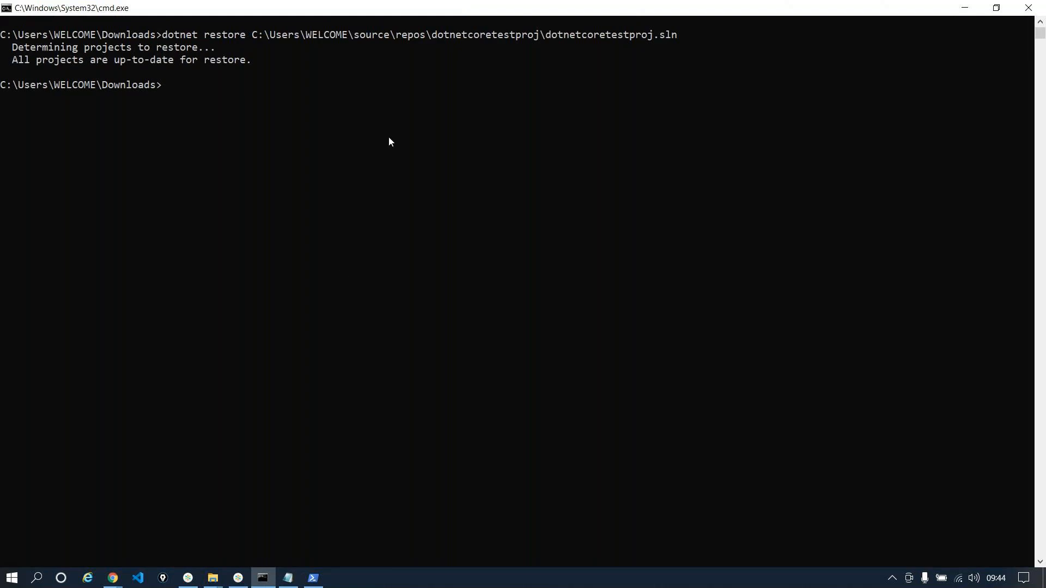
# - Highlight the solution path and the dotnet restore portion of the executed command
pyautogui.moveTo(249, 35); pyautogui.dragTo(684, 36)
pyautogui.click(681, 35)
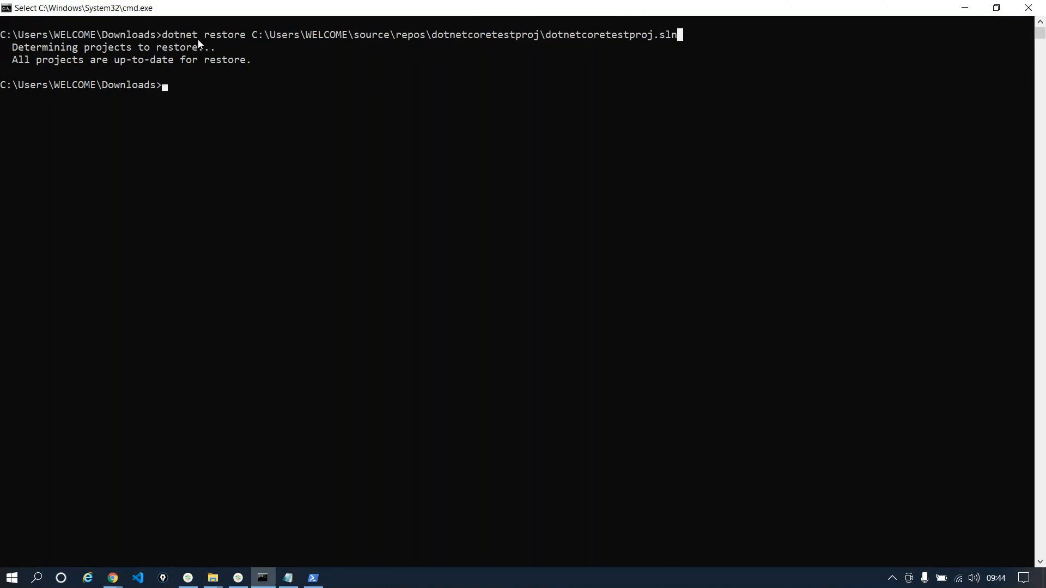
pyautogui.click(159, 36)
pyautogui.moveTo(160, 36); pyautogui.dragTo(242, 40)
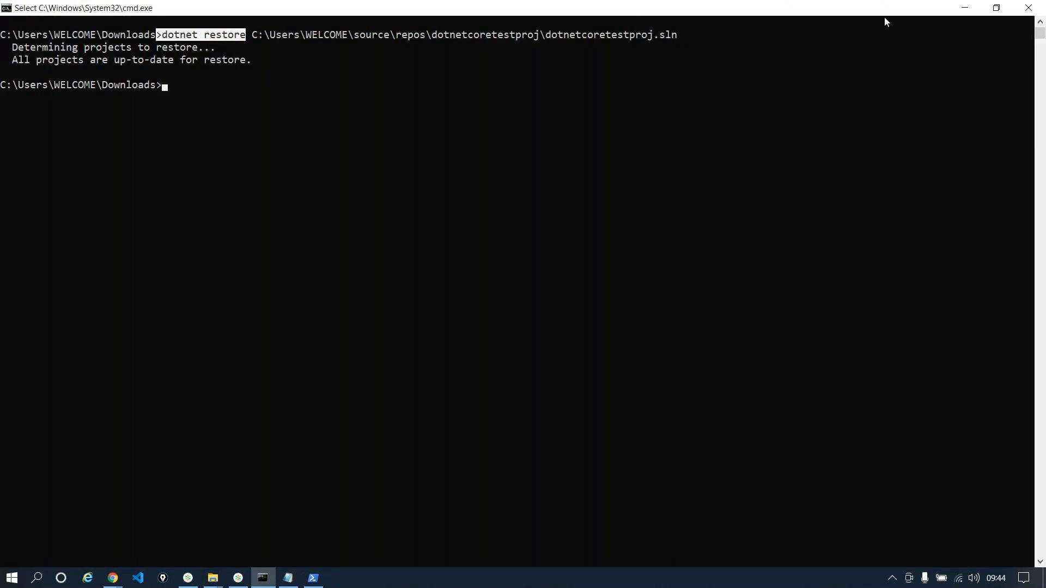
# - Minimize the Command Prompt and Notepad, and review the Restore task settings of the aspdotncoreapplication pipeline in Azure DevOps
pyautogui.click(960, 9)
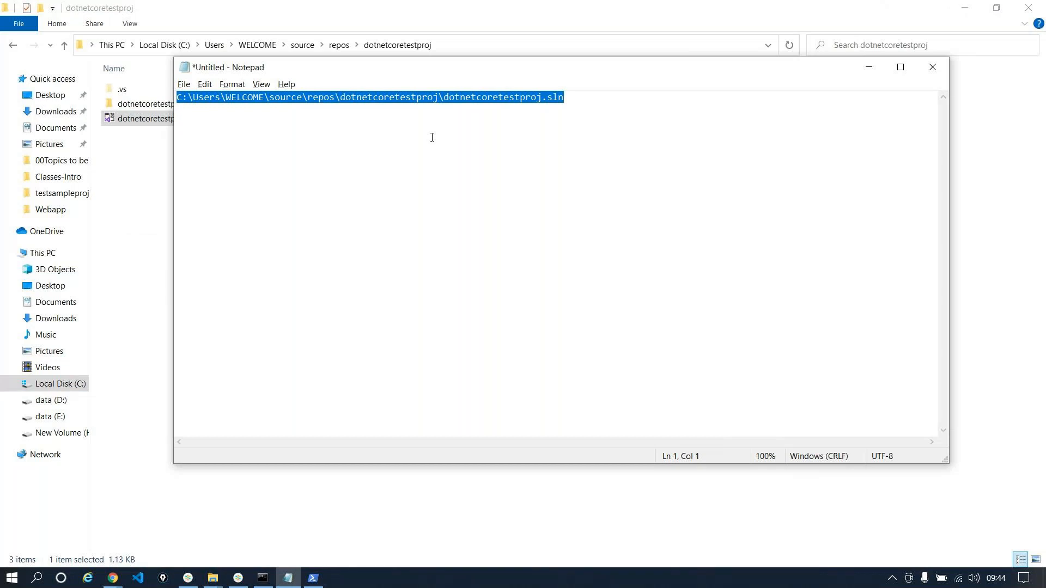
pyautogui.click(875, 72)
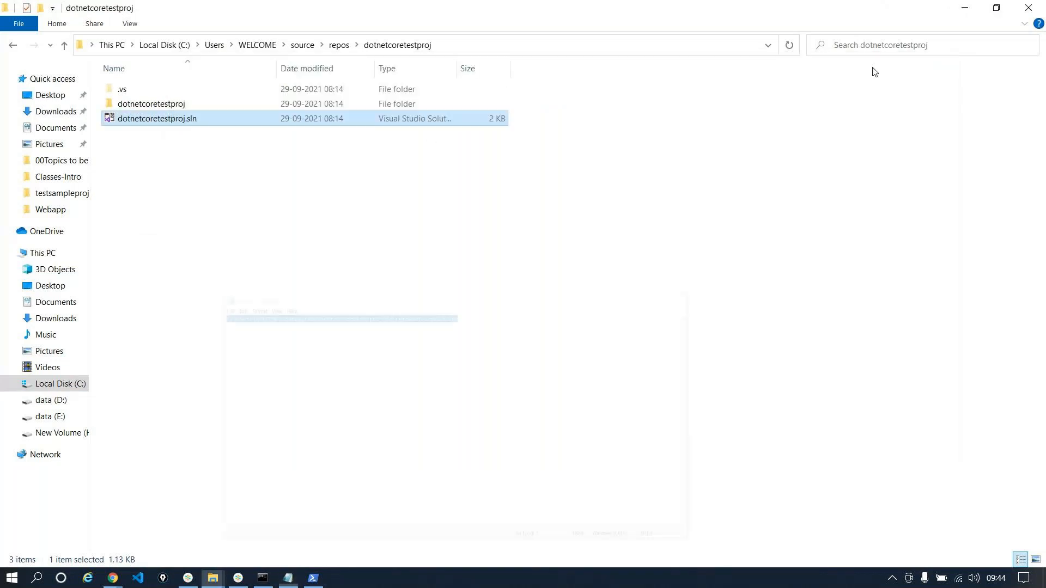
pyautogui.click(113, 578)
pyautogui.click(80, 531)
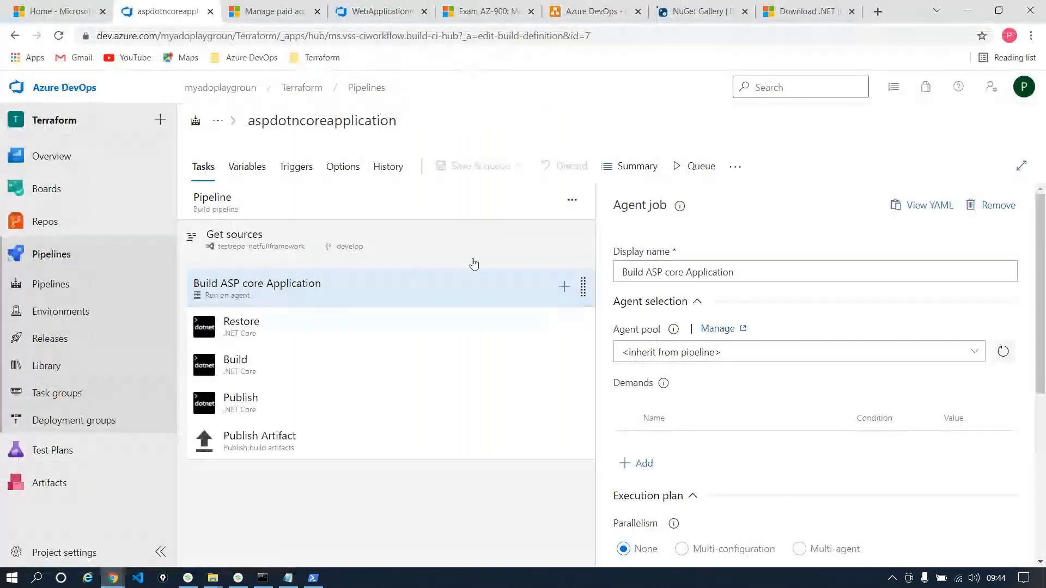
pyautogui.click(300, 333)
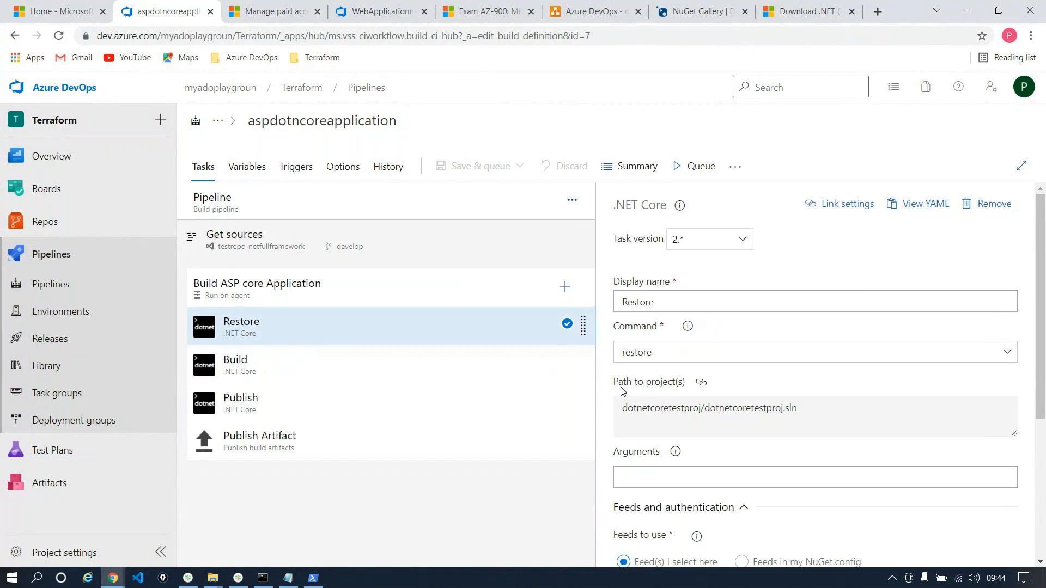
# - Compare the local dotnet restore command with the pipeline's Restore task command and project path
pyautogui.hotkey('alt', 'Tab')
pyautogui.hotkey('alt', 'Tab')
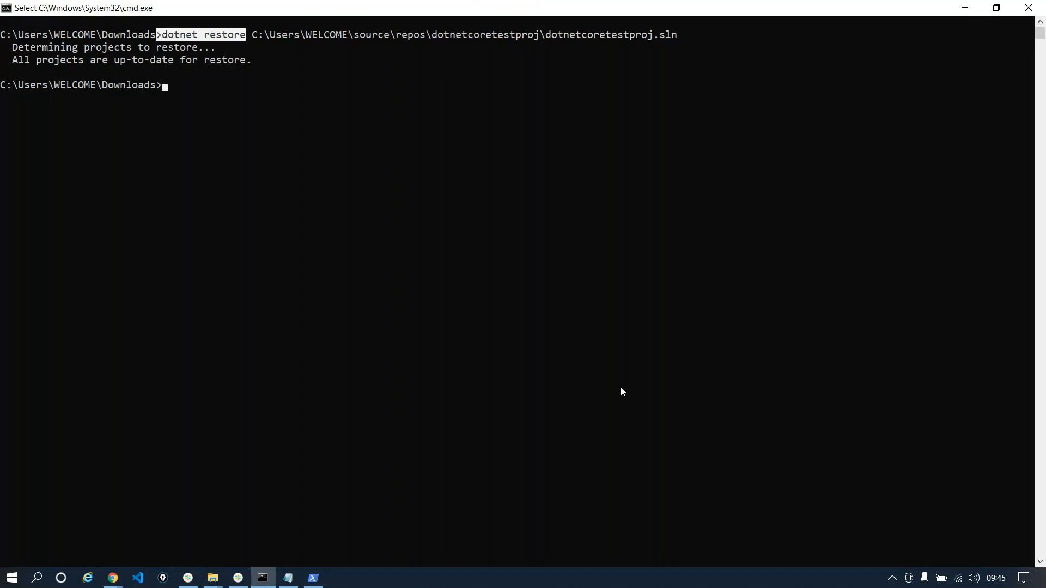
pyautogui.hotkey('alt', 'Tab')
pyautogui.hotkey('alt', 'Tab')
pyautogui.hotkey('alt', 'Tab')
pyautogui.hotkey('alt', 'Tab')
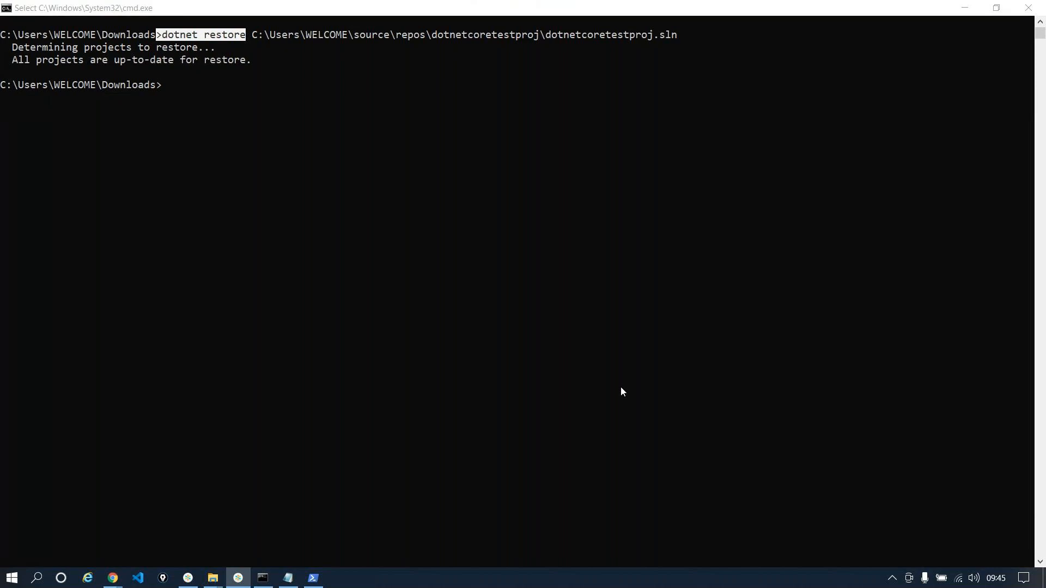
pyautogui.hotkey('alt', 'Tab')
pyautogui.hotkey('alt', 'Tab')
pyautogui.hotkey('alt', 'Tab')
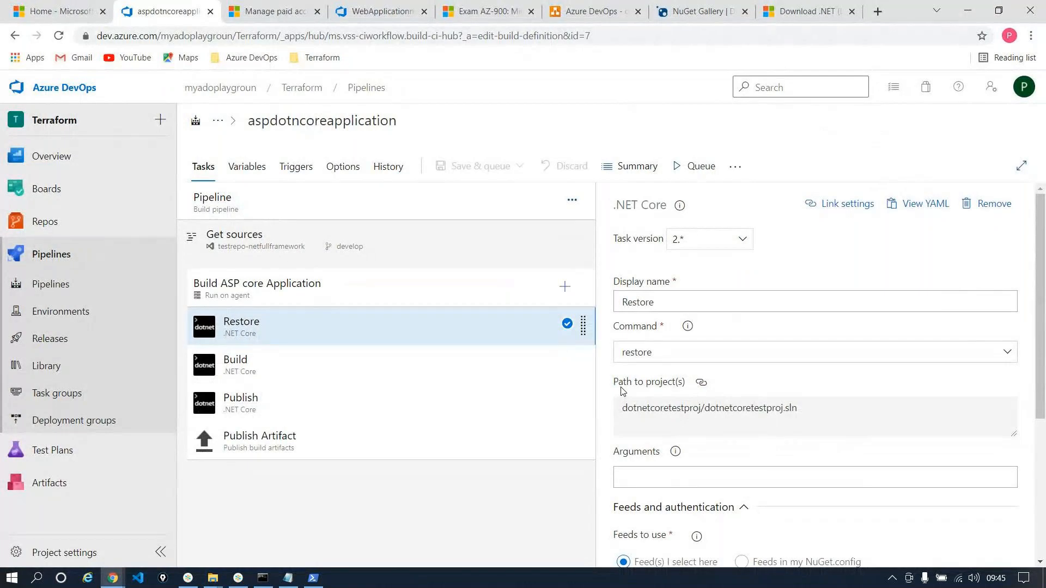
# - Review the pipeline's Build task settings against the local dotnet command in the Command Prompt
pyautogui.click(397, 368)
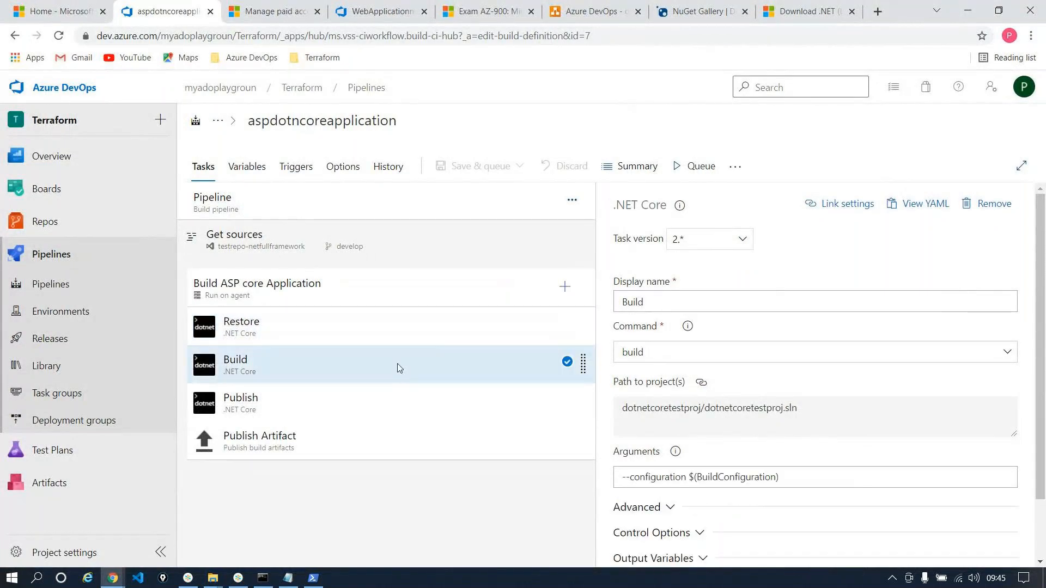
pyautogui.hotkey('alt', 'Tab')
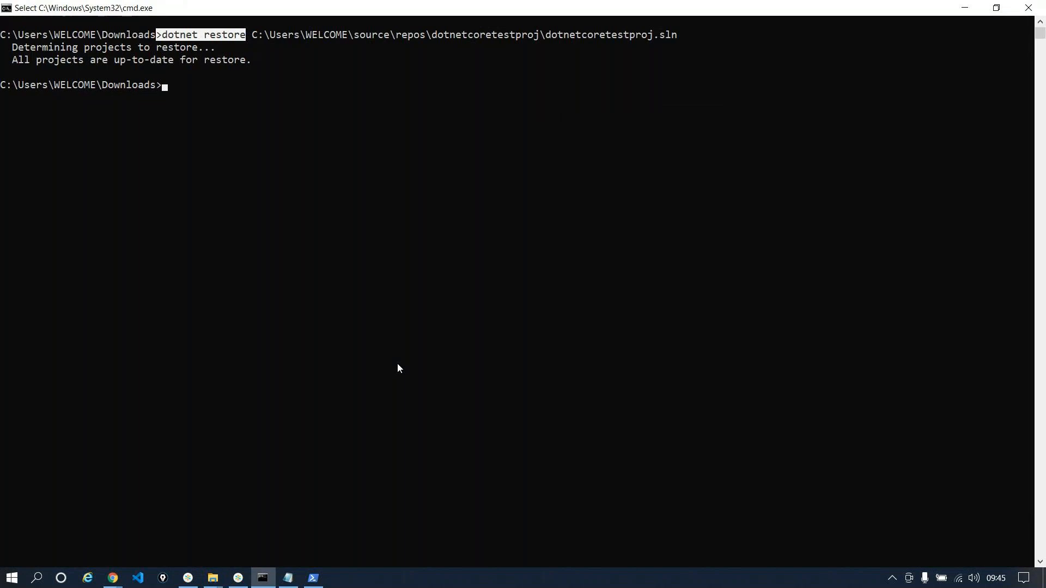
pyautogui.hotkey('alt', 'Tab')
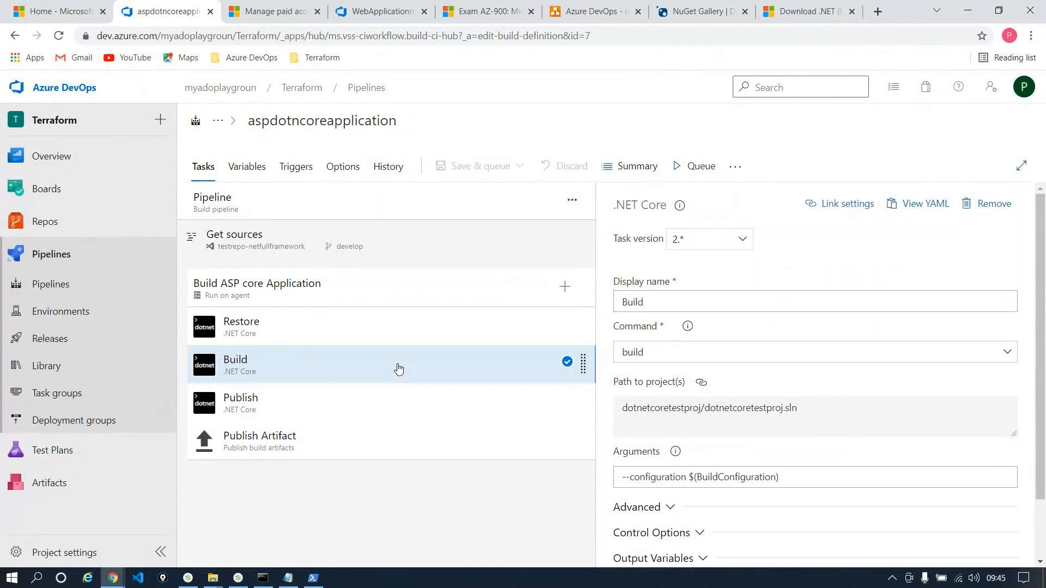
pyautogui.hotkey('alt', 'Tab')
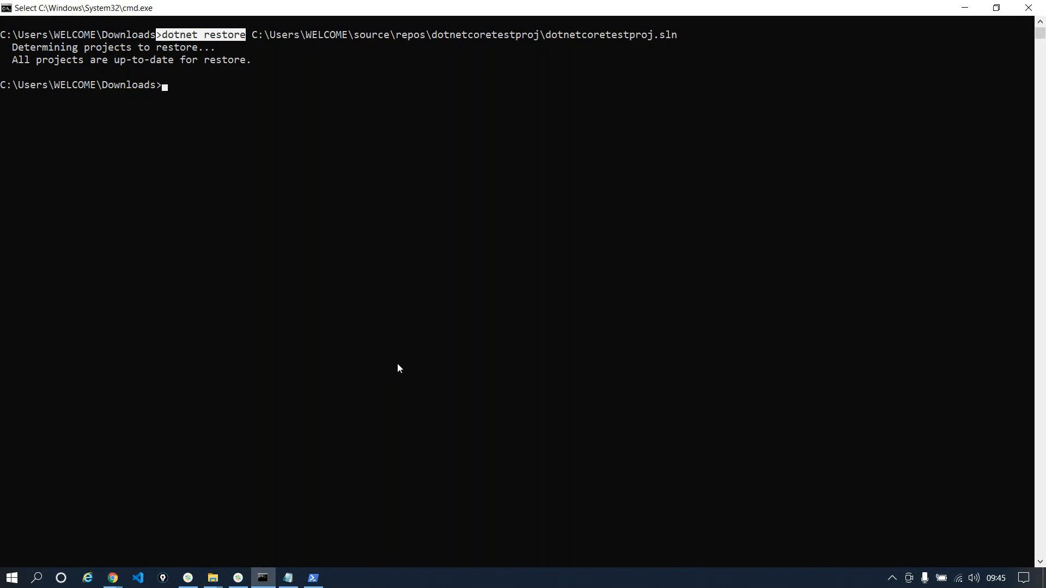
pyautogui.hotkey('alt', 'Tab')
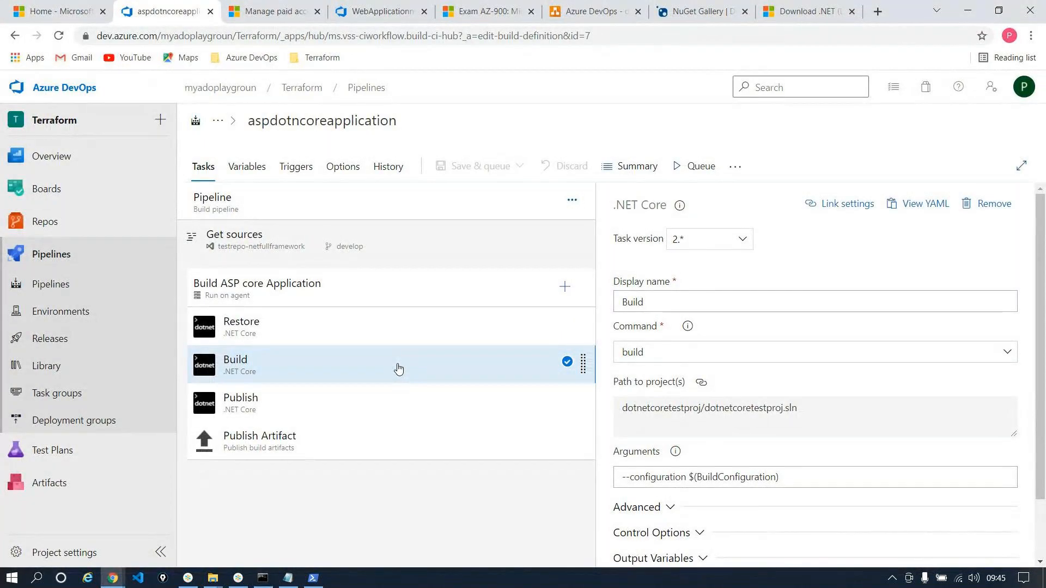
pyautogui.hotkey('alt', 'Tab')
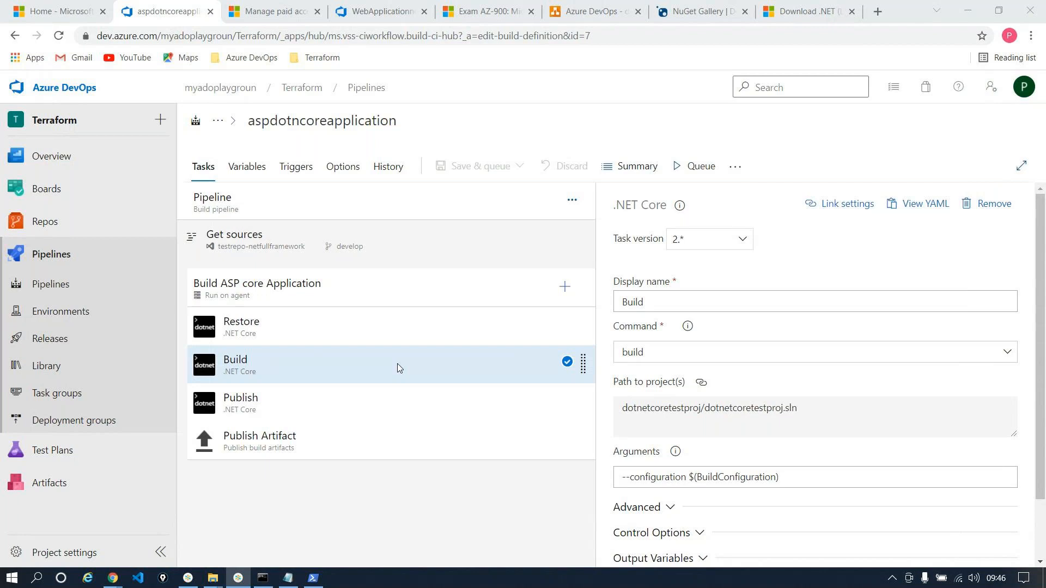
pyautogui.hotkey('alt', 'Tab')
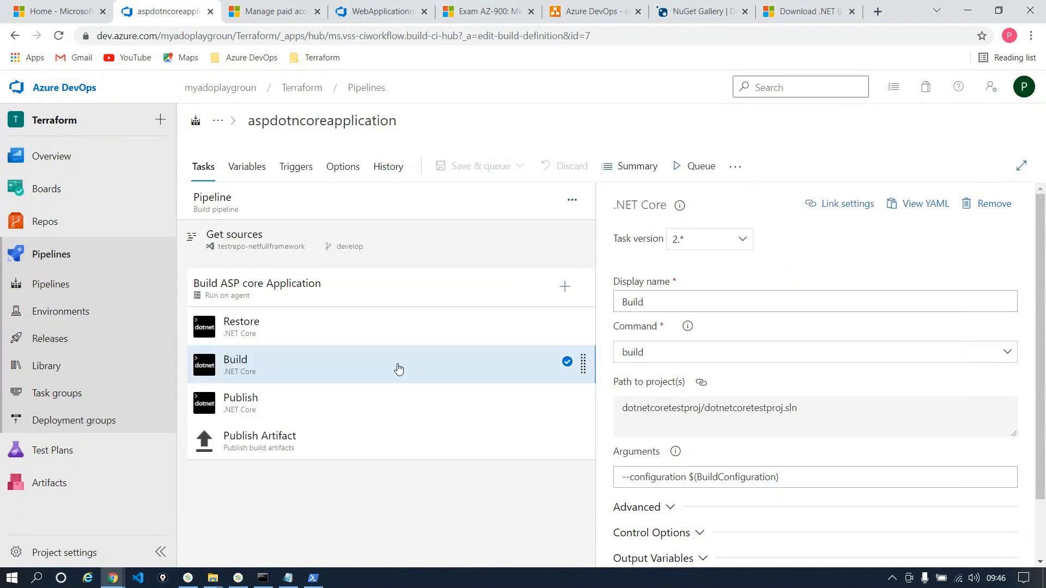
# - Open the project's releases and view the coderelease-aspnetfulllframework release history and stages
pyautogui.click(48, 349)
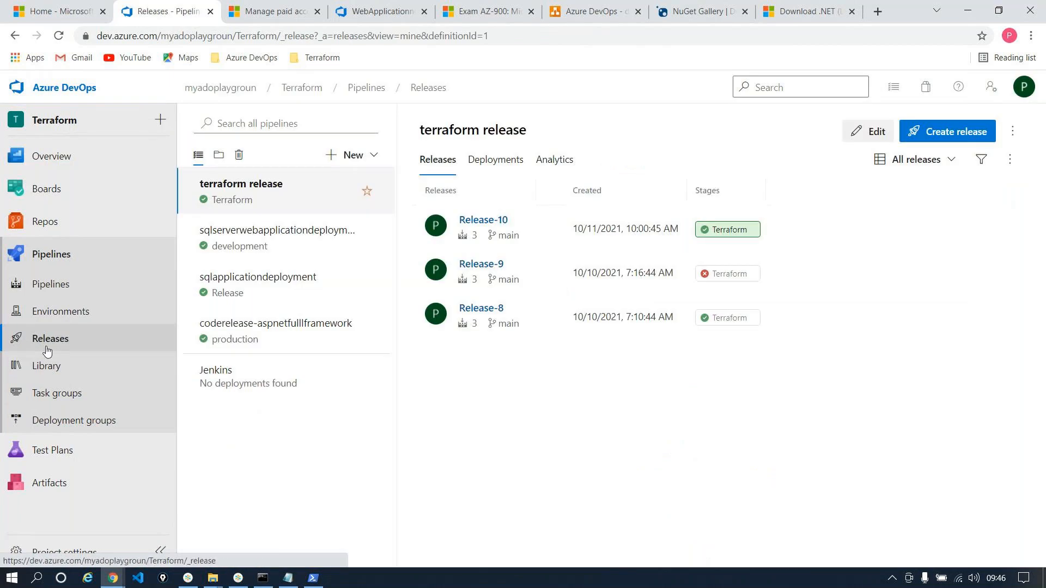
pyautogui.click(256, 329)
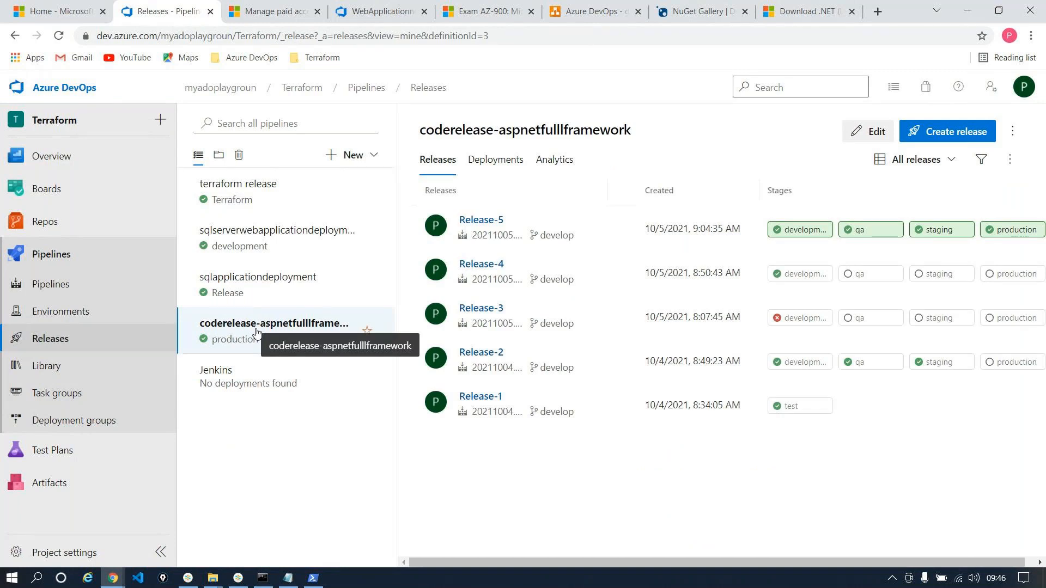
# - Switch to the Azure DevOps diagram and examine the dev, Staging and Prod environments on the Stratergies page
pyautogui.click(594, 11)
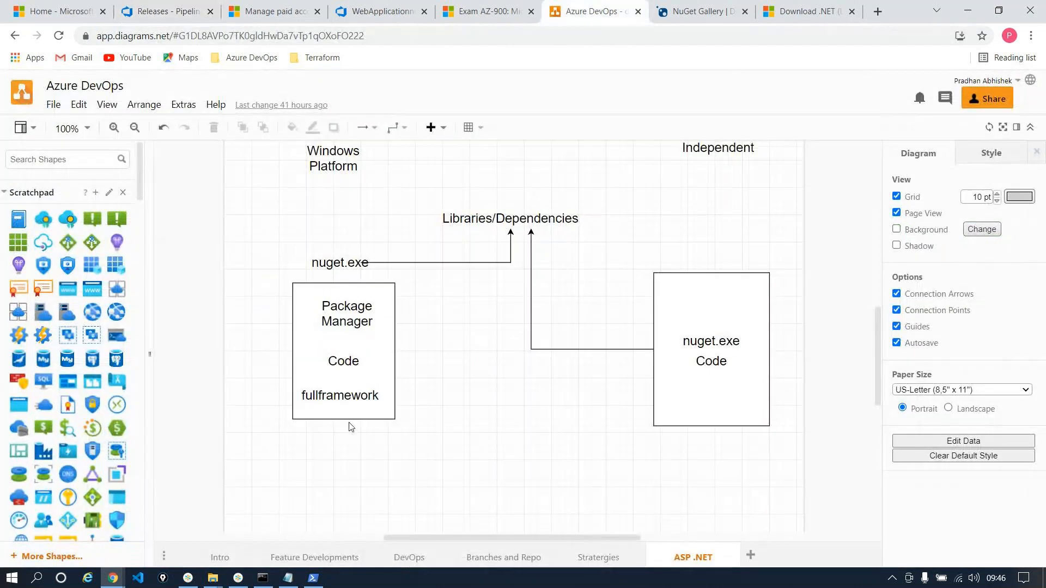
pyautogui.click(579, 558)
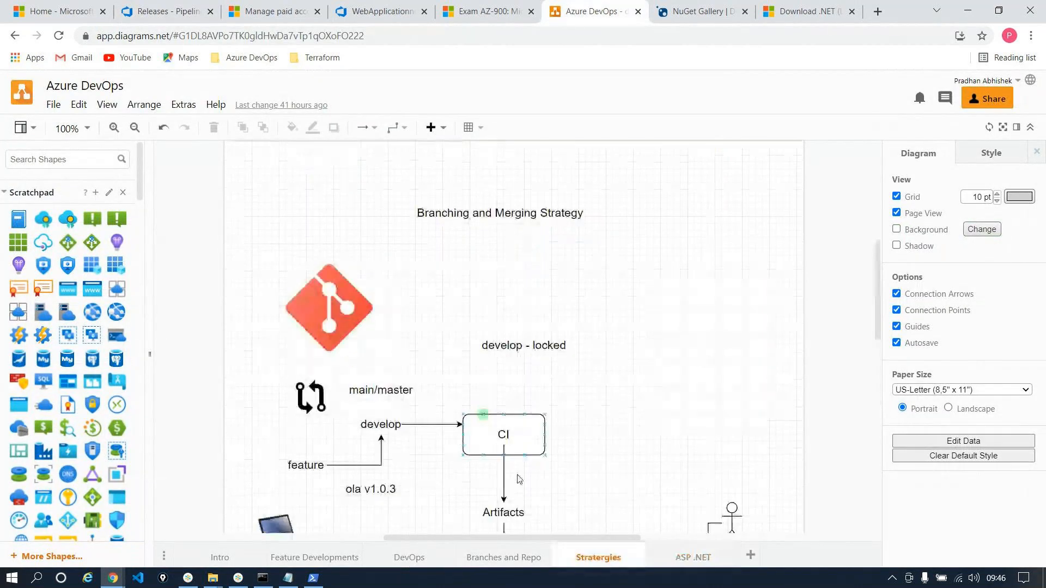
pyautogui.scroll(-5, 620, 323)
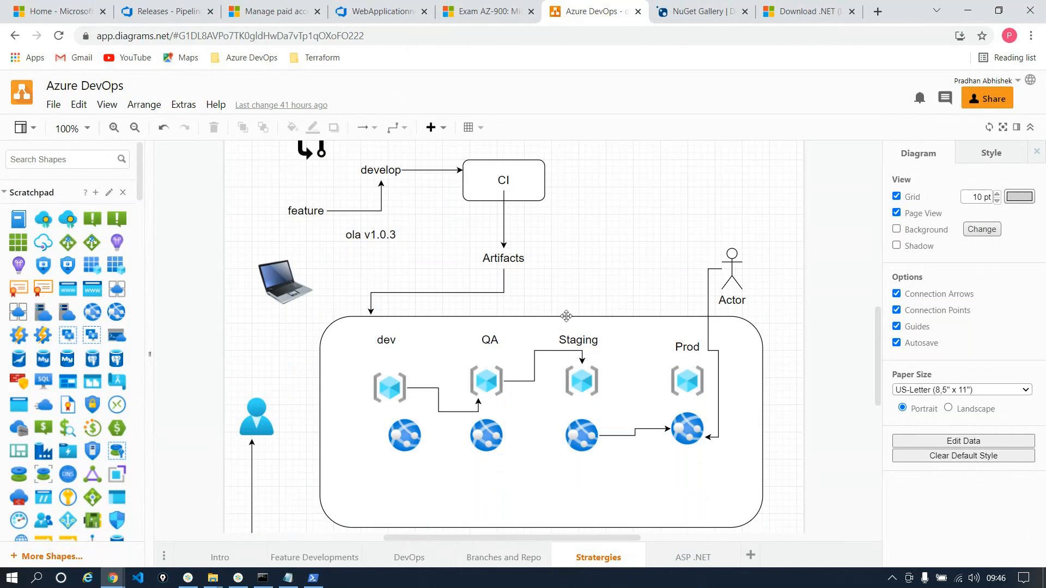
pyautogui.click(400, 390)
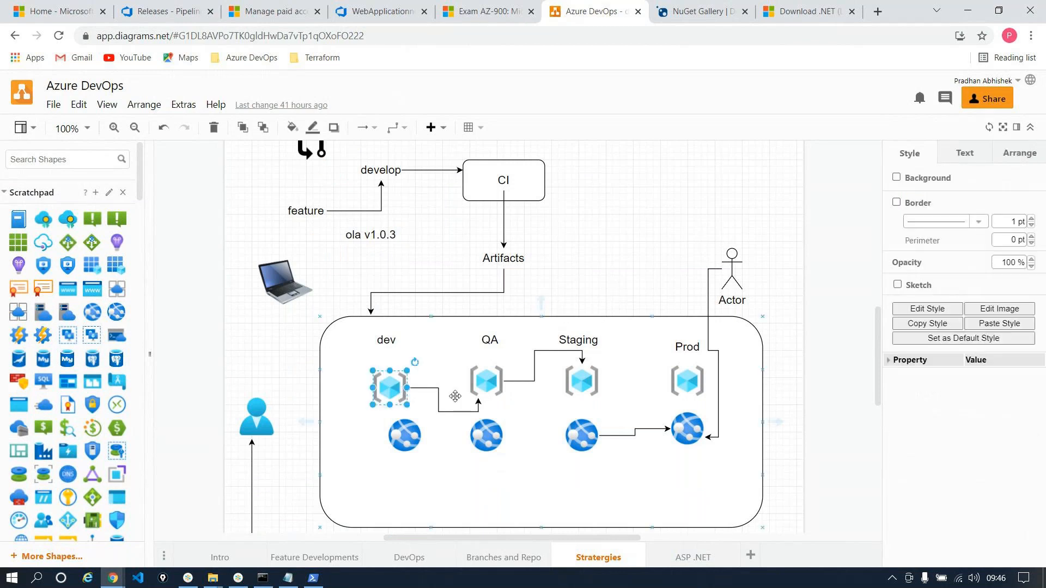
pyautogui.click(582, 382)
pyautogui.click(687, 381)
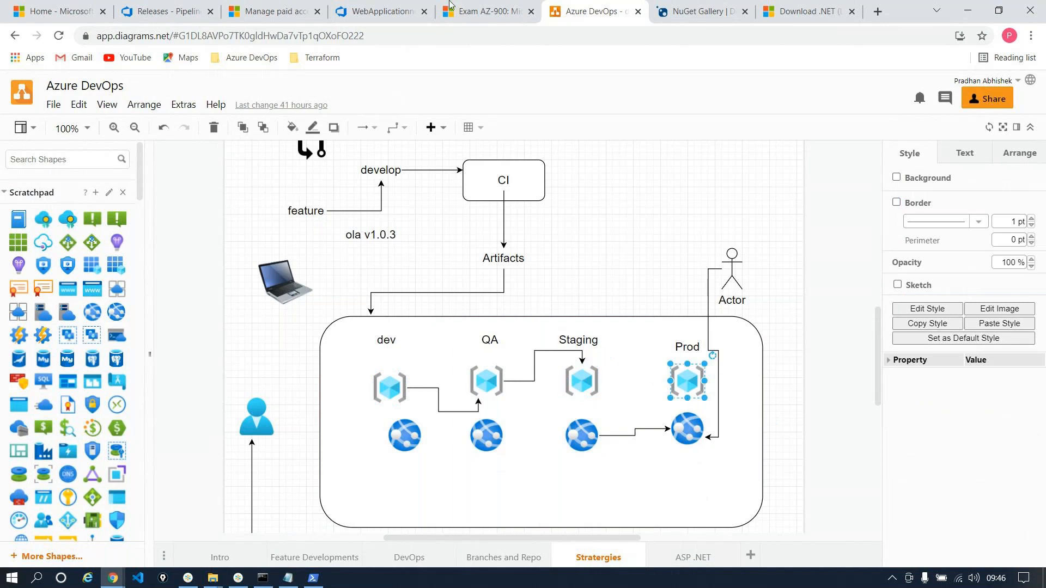
# - Return to the Azure DevOps releases and start a new release pipeline without choosing a stage template
pyautogui.click(366, 6)
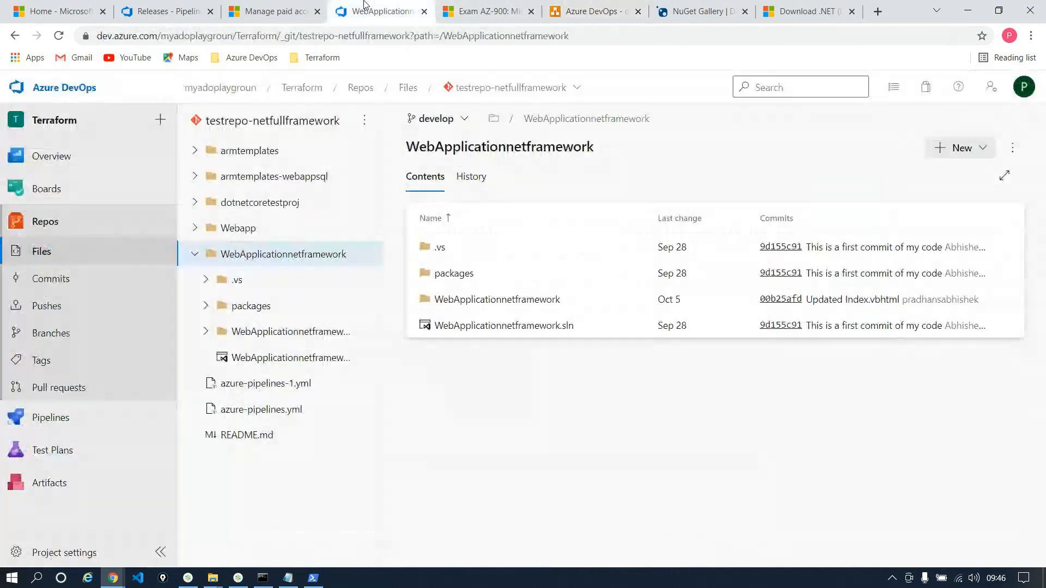
pyautogui.click(170, 10)
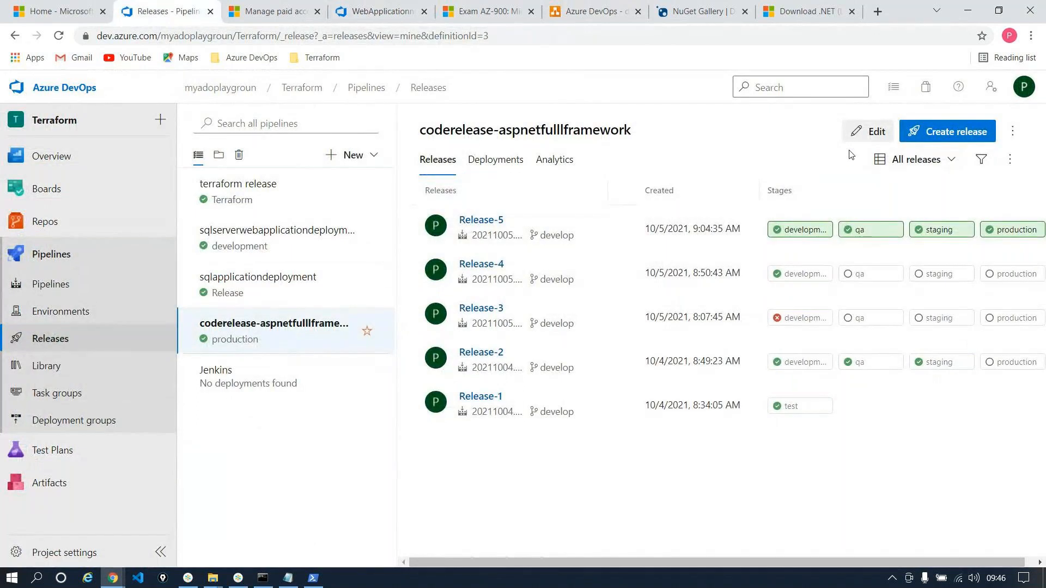
pyautogui.click(338, 157)
pyautogui.click(301, 182)
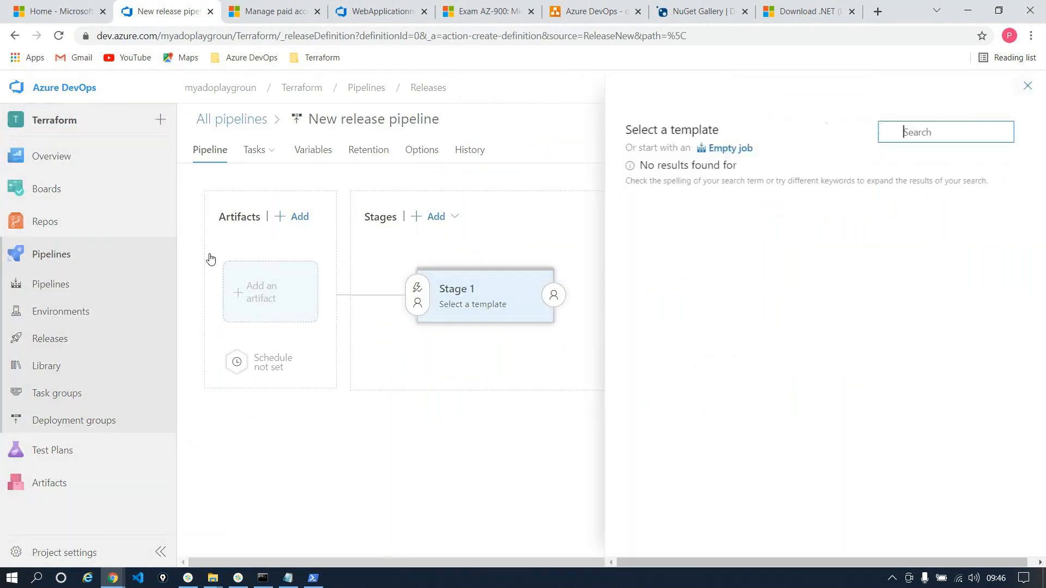
pyautogui.click(1027, 85)
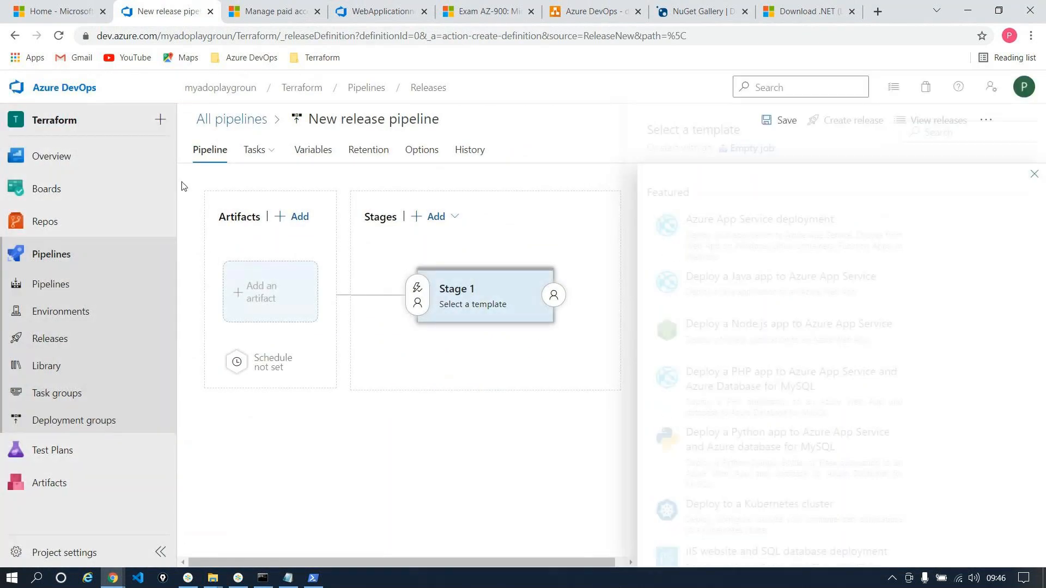
# - Add the latest netfullframework-CI build from the Terraform project as the release pipeline's artifact
pyautogui.click(264, 303)
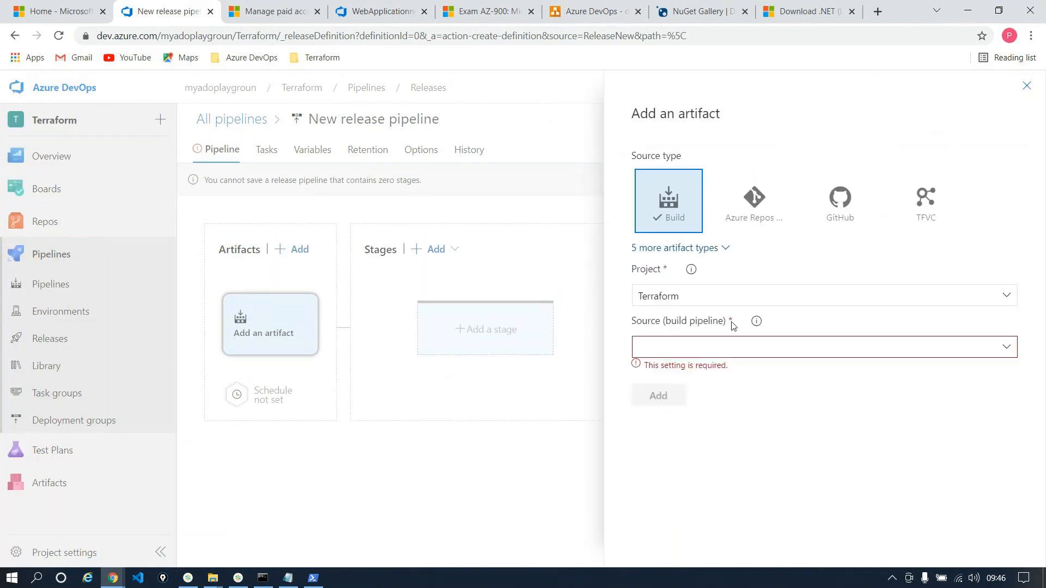
pyautogui.click(1007, 347)
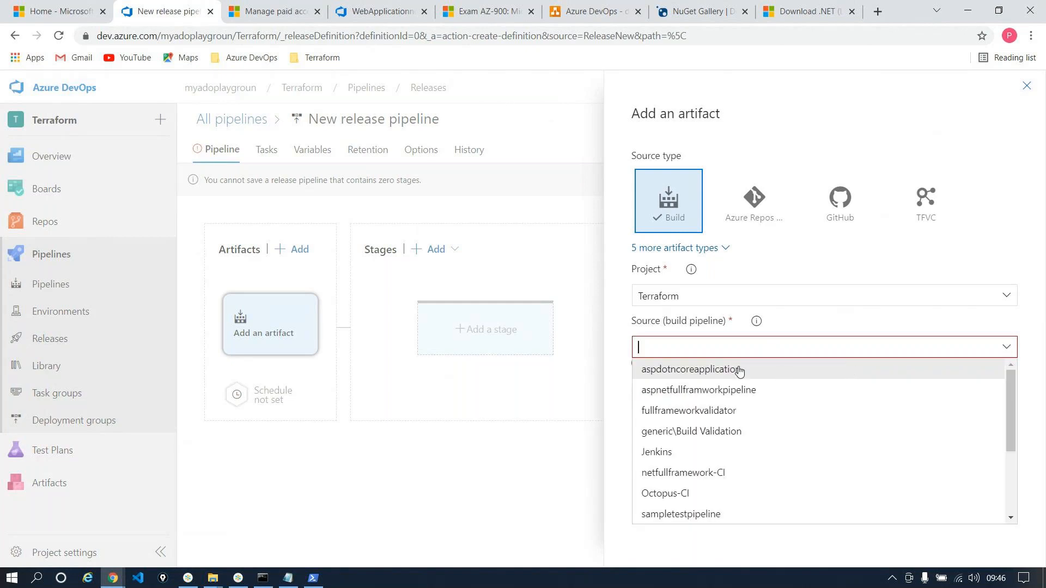
pyautogui.click(701, 473)
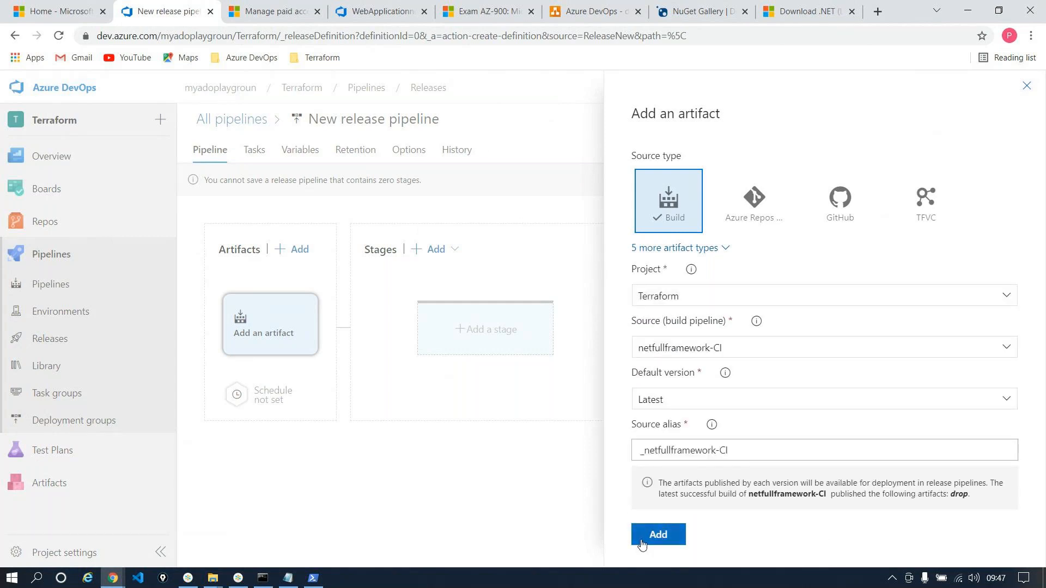
pyautogui.click(663, 542)
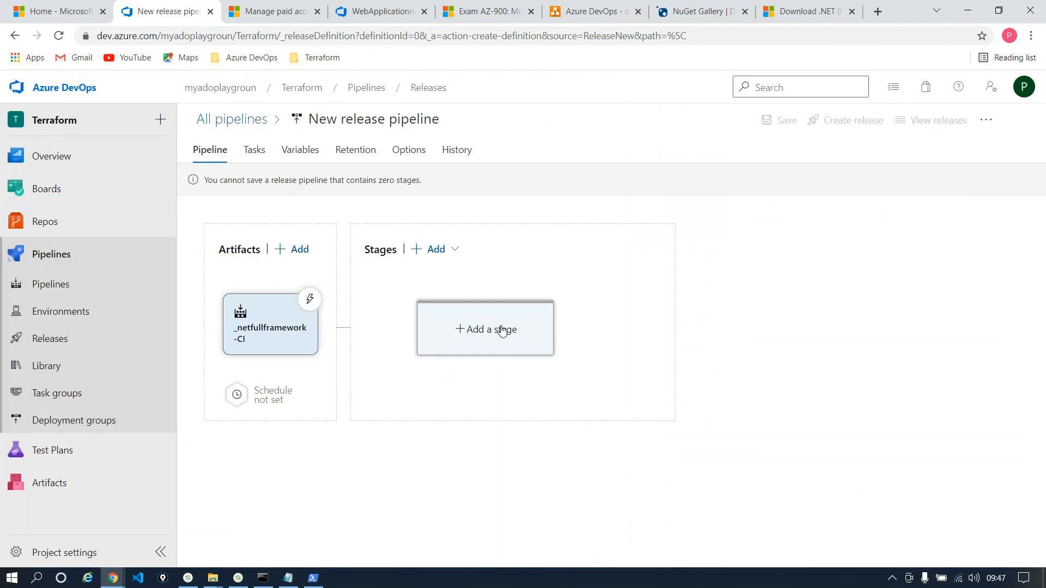
# - Add a stage based on an empty job and name it development
pyautogui.click(502, 331)
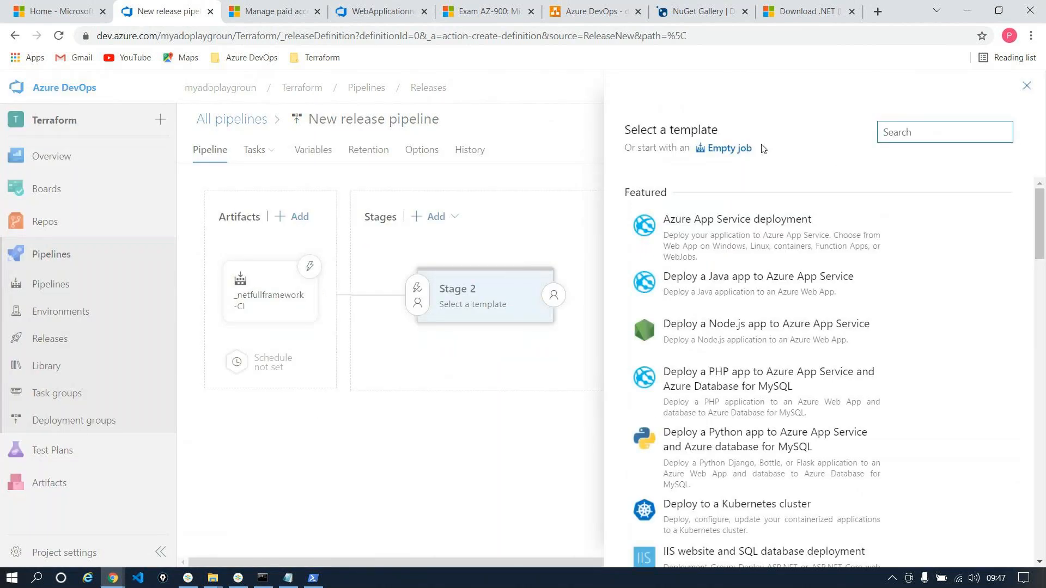
pyautogui.click(745, 148)
pyautogui.tripleClick(710, 307)
pyautogui.write('development')
pyautogui.click(570, 352)
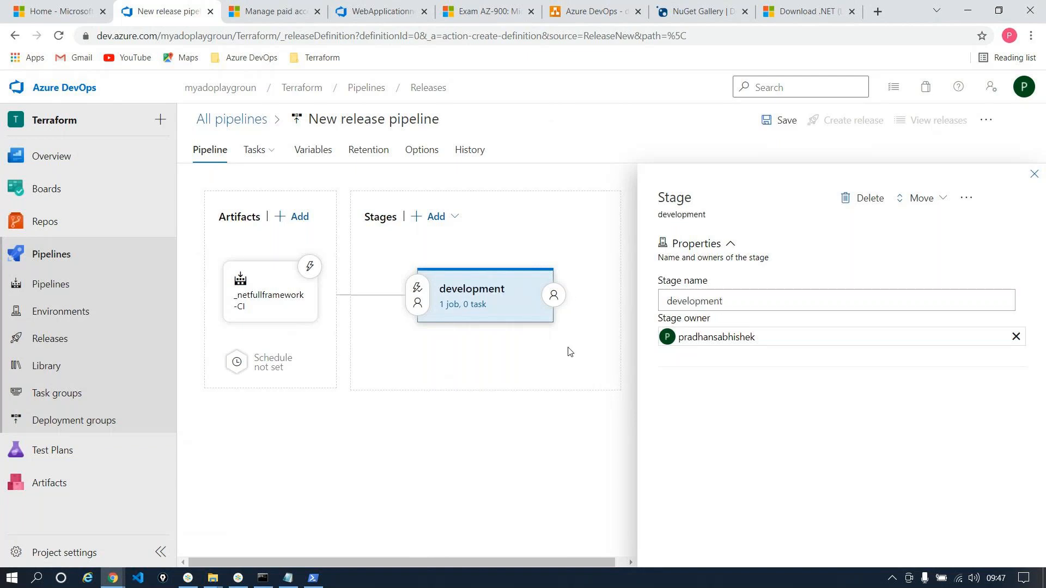
# - Add an Azure App Service deploy task to the development stage's agent job
pyautogui.click(484, 306)
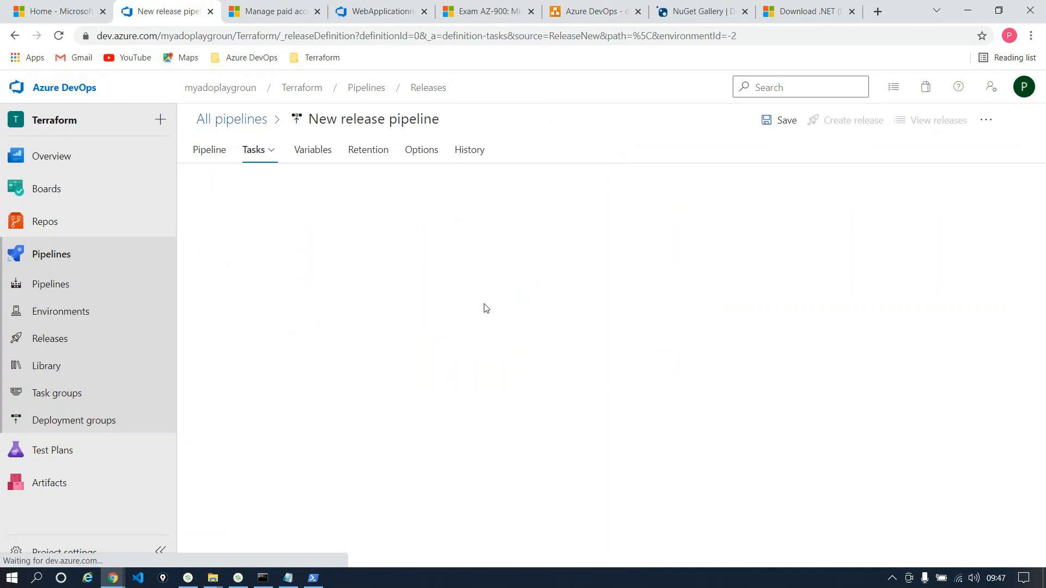
pyautogui.click(564, 229)
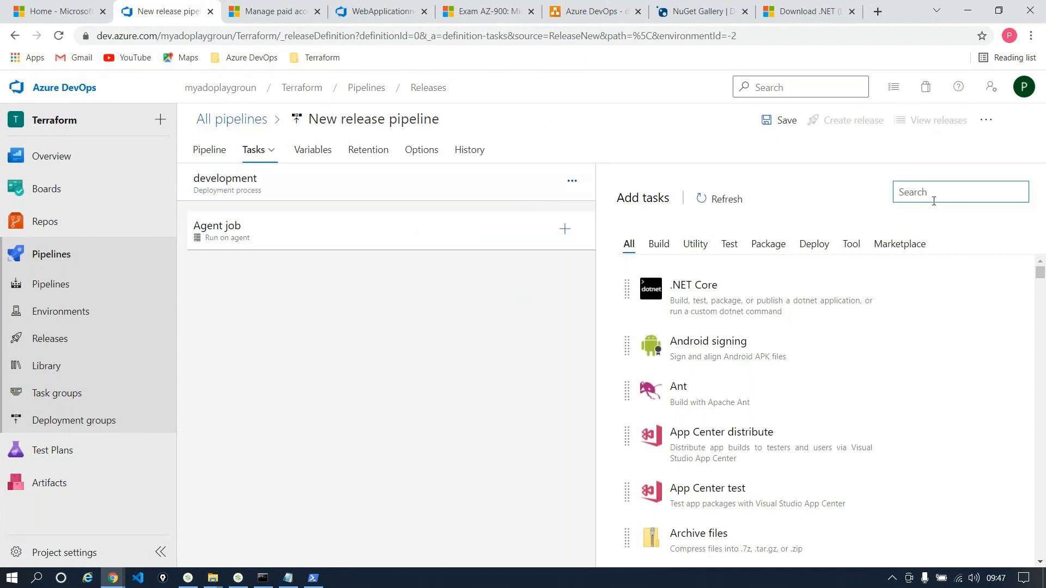
pyautogui.write('azure web')
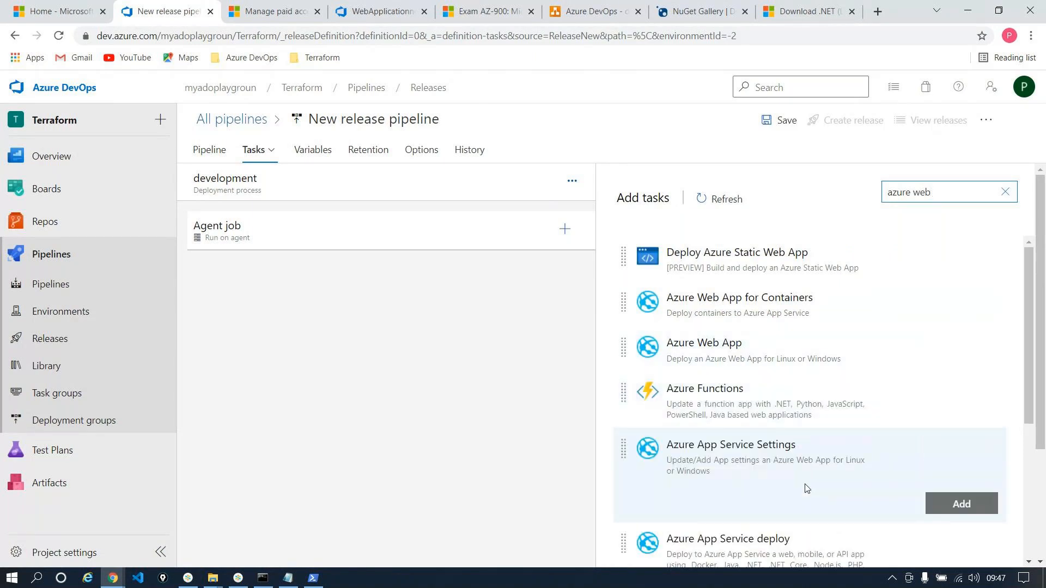
pyautogui.click(961, 561)
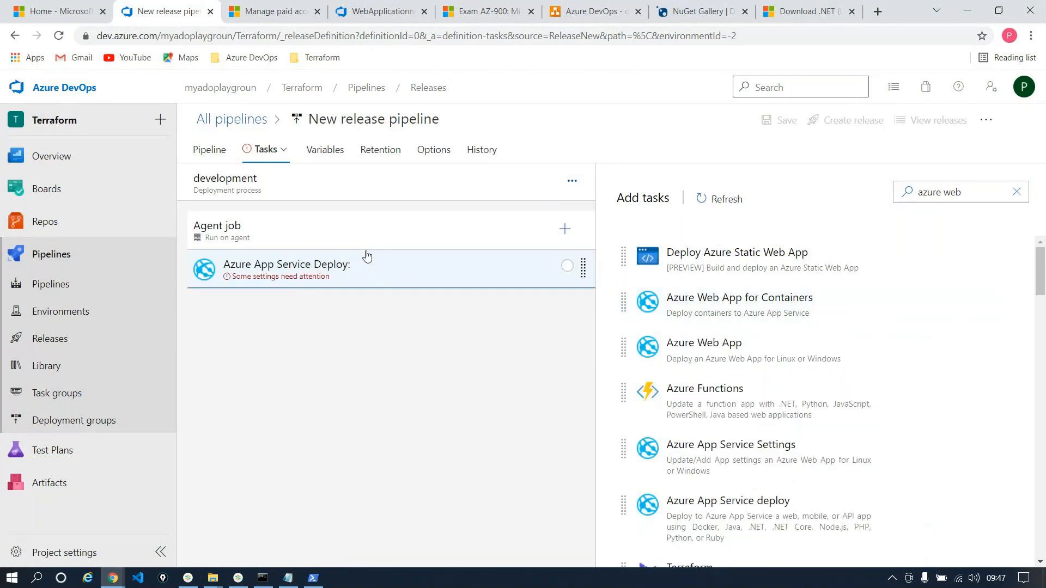
# - Configure the Azure App Service deploy task with the DevOps_Deployment subscription connection and the App Service name dummyname
pyautogui.click(363, 260)
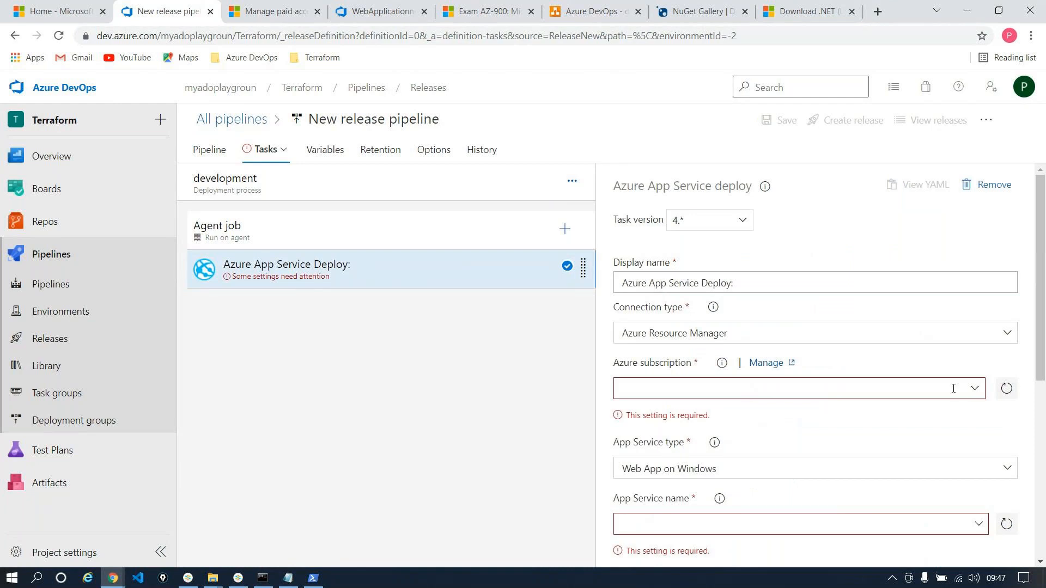
pyautogui.click(973, 389)
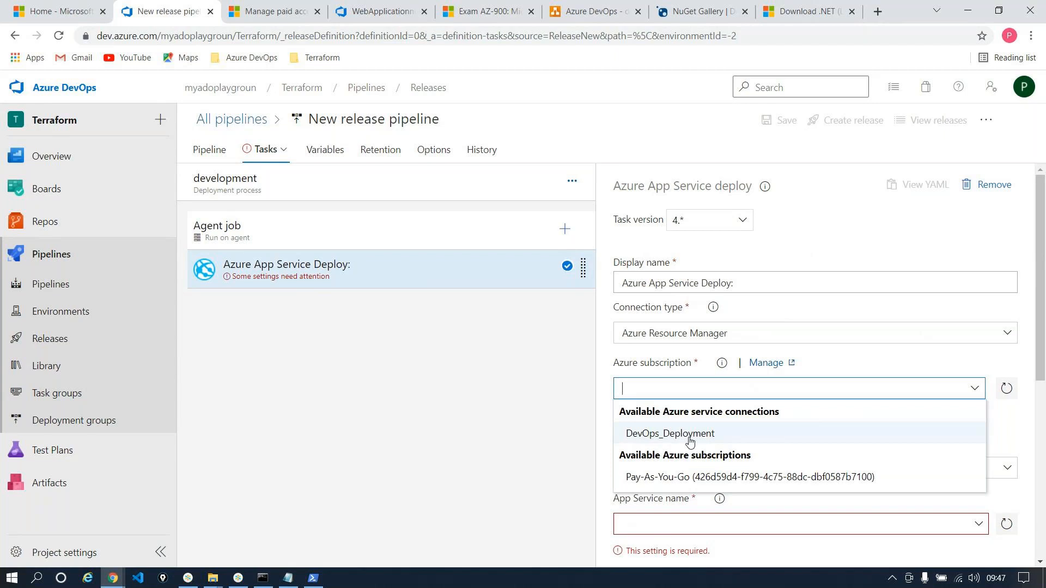
pyautogui.click(689, 434)
pyautogui.scroll(-2, 807, 398)
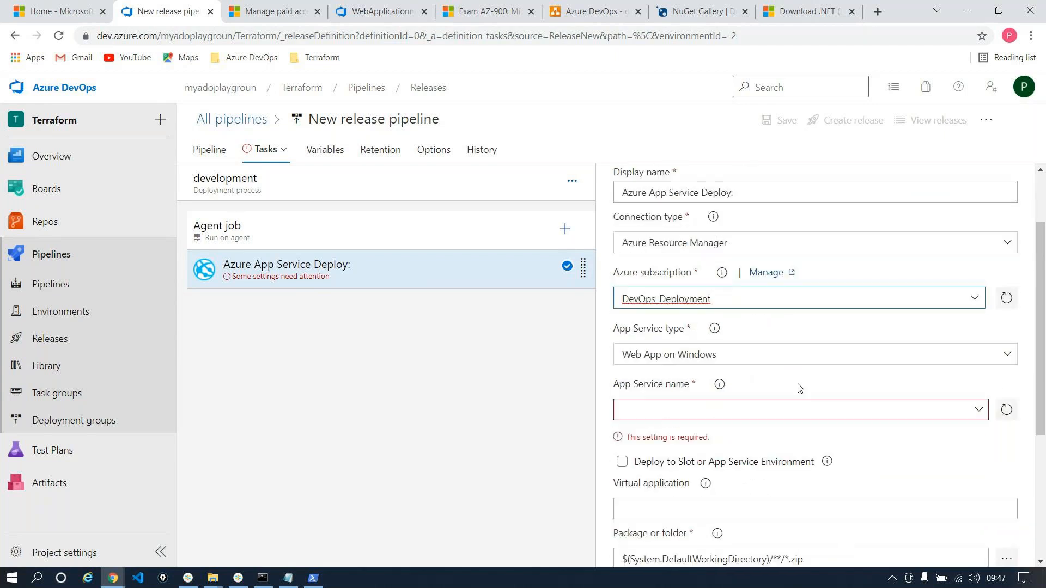
pyautogui.click(981, 412)
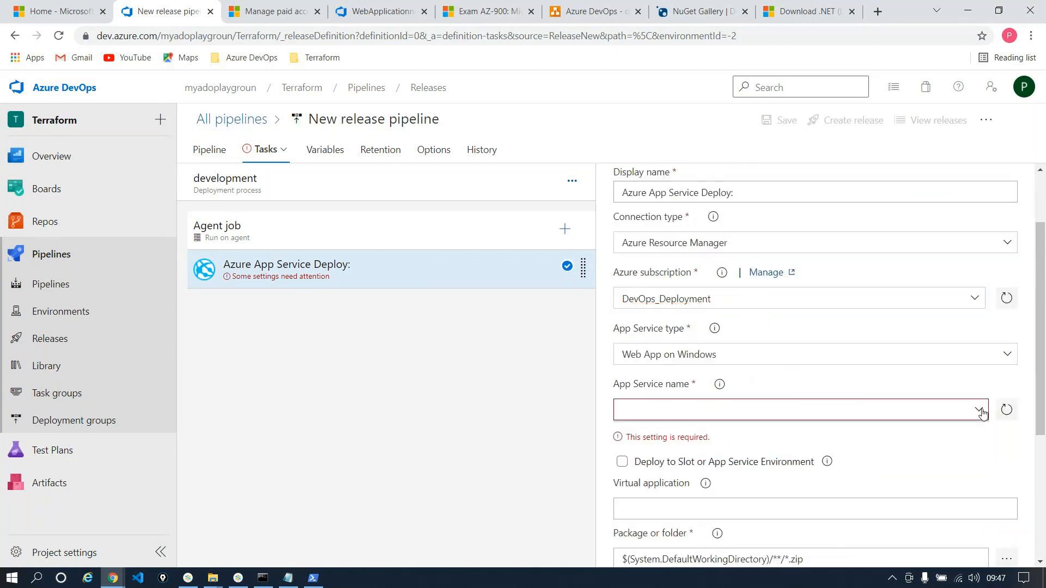
pyautogui.click(632, 406)
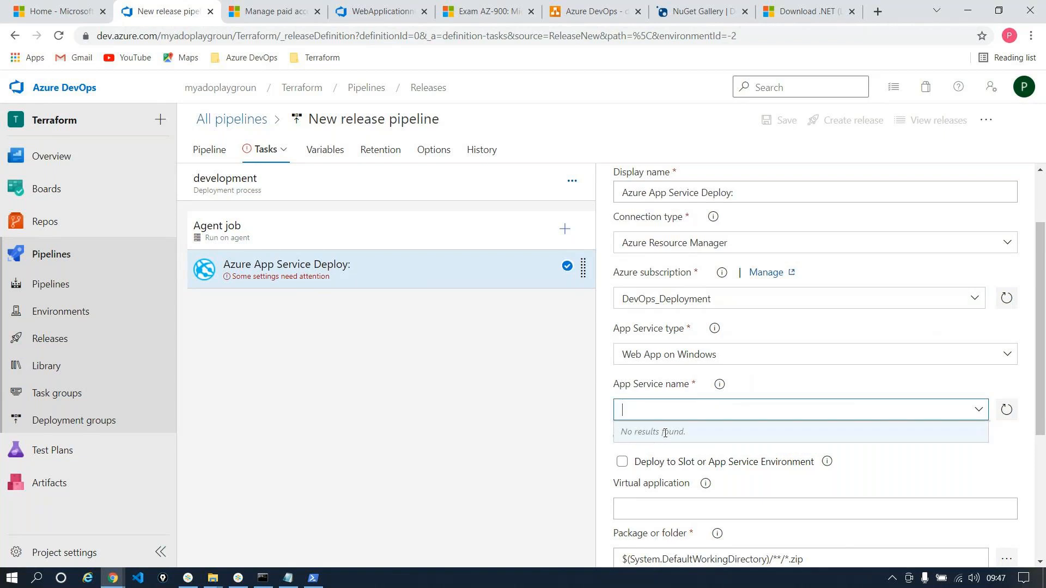
pyautogui.write('dummy')
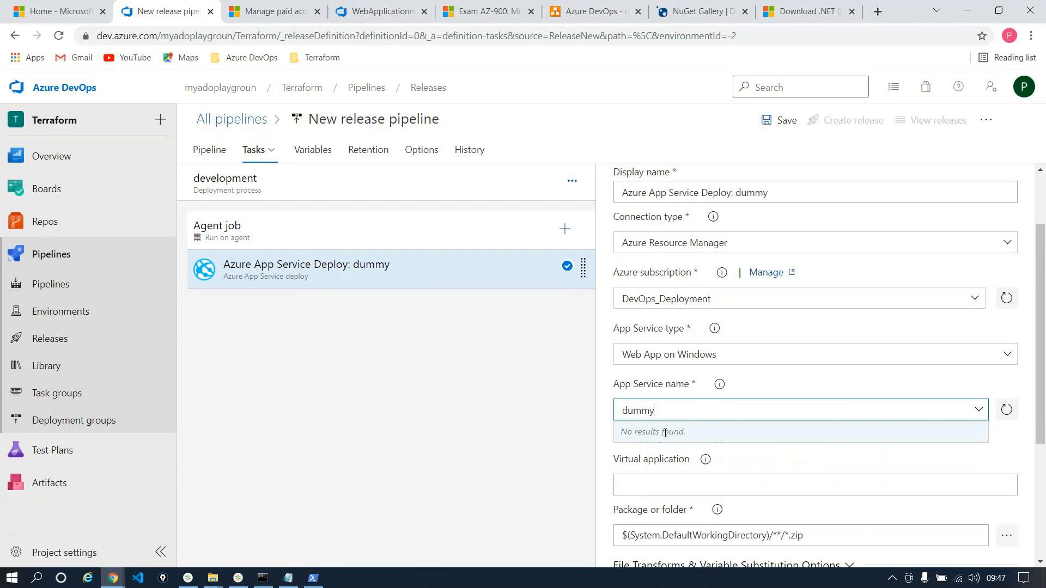
pyautogui.write('name')
pyautogui.click(772, 476)
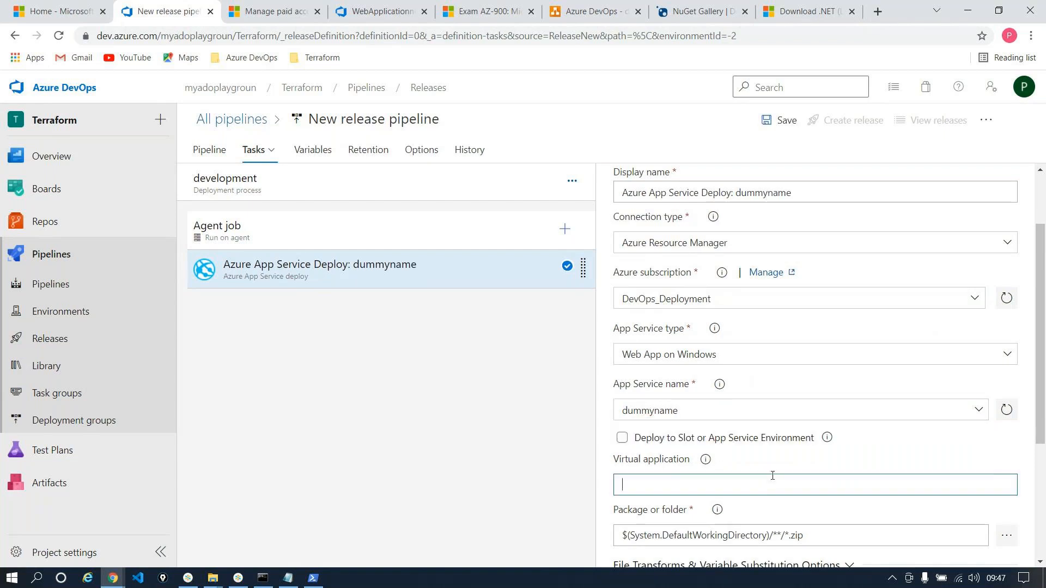
# - Save the new release pipeline in the root folder and return to its artifacts and stages overview
pyautogui.click(782, 120)
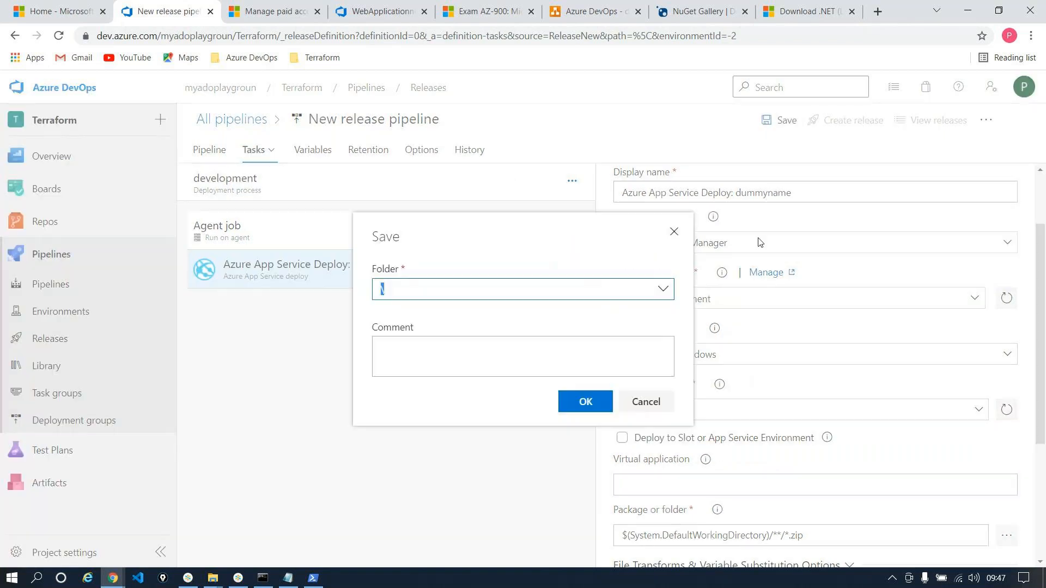
pyautogui.click(588, 401)
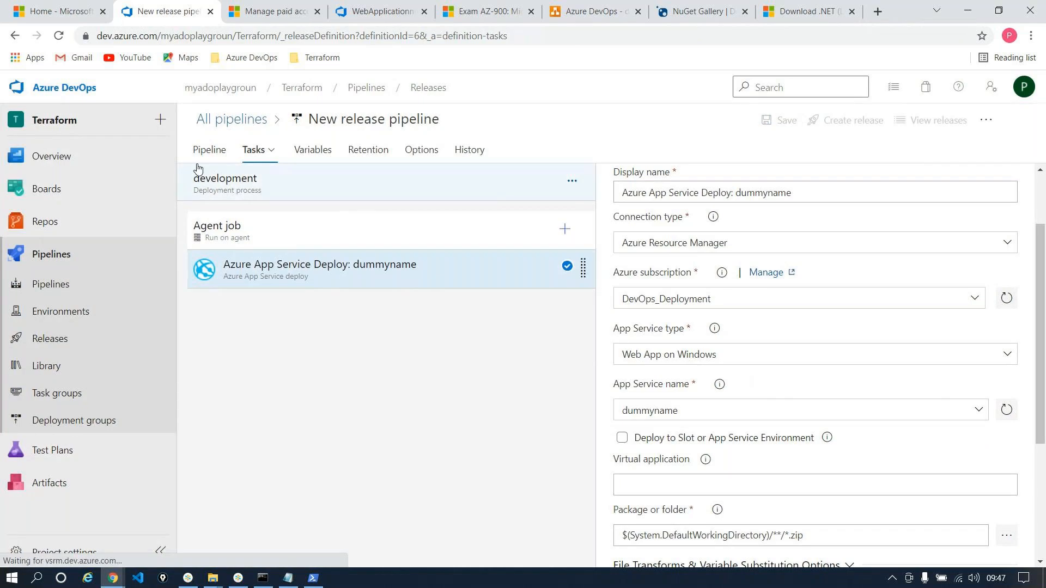
pyautogui.click(220, 155)
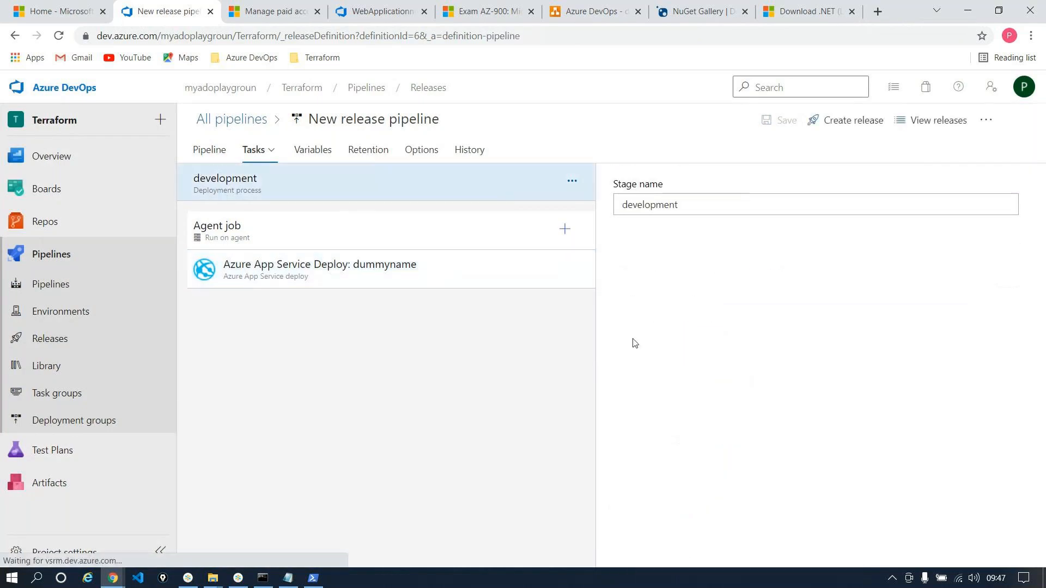
pyautogui.click(1034, 174)
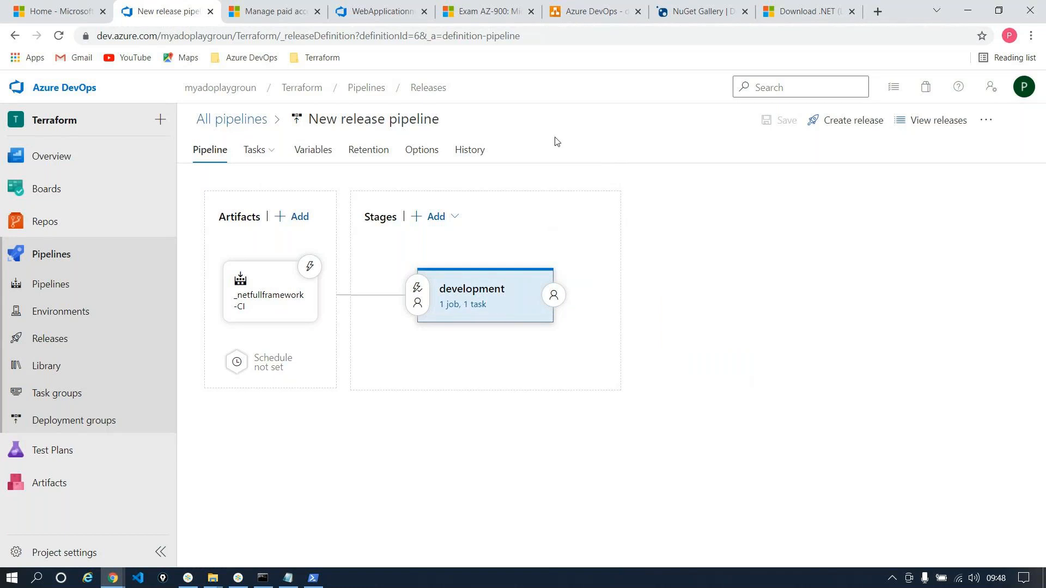
# - Consult the Stratergies diagram in diagrams.net and enable the continuous deployment trigger on the _netfullframework-CI artifact in Azure DevOps
pyautogui.click(589, 11)
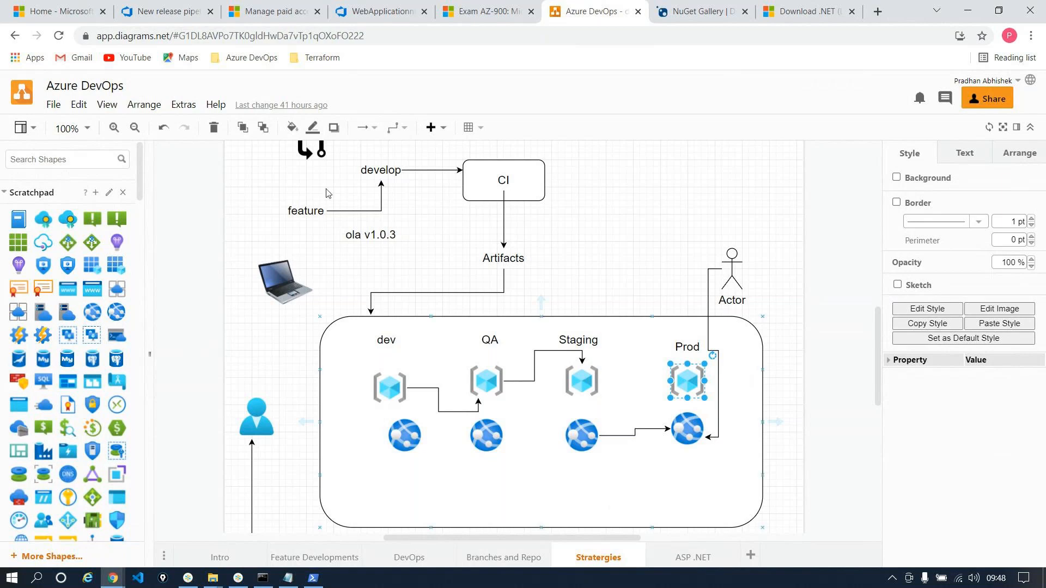
pyautogui.click(160, 9)
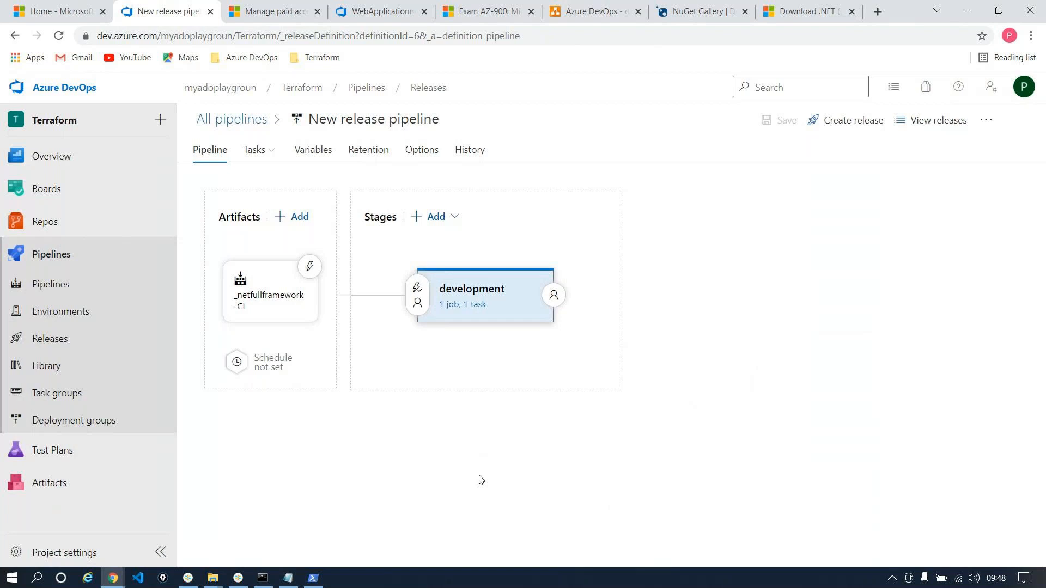
pyautogui.click(310, 268)
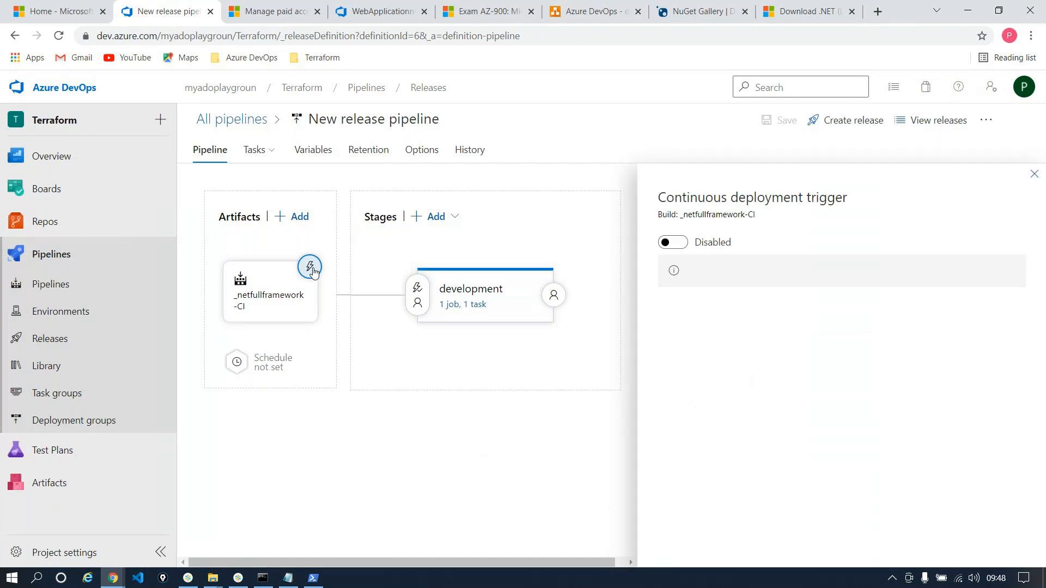
pyautogui.click(674, 243)
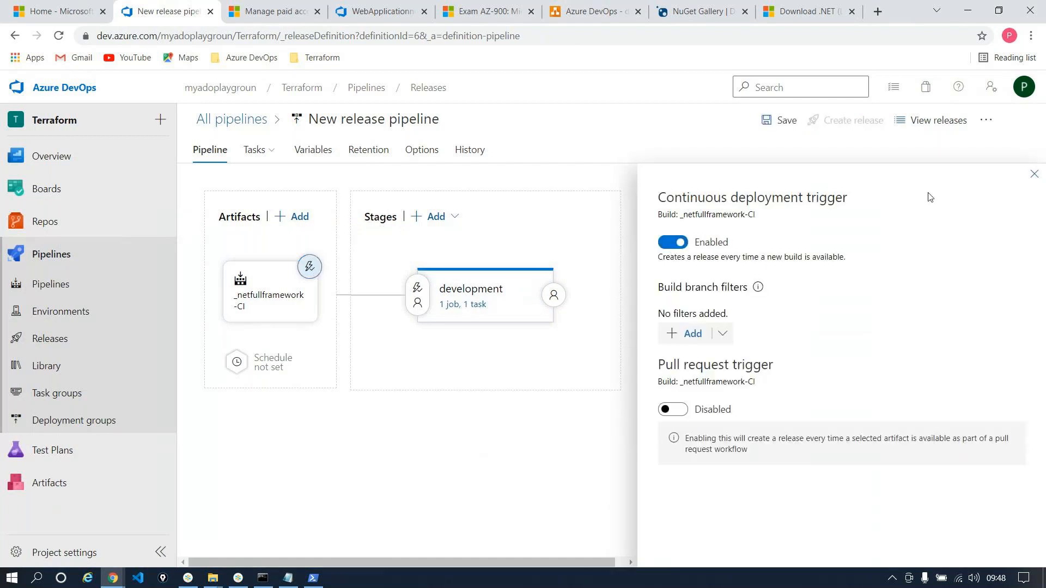
pyautogui.click(1035, 175)
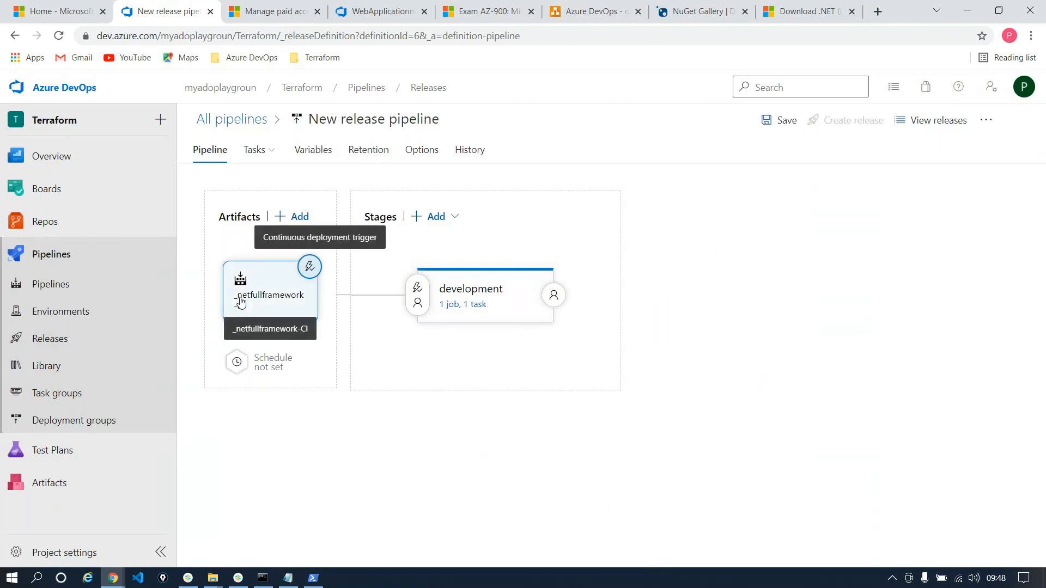
# - Switch to the Azure DevOps diagram in diagrams.net and examine how Artifacts flow into the dev environment
pyautogui.click(607, 8)
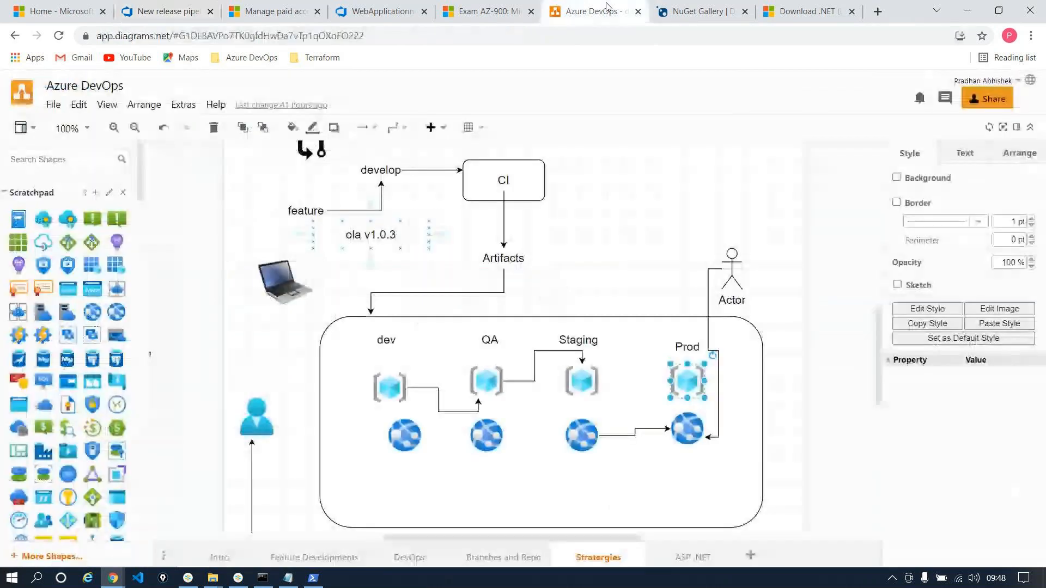
pyautogui.click(517, 255)
pyautogui.click(375, 416)
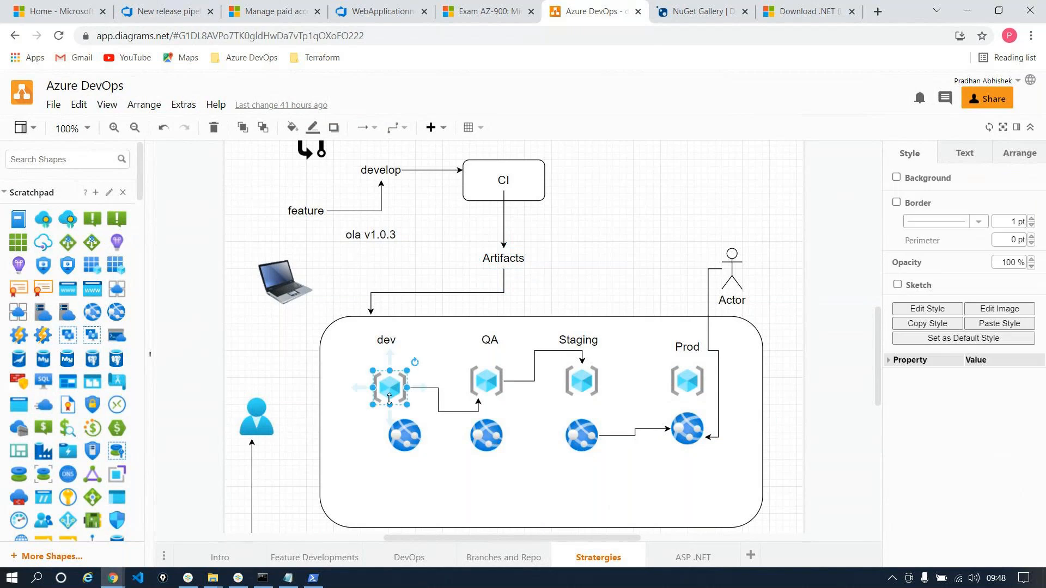
pyautogui.click(676, 164)
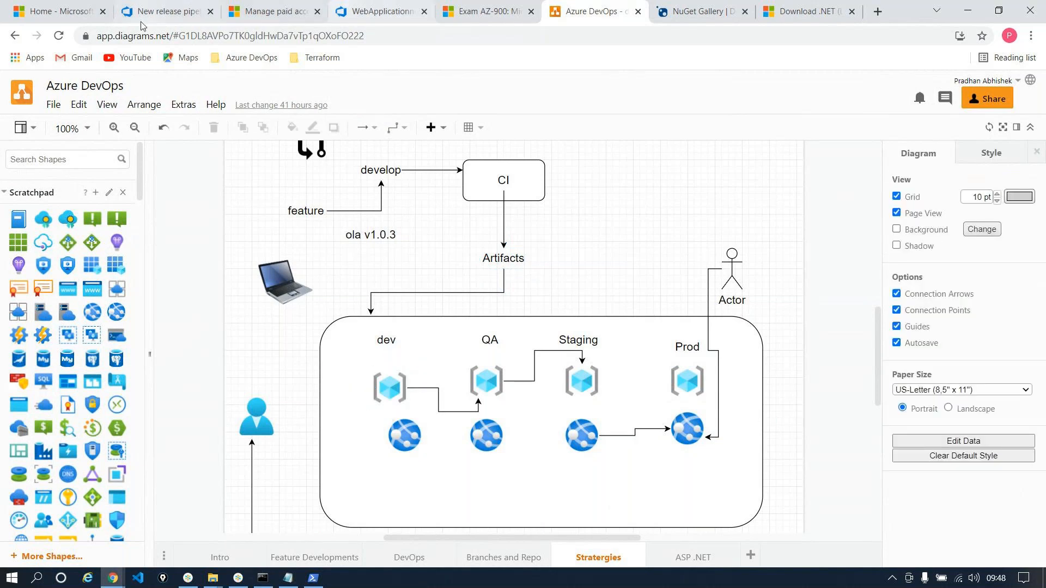
pyautogui.click(245, 578)
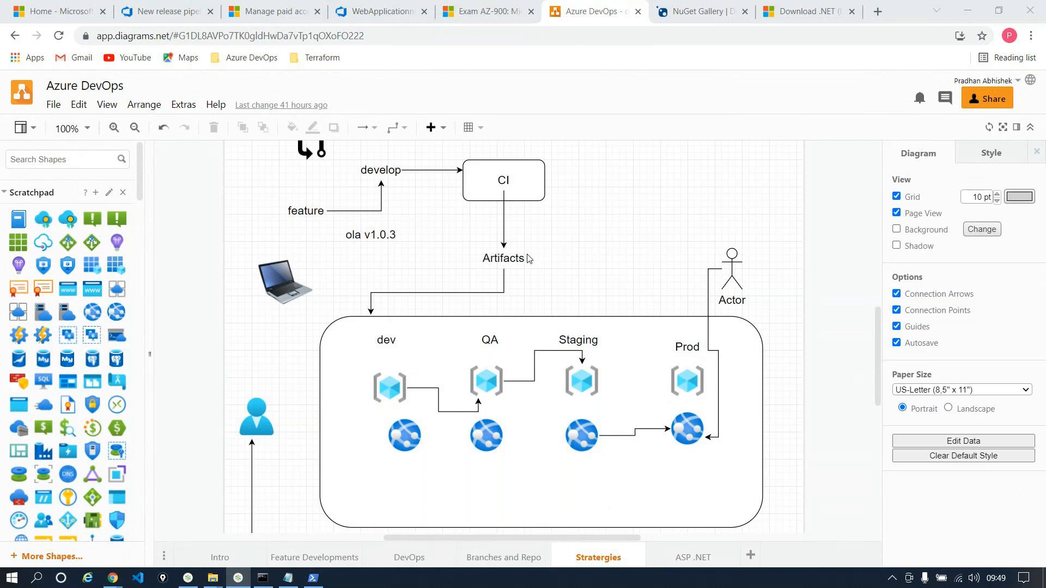
pyautogui.hotkey('alt', 'Tab')
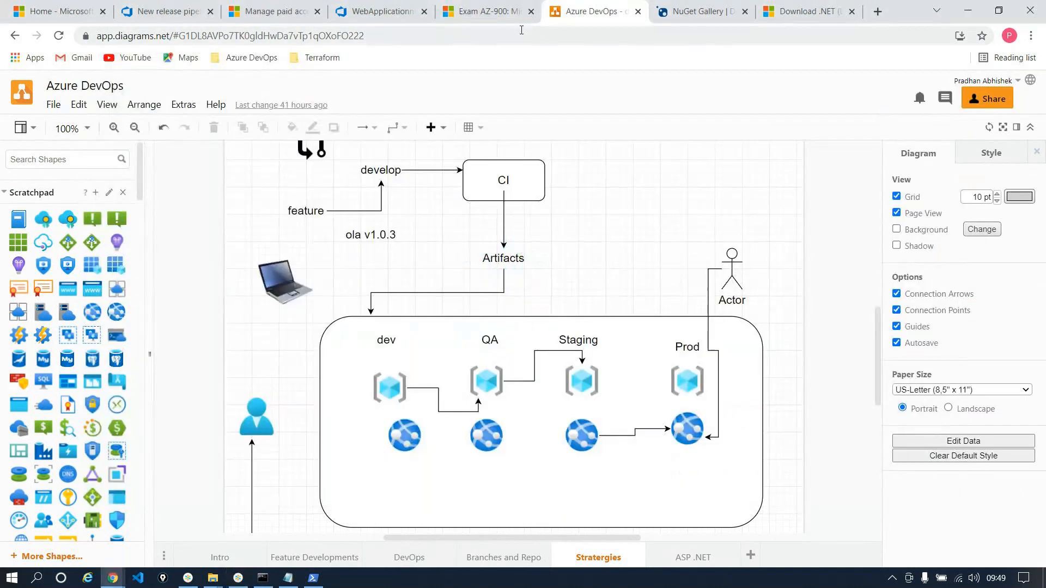
# - Return to Azure DevOps, leave the new release pipeline without saving, and open the sqlserverwebapplicationdeployment release pipeline for editing
pyautogui.click(381, 11)
pyautogui.click(166, 11)
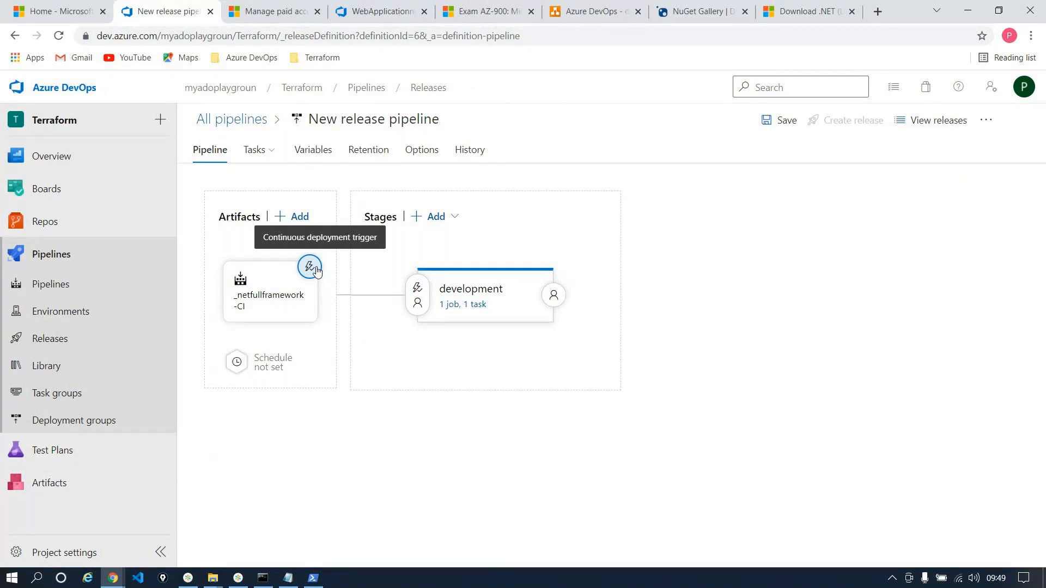
pyautogui.click(417, 86)
pyautogui.click(572, 374)
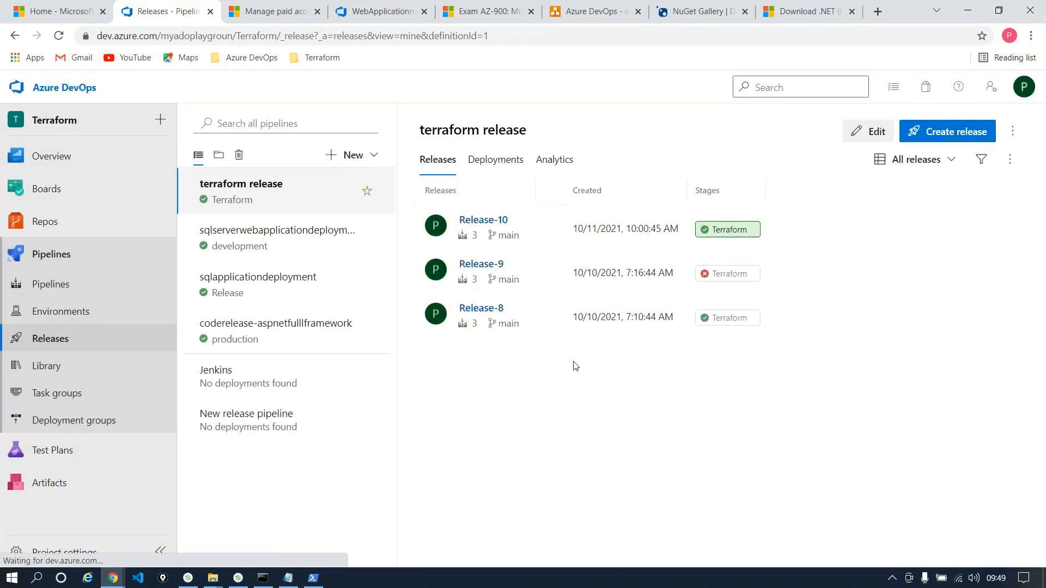
pyautogui.click(273, 249)
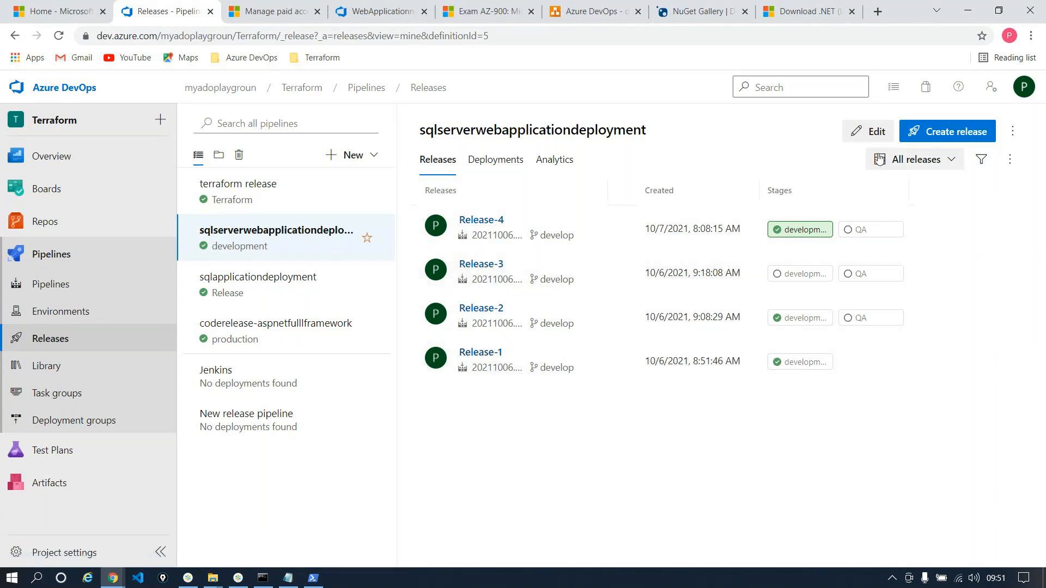
pyautogui.click(873, 132)
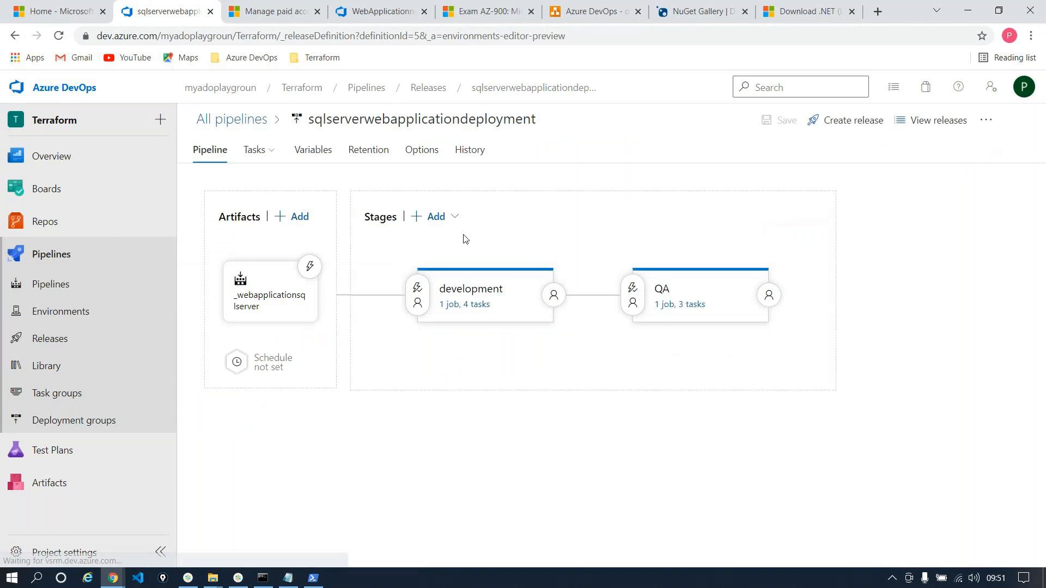
# - Open the development stage's tasks, examine the Azure App Service Deploy task's settings, and return to the releases list
pyautogui.click(481, 305)
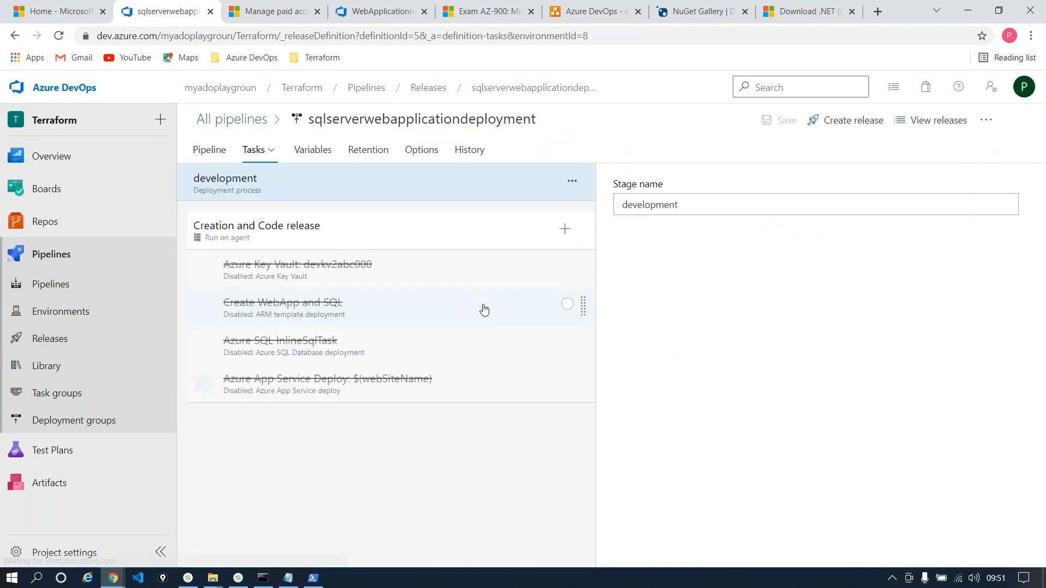
pyautogui.click(364, 370)
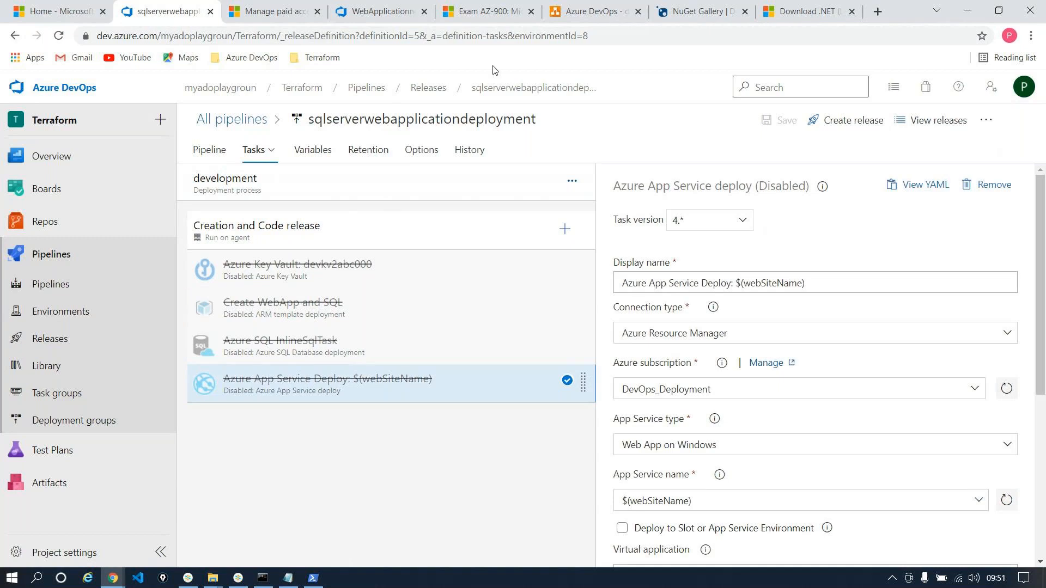
pyautogui.click(444, 89)
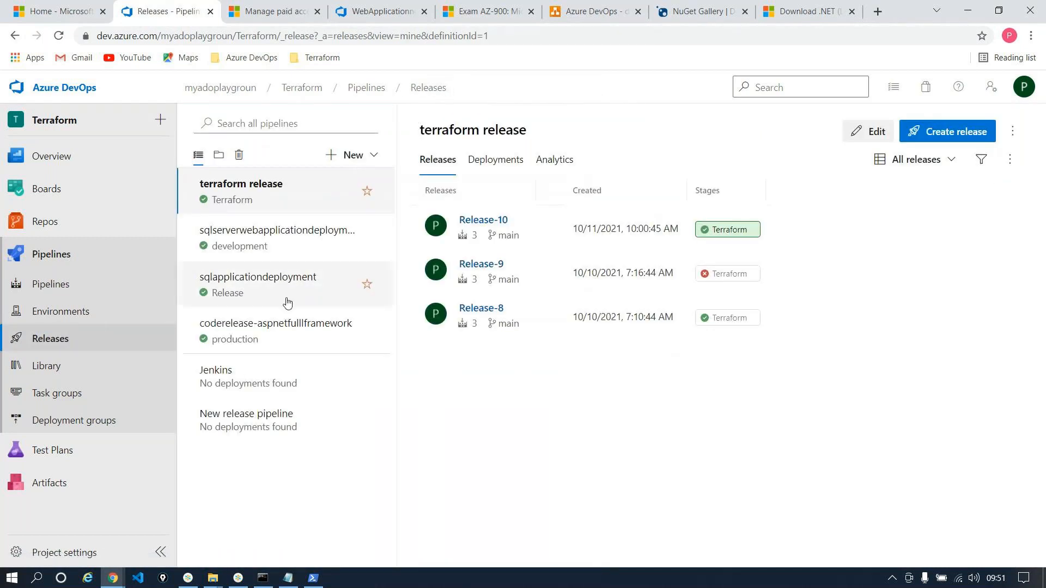
# - Review the release histories of the sqlapplicationdeployment and sqlserverwebapplicationdeployment pipelines
pyautogui.click(286, 296)
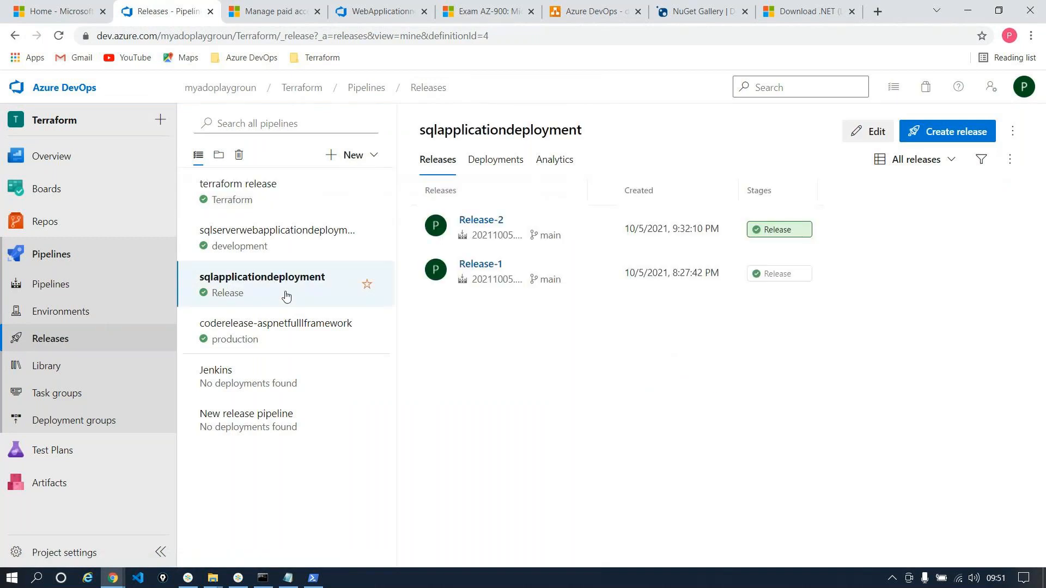
pyautogui.click(284, 224)
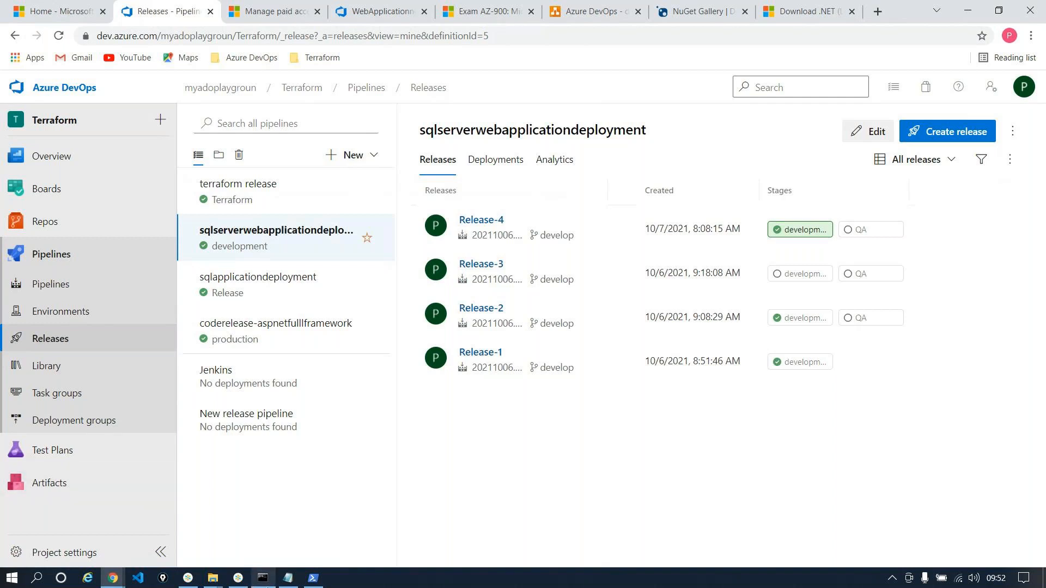
pyautogui.click(244, 580)
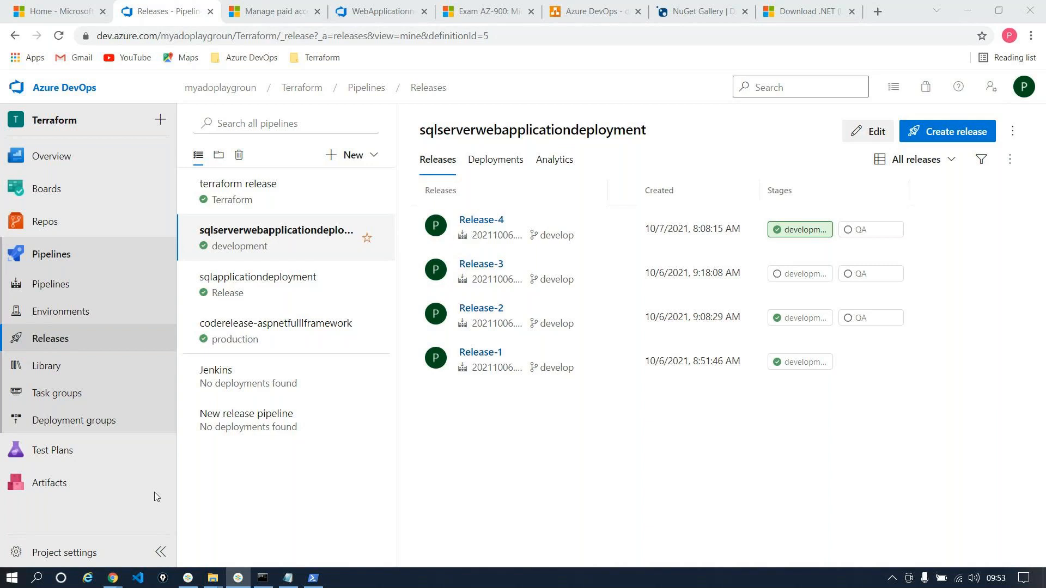
# - Switch to Notepad and write the command "terraform plan -out ' ' -var"
pyautogui.click(287, 577)
pyautogui.press('BackSpace')
pyautogui.write('terrador')
pyautogui.press('BackSpace')
pyautogui.press('BackSpace')
pyautogui.press('BackSpace')
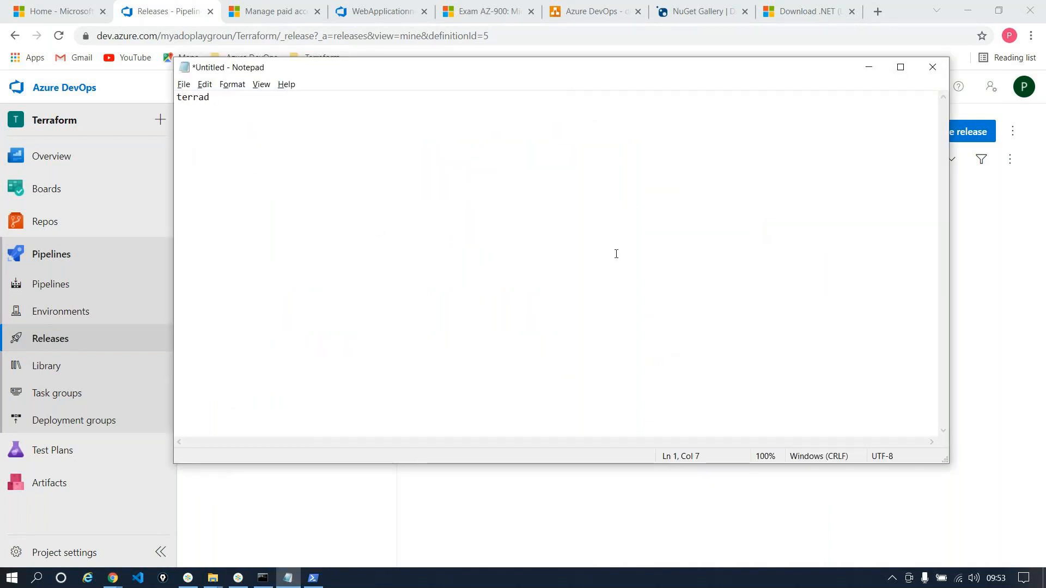
pyautogui.write('form plan ')
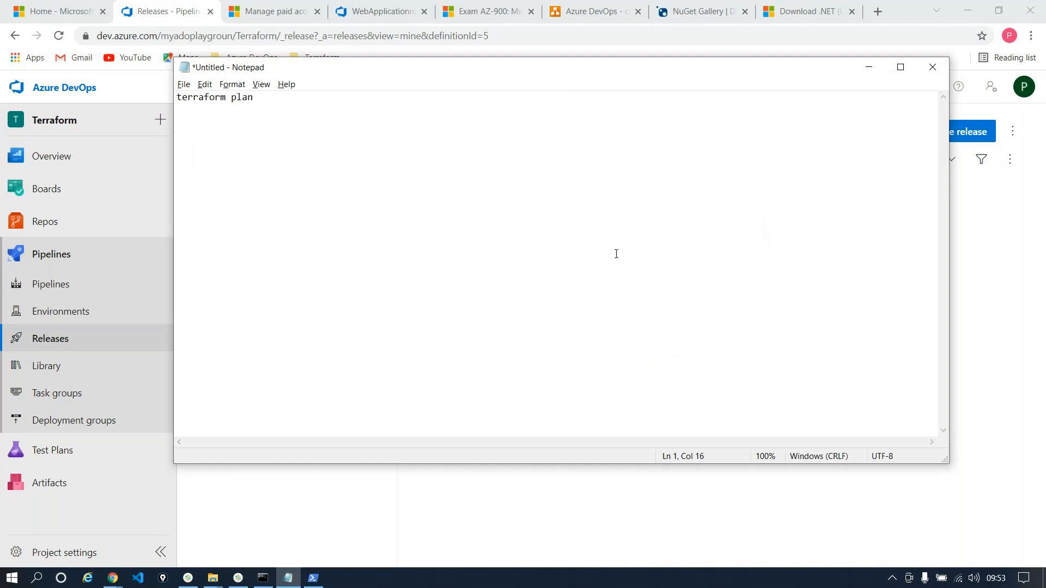
pyautogui.write("-out ' '  -vard")
pyautogui.press('BackSpace')
pyautogui.hotkey('alt', 'Tab')
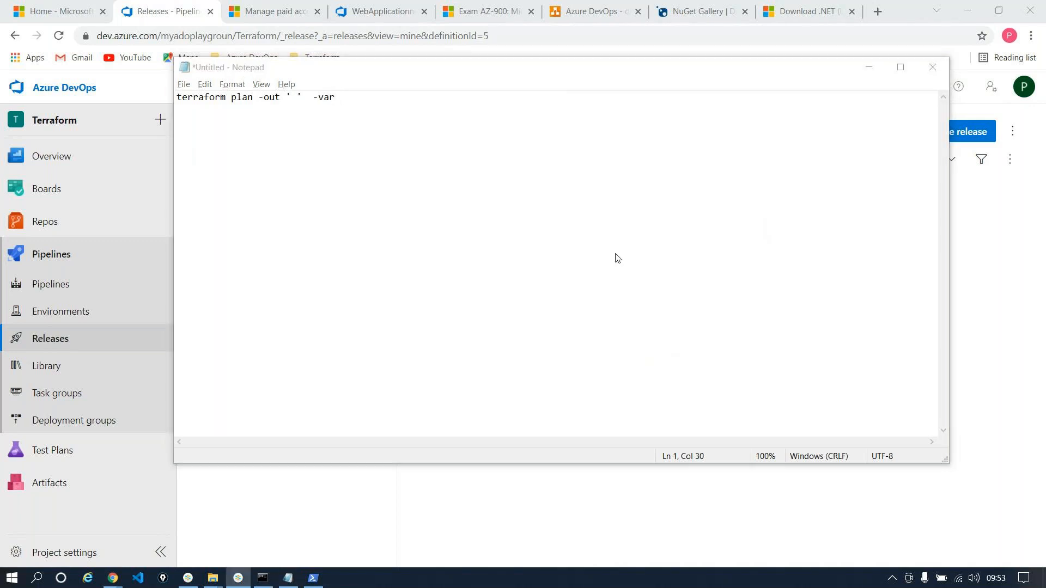
pyautogui.hotkey('alt', 'Tab')
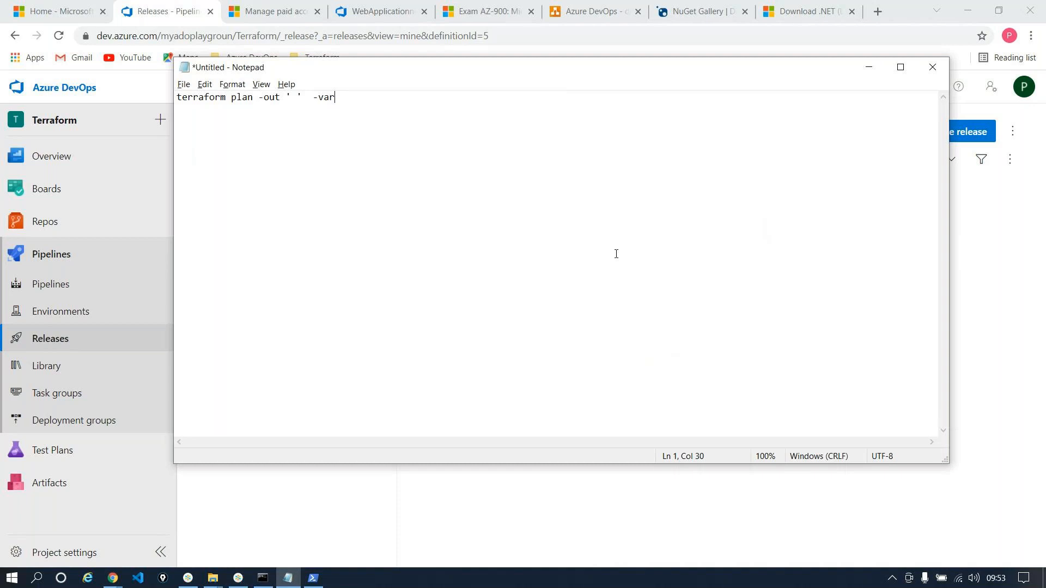
pyautogui.hotkey('alt', 'Tab')
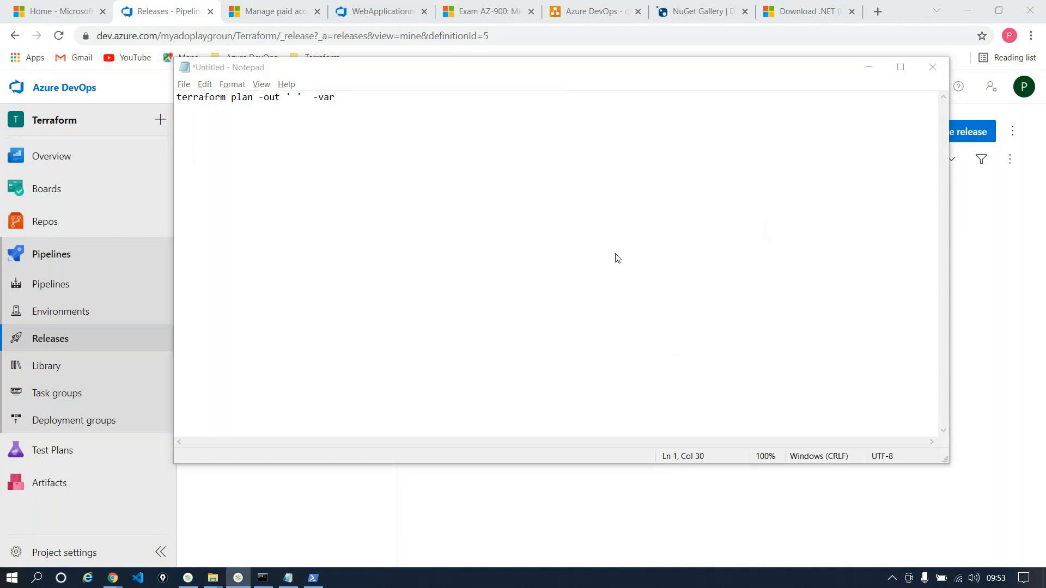
pyautogui.hotkey('alt', 'Tab')
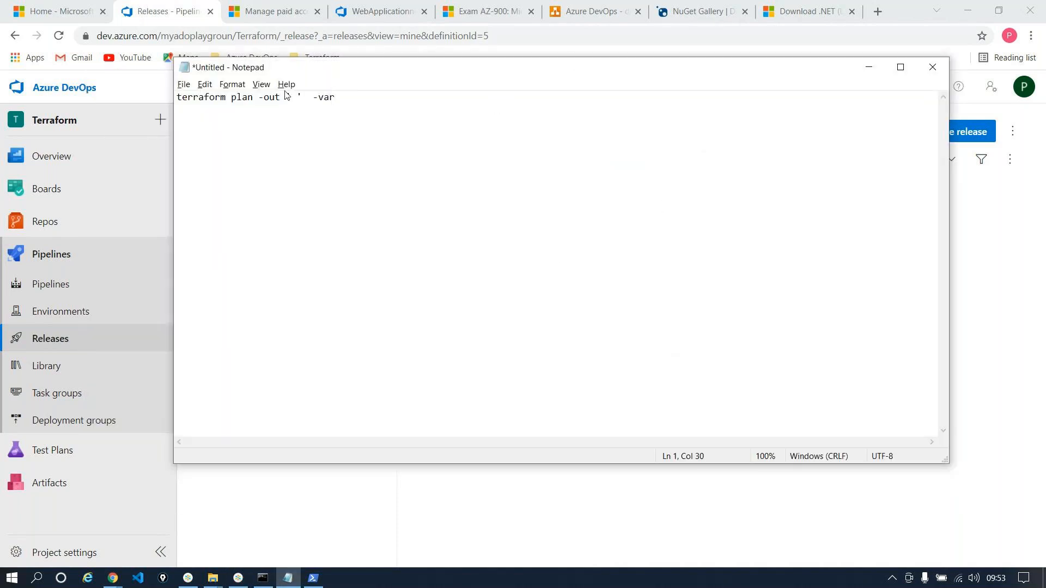
# - Complete the last option of the terraform plan command as -var-file
pyautogui.moveTo(261, 98); pyautogui.dragTo(370, 101)
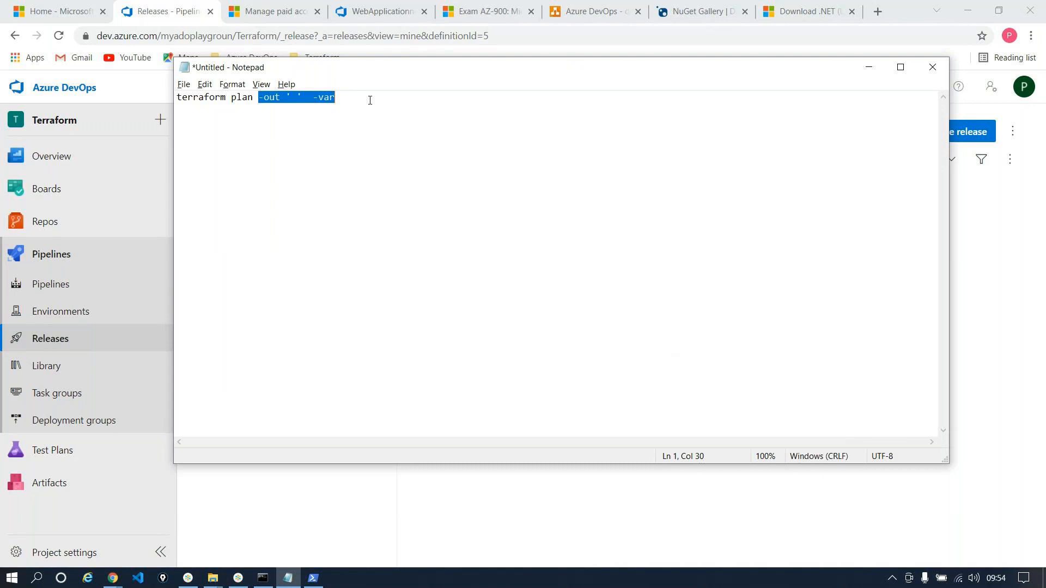
pyautogui.hotkey('ctrl', 'z')
pyautogui.click(302, 101)
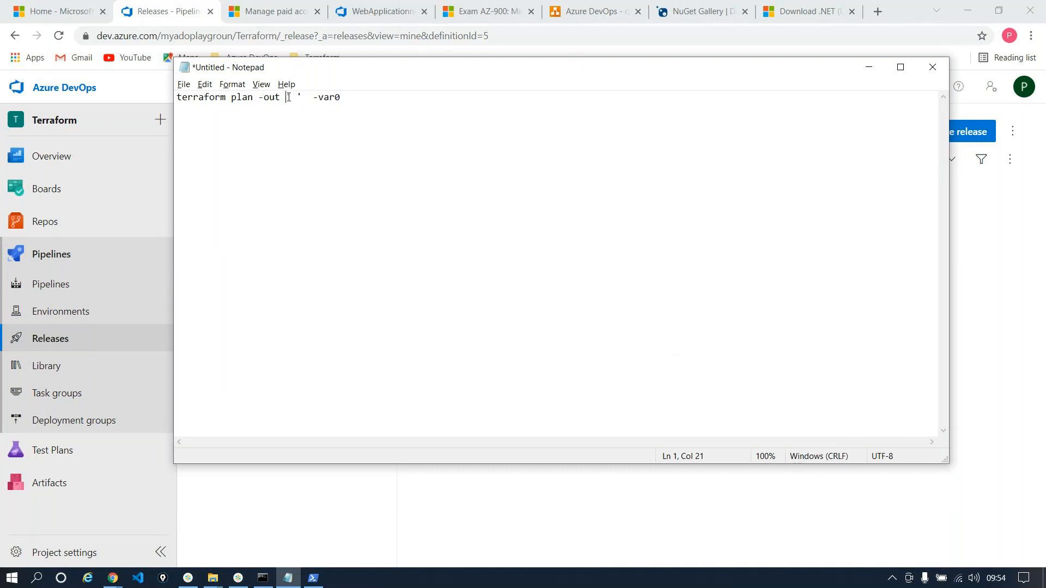
pyautogui.moveTo(260, 98); pyautogui.dragTo(350, 98)
pyautogui.click(351, 97)
pyautogui.press('BackSpace')
pyautogui.write('-file')
# - Move the options "-out ' ' -var-file" to their own line, four lines below terraform plan, and highlight them
pyautogui.moveTo(258, 98); pyautogui.dragTo(367, 99)
pyautogui.hotkey('ctrl', 'c')
pyautogui.press('BackSpace')
pyautogui.press('Return')
pyautogui.press('Return')
pyautogui.press('Return')
pyautogui.press('Return')
pyautogui.hotkey('ctrl', 'v')
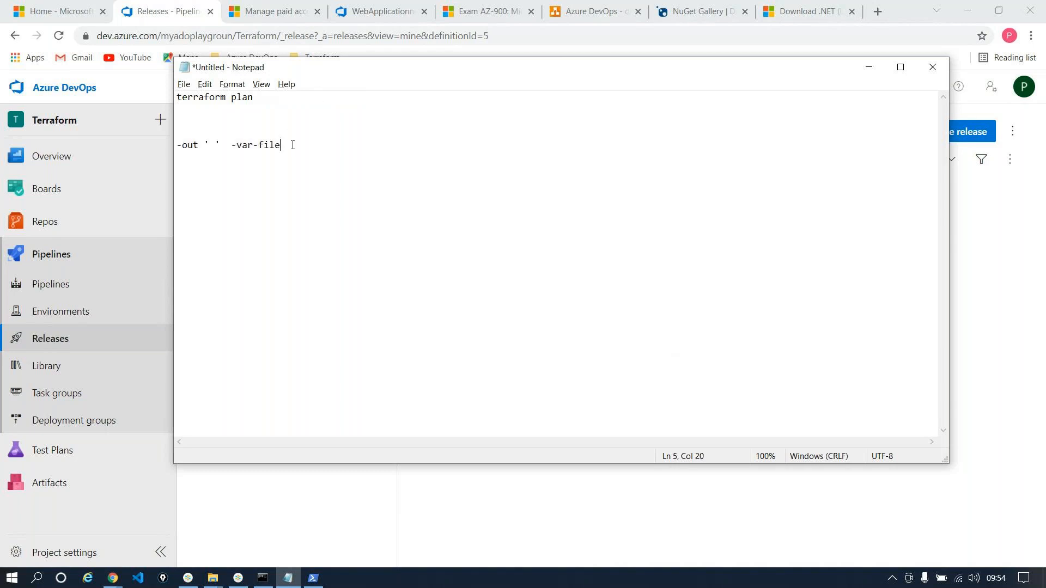
pyautogui.moveTo(292, 145); pyautogui.dragTo(178, 142)
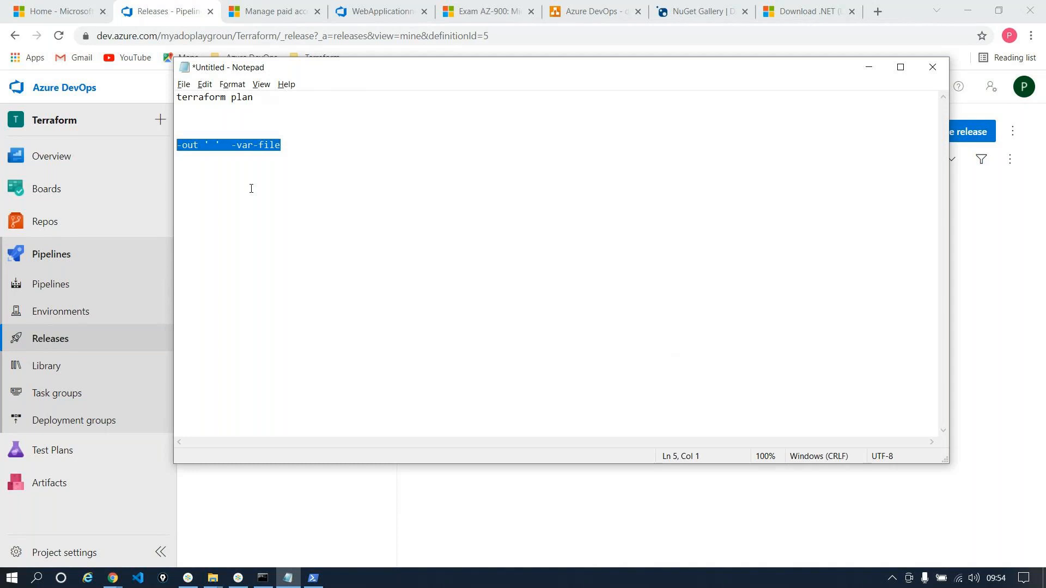
# - Switch to the Chrome window with the releases and search Google for "terraform azure devops" in a new tab
pyautogui.click(112, 578)
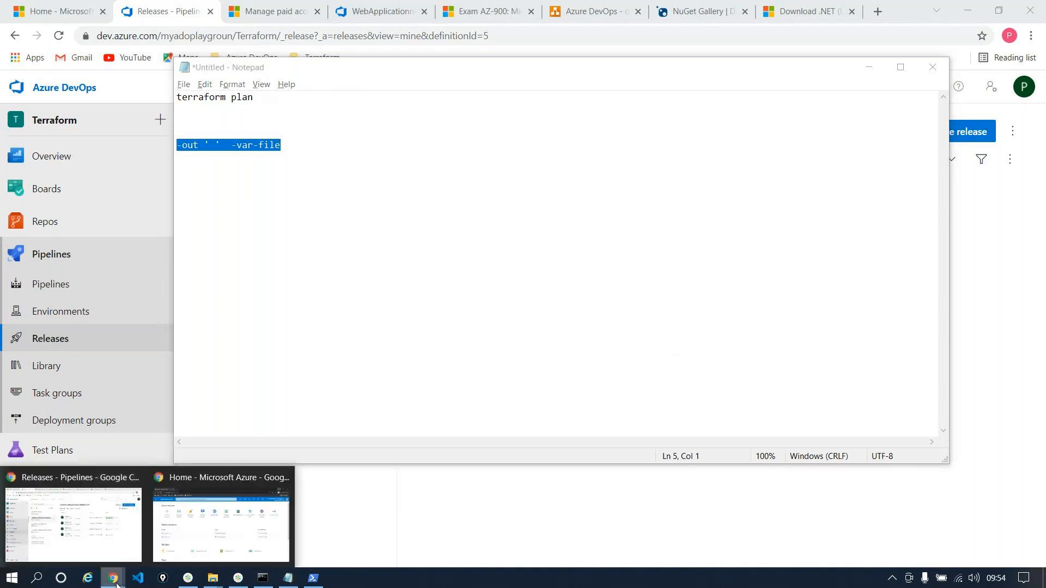
pyautogui.click(105, 537)
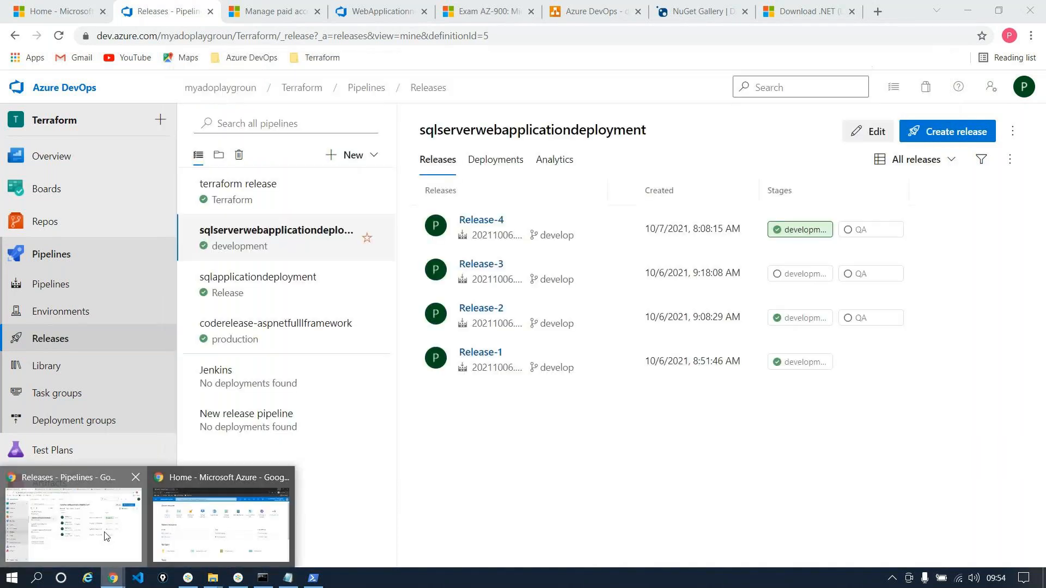
pyautogui.click(877, 12)
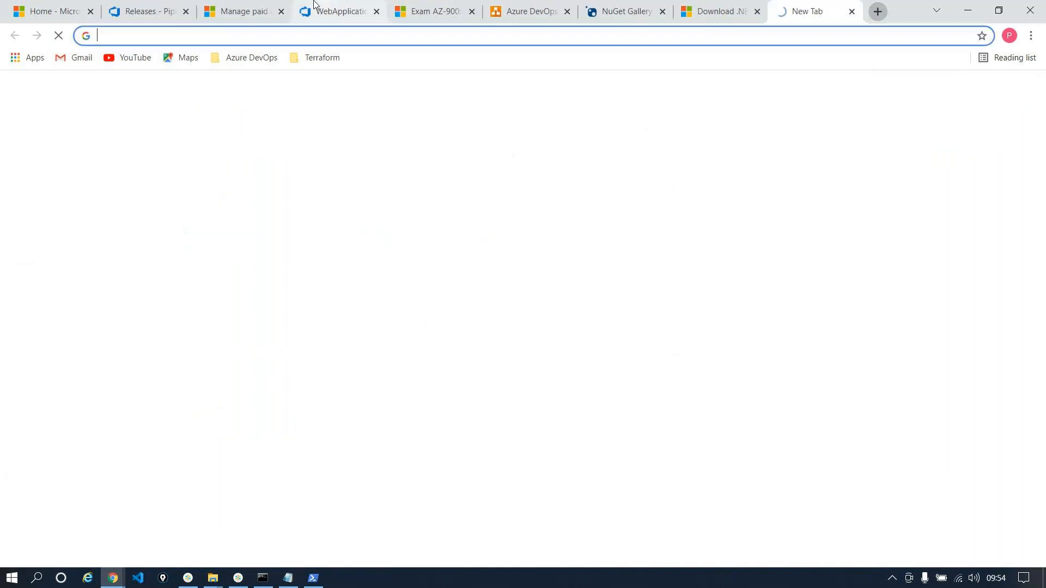
pyautogui.click(265, 35)
pyautogui.write('terra')
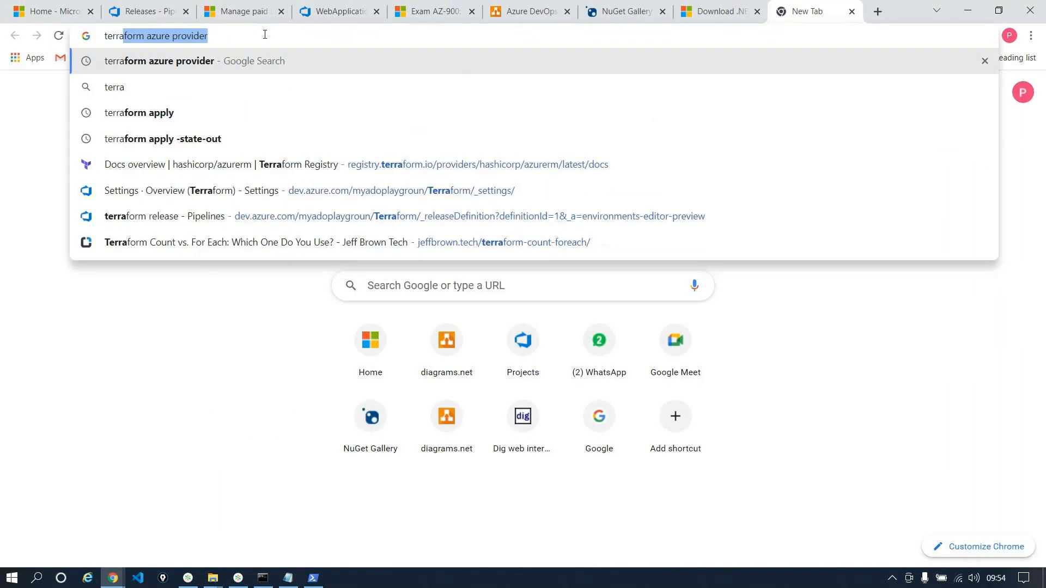
pyautogui.write('form az')
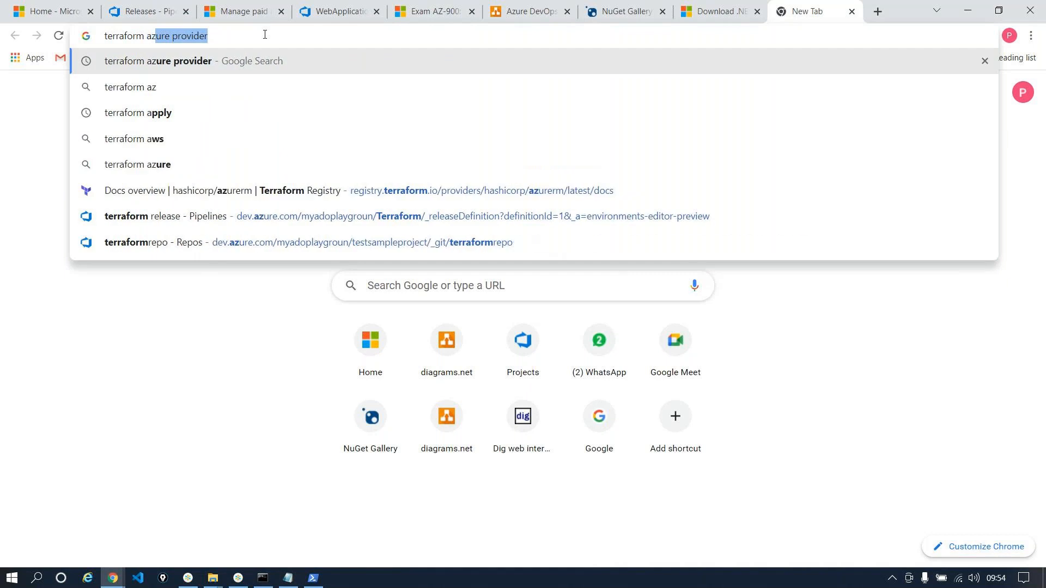
pyautogui.write('ure devops')
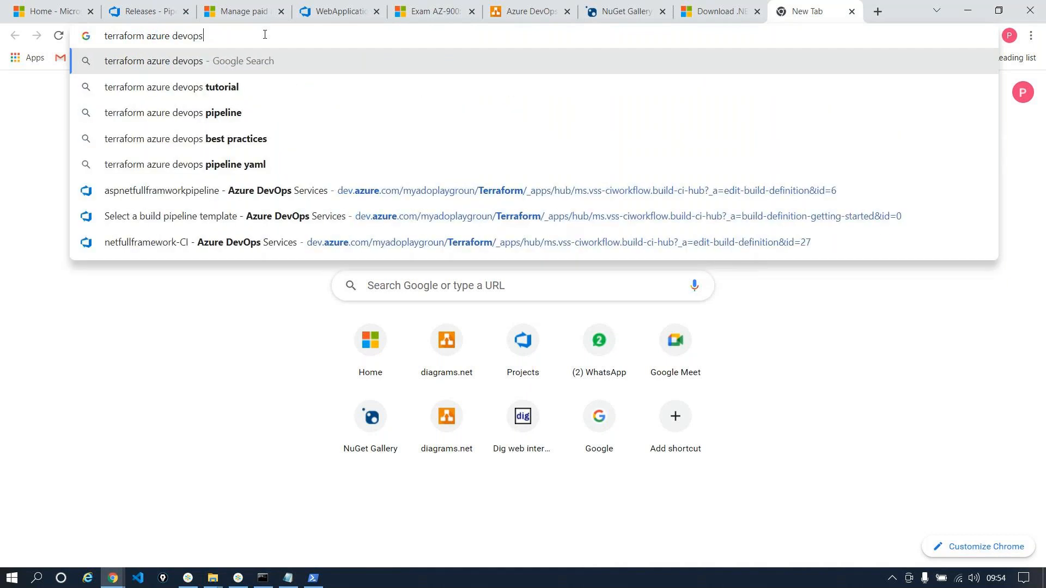
pyautogui.press('Return')
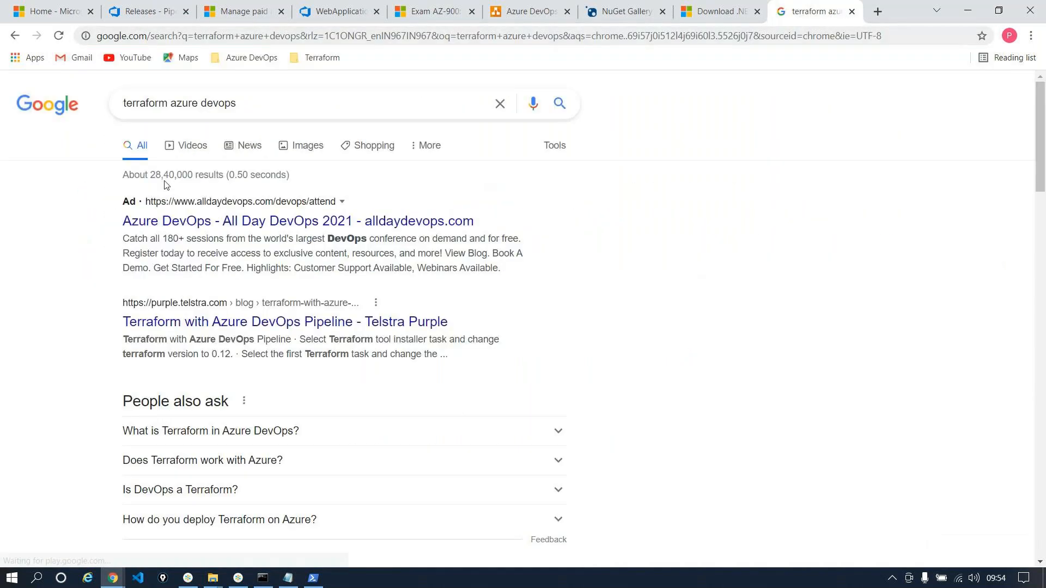
# - Open the Azure DevOps Labs article on automating infrastructure deployments with Terraform and select its web address for sharing
pyautogui.scroll(-3, 177, 327)
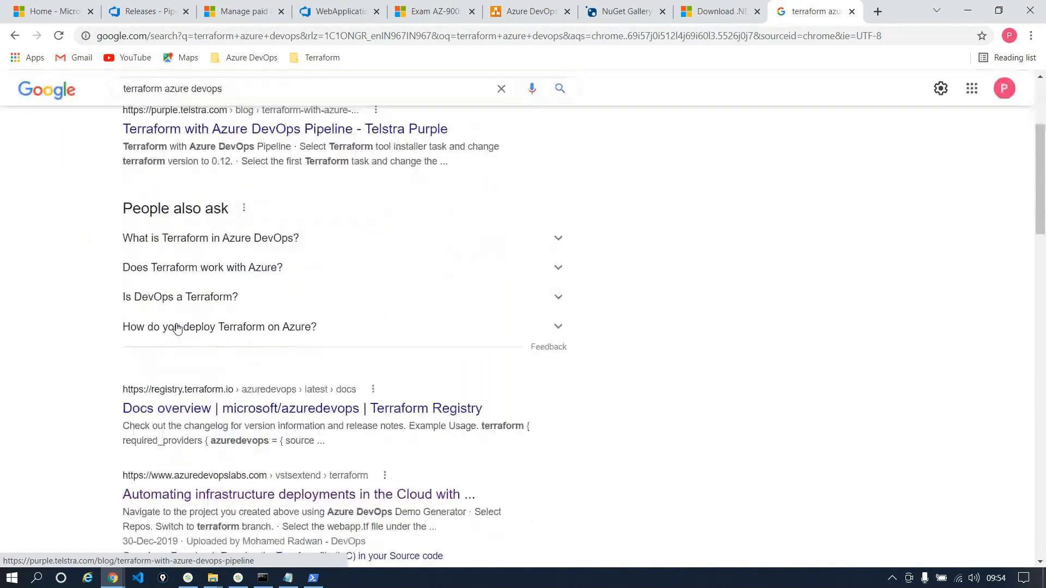
pyautogui.scroll(-1, 177, 326)
pyautogui.click(202, 425)
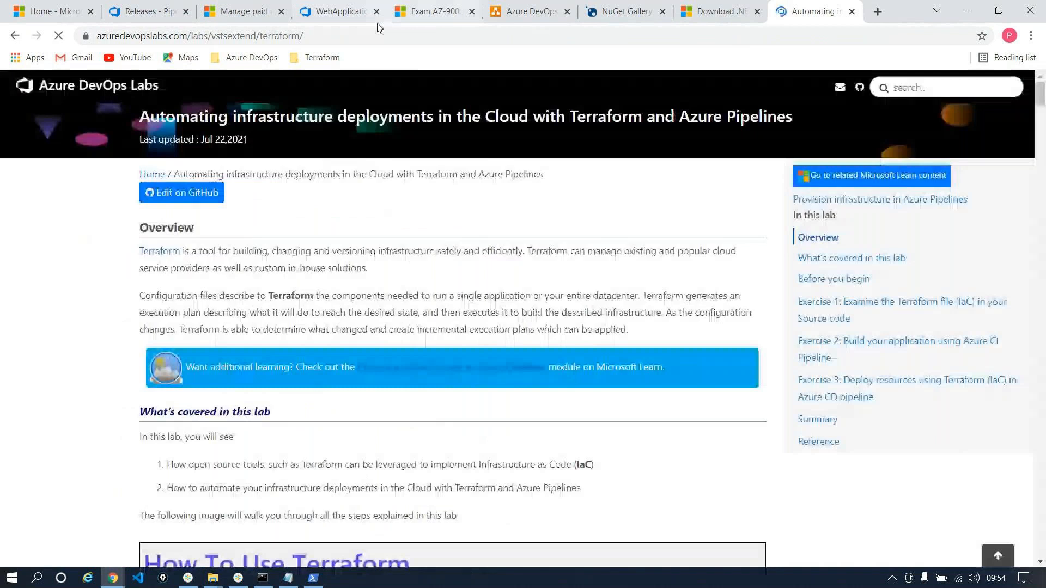
pyautogui.click(363, 36)
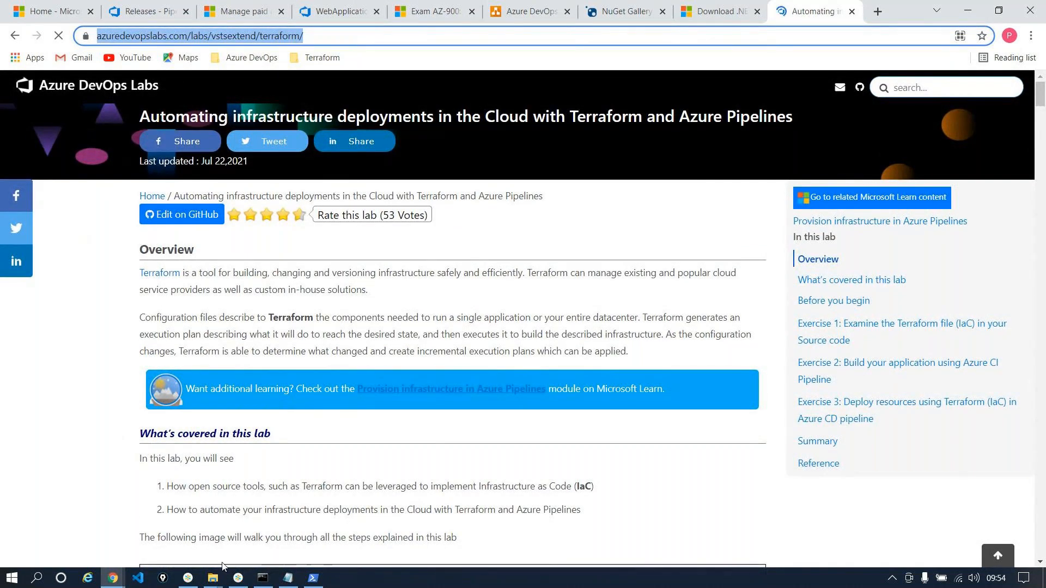
pyautogui.click(238, 577)
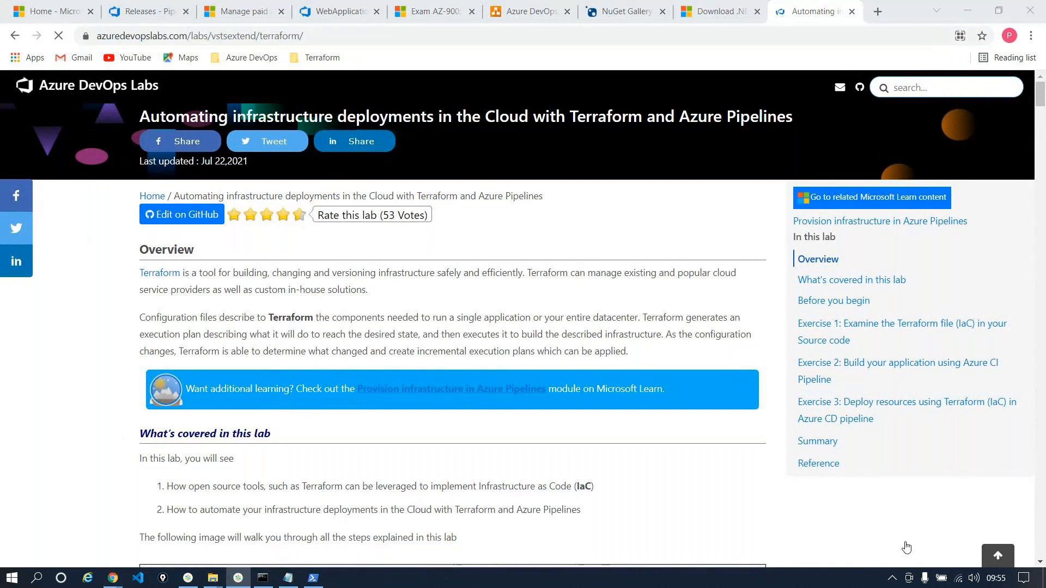